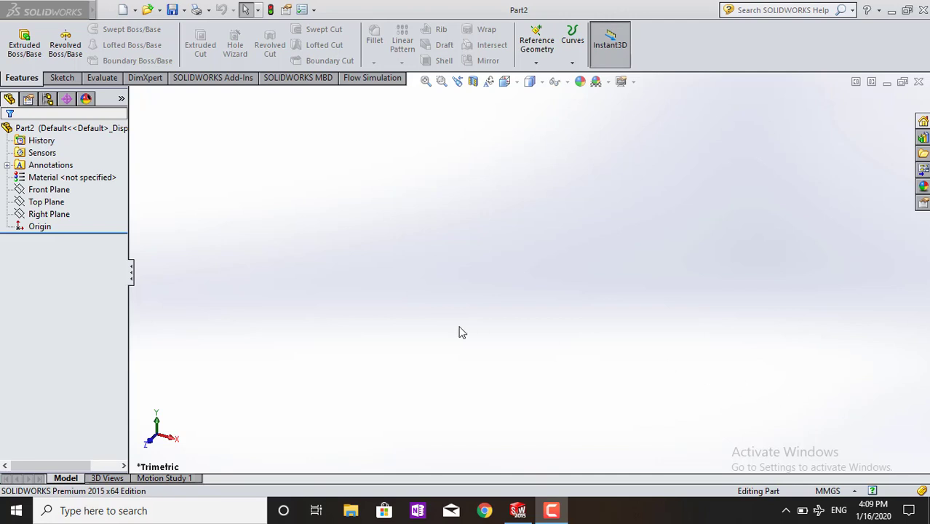
# Start a sketch on the Top Plane and draw a long horizontal line left of the origin.
pyautogui.click(33, 215)
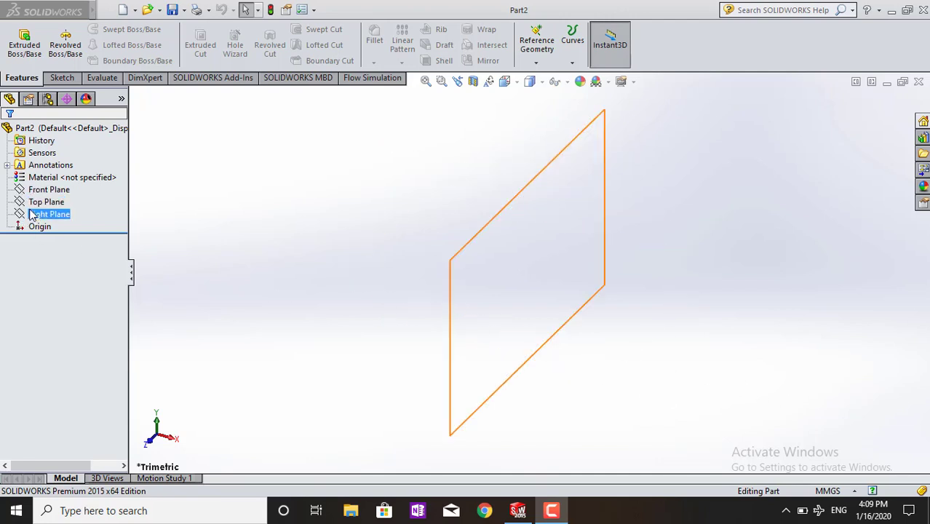
pyautogui.click(46, 202)
pyautogui.click(25, 182)
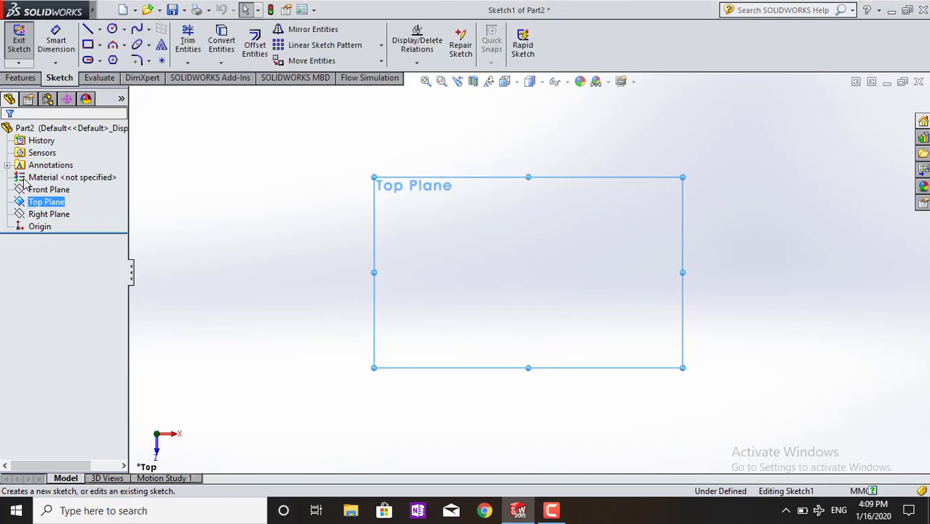
pyautogui.click(87, 32)
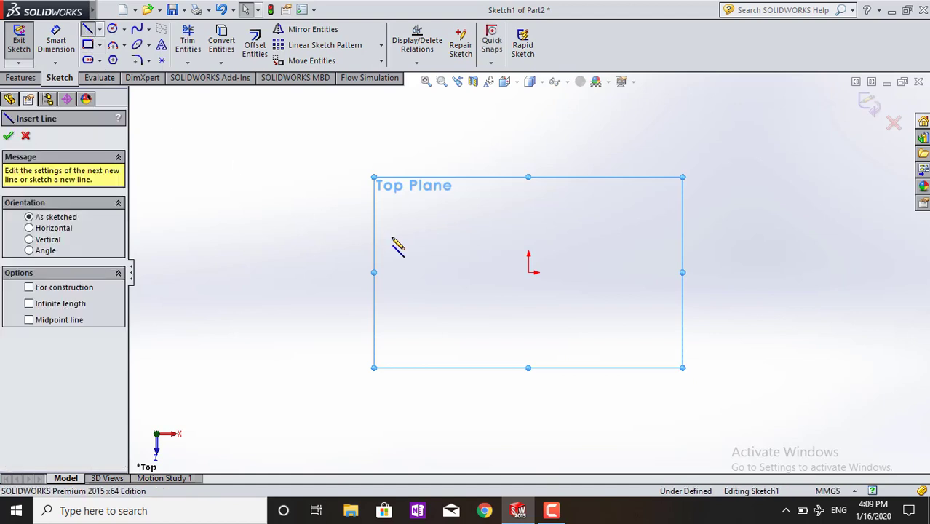
pyautogui.click(383, 229)
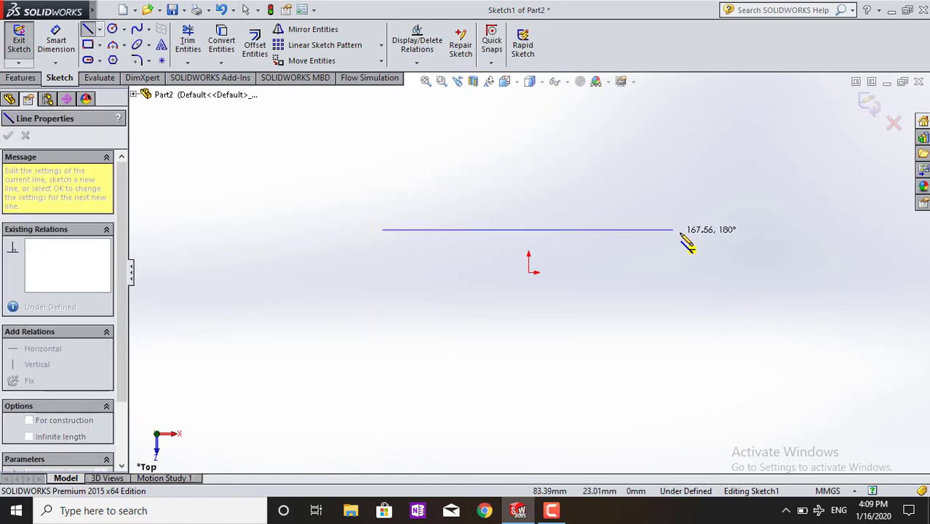
pyautogui.click(691, 230)
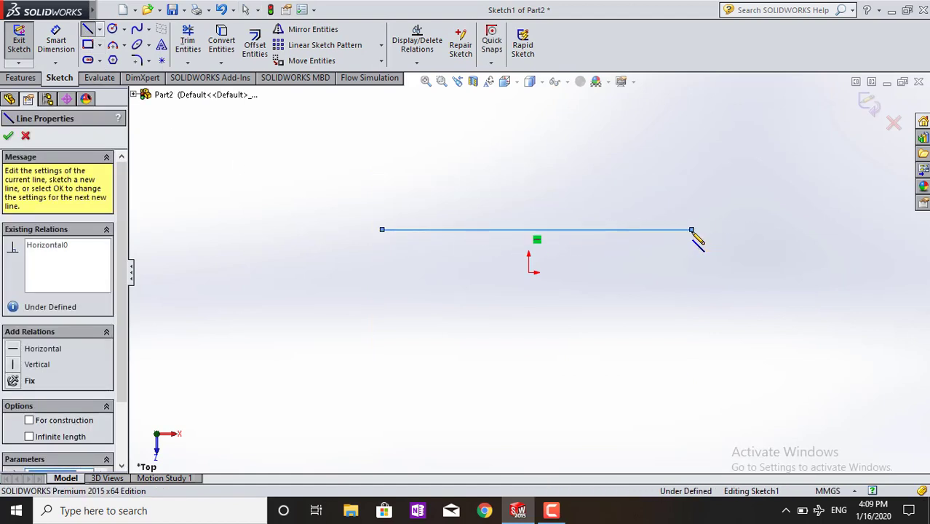
pyautogui.press('Escape')
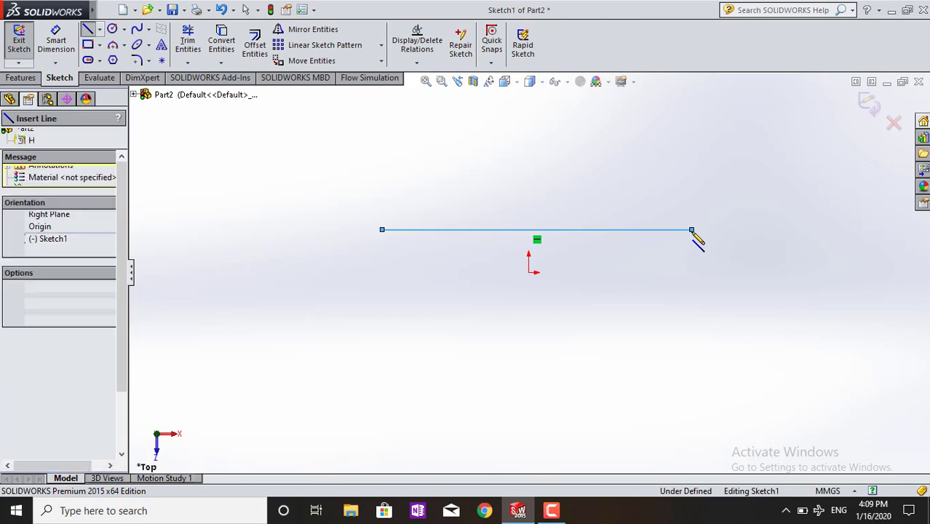
pyautogui.press('Escape')
# Add a spline curving down and left from the line's left end.
pyautogui.click(137, 30)
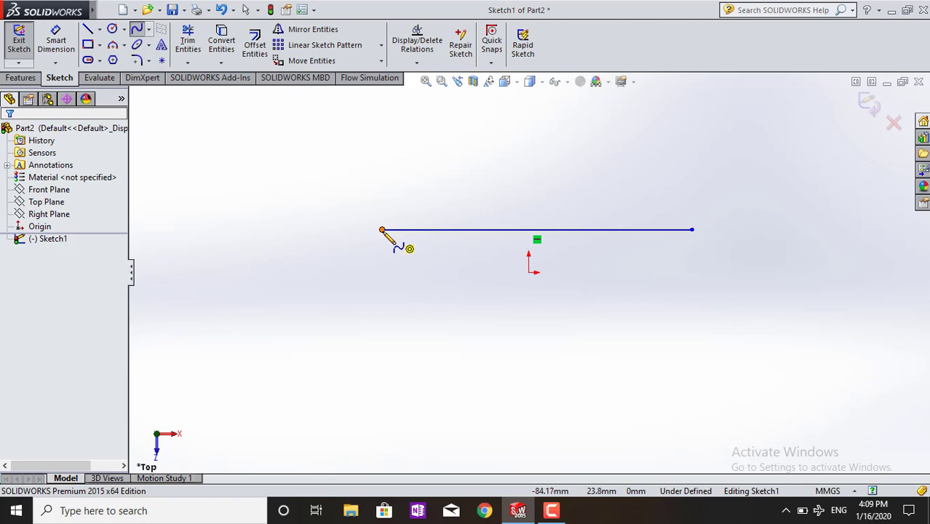
pyautogui.press('z')
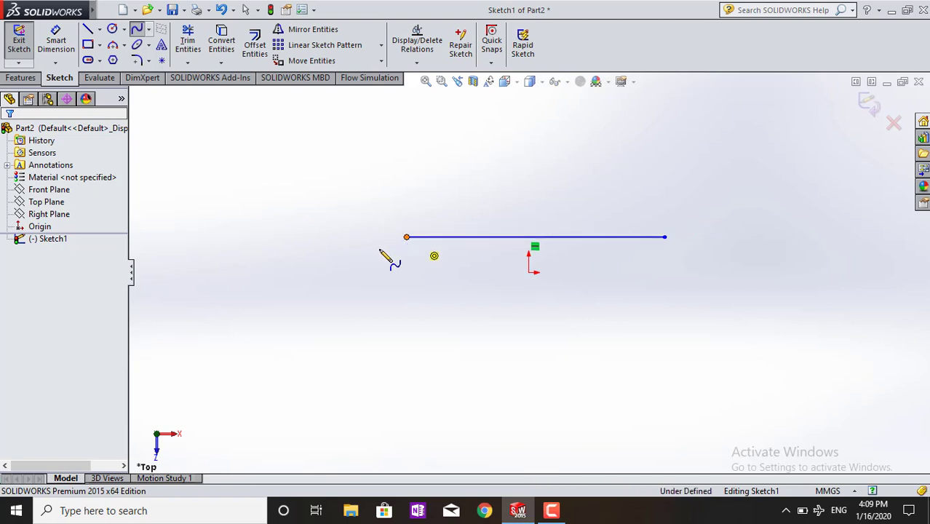
pyautogui.click(379, 251)
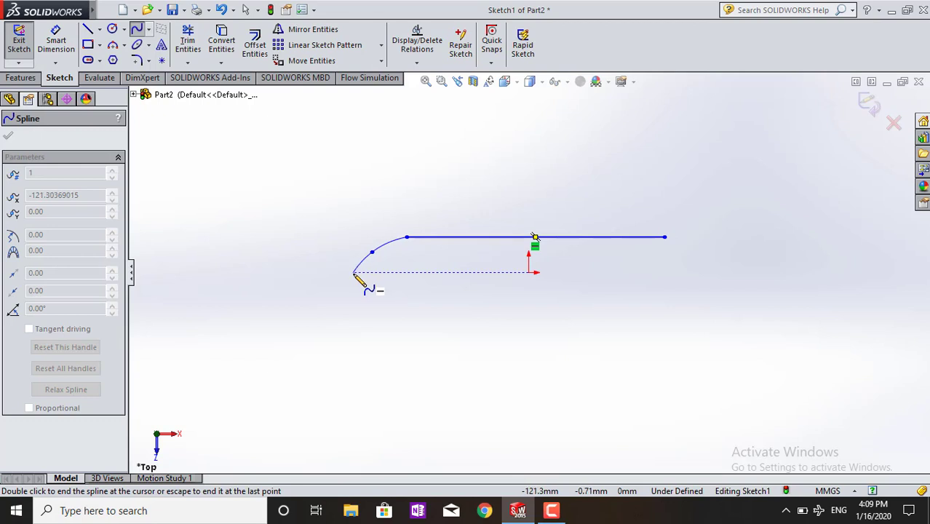
pyautogui.click(355, 273)
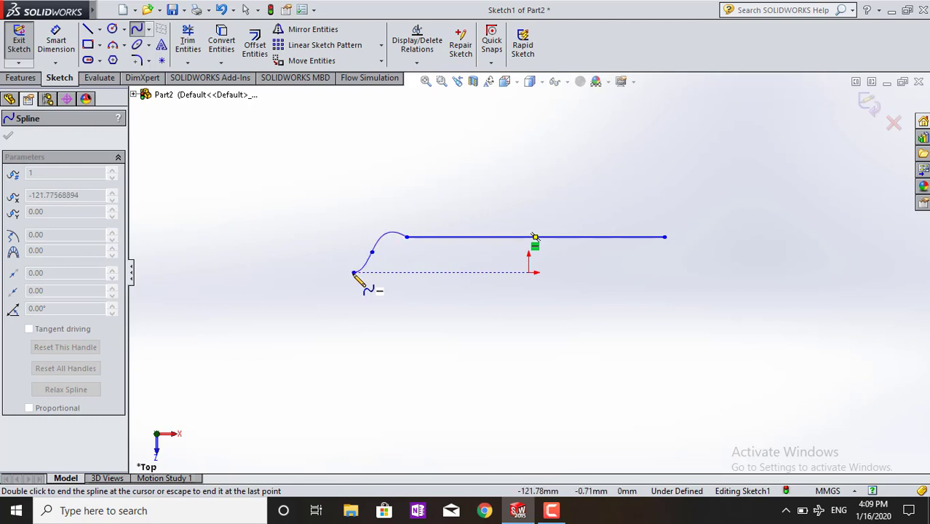
pyautogui.doubleClick(354, 273)
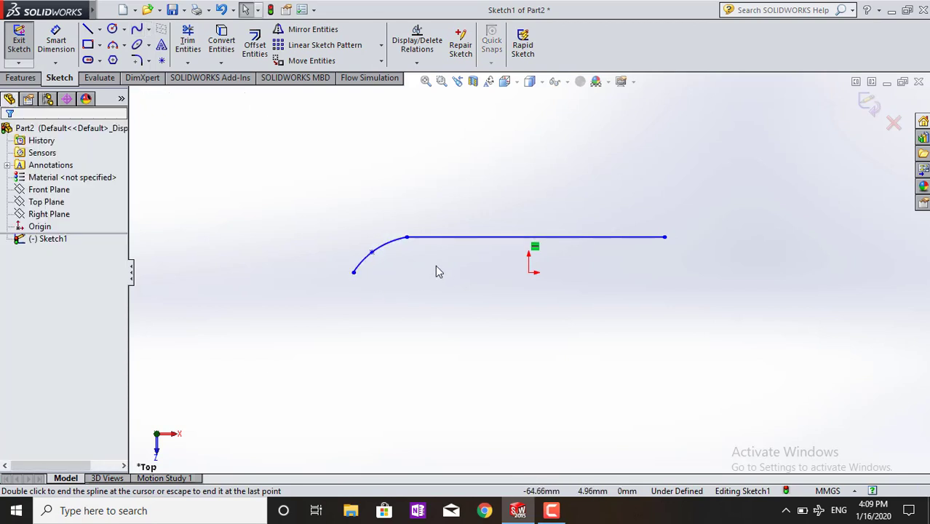
# Draw a bottom line from the spline's lower end partway toward the origin.
pyautogui.click(87, 32)
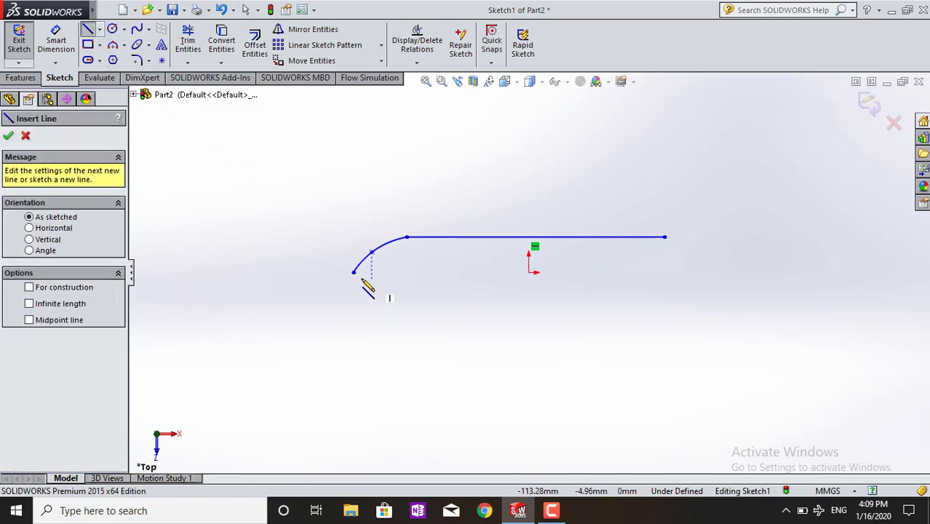
pyautogui.click(354, 273)
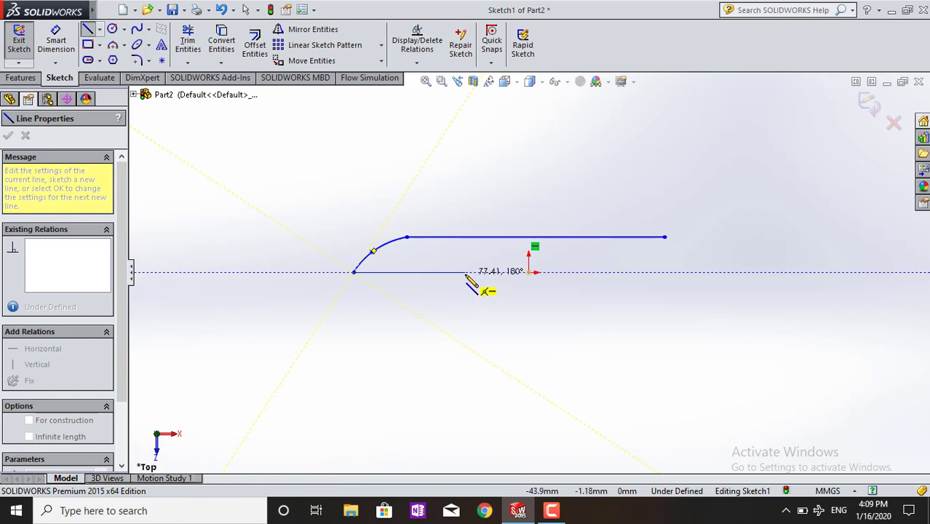
pyautogui.click(466, 274)
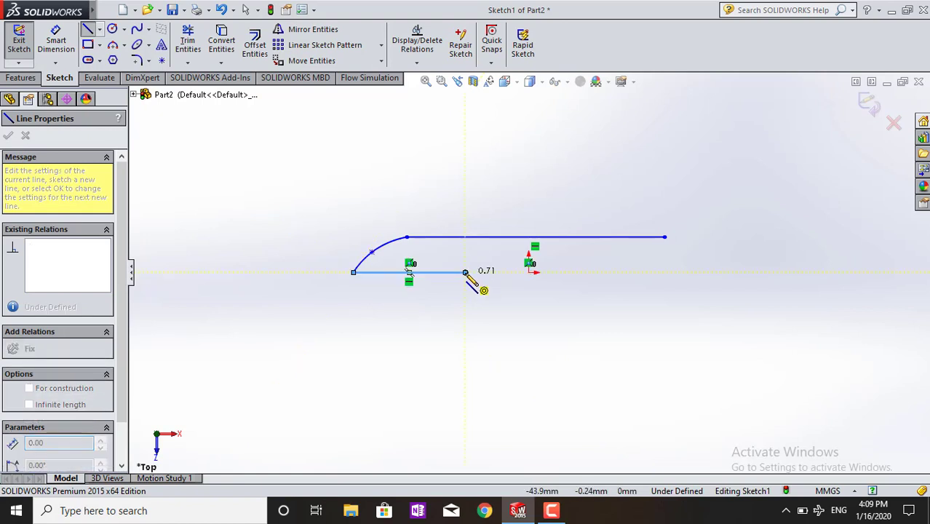
pyautogui.press('Escape')
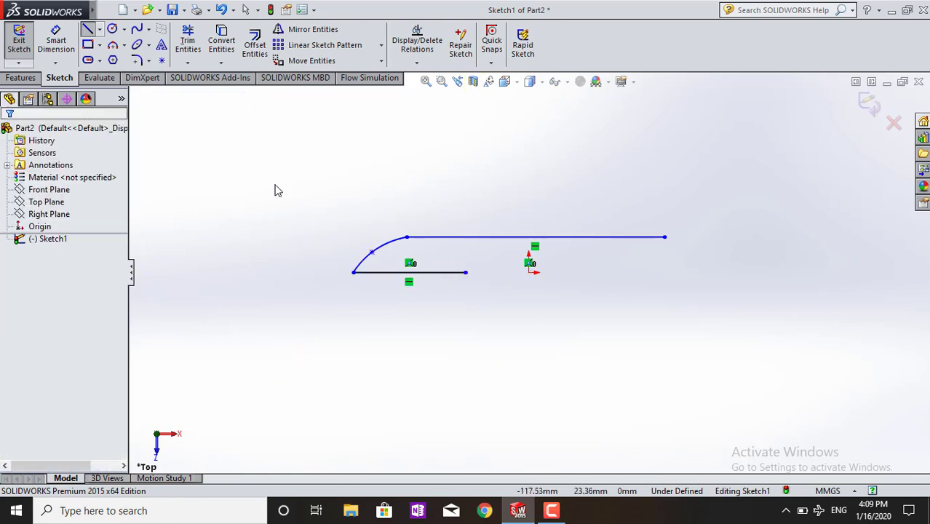
# Add a small three-point arc notch at the bottom line's right end.
pyautogui.click(113, 45)
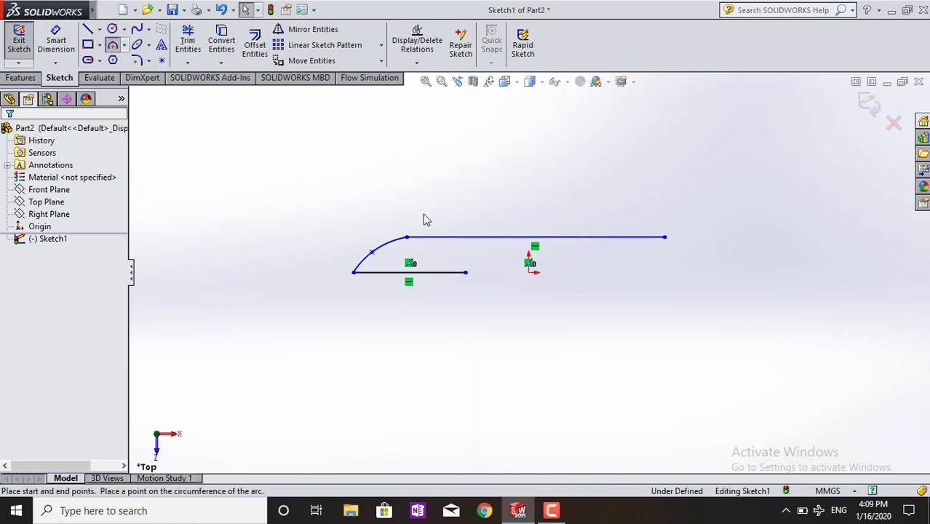
pyautogui.click(125, 45)
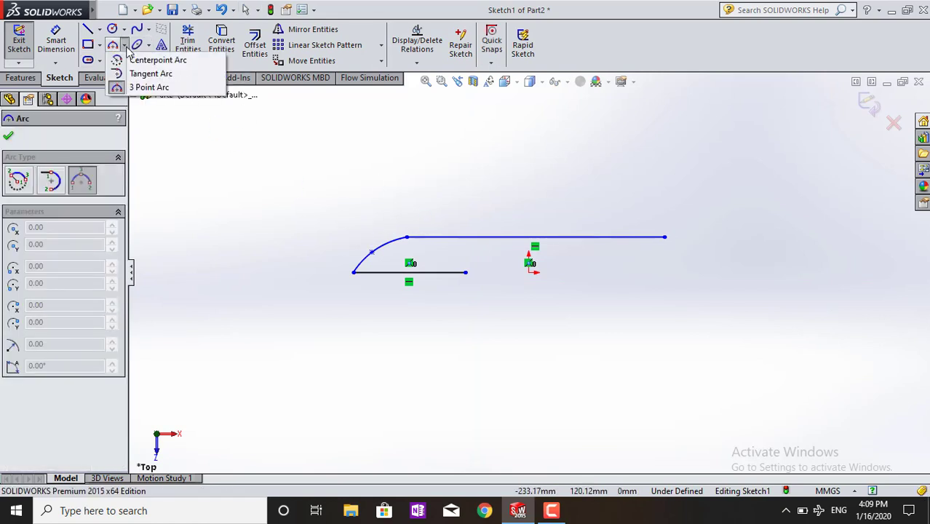
pyautogui.click(149, 86)
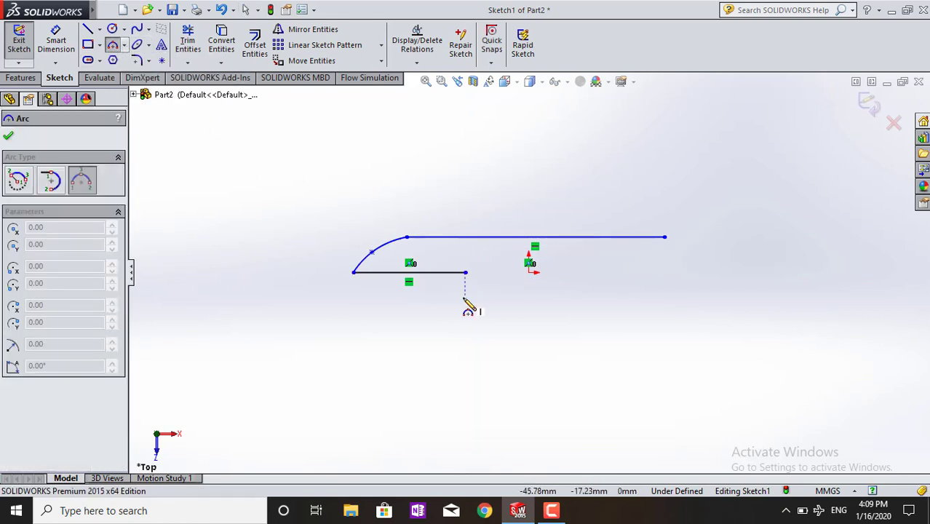
pyautogui.click(466, 272)
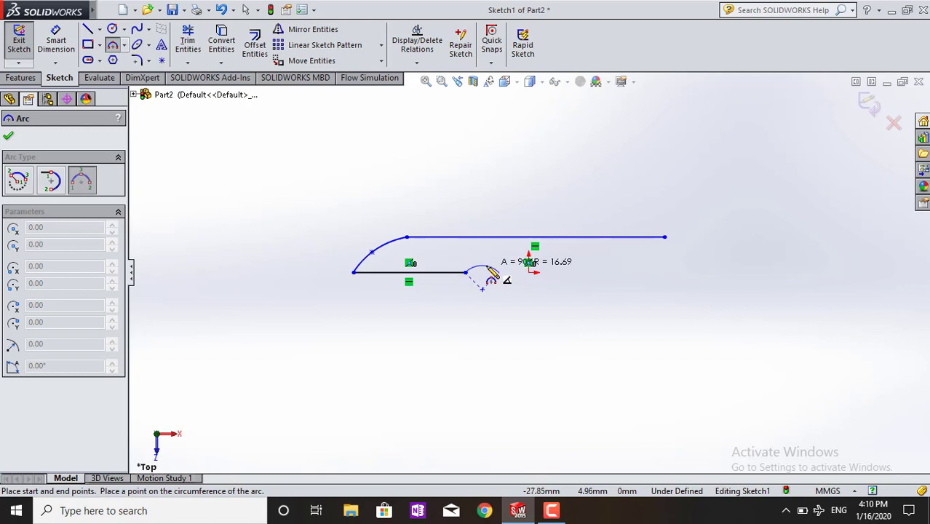
pyautogui.click(489, 271)
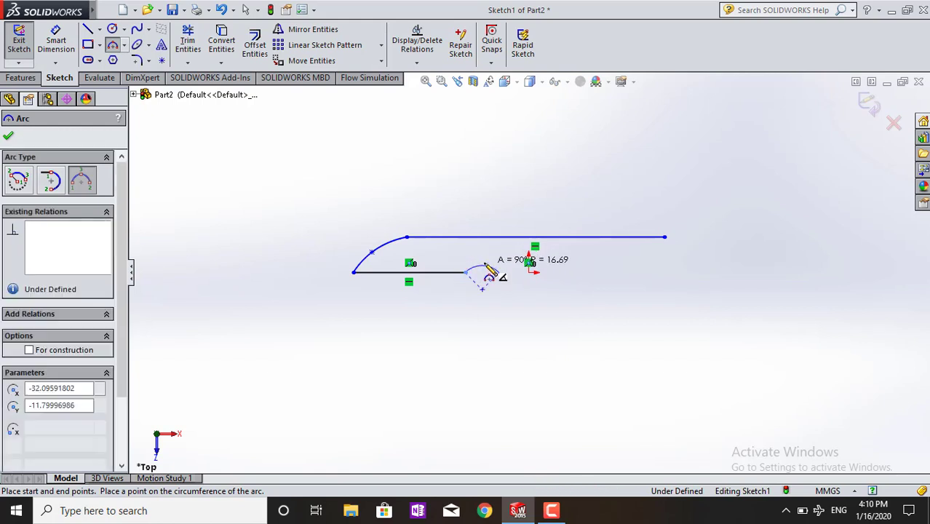
pyautogui.click(486, 267)
pyautogui.press('Escape')
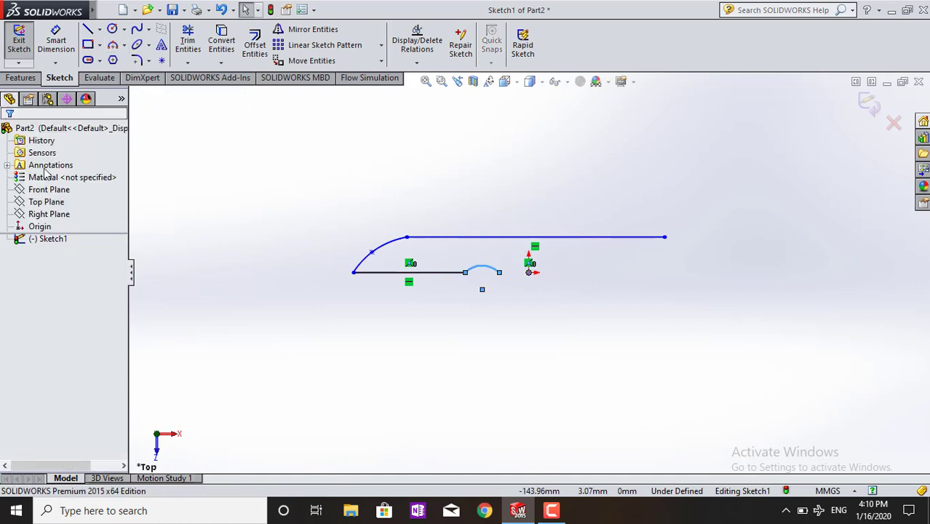
# Close the profile with another bottom line and a 24.58 mm vertical edge, then exit the sketch.
pyautogui.click(88, 32)
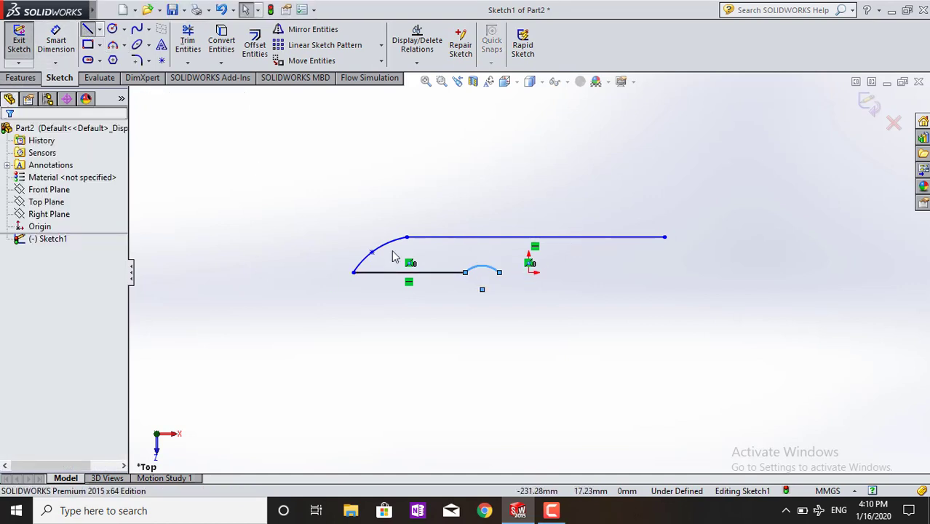
pyautogui.click(499, 273)
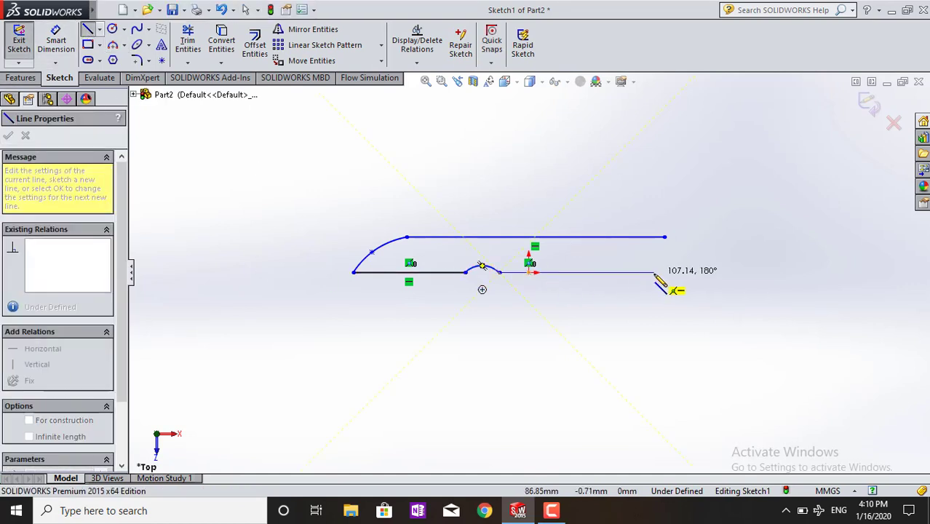
pyautogui.click(663, 272)
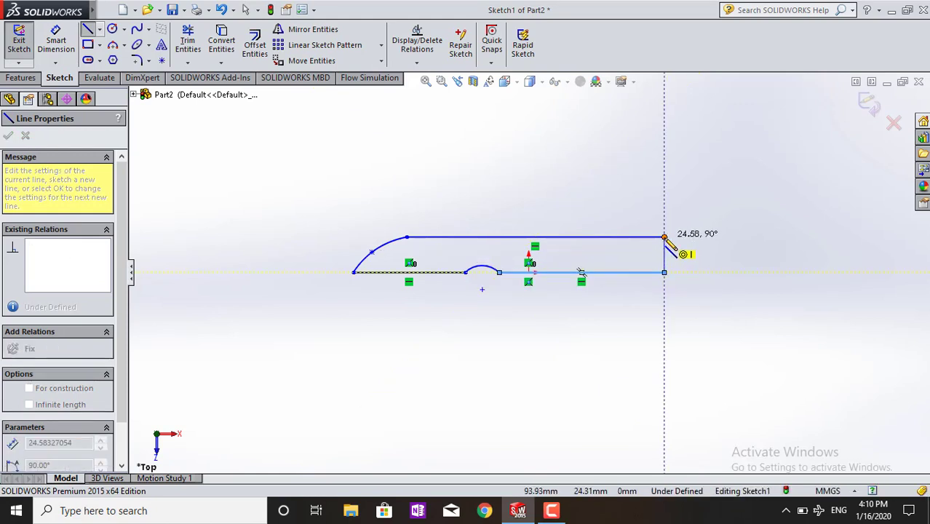
pyautogui.click(664, 237)
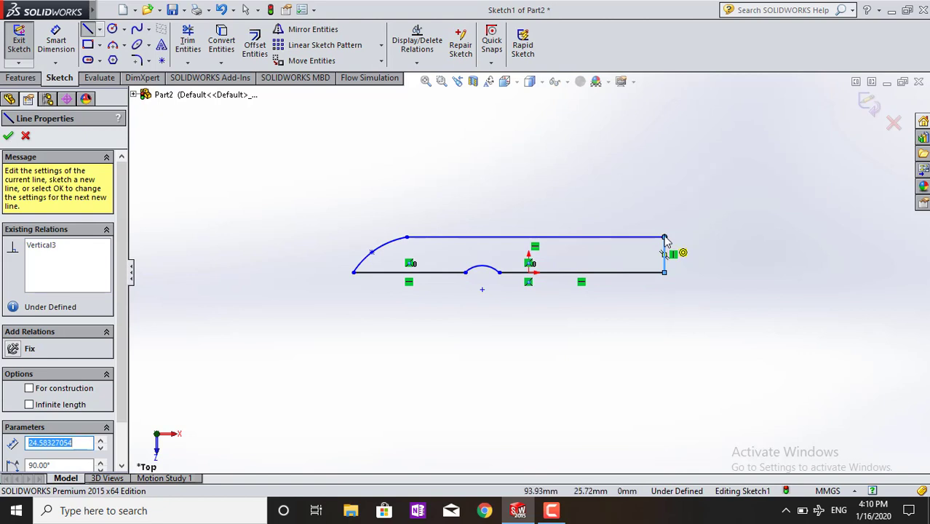
pyautogui.click(868, 103)
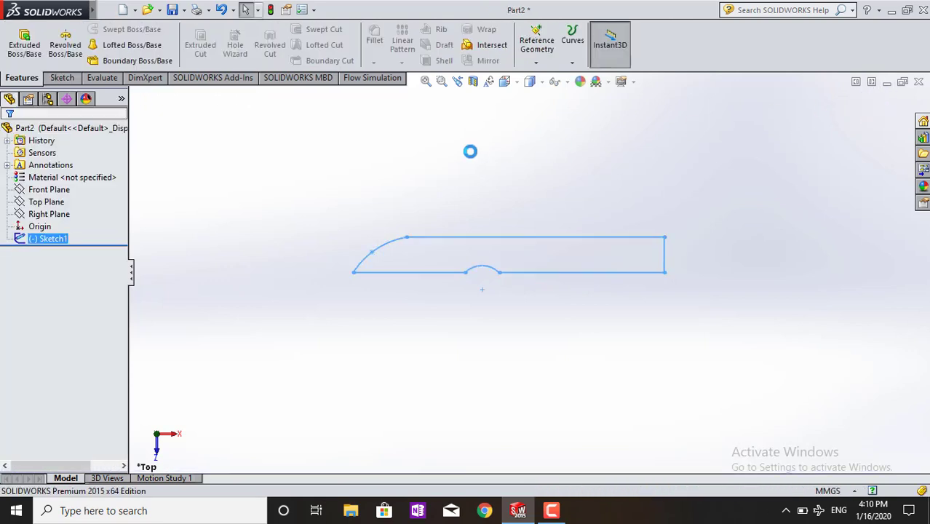
# Extrude Sketch1 blind to a depth of 50 mm.
pyautogui.click(24, 44)
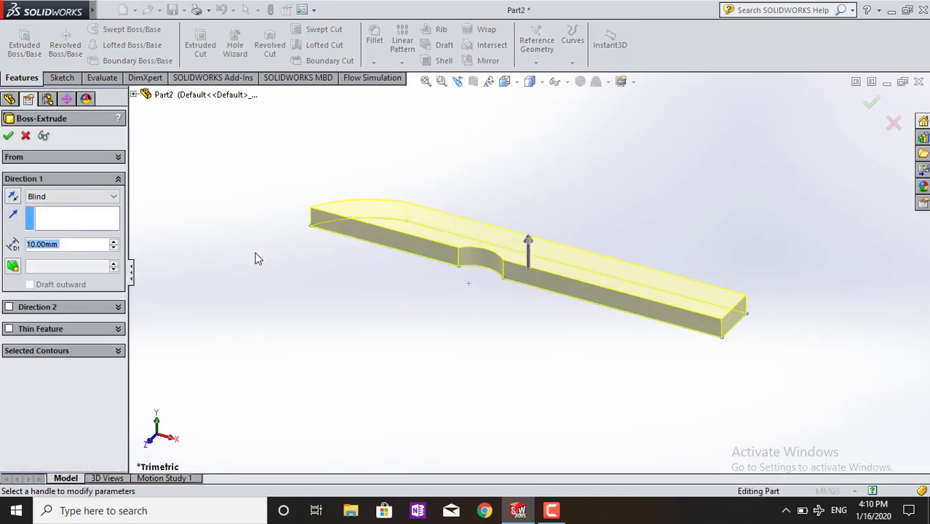
pyautogui.moveTo(260, 234)
pyautogui.mouseDown(button='middle')
pyautogui.moveTo(284, 233)
pyautogui.moveTo(313, 315)
pyautogui.moveTo(291, 369)
pyautogui.mouseUp(button='middle')
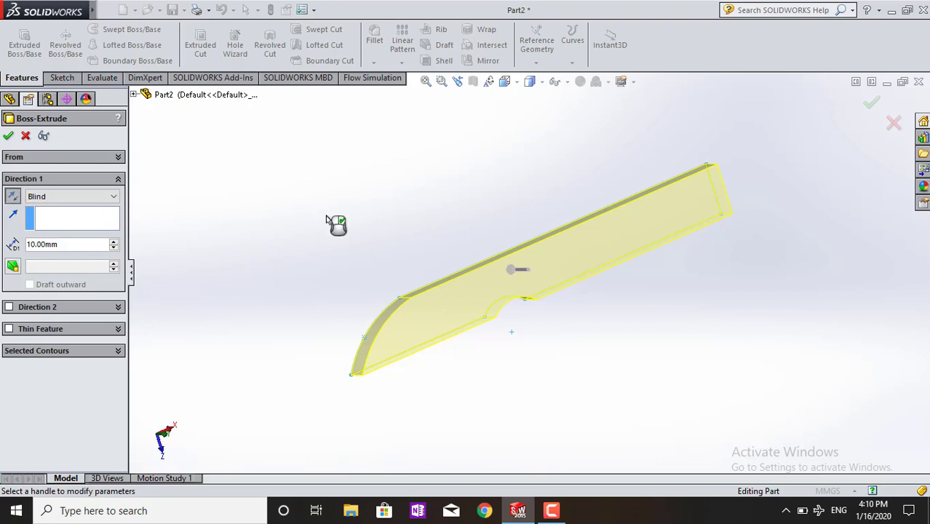
pyautogui.moveTo(332, 225); pyautogui.dragTo(356, 228, button='middle')
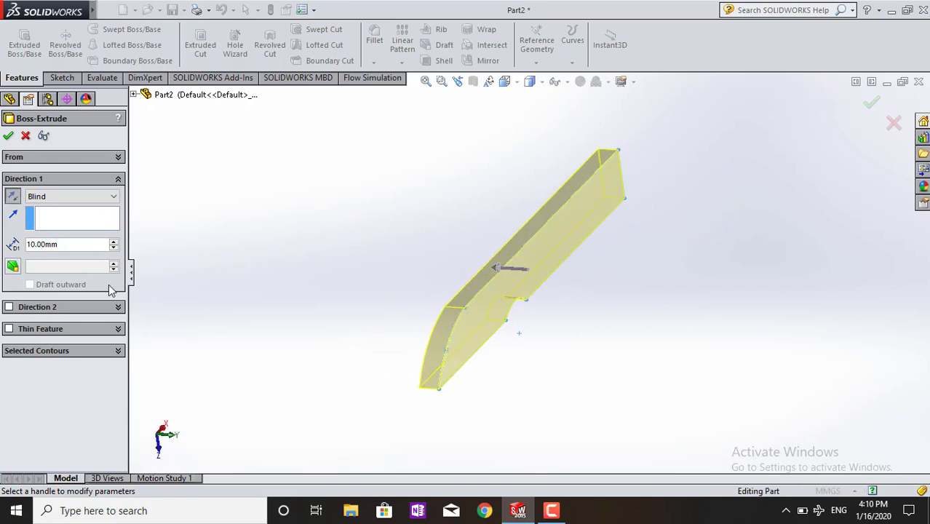
pyautogui.click(113, 248)
pyautogui.click(114, 248)
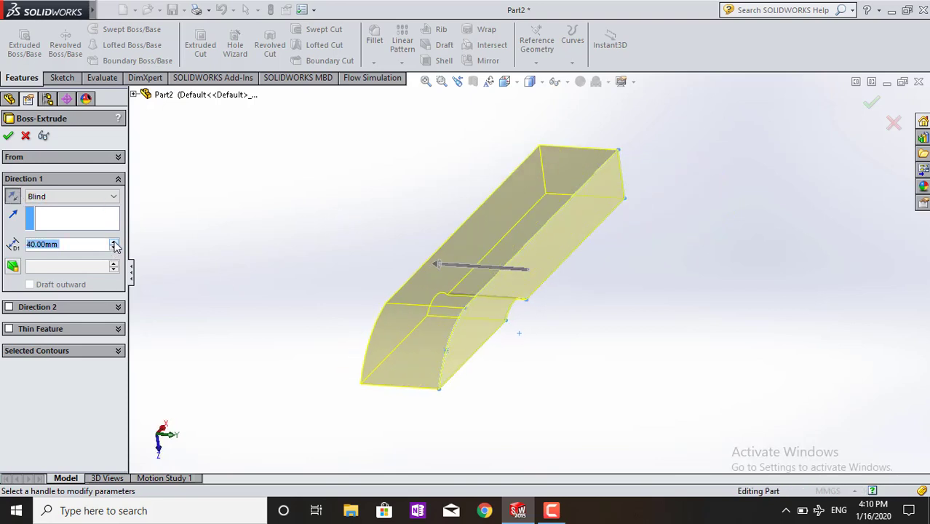
pyautogui.moveTo(307, 265); pyautogui.dragTo(323, 266, button='middle')
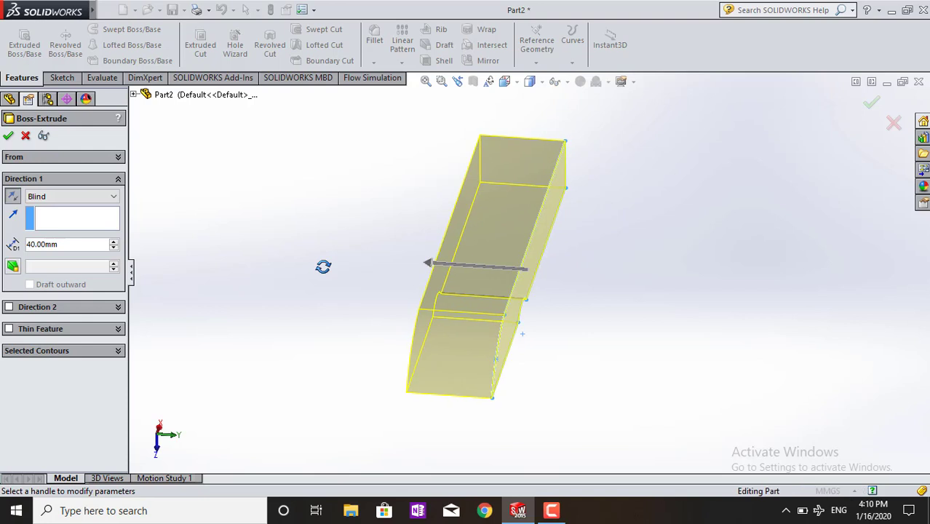
pyautogui.click(114, 242)
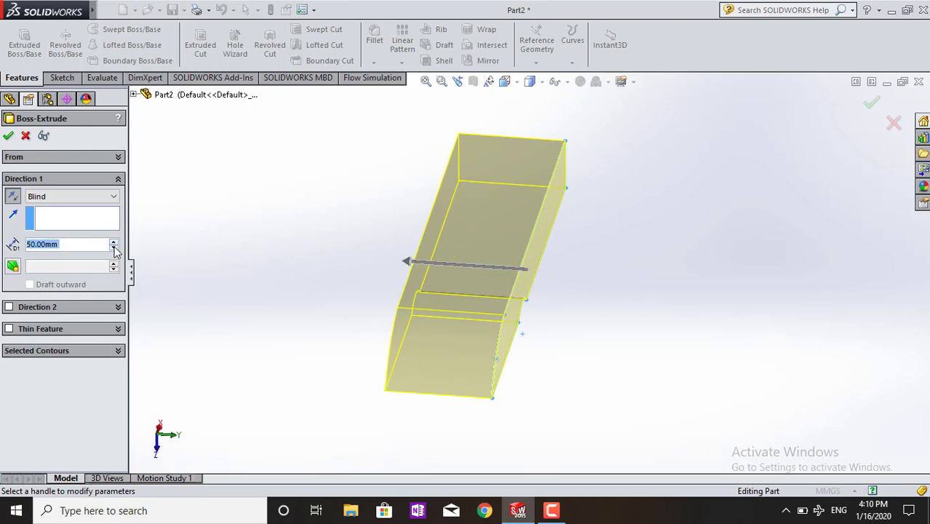
pyautogui.click(114, 248)
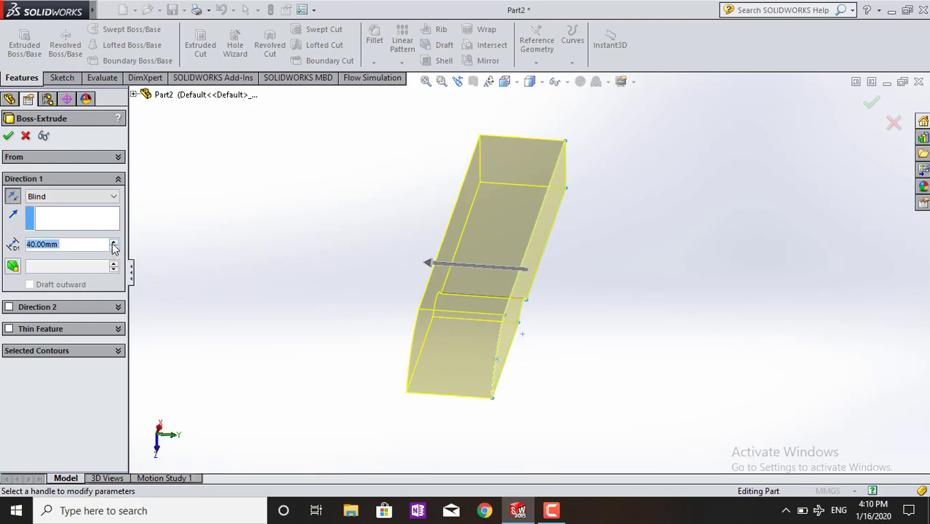
pyautogui.click(113, 243)
pyautogui.click(8, 136)
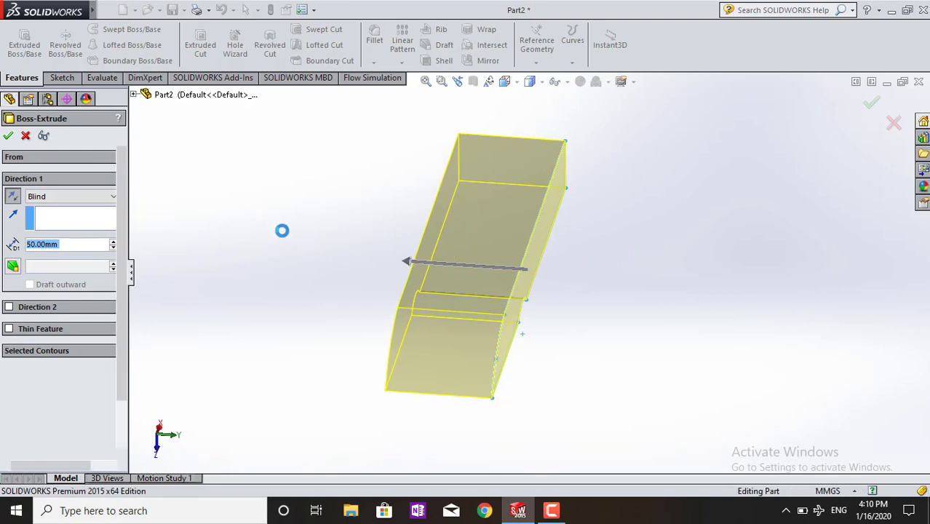
pyautogui.moveTo(449, 357)
pyautogui.mouseDown(button='middle')
pyautogui.moveTo(514, 384)
pyautogui.moveTo(490, 347)
pyautogui.moveTo(463, 338)
pyautogui.moveTo(436, 275)
pyautogui.moveTo(417, 277)
pyautogui.moveTo(436, 301)
pyautogui.moveTo(321, 345)
pyautogui.moveTo(317, 386)
pyautogui.moveTo(299, 234)
pyautogui.moveTo(357, 236)
pyautogui.moveTo(307, 332)
pyautogui.mouseUp(button='middle')
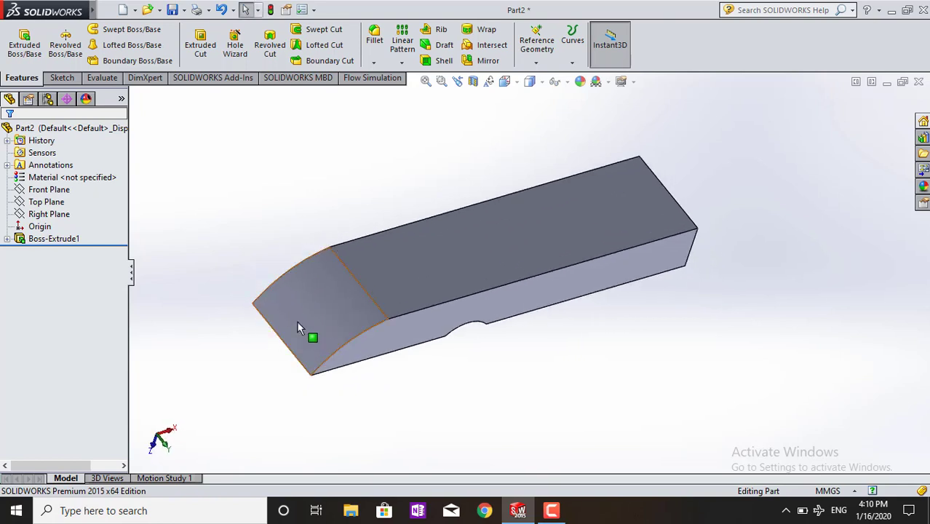
# Apply the High Gloss polished plastic appearance to the Boss-Extrude1 body.
pyautogui.click(54, 238)
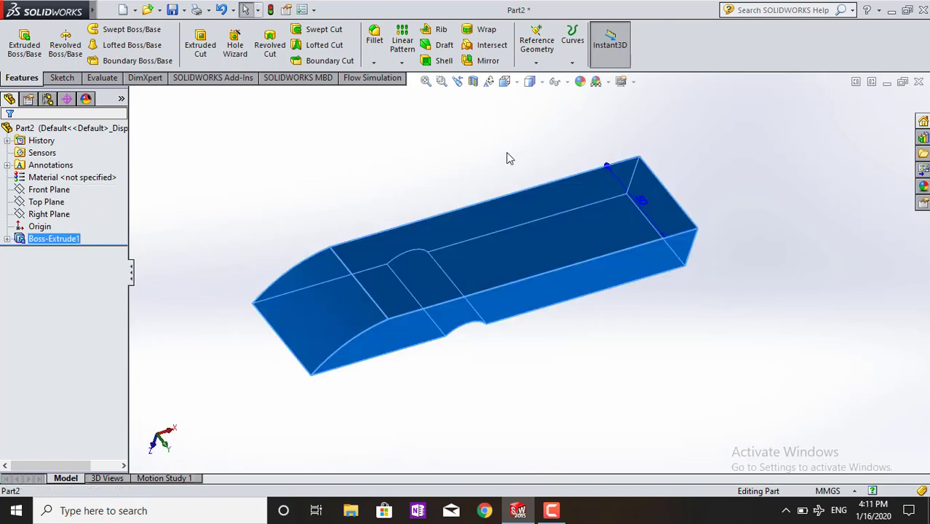
pyautogui.click(580, 82)
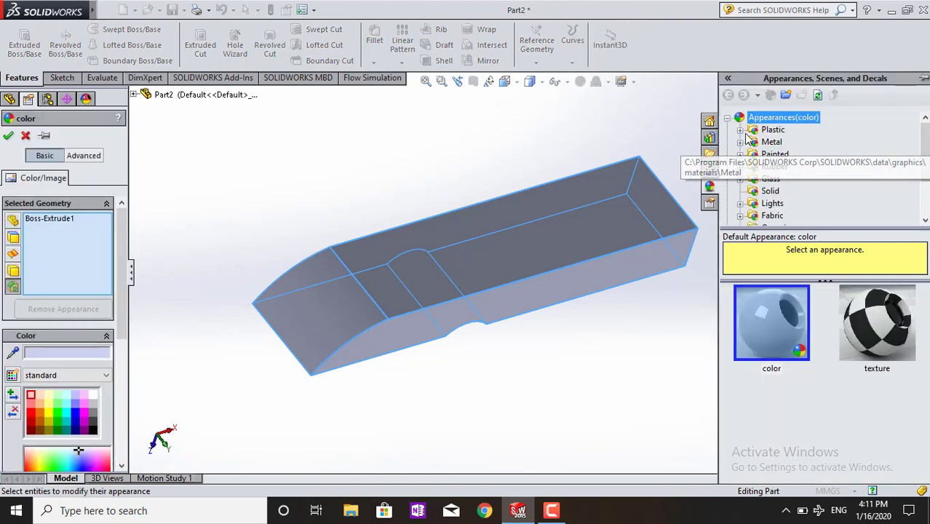
pyautogui.click(740, 130)
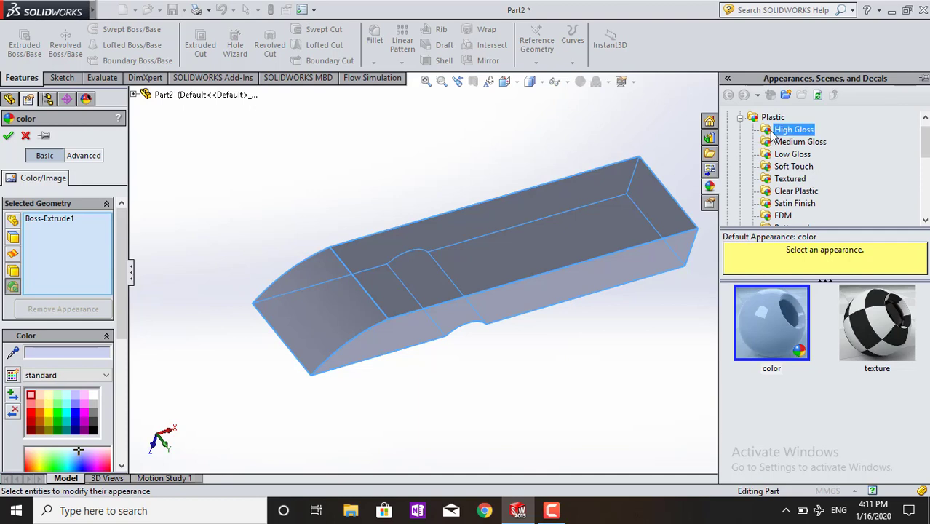
pyautogui.scroll(-2, 792, 334)
pyautogui.scroll(-2, 795, 378)
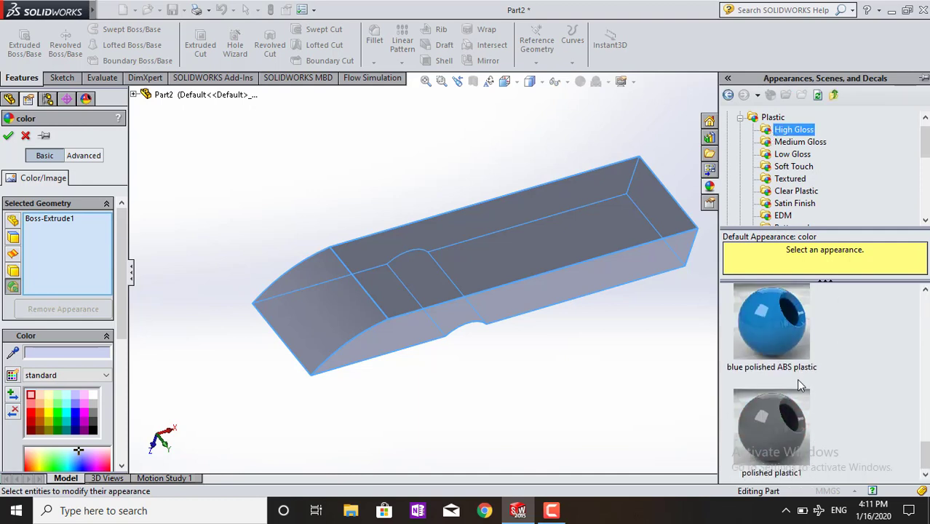
pyautogui.scroll(-2, 796, 379)
pyautogui.scroll(2, 796, 380)
pyautogui.click(802, 400)
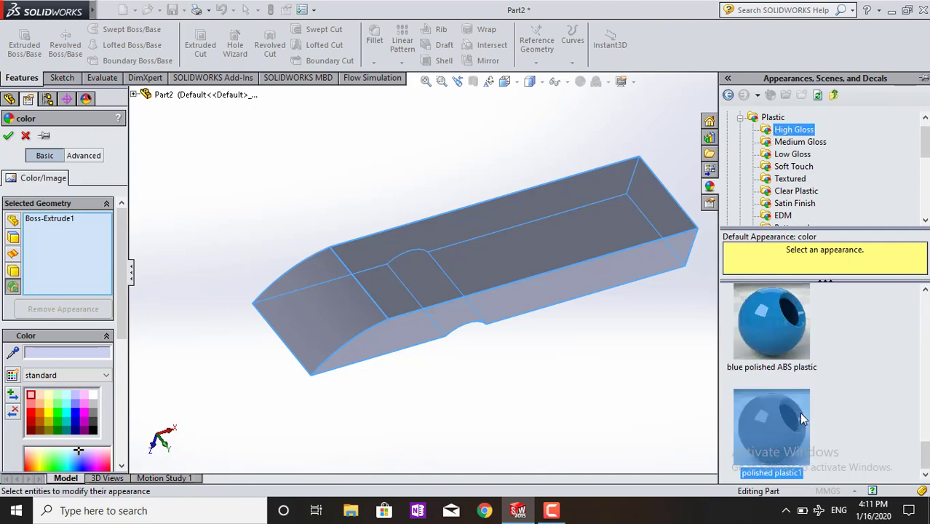
pyautogui.click(8, 136)
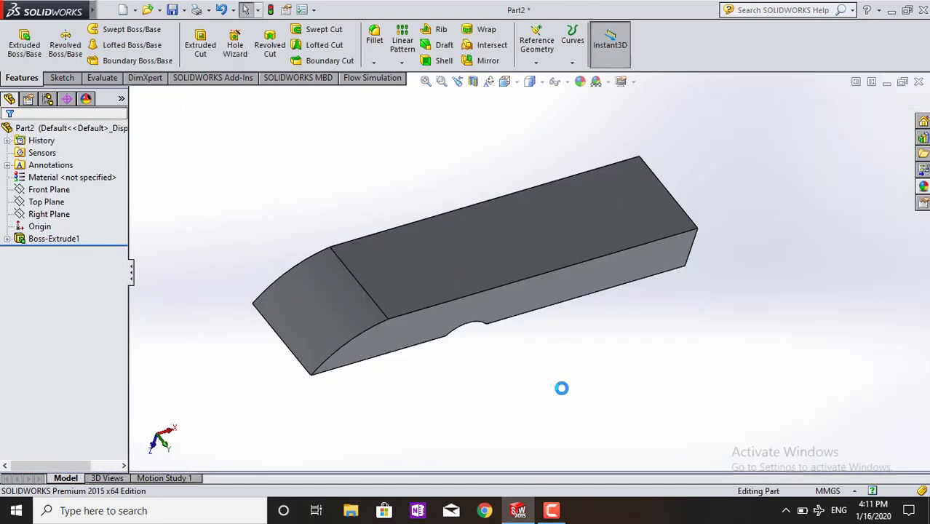
# Orbit to the bar's flat top face and open Sketch2 on it.
pyautogui.moveTo(560, 386)
pyautogui.mouseDown(button='middle')
pyautogui.moveTo(603, 422)
pyautogui.moveTo(539, 410)
pyautogui.moveTo(436, 285)
pyautogui.mouseUp(button='middle')
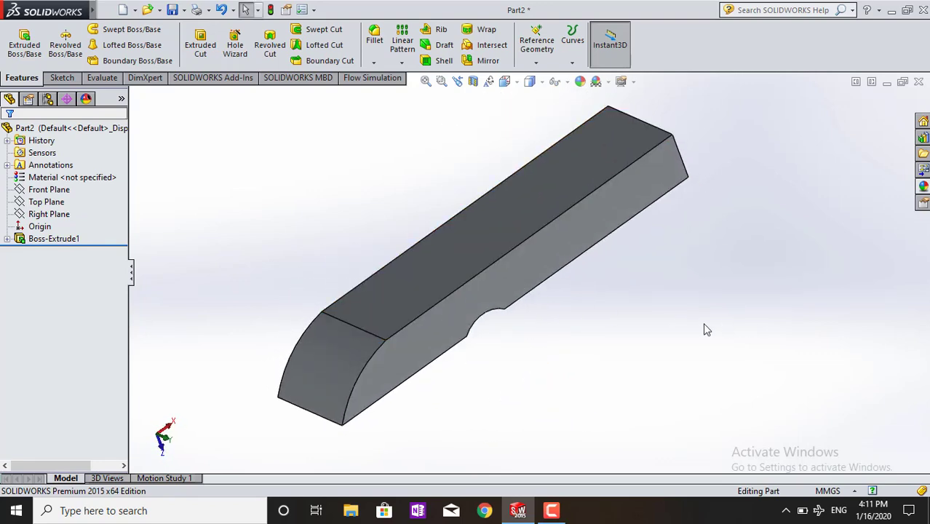
pyautogui.moveTo(704, 327); pyautogui.dragTo(727, 359, button='middle')
pyautogui.scroll(3, 622, 338)
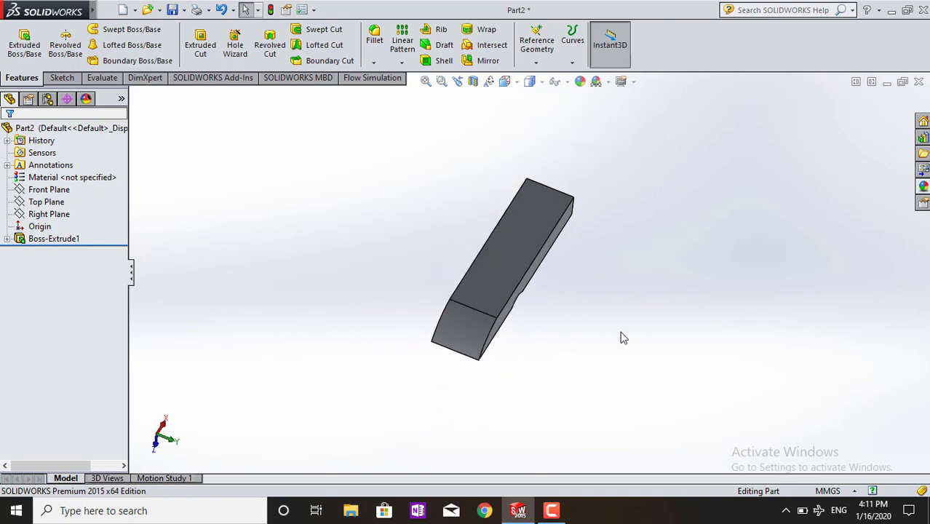
pyautogui.moveTo(497, 400)
pyautogui.mouseDown(button='middle')
pyautogui.moveTo(436, 312)
pyautogui.moveTo(409, 364)
pyautogui.moveTo(478, 284)
pyautogui.mouseUp(button='middle')
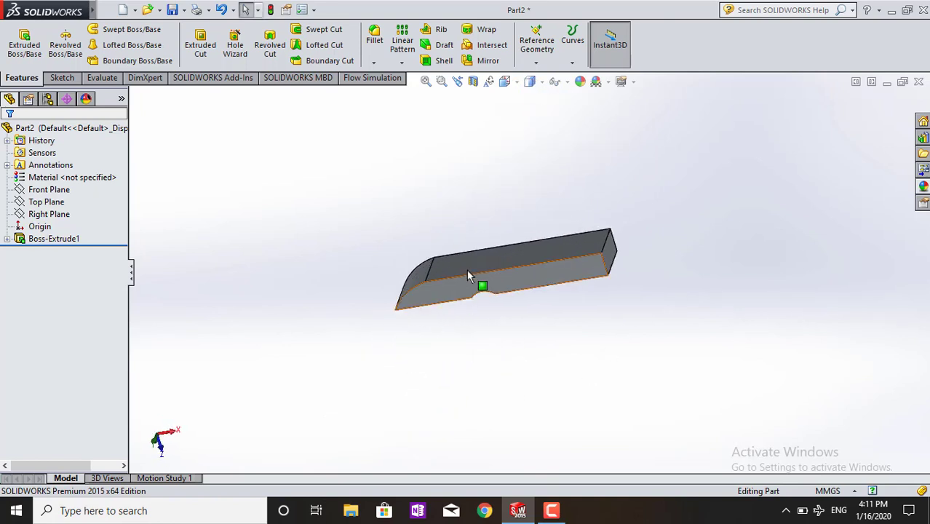
pyautogui.moveTo(552, 358); pyautogui.dragTo(510, 305, button='middle')
pyautogui.click(503, 251)
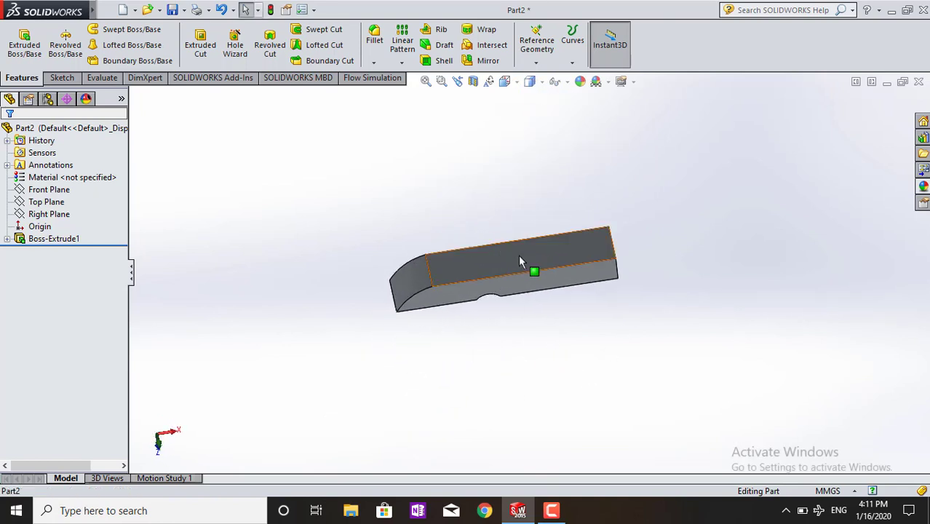
pyautogui.click(557, 209)
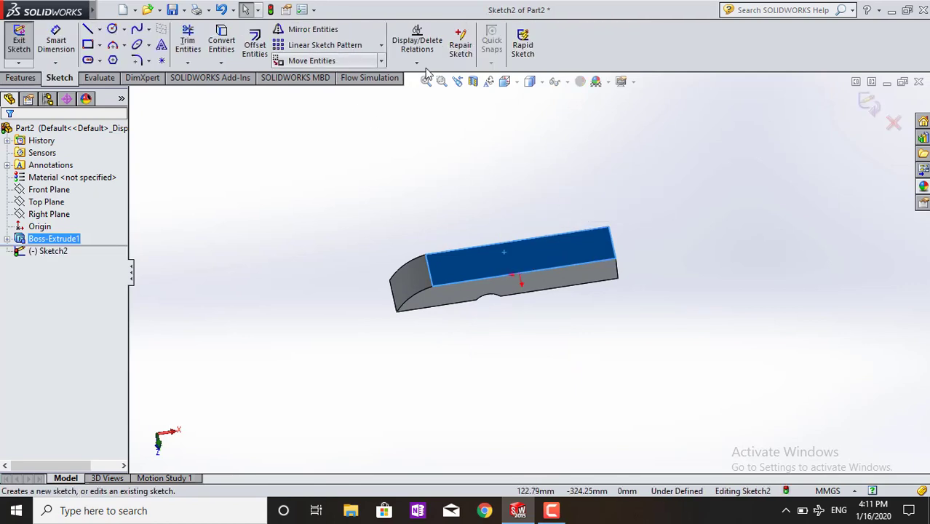
# View the sketch face Normal To, orbit it upright, and zoom in.
pyautogui.click(509, 83)
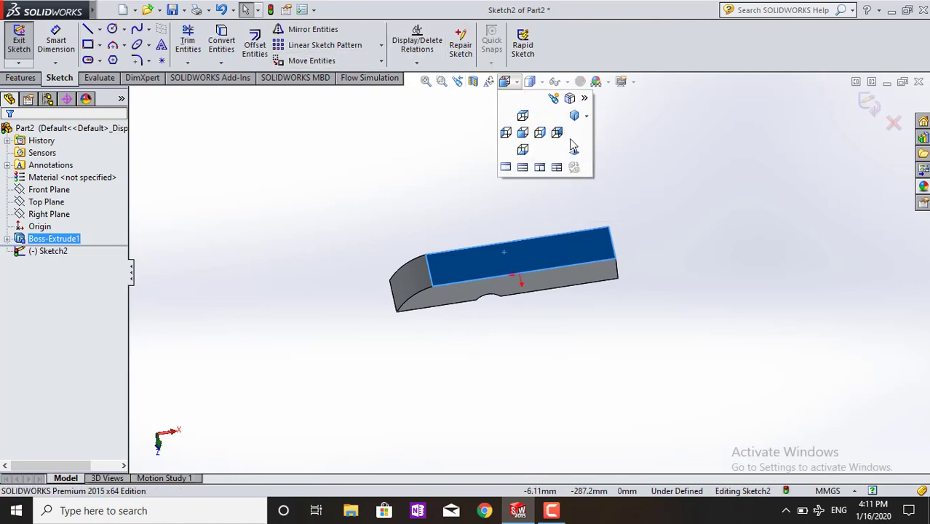
pyautogui.click(568, 146)
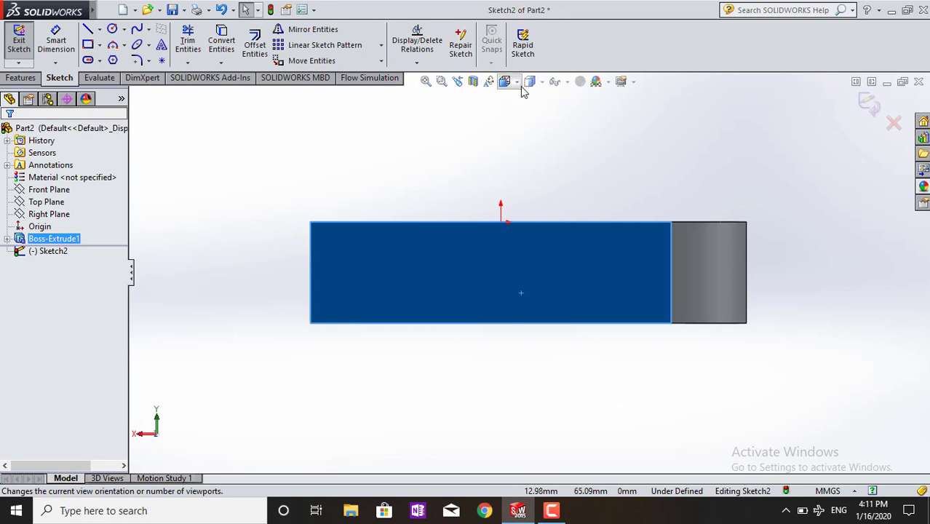
pyautogui.click(521, 87)
pyautogui.click(574, 151)
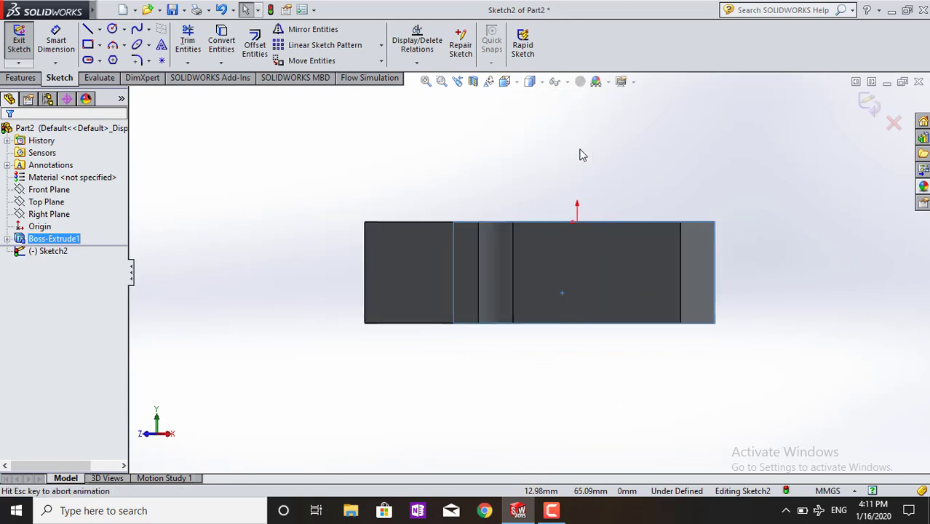
pyautogui.click(510, 81)
pyautogui.click(574, 145)
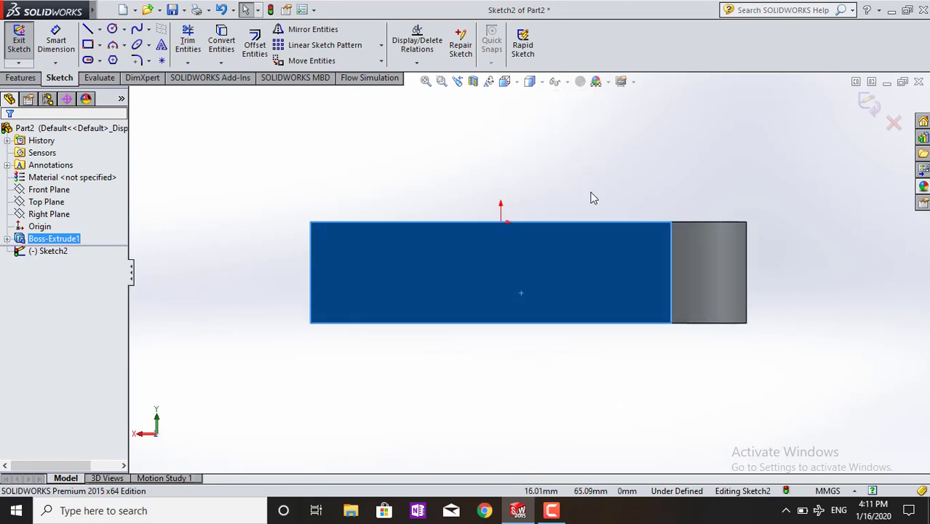
pyautogui.moveTo(812, 247)
pyautogui.mouseDown(button='middle')
pyautogui.moveTo(797, 300)
pyautogui.moveTo(820, 367)
pyautogui.mouseUp(button='middle')
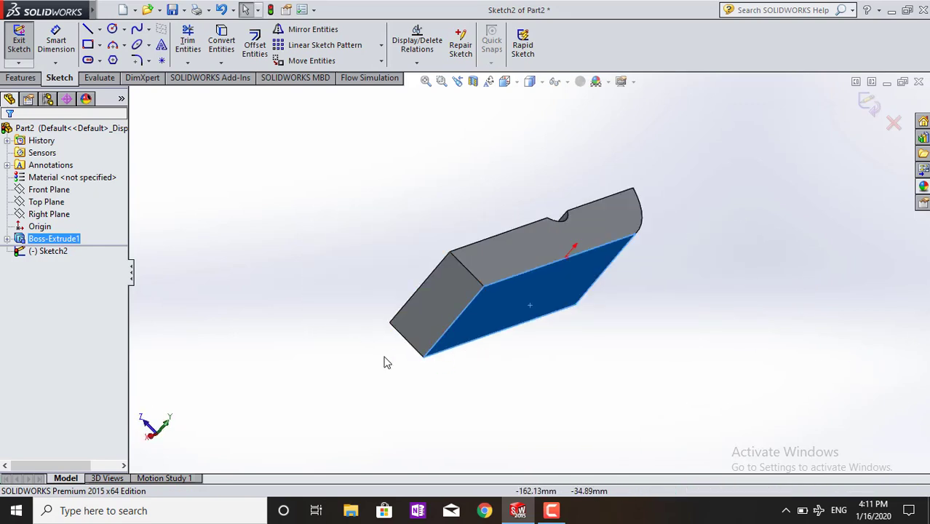
pyautogui.moveTo(384, 361)
pyautogui.mouseDown(button='middle')
pyautogui.moveTo(440, 225)
pyautogui.moveTo(410, 169)
pyautogui.moveTo(625, 158)
pyautogui.moveTo(560, 207)
pyautogui.moveTo(527, 173)
pyautogui.mouseUp(button='middle')
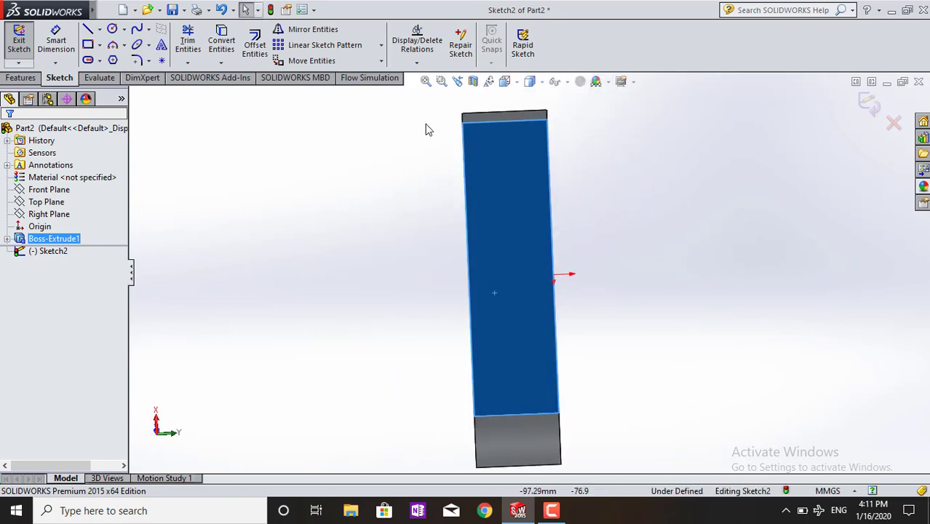
pyautogui.moveTo(427, 128)
pyautogui.mouseDown(button='middle')
pyautogui.moveTo(442, 116)
pyautogui.moveTo(436, 98)
pyautogui.moveTo(427, 99)
pyautogui.mouseUp(button='middle')
pyautogui.scroll(-2, 516, 133)
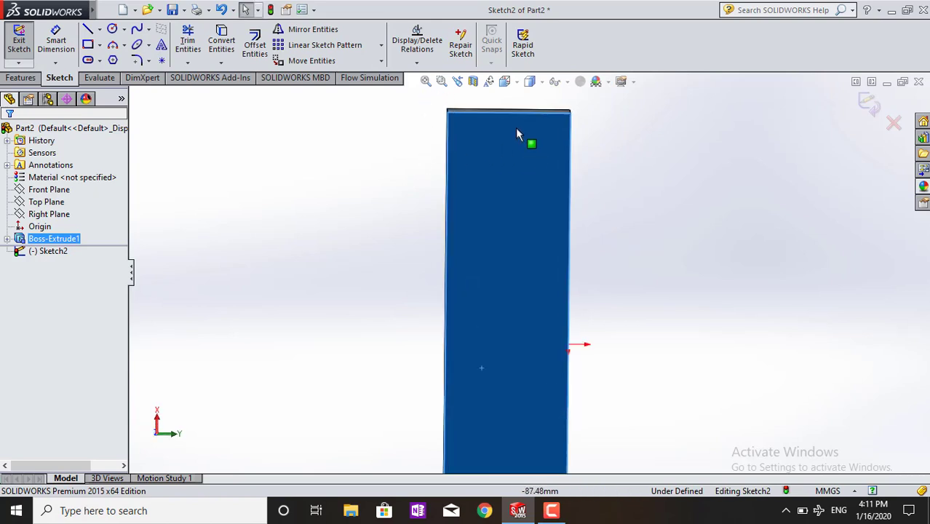
pyautogui.scroll(-2, 518, 146)
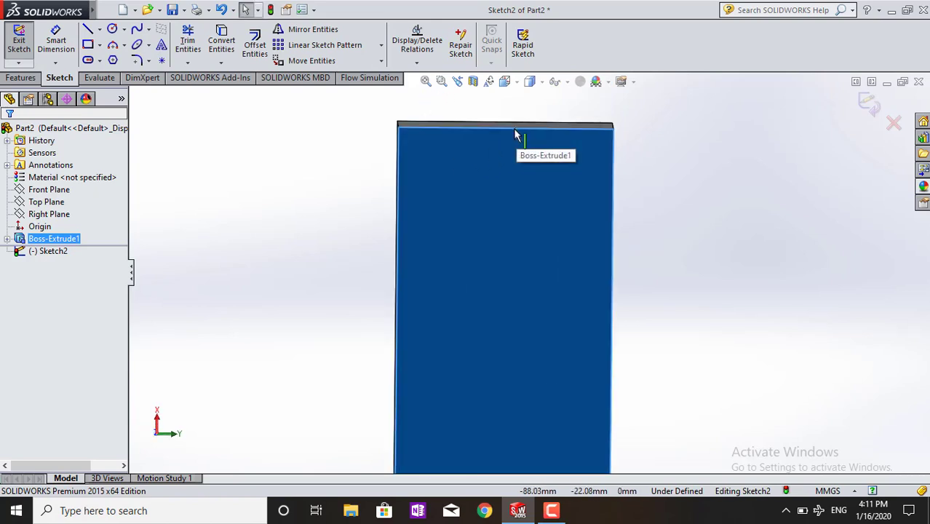
# Draw a first small corner rectangle near the face's upper-left corner.
pyautogui.click(99, 46)
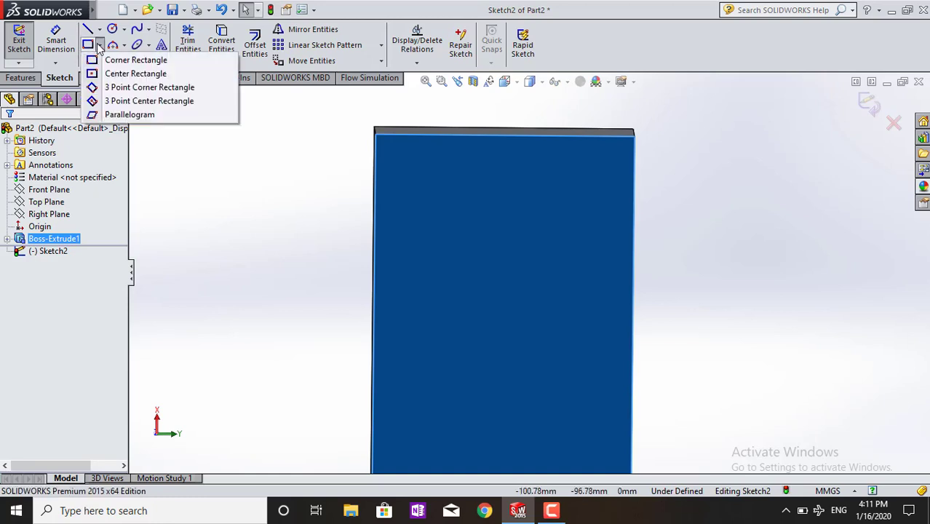
pyautogui.click(124, 78)
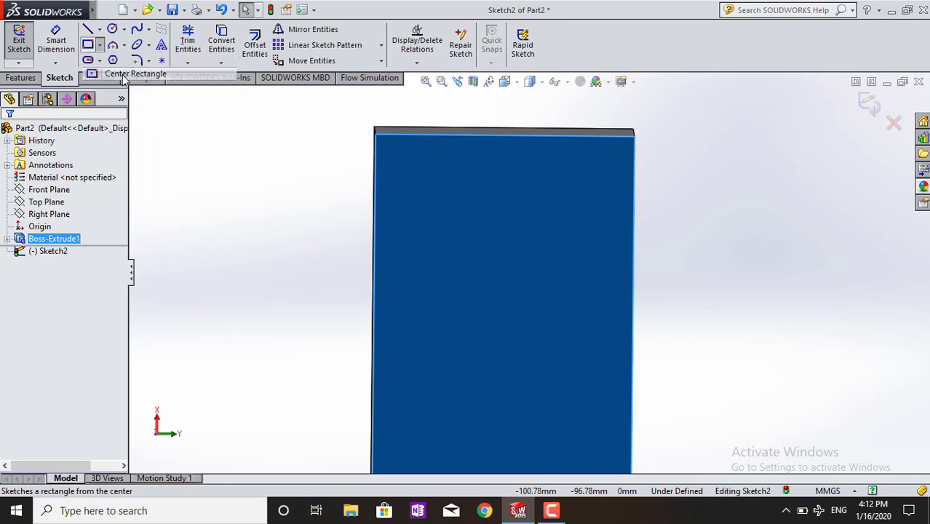
pyautogui.click(401, 169)
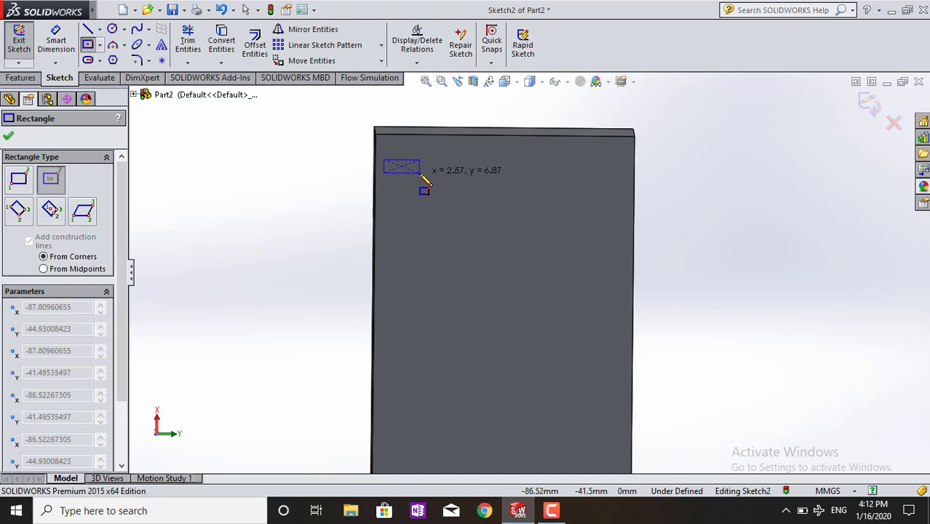
pyautogui.press('Escape')
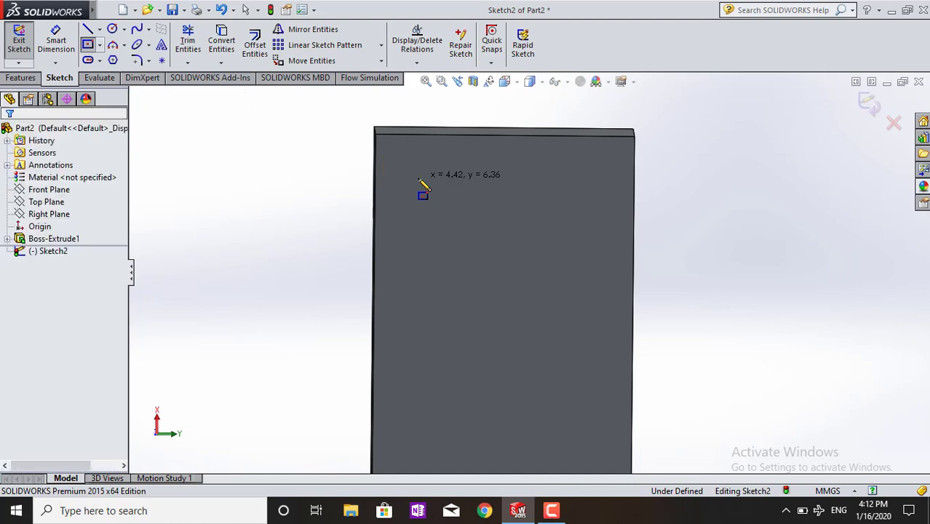
pyautogui.click(100, 44)
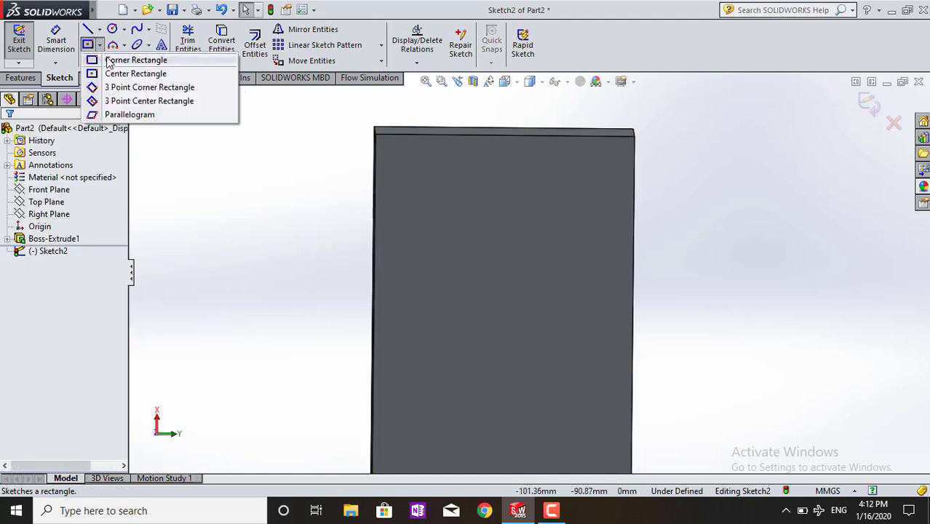
pyautogui.click(109, 59)
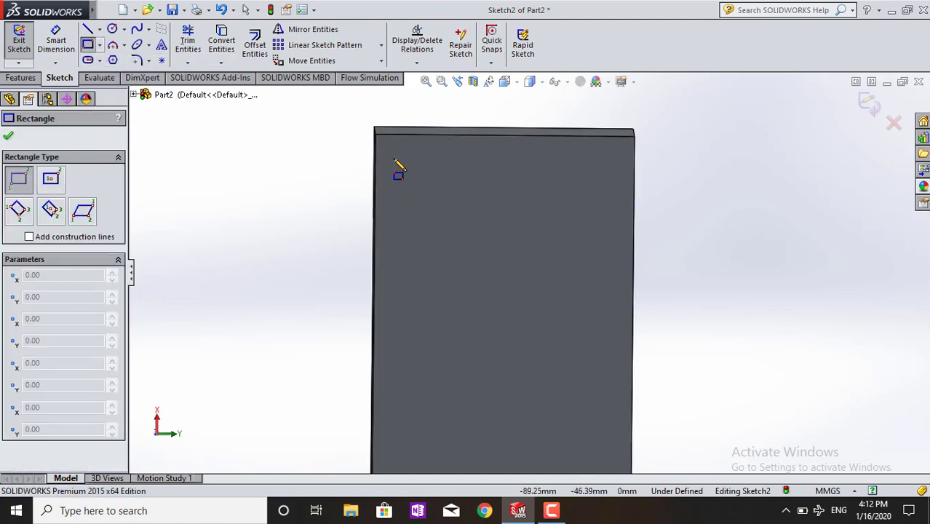
pyautogui.click(393, 160)
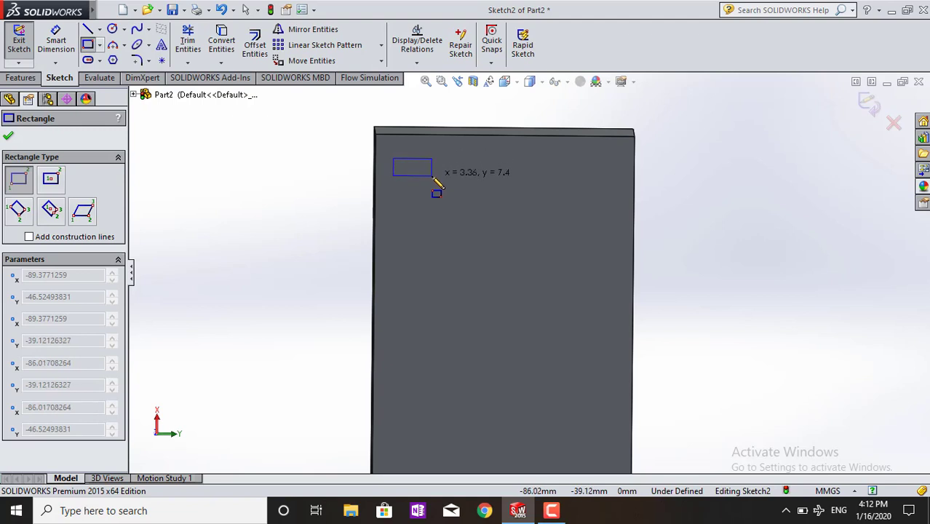
pyautogui.click(433, 176)
pyautogui.press('Escape')
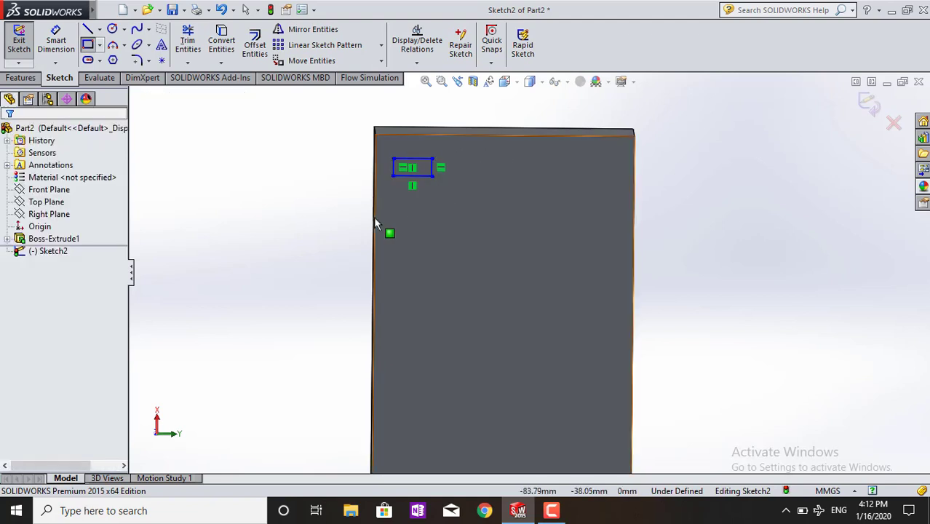
# Return to the face-on view and delete the first rectangle.
pyautogui.press('z')
pyautogui.press('z')
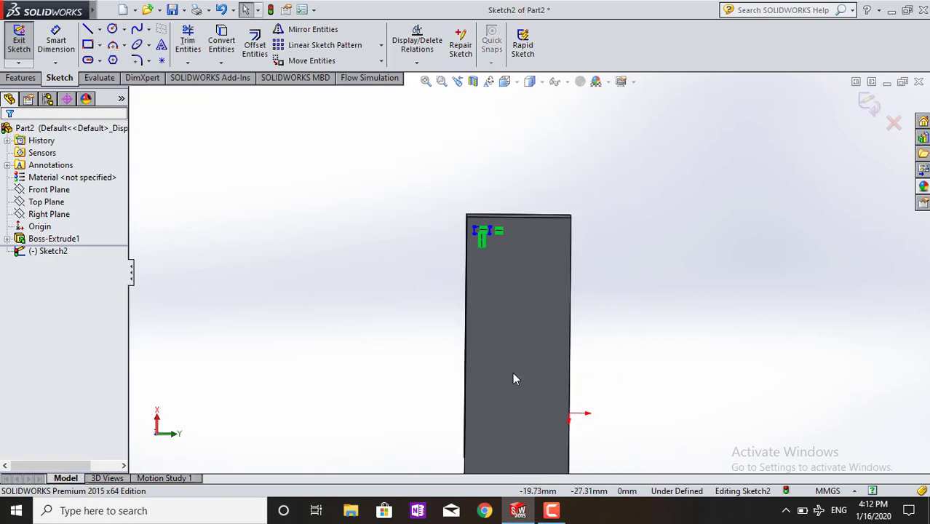
pyautogui.moveTo(513, 378); pyautogui.dragTo(526, 360, button='middle')
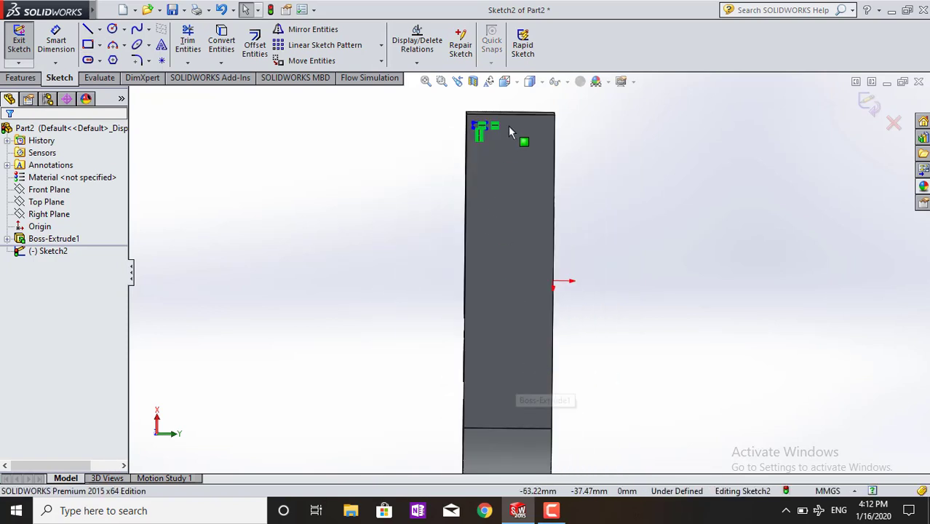
pyautogui.hotkey('ctrl', '8')
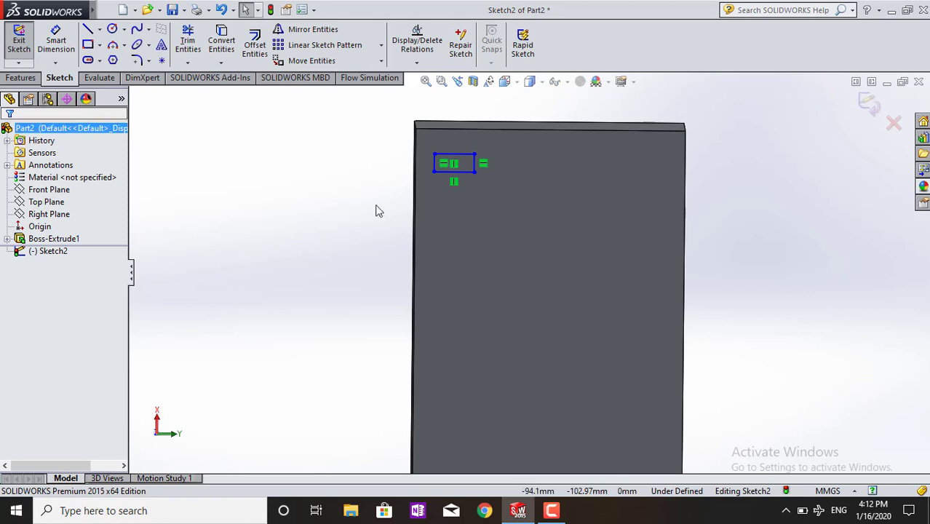
pyautogui.rightClick(67, 252)
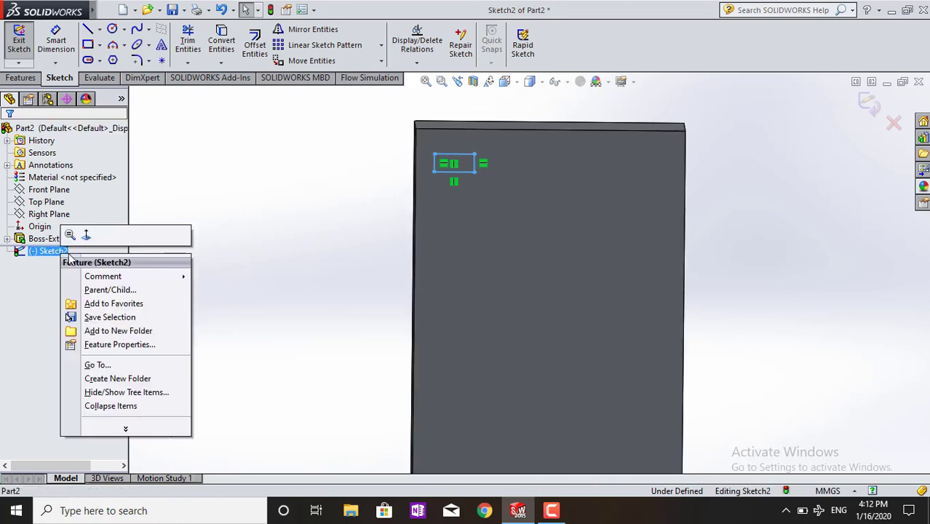
pyautogui.click(291, 239)
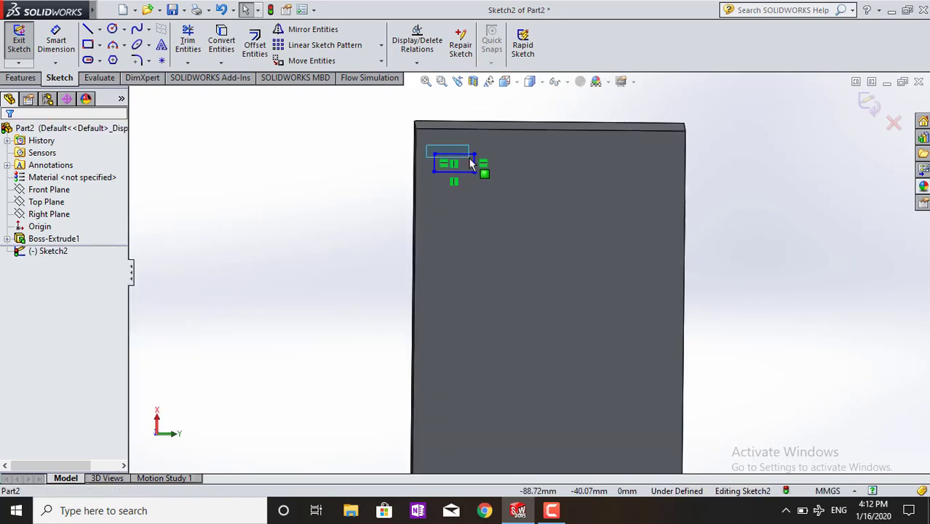
pyautogui.moveTo(493, 179); pyautogui.dragTo(487, 186)
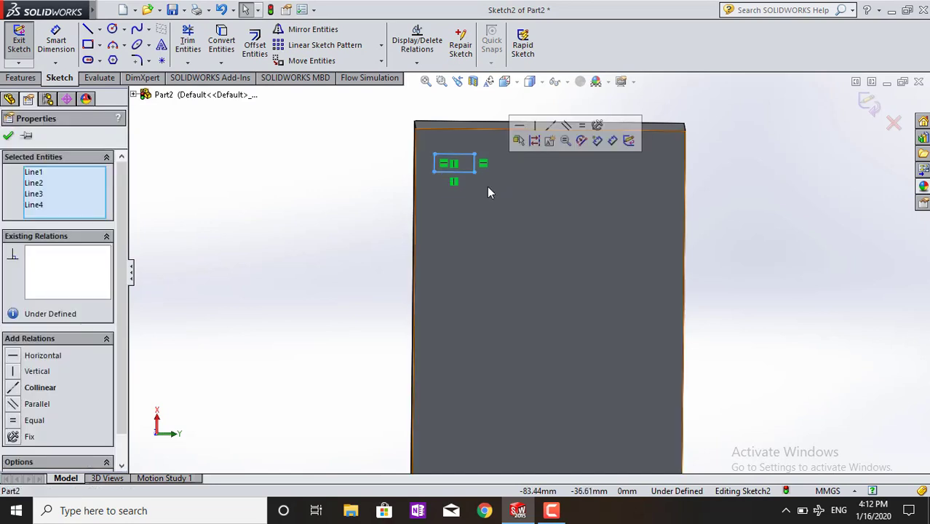
pyautogui.press('Delete')
# Redraw a small corner rectangle near the face's top-left corner.
pyautogui.click(99, 45)
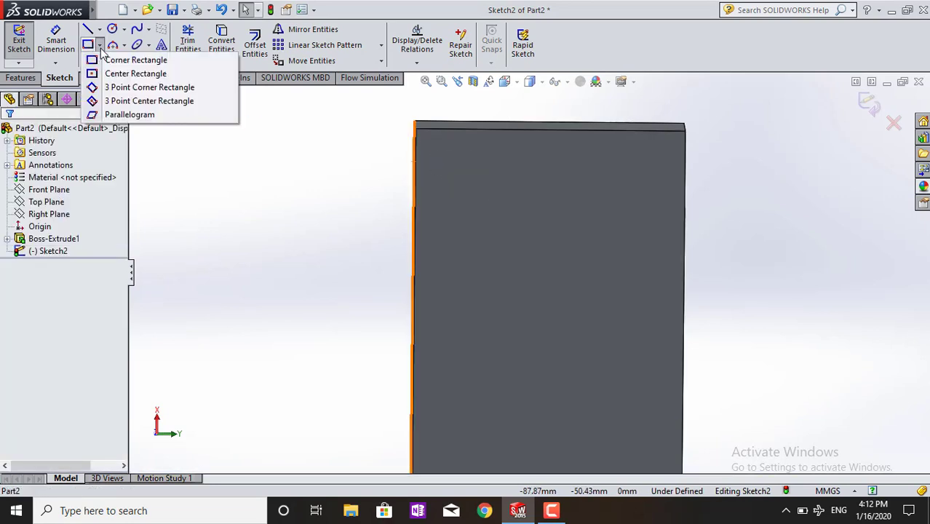
pyautogui.click(120, 58)
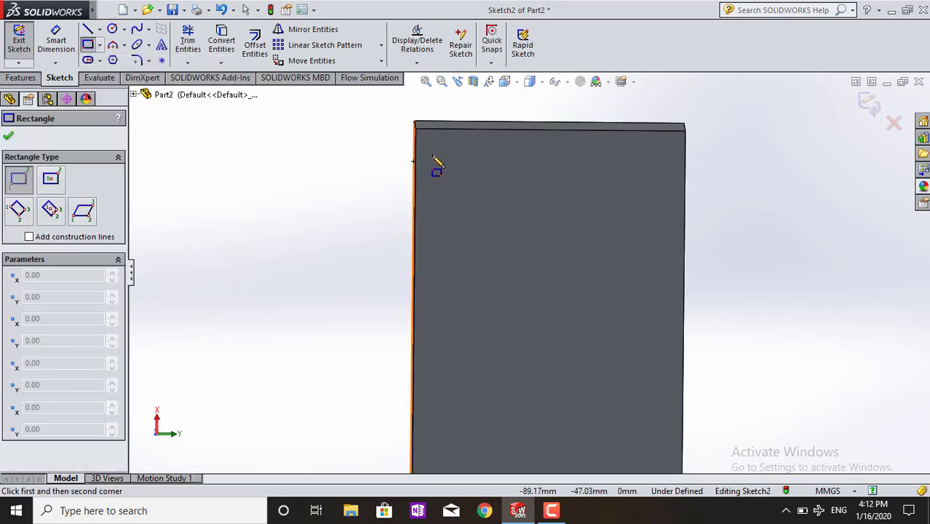
pyautogui.click(432, 156)
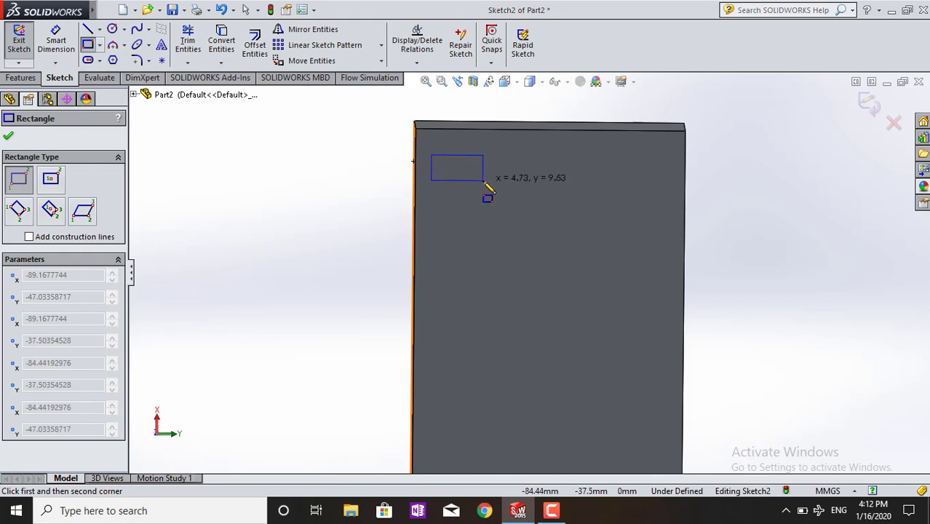
pyautogui.click(484, 180)
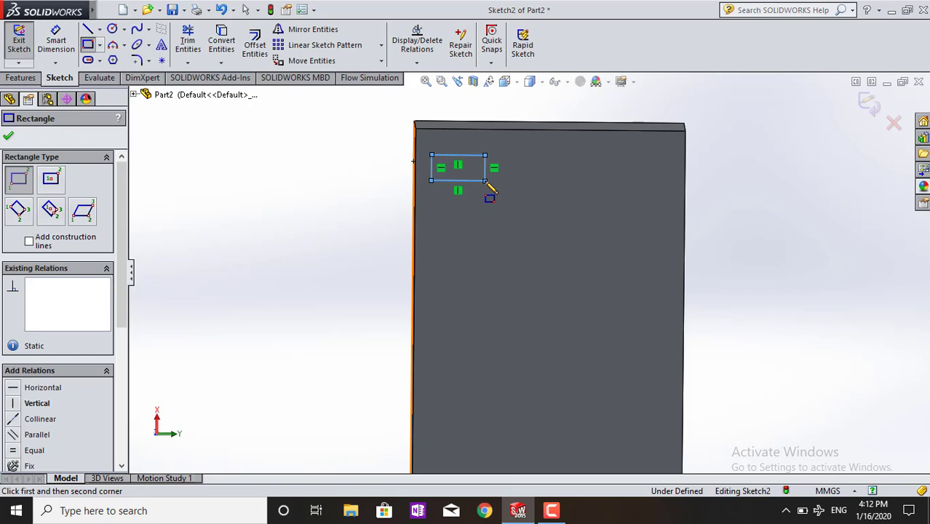
pyautogui.press('Escape')
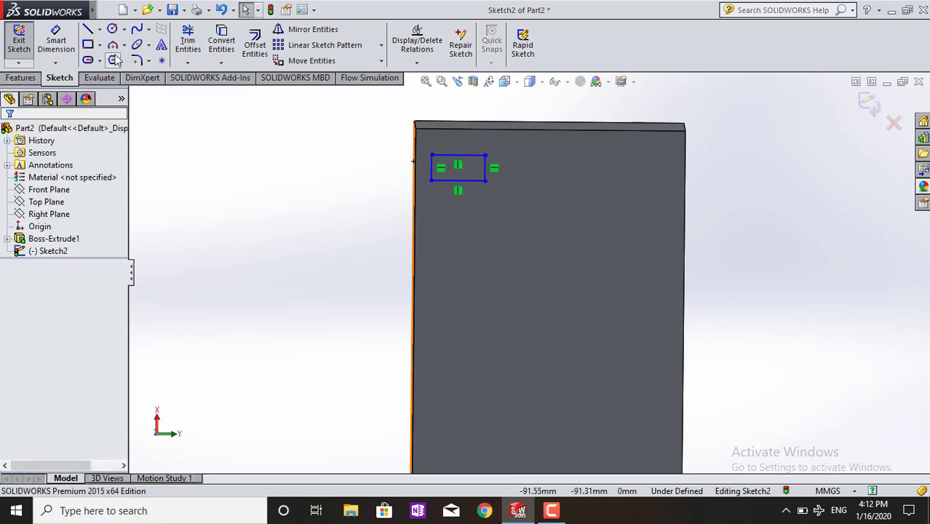
# Fillet all four rectangle corners with a radius 1 sketch fillet.
pyautogui.click(138, 61)
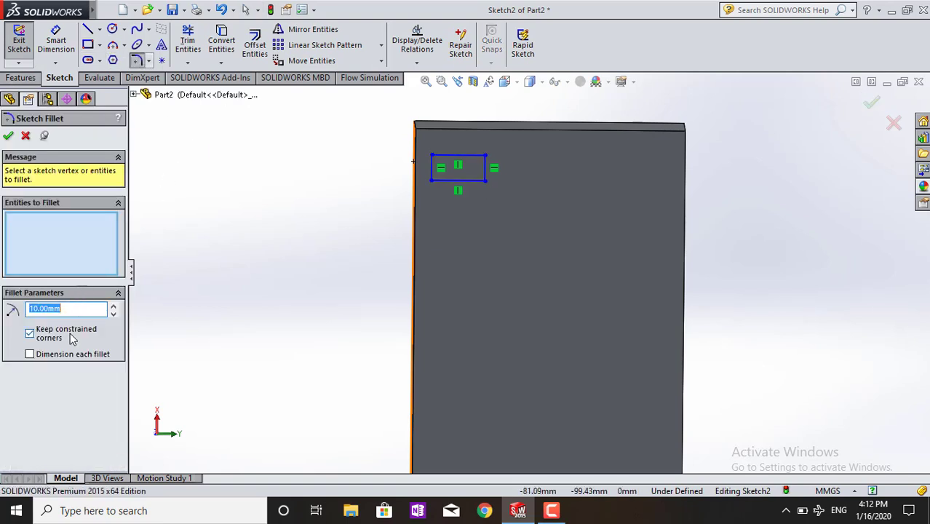
pyautogui.write('1')
pyautogui.click(432, 155)
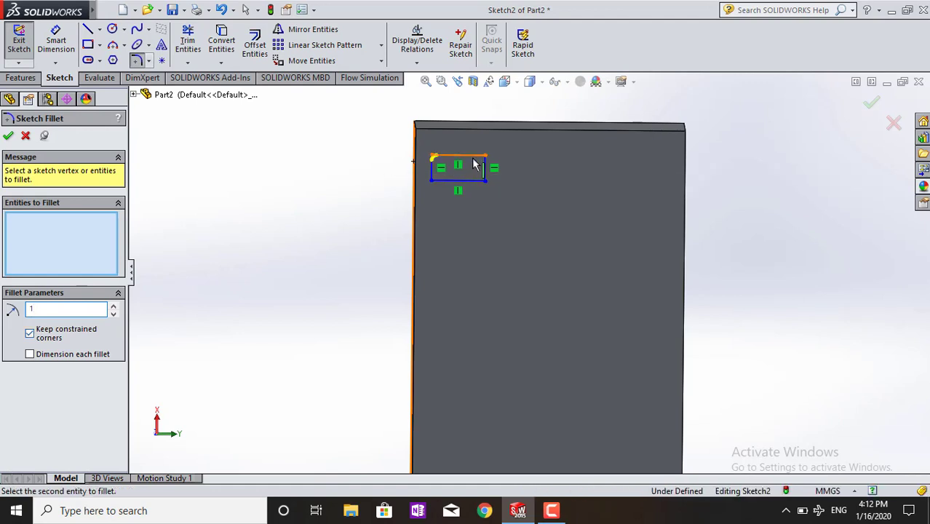
pyautogui.click(483, 156)
pyautogui.click(483, 179)
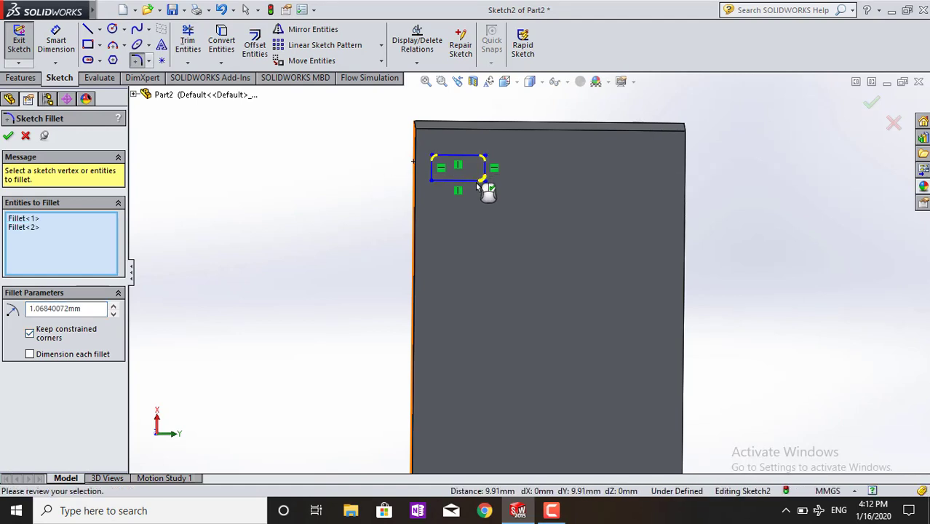
pyautogui.click(431, 179)
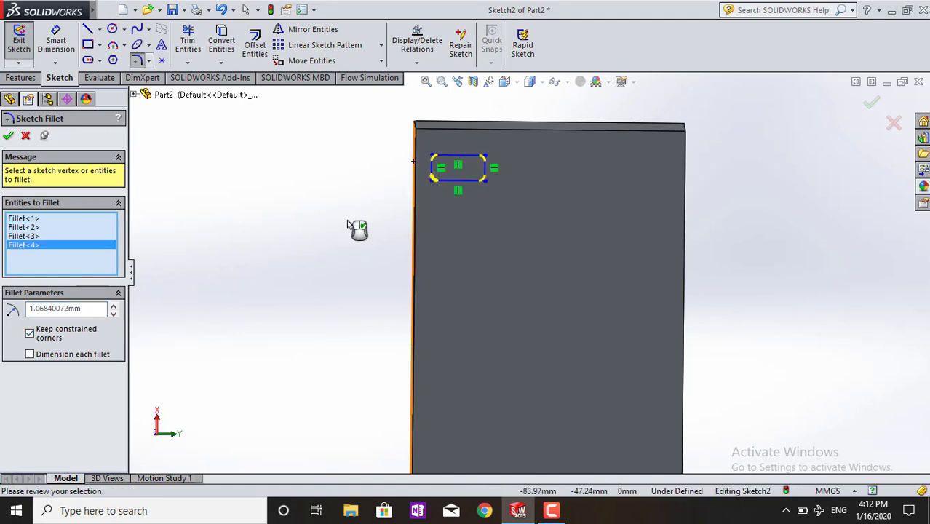
pyautogui.click(8, 136)
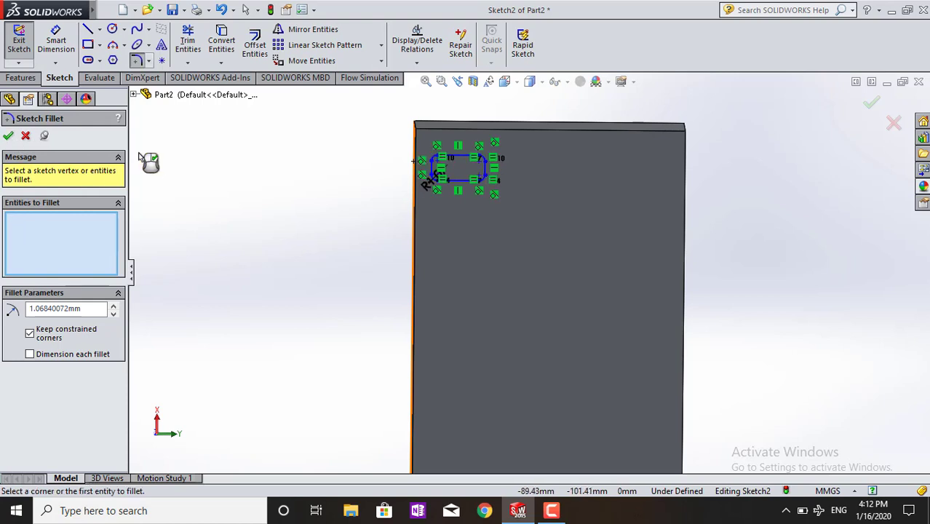
pyautogui.click(9, 136)
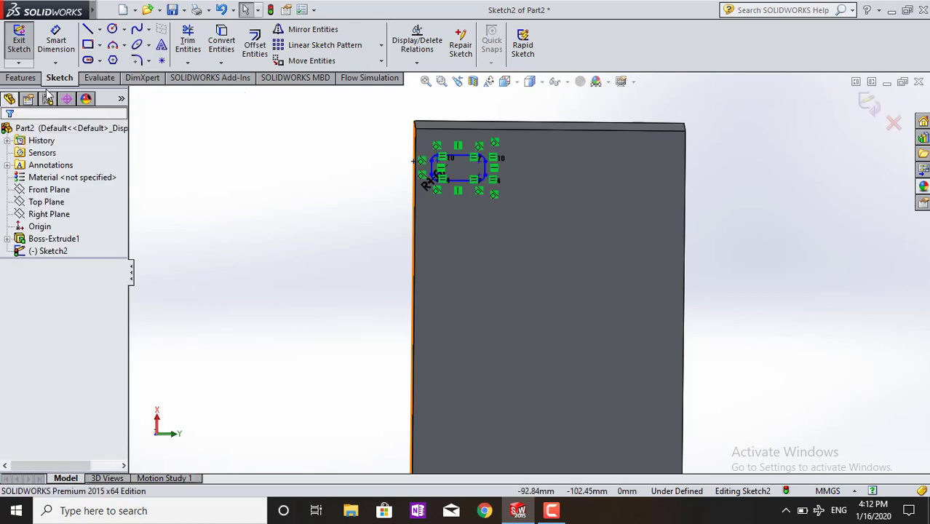
pyautogui.click(20, 77)
# Extrude the rounded rectangle 2 mm as a raised button.
pyautogui.click(24, 45)
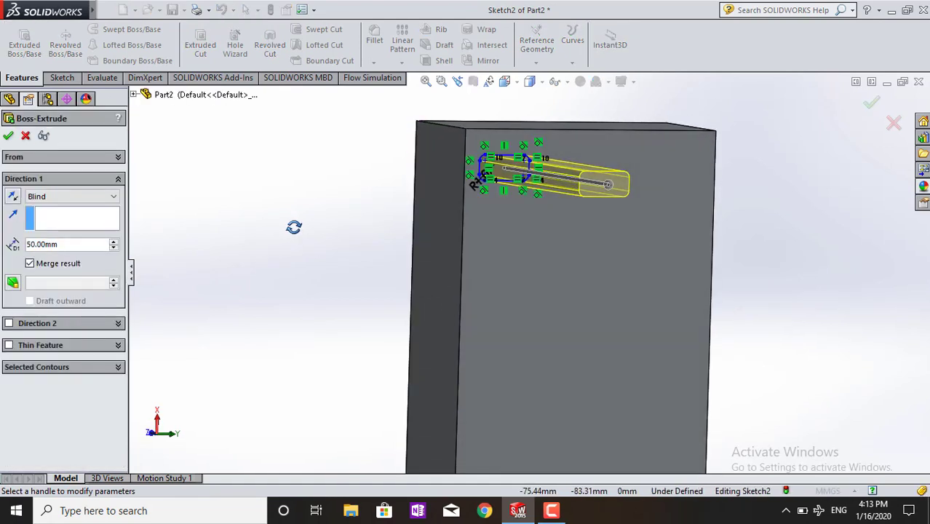
pyautogui.click(72, 248)
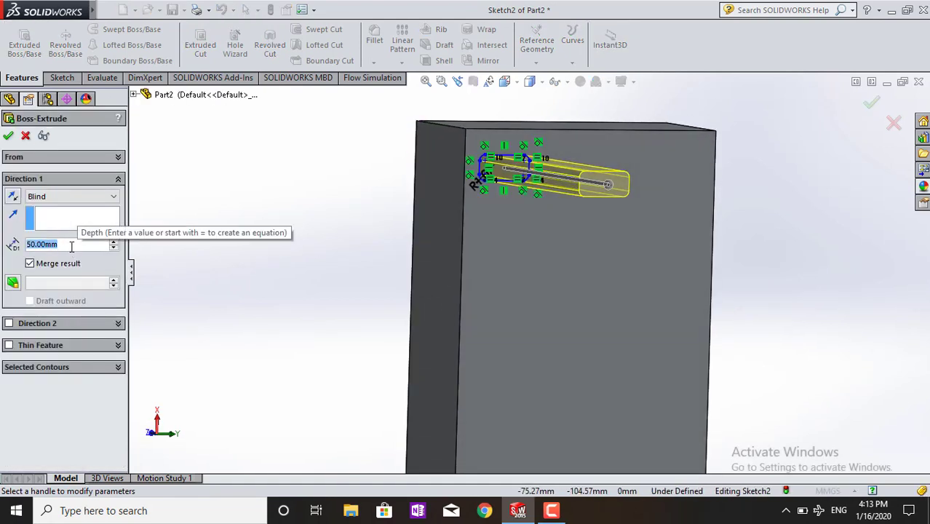
pyautogui.click(71, 246)
pyautogui.write('2')
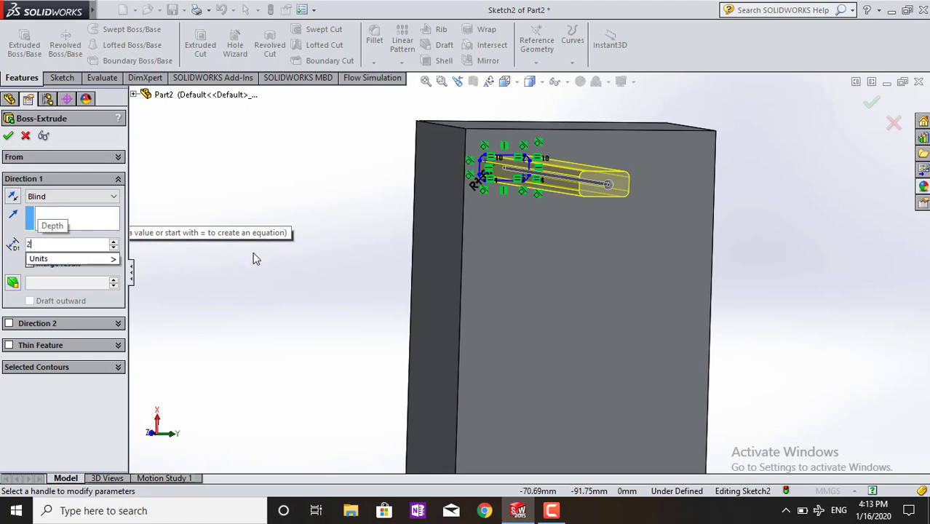
pyautogui.press('Return')
pyautogui.moveTo(253, 251); pyautogui.dragTo(296, 255, button='middle')
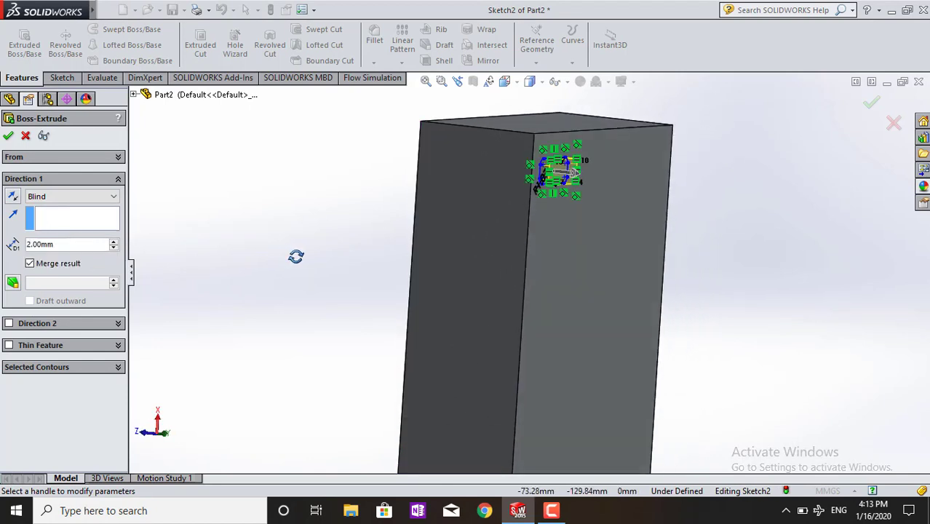
pyautogui.click(8, 137)
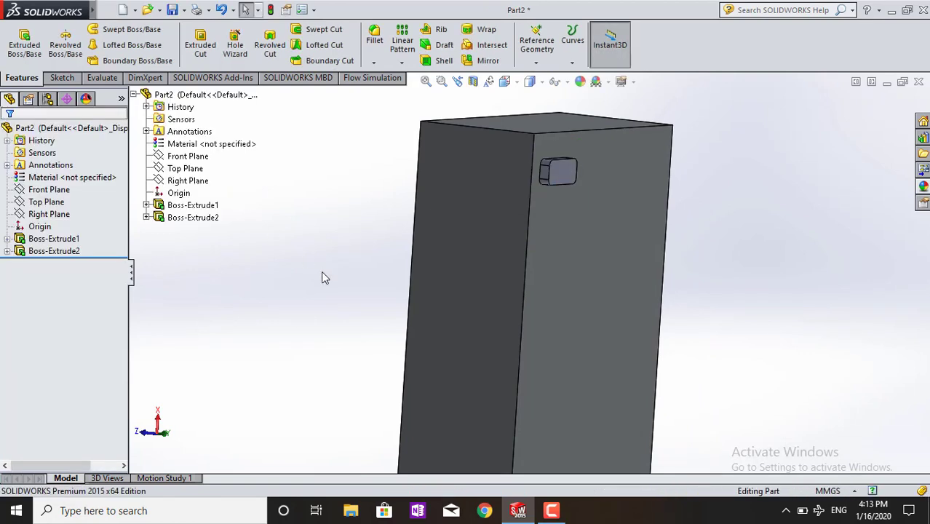
# Orbit the part and try the Top and Isometric standard views.
pyautogui.moveTo(364, 340)
pyautogui.mouseDown(button='middle')
pyautogui.moveTo(346, 321)
pyautogui.moveTo(321, 336)
pyautogui.moveTo(328, 388)
pyautogui.moveTo(338, 369)
pyautogui.moveTo(316, 313)
pyautogui.mouseUp(button='middle')
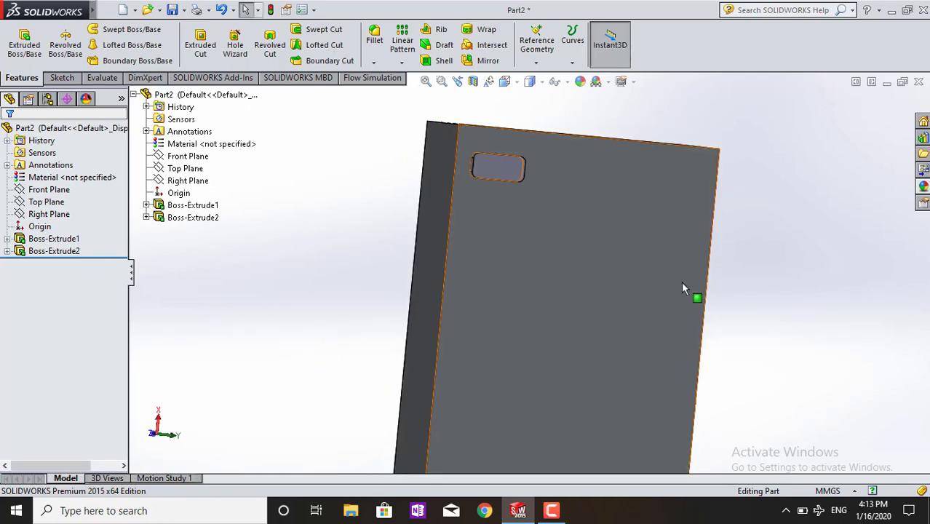
pyautogui.moveTo(788, 246)
pyautogui.mouseDown(button='middle')
pyautogui.moveTo(757, 247)
pyautogui.moveTo(741, 232)
pyautogui.moveTo(687, 252)
pyautogui.mouseUp(button='middle')
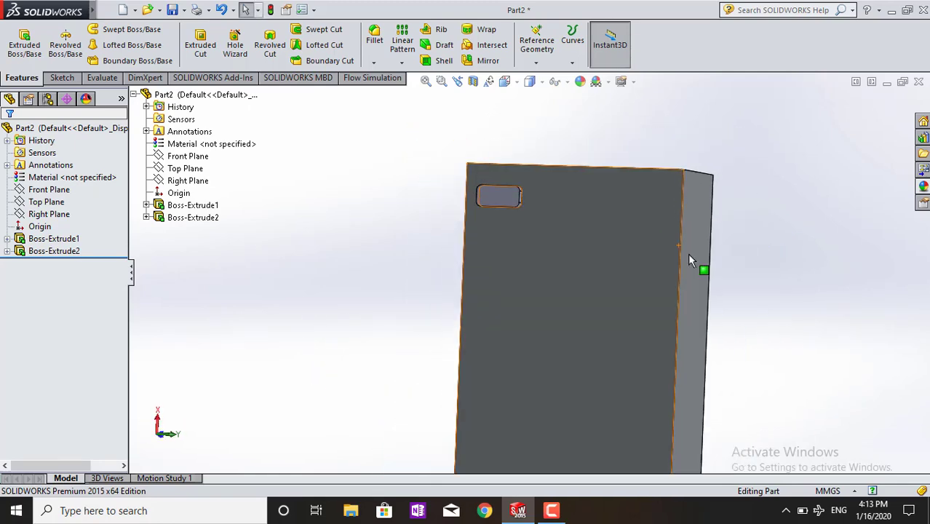
pyautogui.click(519, 84)
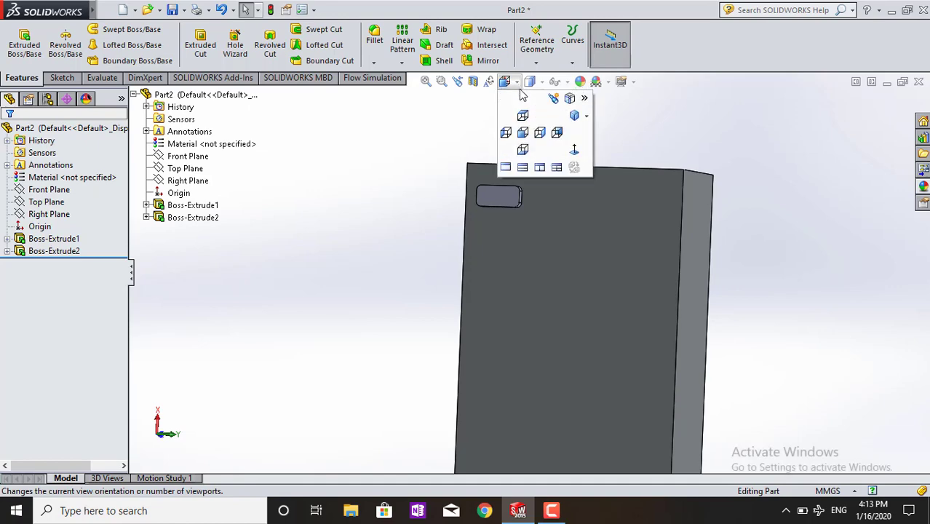
pyautogui.click(521, 118)
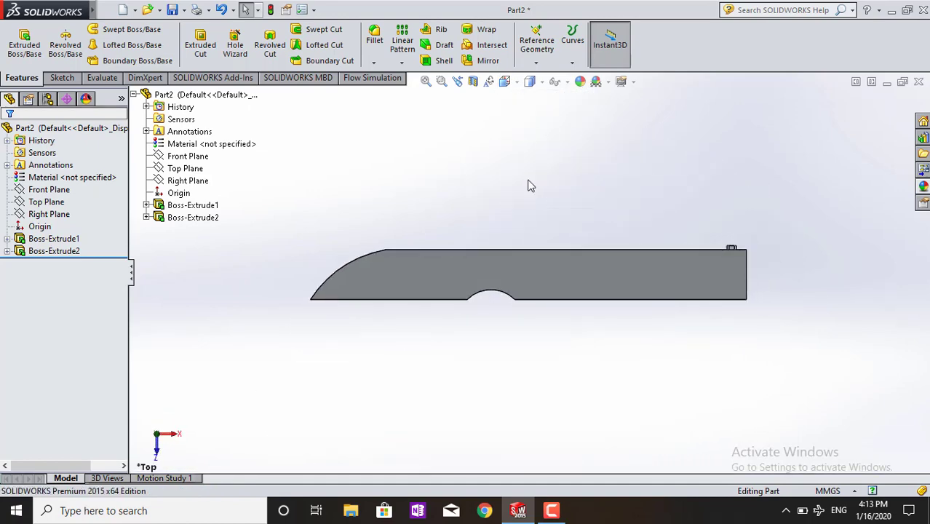
pyautogui.moveTo(359, 255); pyautogui.dragTo(440, 390, button='middle')
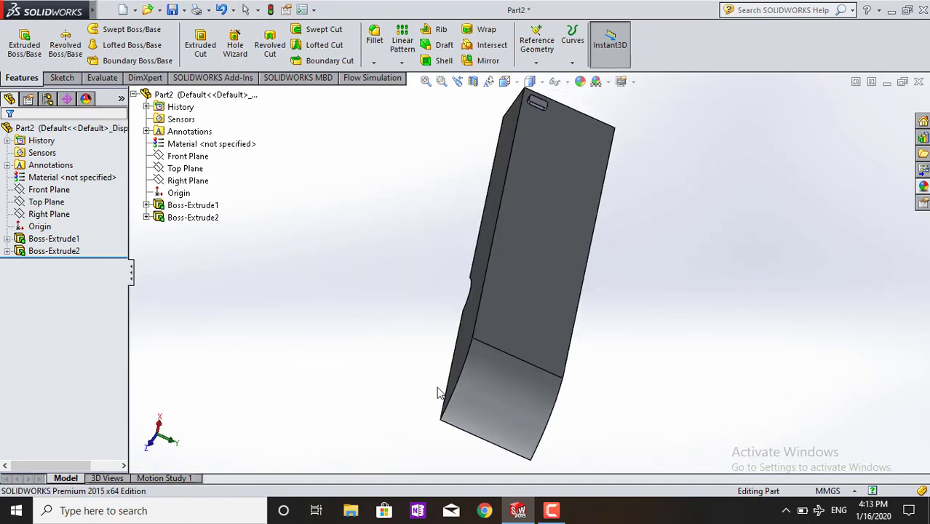
pyautogui.click(530, 80)
pyautogui.click(576, 118)
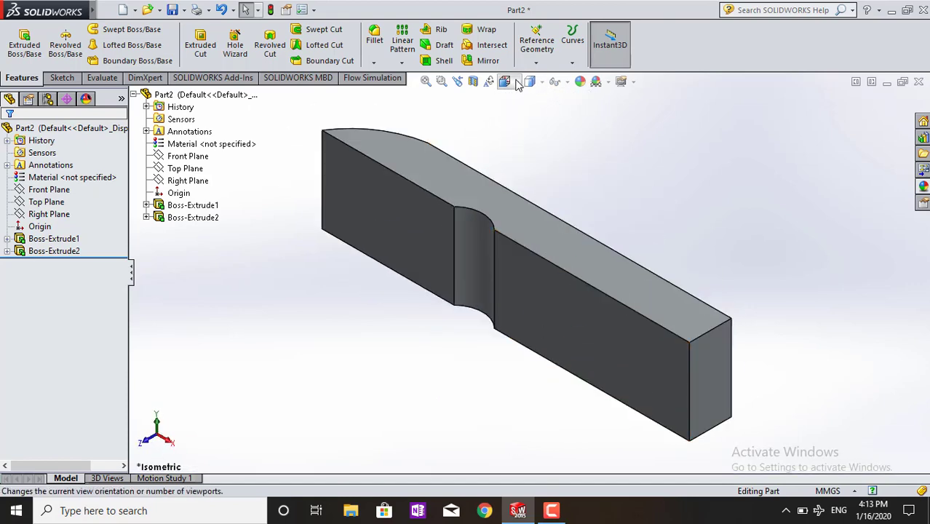
pyautogui.click(542, 82)
pyautogui.click(507, 81)
pyautogui.click(586, 116)
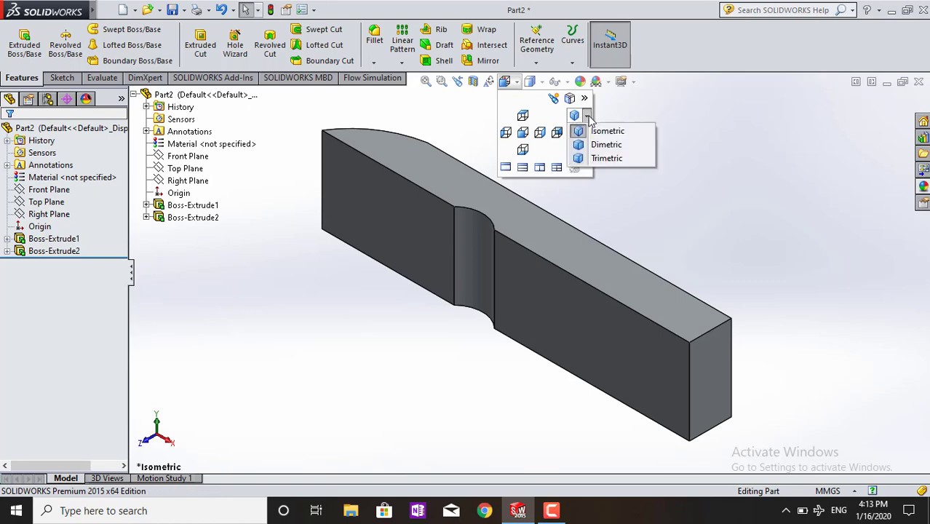
pyautogui.moveTo(780, 279)
pyautogui.mouseDown(button='middle')
pyautogui.moveTo(705, 179)
pyautogui.moveTo(723, 303)
pyautogui.moveTo(306, 386)
pyautogui.mouseUp(button='middle')
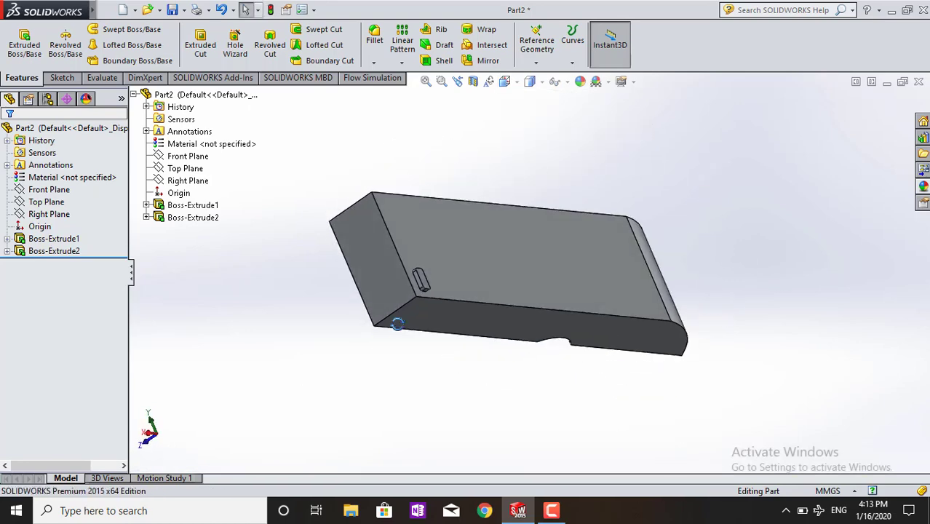
pyautogui.moveTo(397, 323)
pyautogui.mouseDown(button='middle')
pyautogui.moveTo(371, 221)
pyautogui.moveTo(470, 246)
pyautogui.mouseUp(button='middle')
pyautogui.moveTo(661, 259)
pyautogui.mouseDown(button='middle')
pyautogui.moveTo(681, 298)
pyautogui.moveTo(766, 321)
pyautogui.moveTo(737, 228)
pyautogui.moveTo(643, 174)
pyautogui.mouseUp(button='middle')
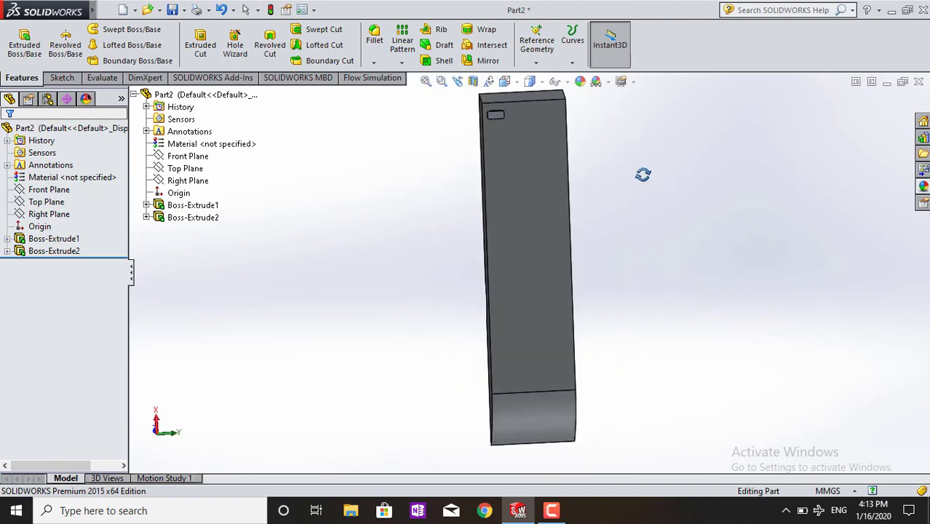
# View the front face Normal To and zoom in on it.
pyautogui.click(547, 201)
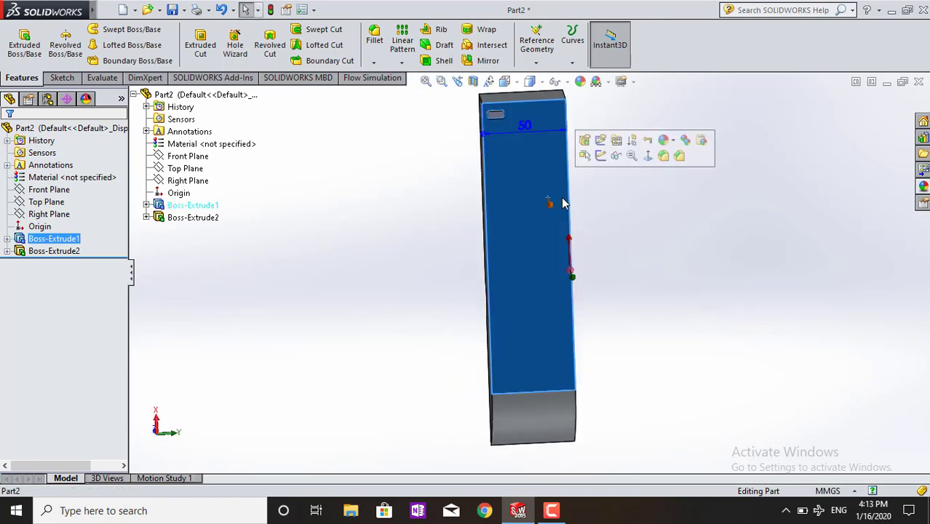
pyautogui.click(515, 84)
pyautogui.click(576, 150)
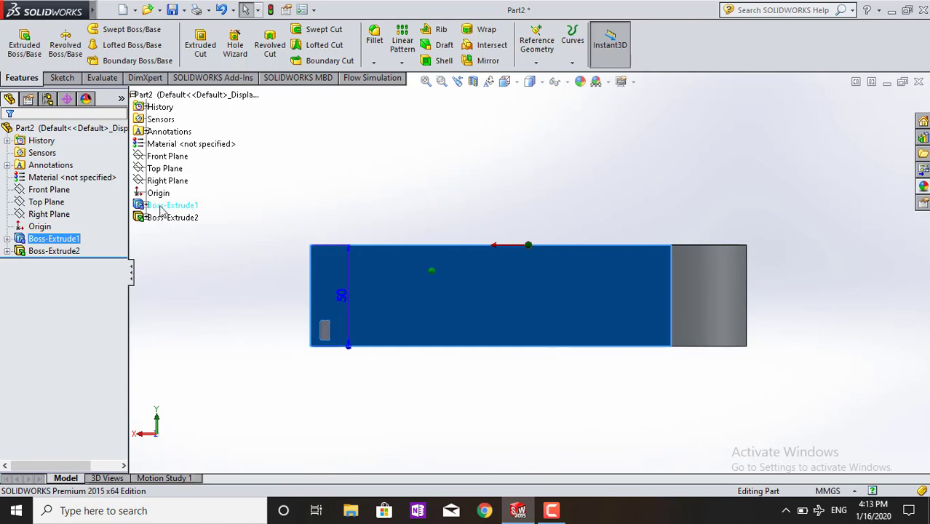
pyautogui.click(461, 198)
pyautogui.scroll(-2, 365, 348)
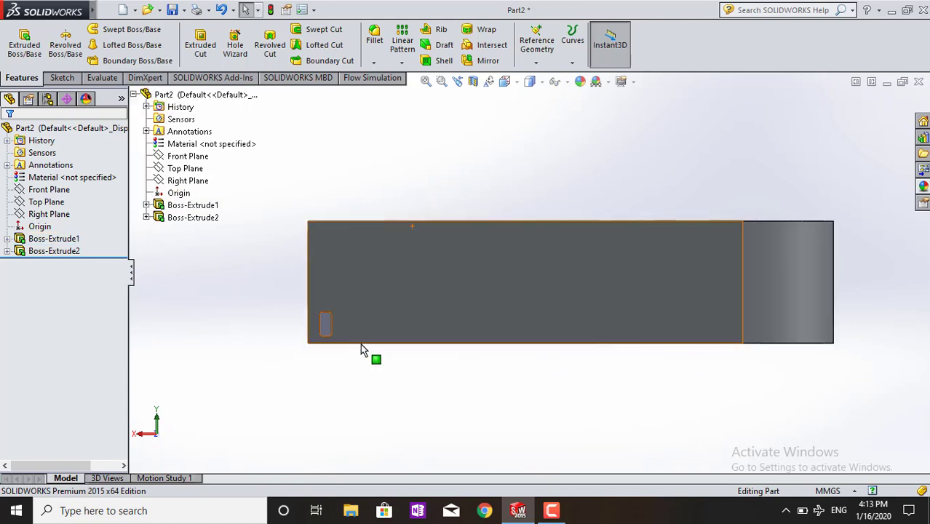
pyautogui.scroll(-2, 379, 346)
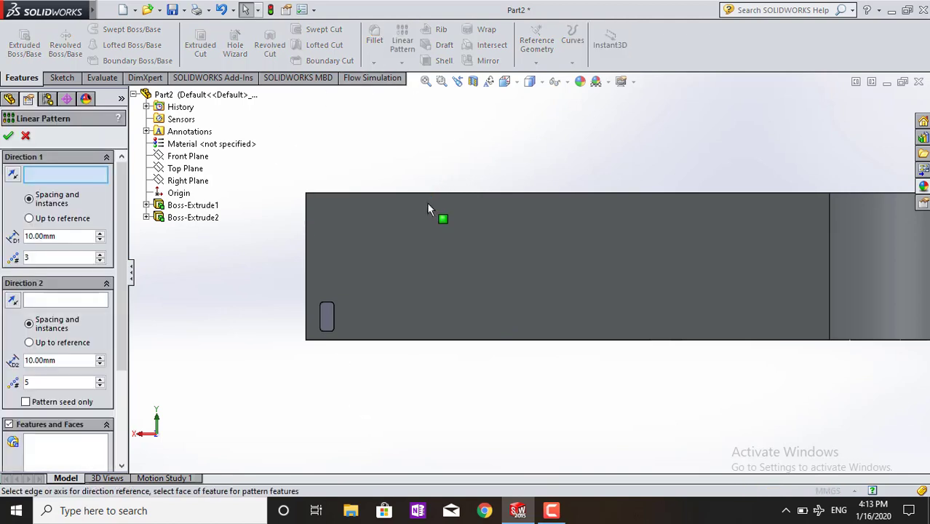
# Linear-pattern Boss-Extrude2 with 7 instances along the bottom edge and the left edge as Direction 2.
pyautogui.click(169, 218)
pyautogui.scroll(-2, 40, 427)
pyautogui.click(45, 376)
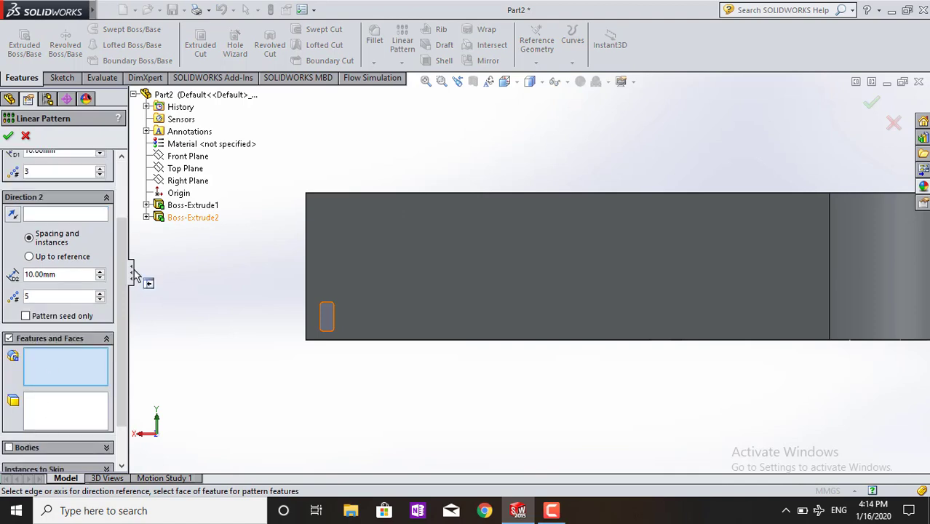
pyautogui.click(184, 219)
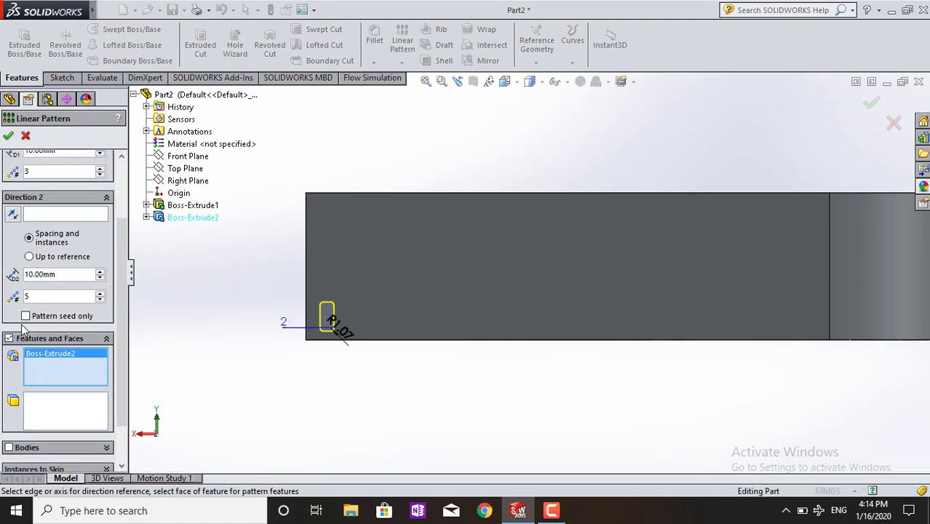
pyautogui.scroll(2, 24, 328)
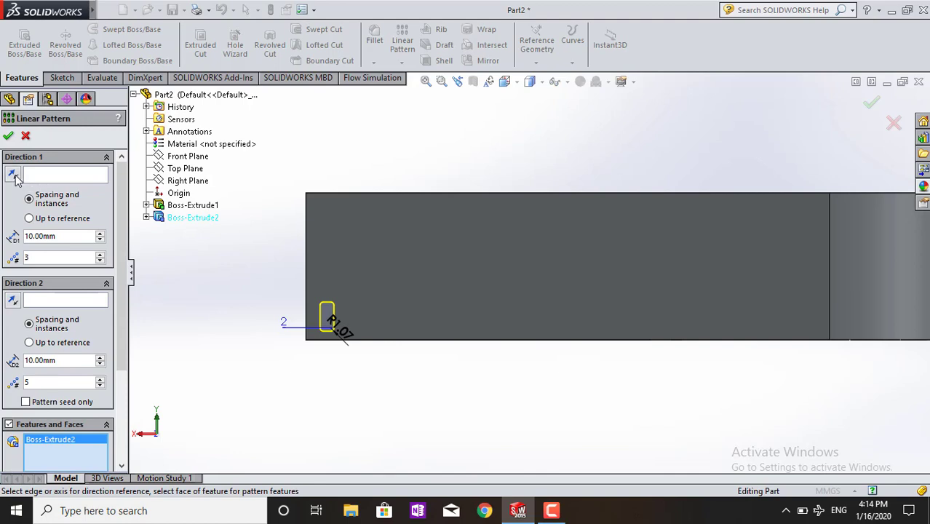
pyautogui.click(45, 178)
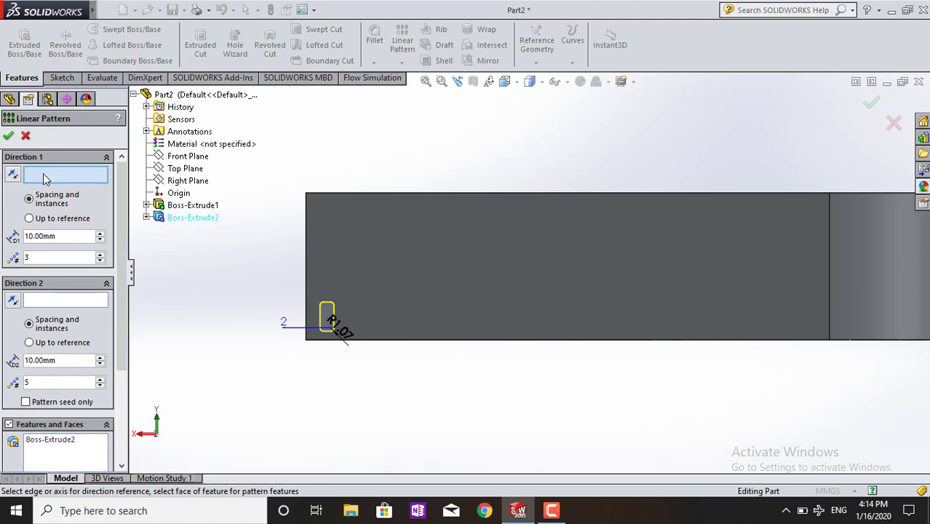
pyautogui.click(462, 339)
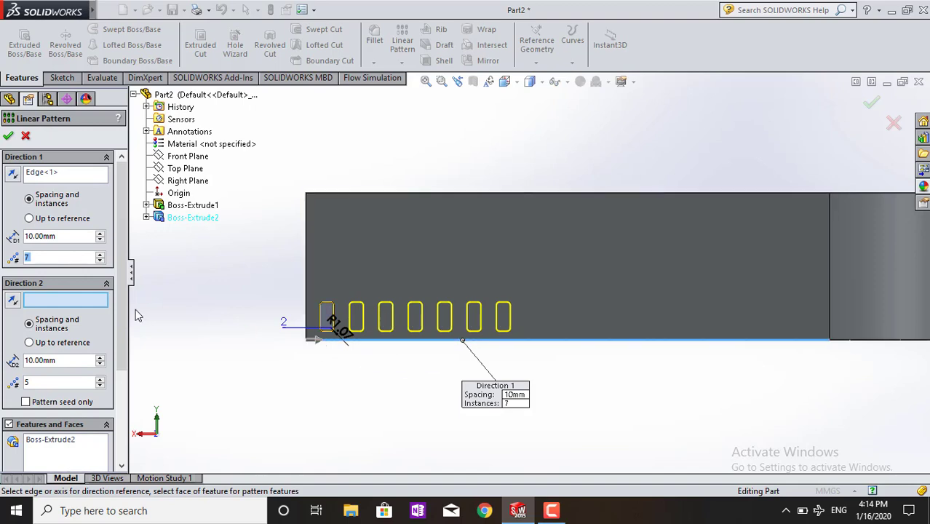
pyautogui.click(306, 313)
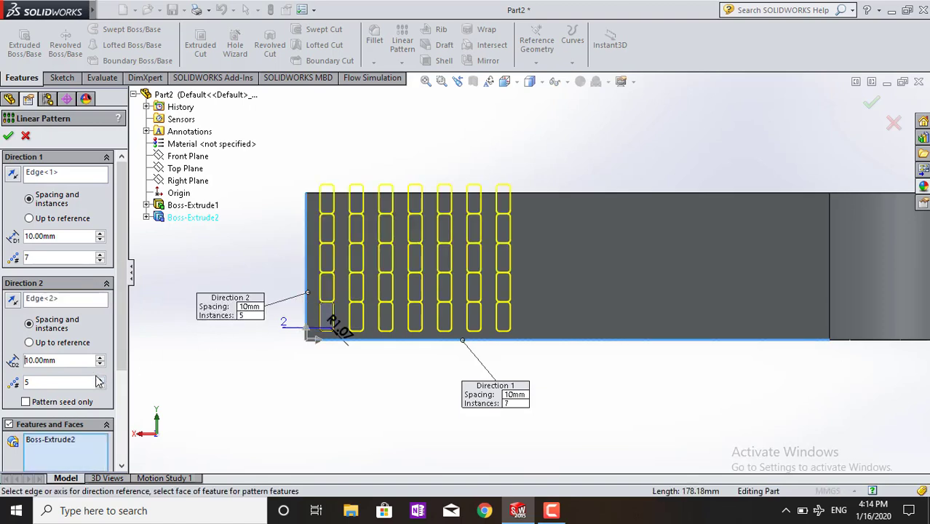
# Set Direction 2 of the pattern to 3 instances spaced 17 mm apart.
pyautogui.click(101, 385)
pyautogui.click(100, 385)
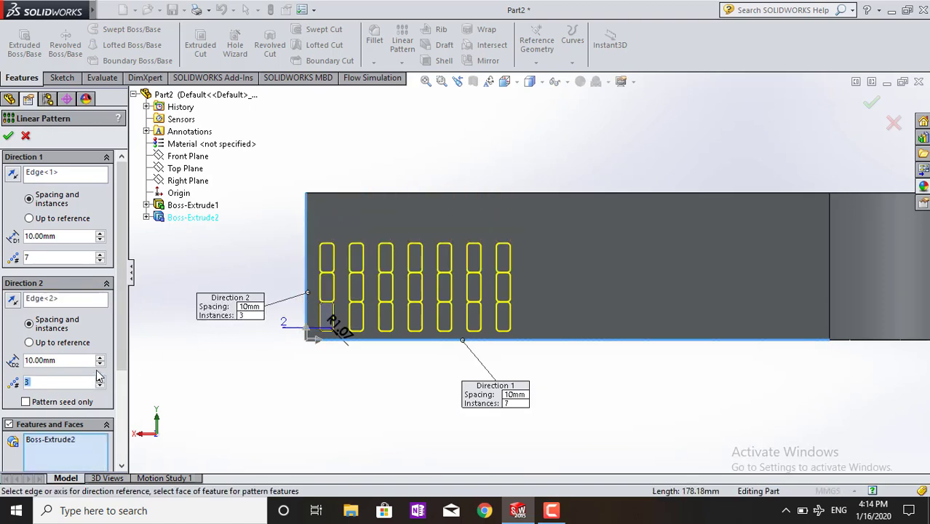
pyautogui.click(101, 360)
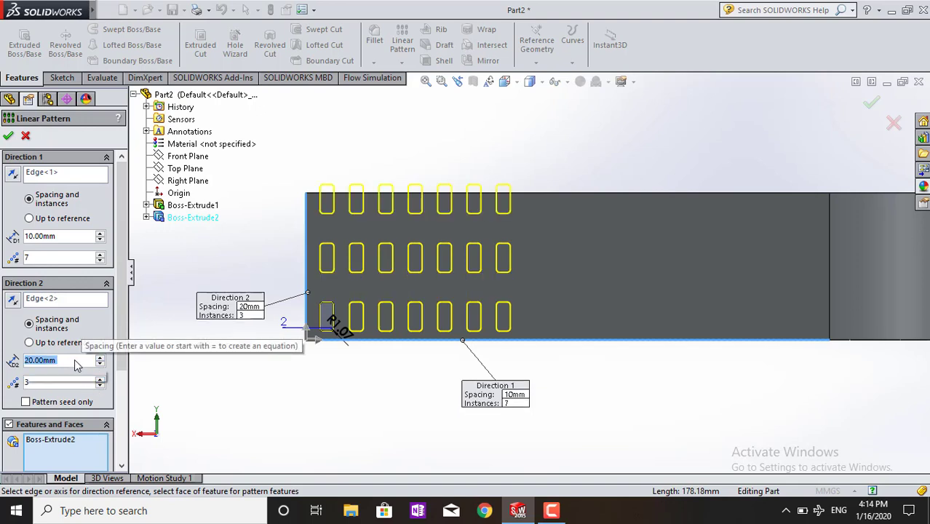
pyautogui.write('18')
pyautogui.press('Return')
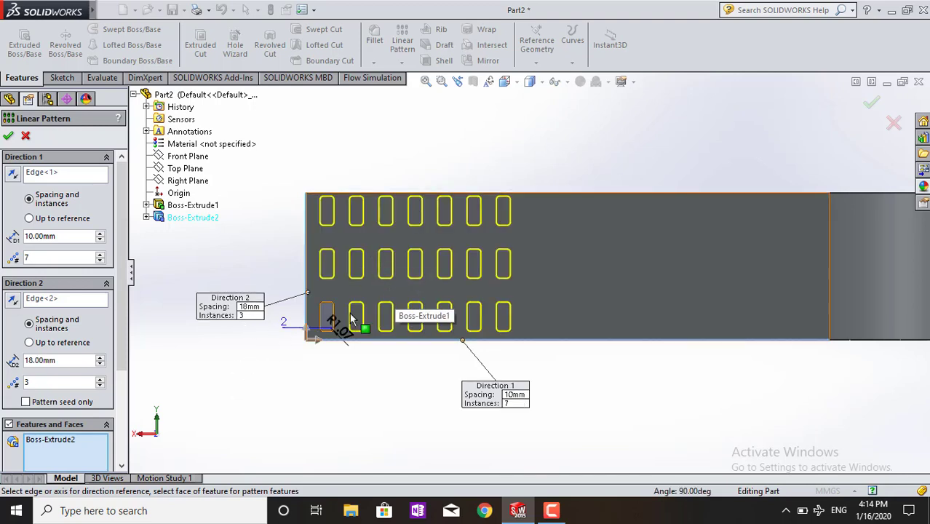
pyautogui.doubleClick(91, 362)
pyautogui.write('17')
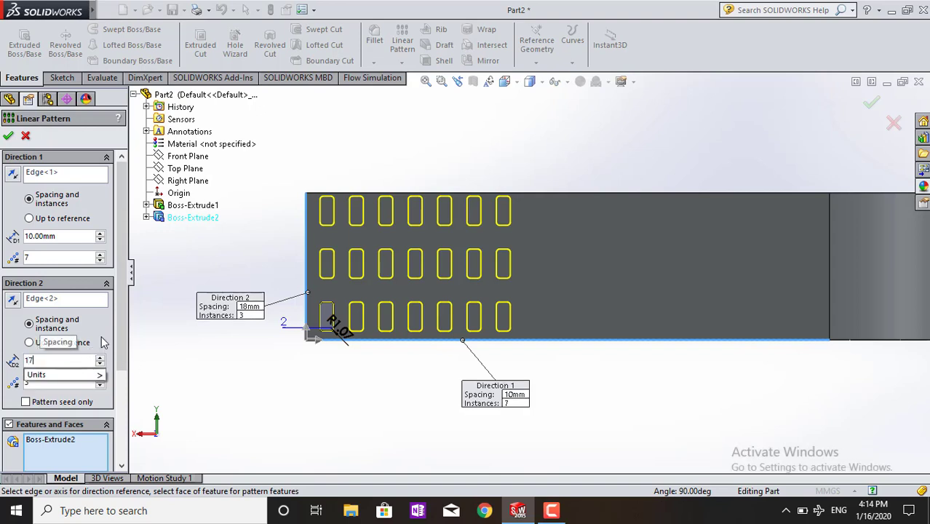
pyautogui.press('Return')
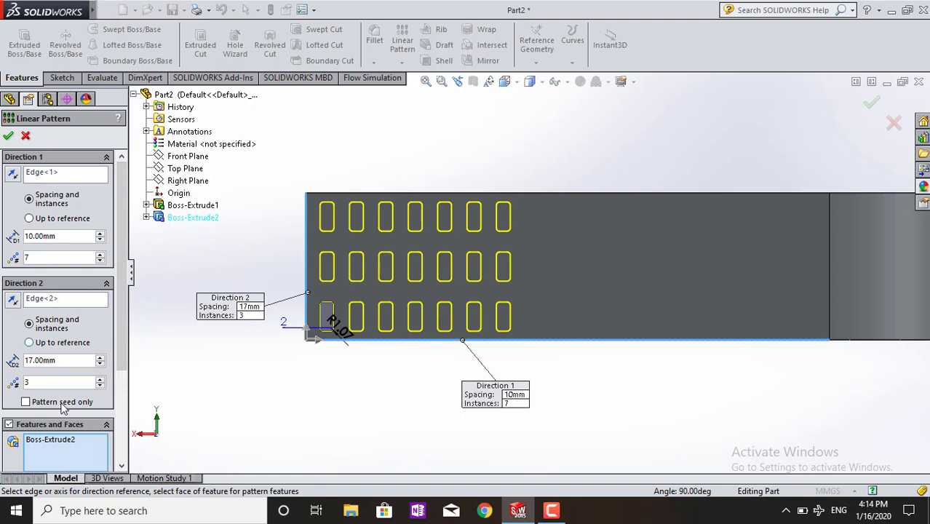
pyautogui.scroll(-1, 58, 411)
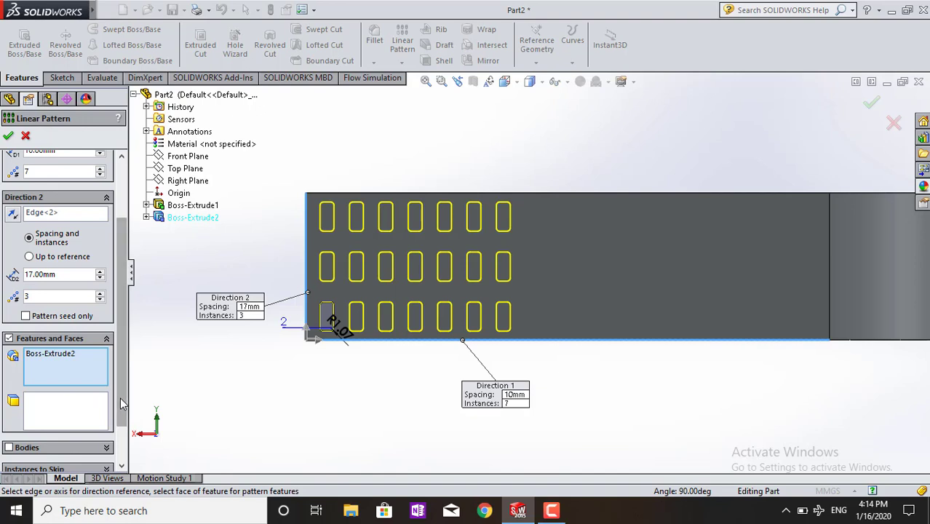
pyautogui.scroll(-1, 95, 418)
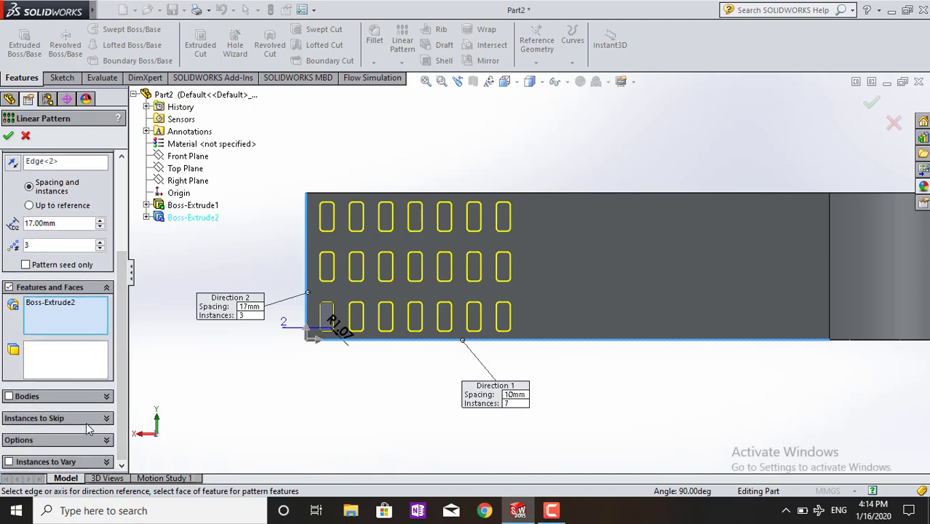
# Skip pattern instances (1,2), (2,2) and (7,2), then accept LPattern1.
pyautogui.click(86, 418)
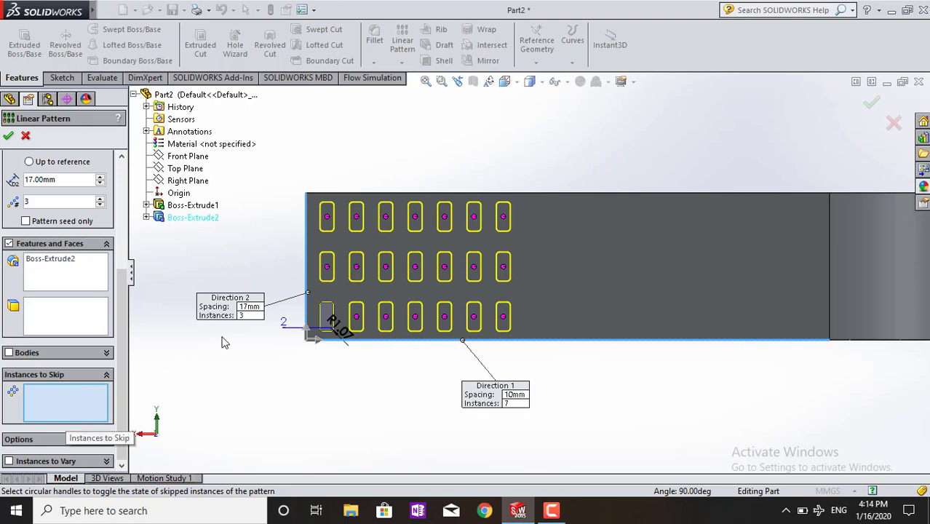
pyautogui.click(327, 266)
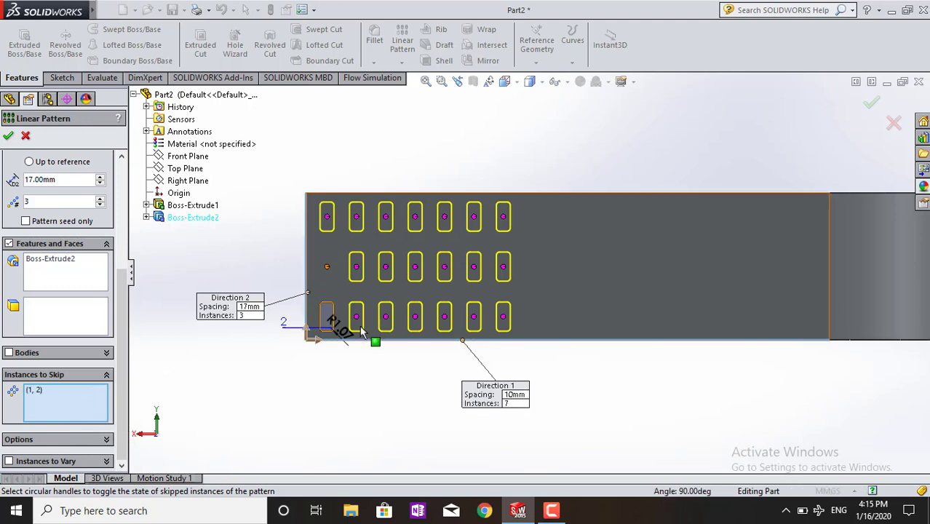
pyautogui.click(356, 266)
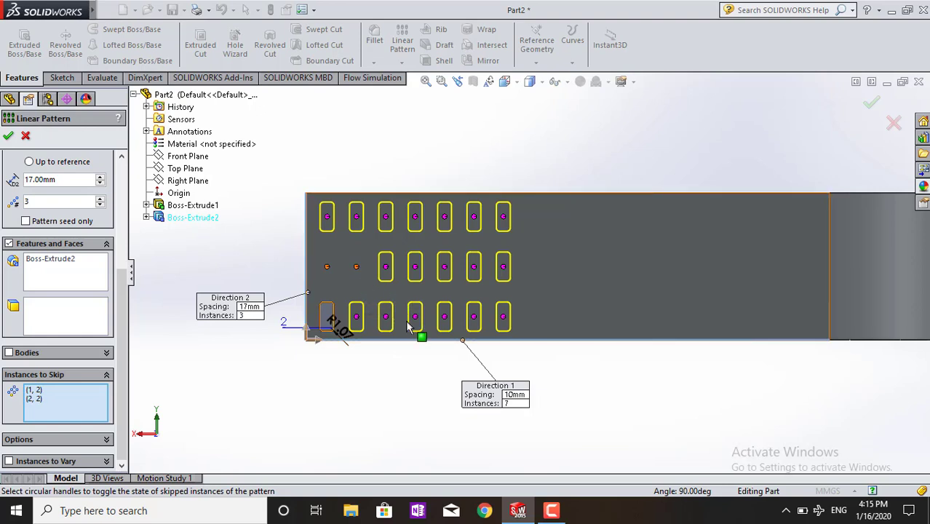
pyautogui.click(502, 267)
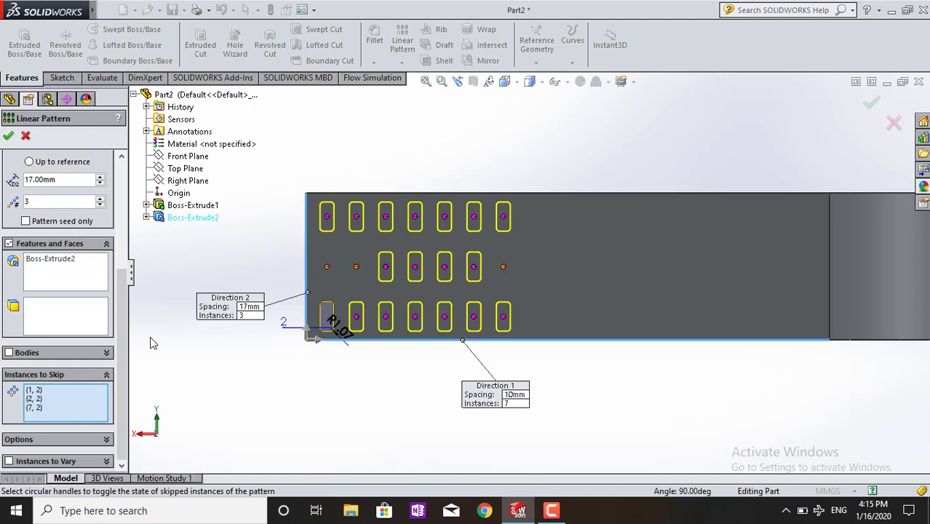
pyautogui.click(8, 136)
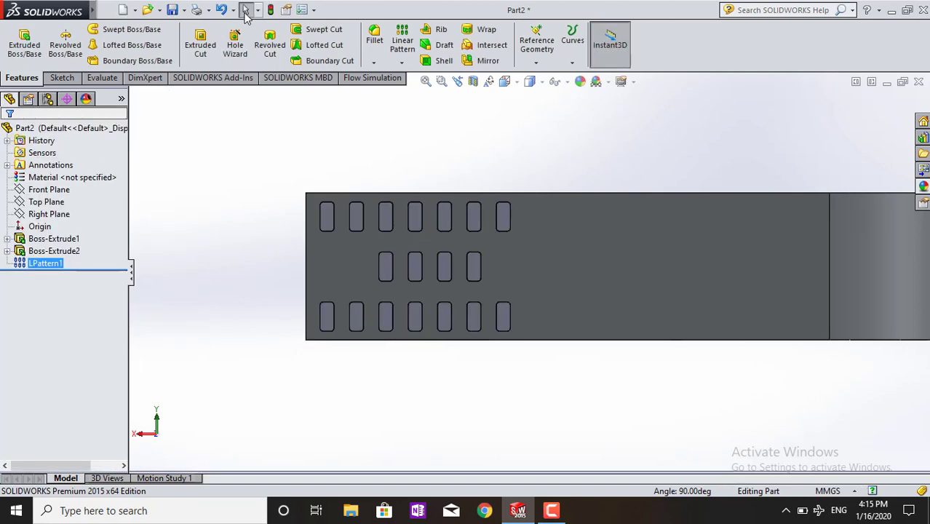
# Turn the view to face the buttons and start Sketch3 on the remote's front face.
pyautogui.moveTo(543, 433); pyautogui.dragTo(536, 335, button='middle')
pyautogui.moveTo(794, 433); pyautogui.dragTo(670, 405, button='middle')
pyautogui.moveTo(702, 98)
pyautogui.mouseDown(button='middle')
pyautogui.moveTo(670, 151)
pyautogui.moveTo(780, 187)
pyautogui.mouseUp(button='middle')
pyautogui.moveTo(514, 389)
pyautogui.mouseDown(button='middle')
pyautogui.moveTo(505, 252)
pyautogui.moveTo(443, 241)
pyautogui.moveTo(413, 270)
pyautogui.moveTo(427, 255)
pyautogui.mouseUp(button='middle')
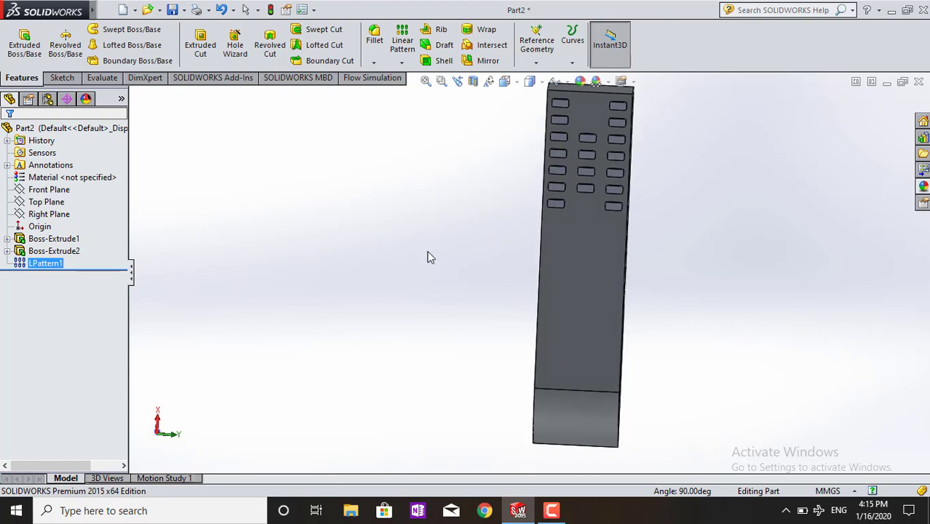
pyautogui.moveTo(728, 139)
pyautogui.mouseDown(button='middle')
pyautogui.moveTo(714, 115)
pyautogui.moveTo(666, 137)
pyautogui.mouseUp(button='middle')
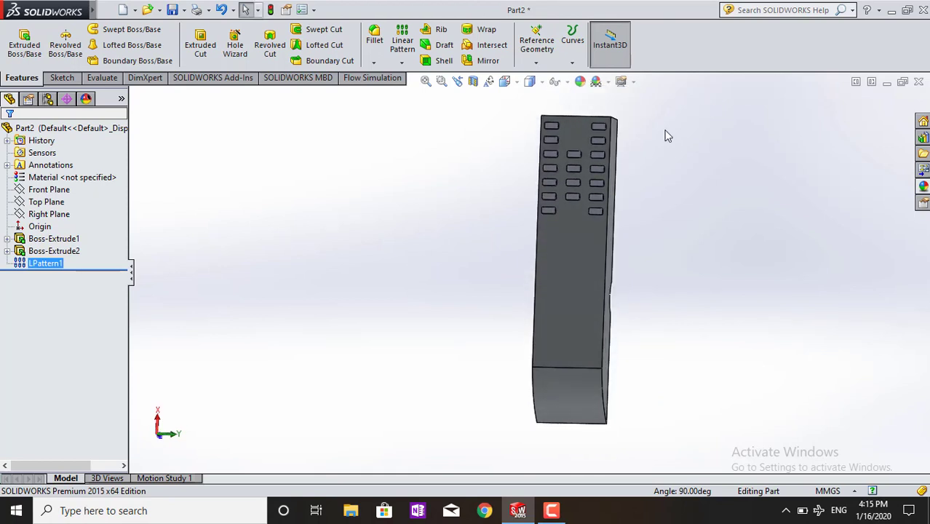
pyautogui.scroll(-3, 647, 142)
pyautogui.scroll(-2, 280, 241)
pyautogui.moveTo(411, 237)
pyautogui.mouseDown(button='middle')
pyautogui.moveTo(404, 222)
pyautogui.moveTo(432, 238)
pyautogui.moveTo(671, 175)
pyautogui.mouseUp(button='middle')
pyautogui.scroll(2, 546, 155)
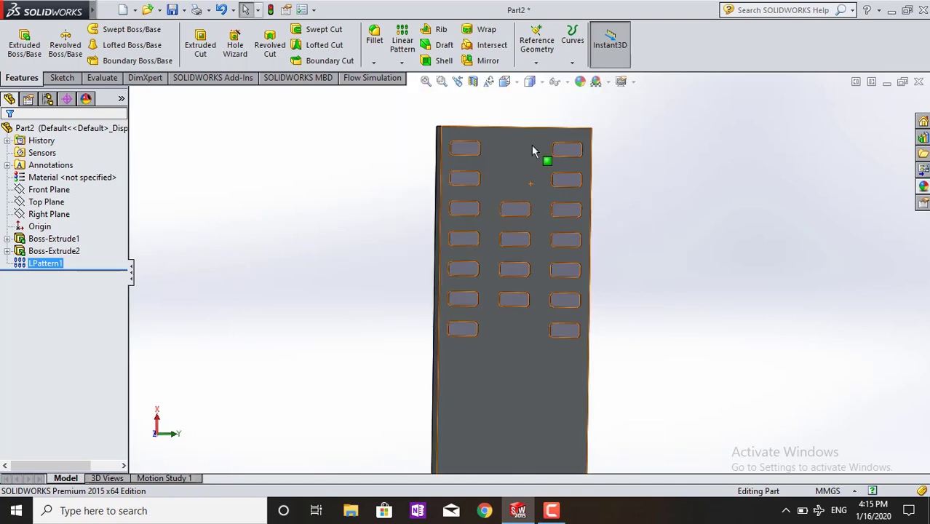
pyautogui.scroll(-2, 538, 151)
pyautogui.scroll(-2, 529, 148)
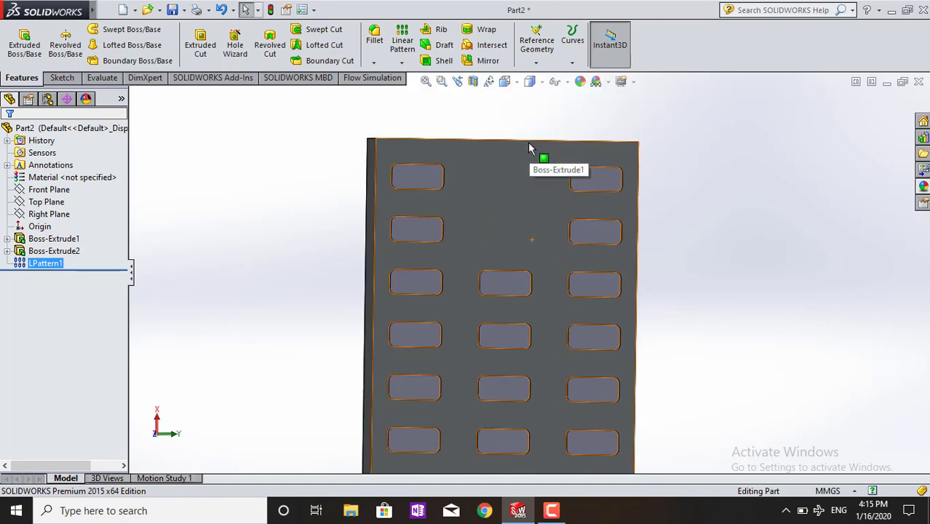
pyautogui.click(469, 237)
pyautogui.click(516, 187)
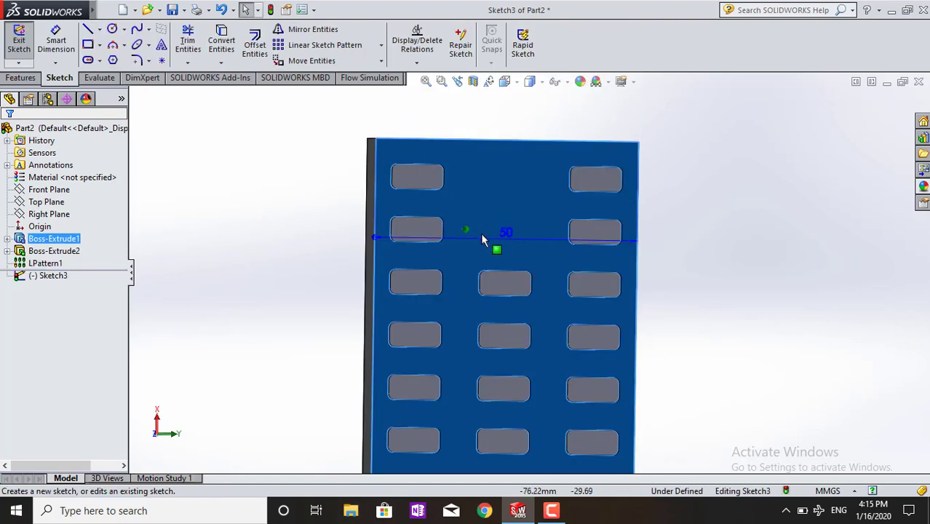
# Draw a corner rectangle in the gap between the second row's outer buttons.
pyautogui.click(99, 45)
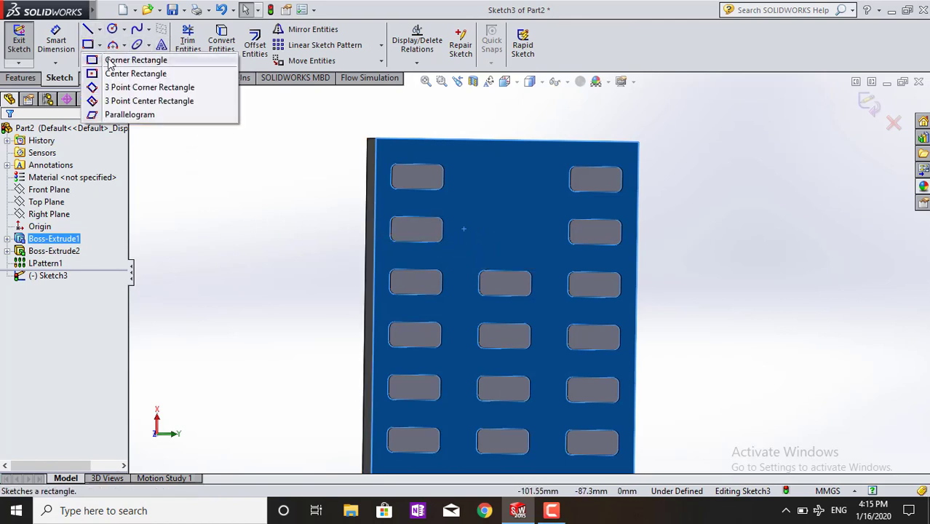
pyautogui.click(135, 58)
pyautogui.moveTo(660, 284)
pyautogui.mouseDown(button='middle')
pyautogui.moveTo(677, 272)
pyautogui.moveTo(671, 266)
pyautogui.mouseUp(button='middle')
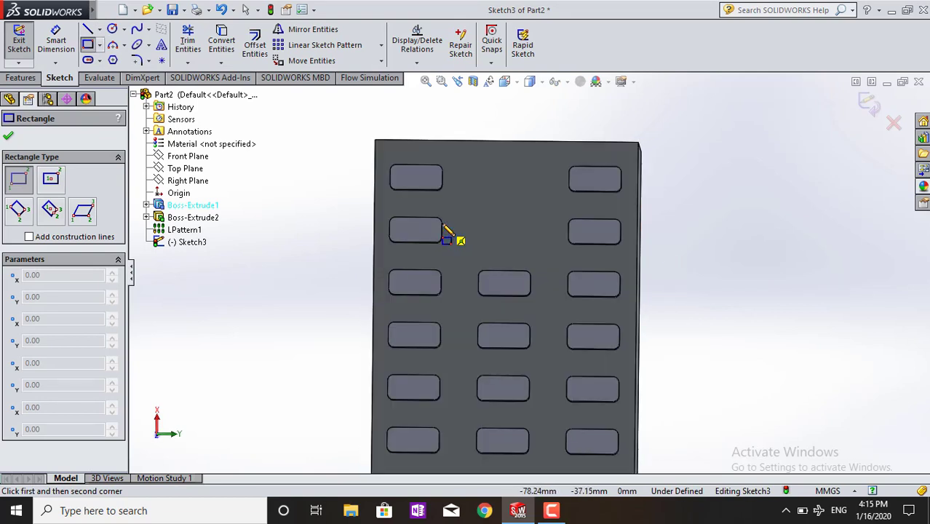
pyautogui.click(442, 226)
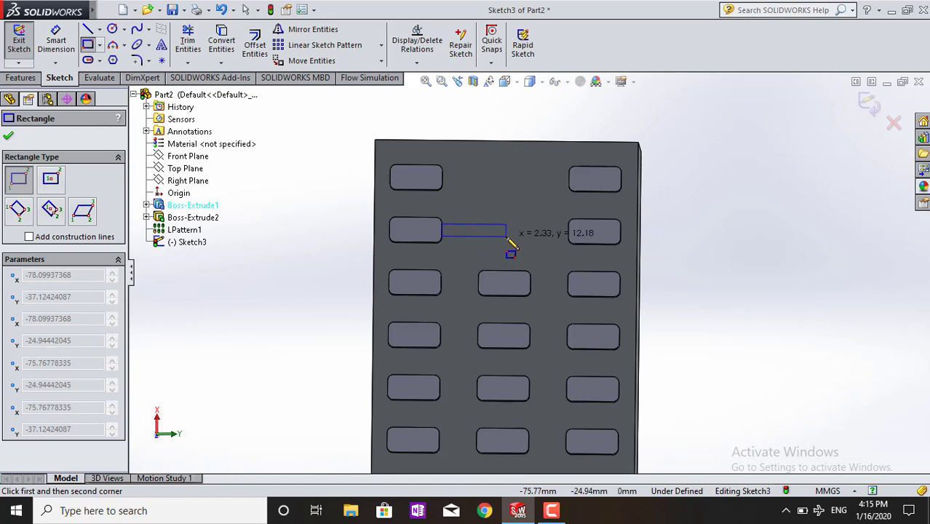
pyautogui.press('Escape')
pyautogui.click(99, 45)
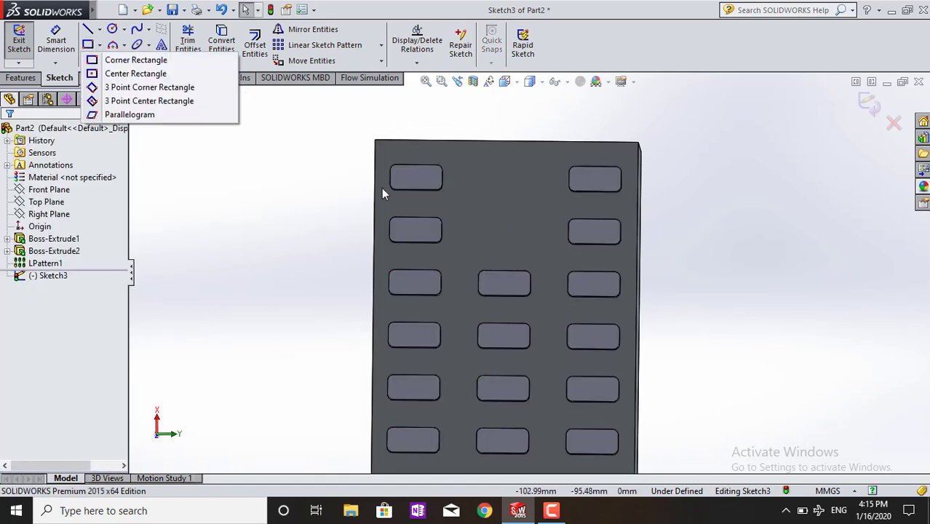
pyautogui.click(136, 60)
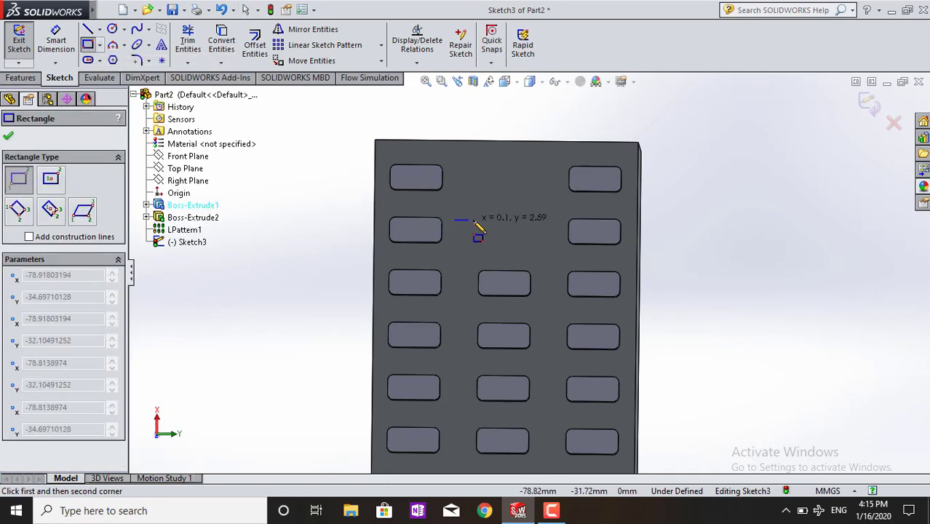
pyautogui.press('Escape')
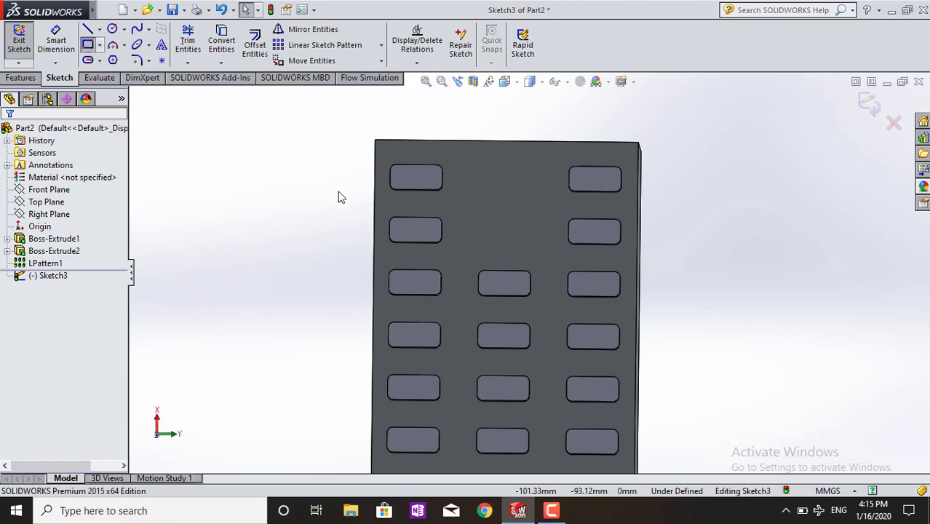
pyautogui.click(450, 223)
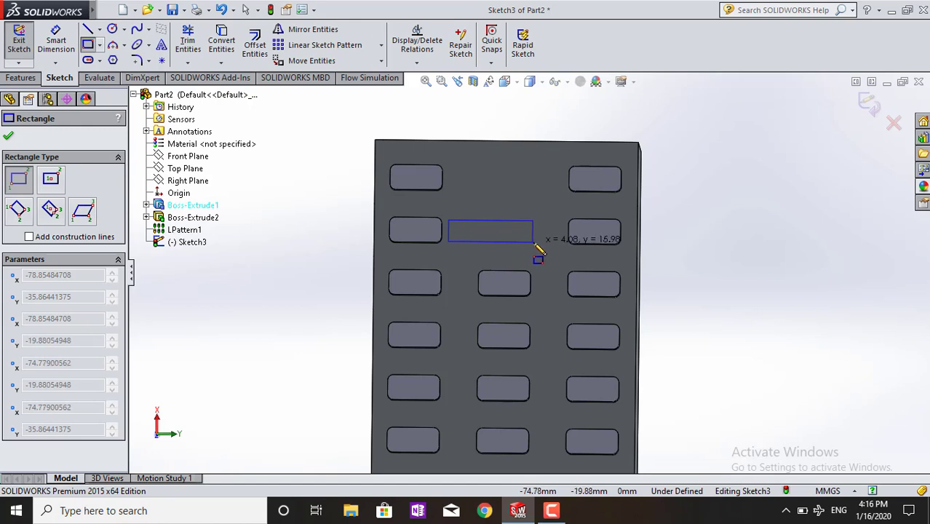
pyautogui.click(536, 246)
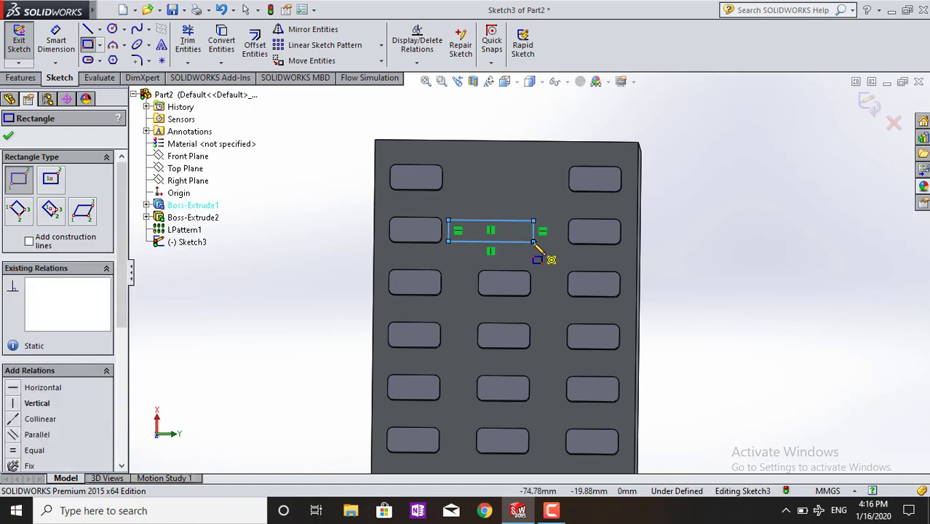
pyautogui.press('Escape')
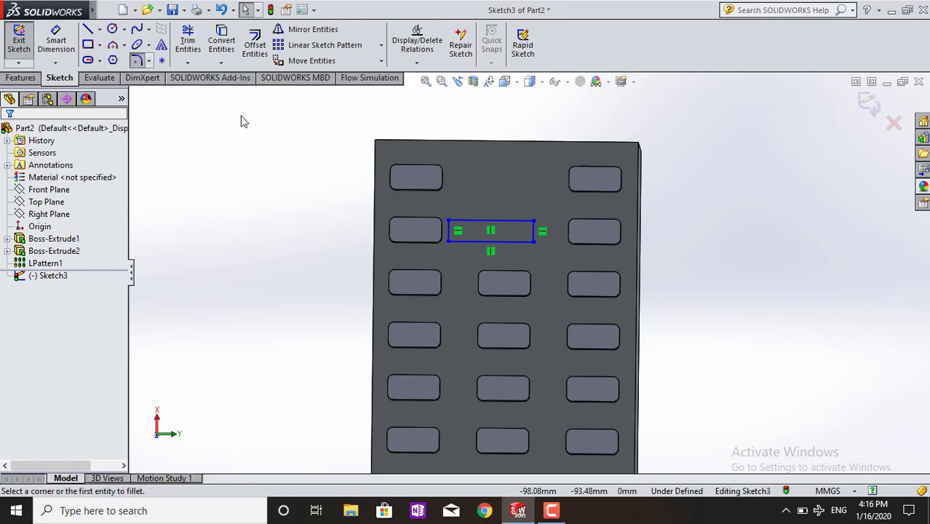
# Round all four rectangle corners with a sketch fillet of R1.07.
pyautogui.click(136, 60)
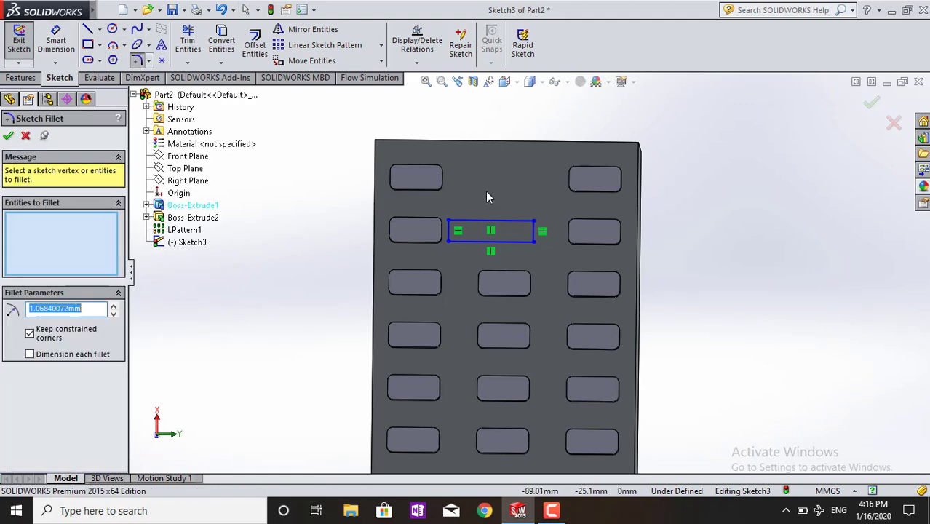
pyautogui.click(448, 222)
pyautogui.click(449, 240)
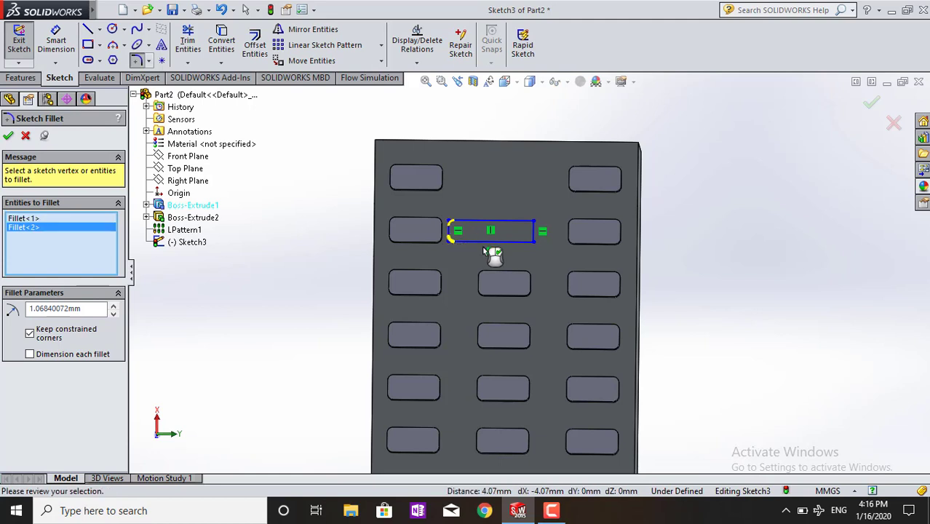
pyautogui.click(535, 243)
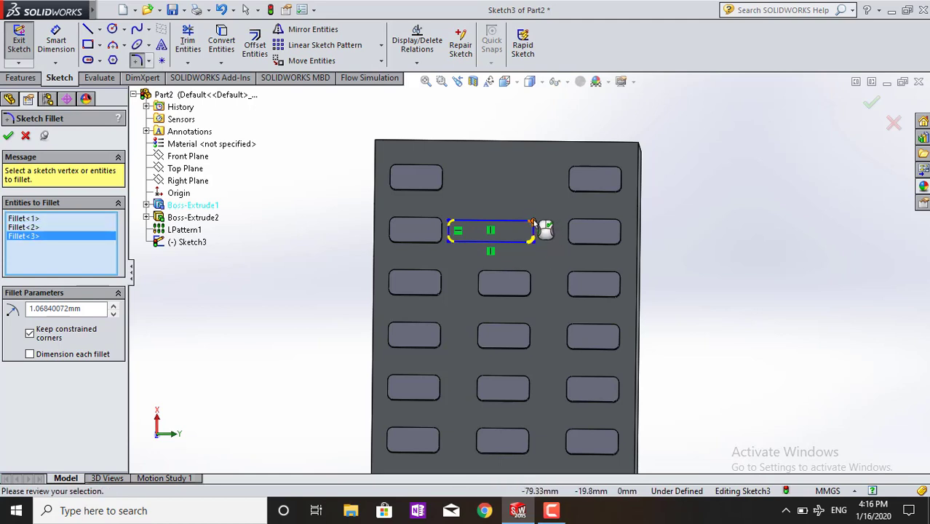
pyautogui.click(532, 222)
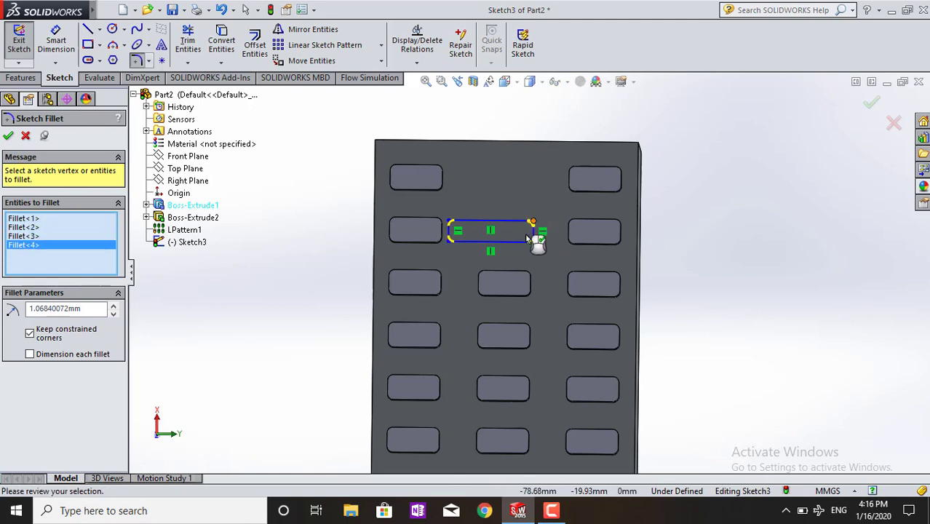
pyautogui.click(8, 137)
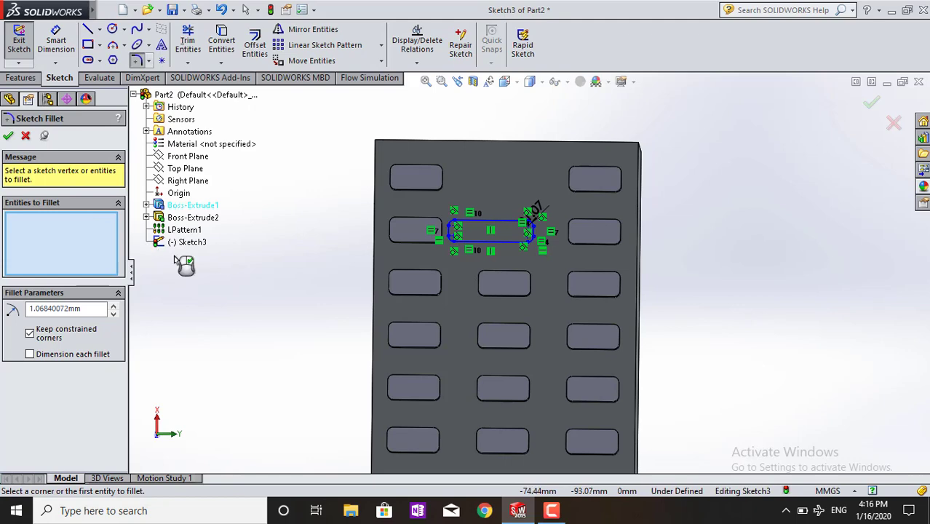
pyautogui.click(8, 137)
# Extrude the rounded rectangle Blind 2.00 mm into a wide raised button.
pyautogui.click(10, 80)
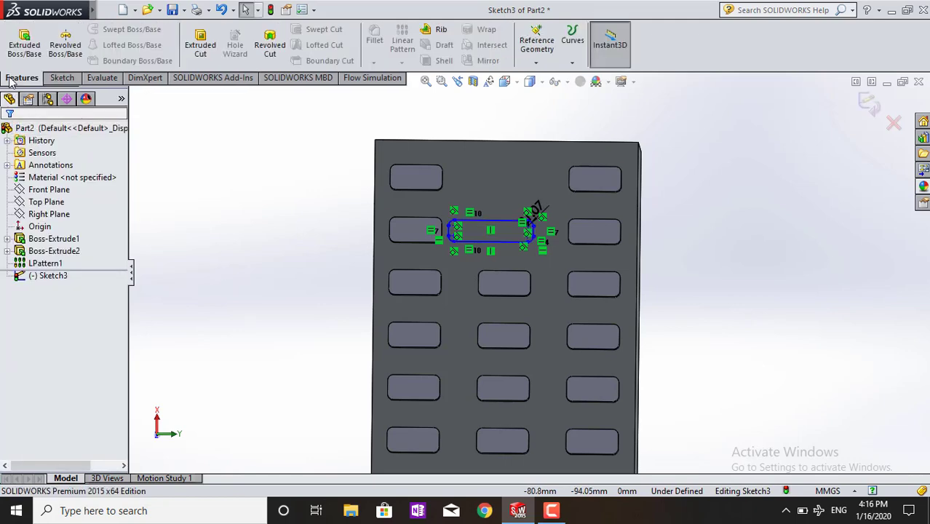
pyautogui.click(24, 43)
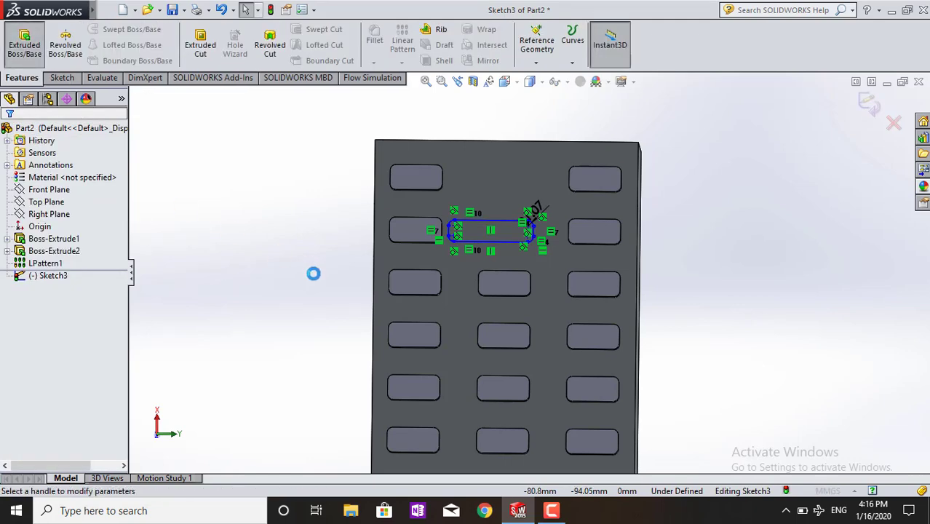
pyautogui.moveTo(315, 279); pyautogui.dragTo(350, 313, button='middle')
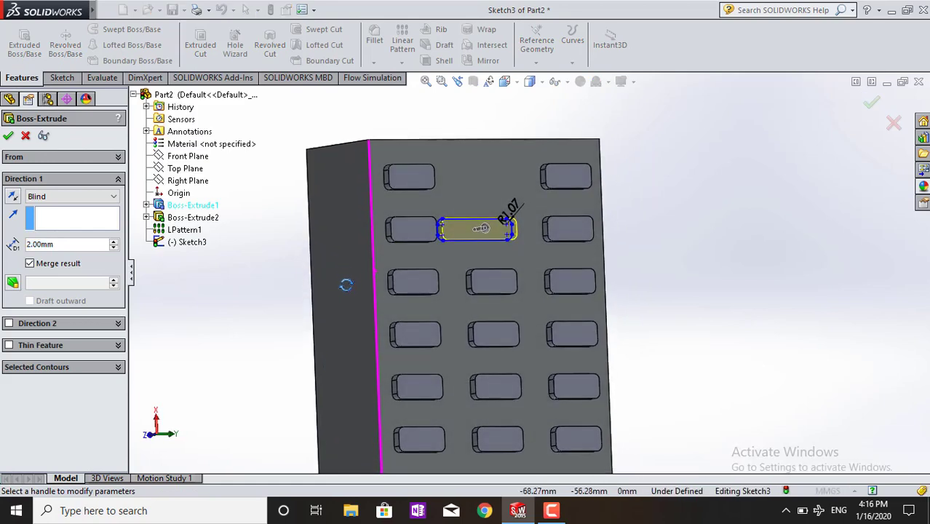
pyautogui.click(9, 137)
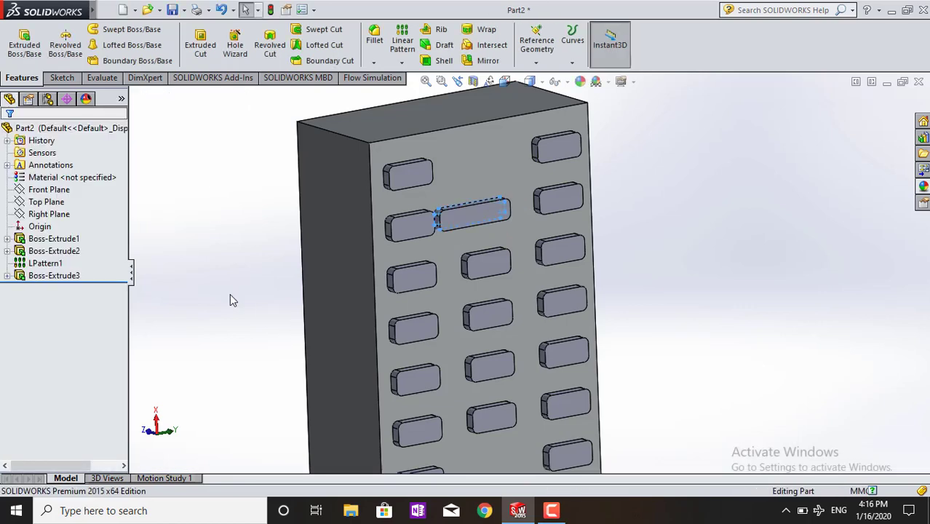
# Orbit to a straight front view and select LPattern1 in the FeatureManager tree.
pyautogui.moveTo(247, 312); pyautogui.dragTo(215, 244, button='middle')
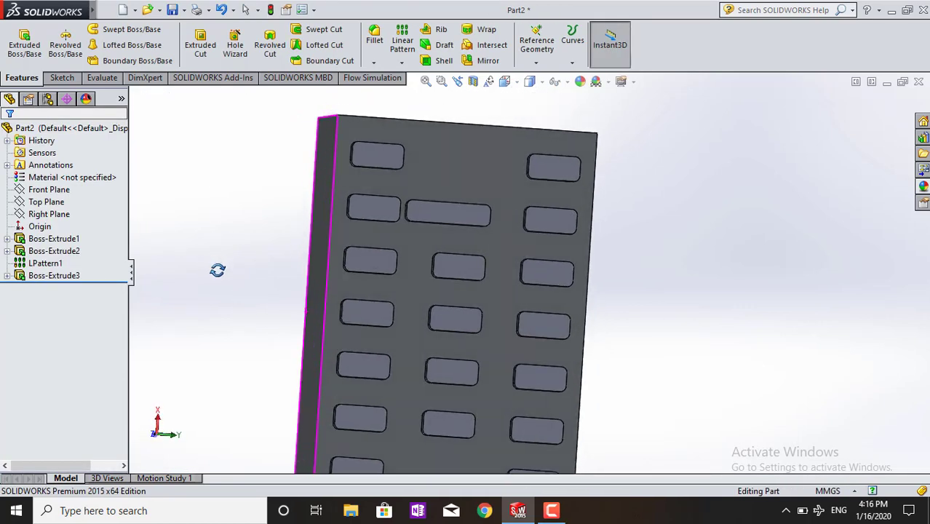
pyautogui.scroll(3, 670, 315)
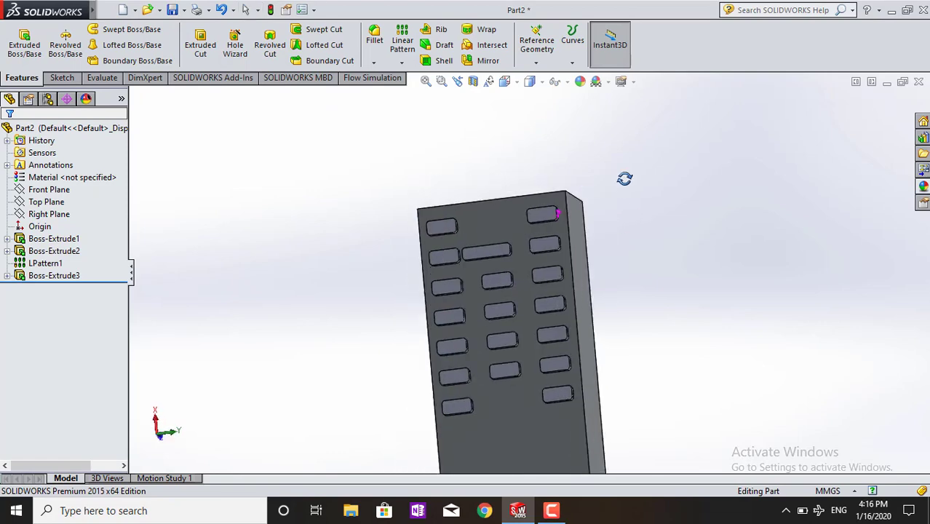
pyautogui.moveTo(643, 211); pyautogui.dragTo(651, 224, button='middle')
pyautogui.moveTo(350, 253)
pyautogui.mouseDown(button='middle')
pyautogui.moveTo(359, 201)
pyautogui.moveTo(319, 252)
pyautogui.mouseUp(button='middle')
pyautogui.moveTo(672, 316)
pyautogui.mouseDown(button='middle')
pyautogui.moveTo(545, 347)
pyautogui.moveTo(443, 440)
pyautogui.moveTo(435, 424)
pyautogui.mouseUp(button='middle')
pyautogui.moveTo(628, 402)
pyautogui.mouseDown(button='middle')
pyautogui.moveTo(633, 363)
pyautogui.moveTo(305, 386)
pyautogui.mouseUp(button='middle')
pyautogui.click(56, 277)
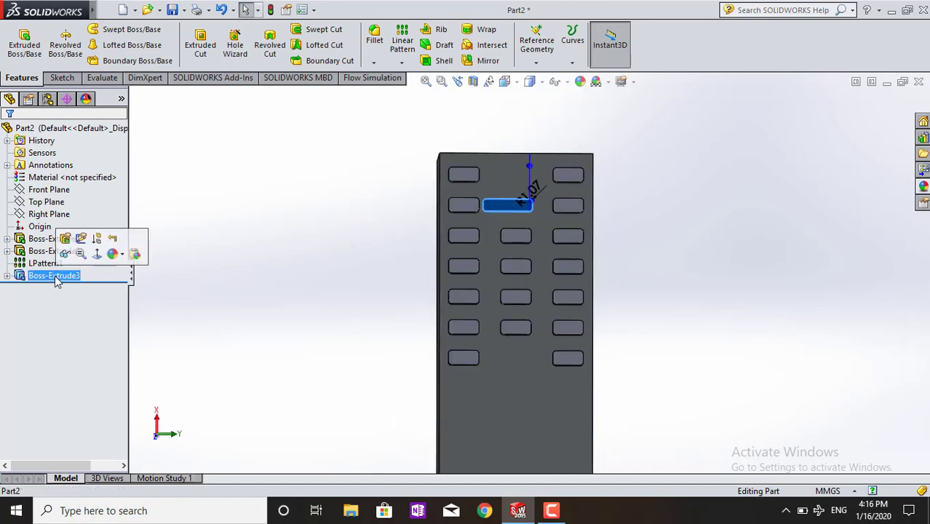
pyautogui.click(64, 318)
pyautogui.click(104, 263)
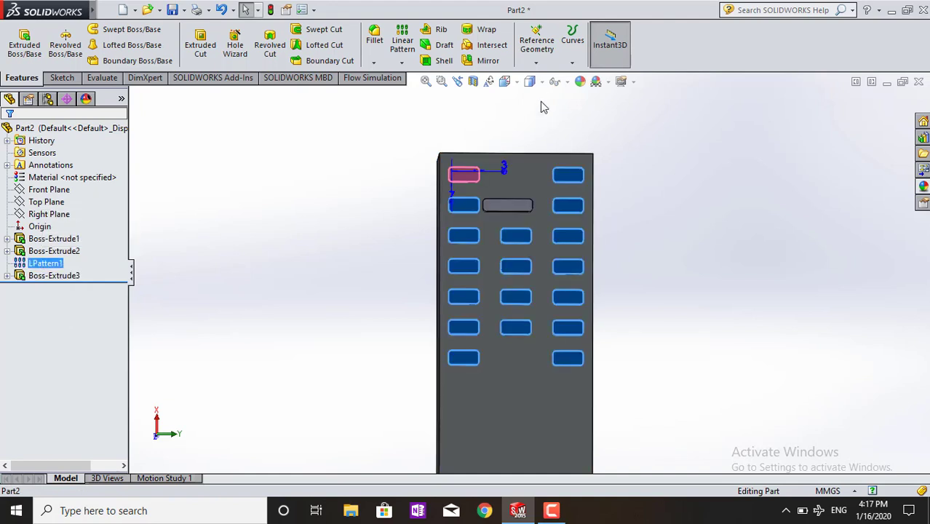
# Give the LPattern1 buttons a white glossy rubber appearance.
pyautogui.click(579, 83)
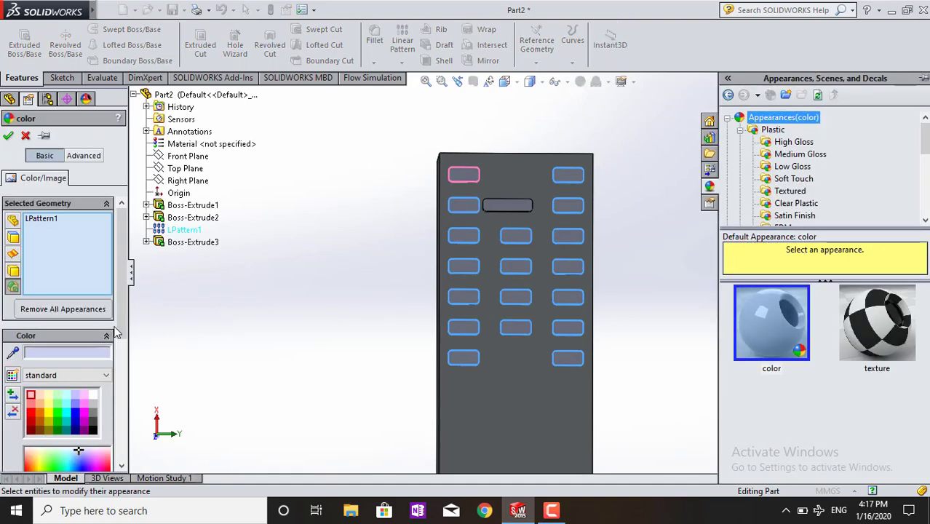
pyautogui.doubleClick(760, 131)
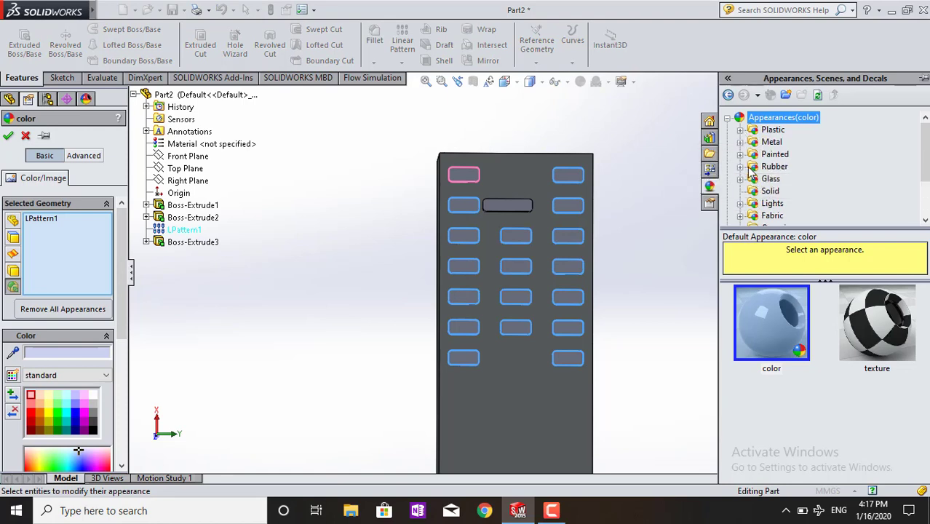
pyautogui.click(739, 166)
pyautogui.click(785, 179)
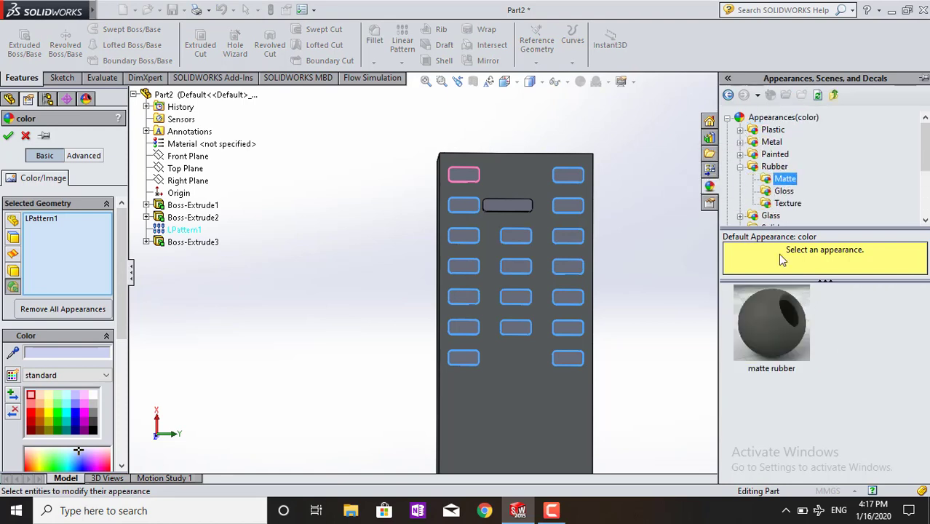
pyautogui.click(775, 294)
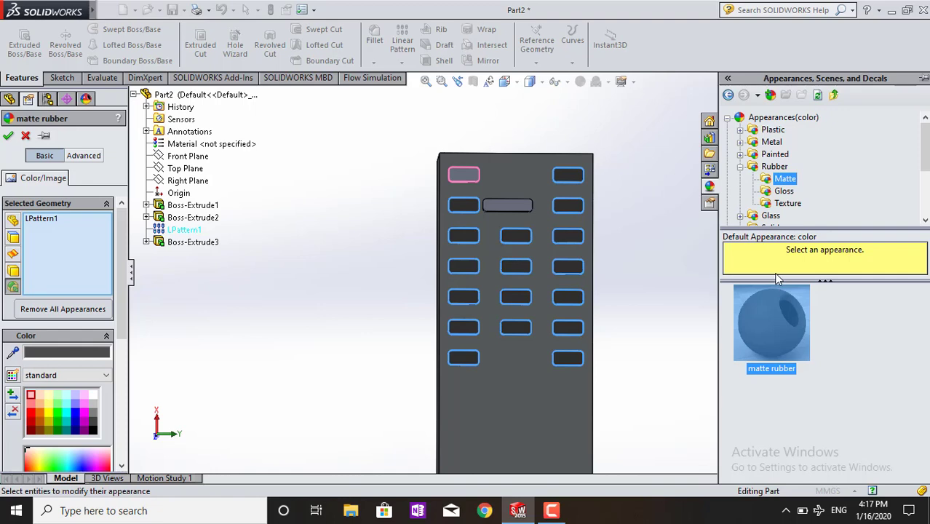
pyautogui.click(780, 192)
pyautogui.click(786, 311)
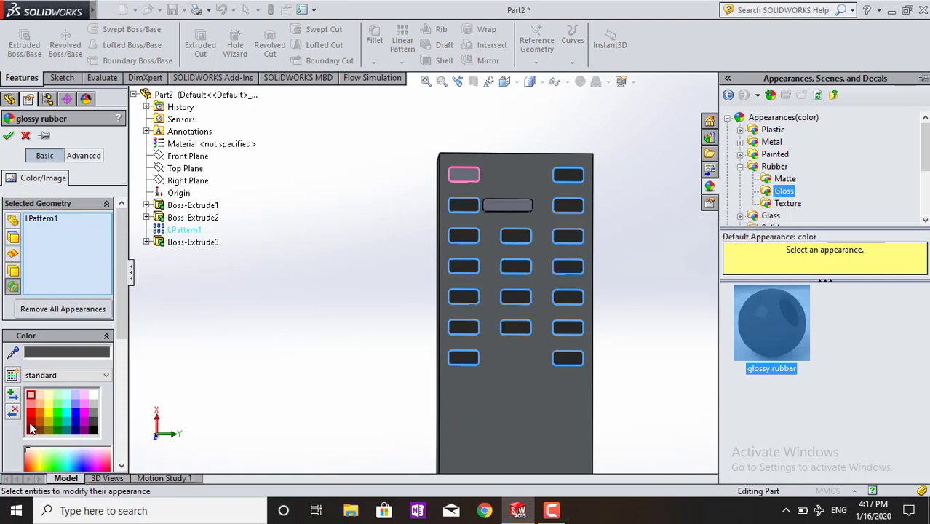
pyautogui.click(36, 418)
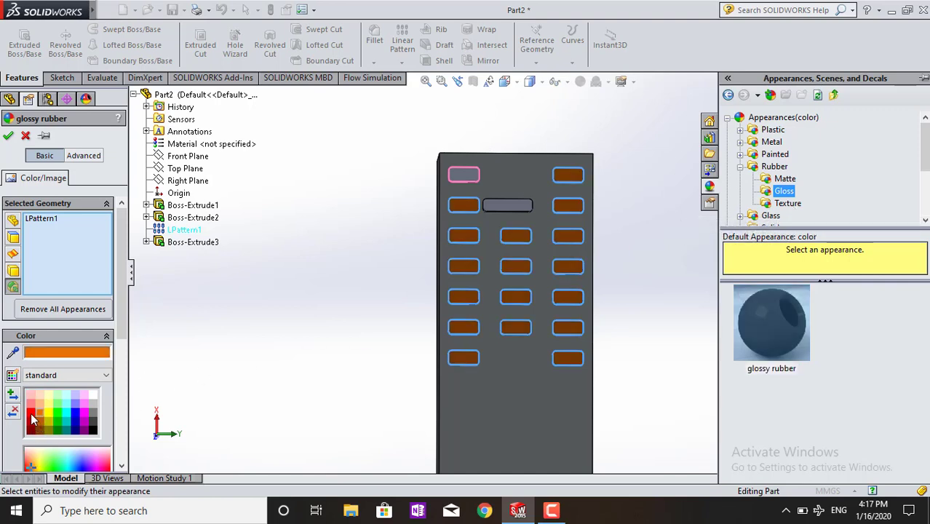
pyautogui.click(31, 413)
pyautogui.click(92, 395)
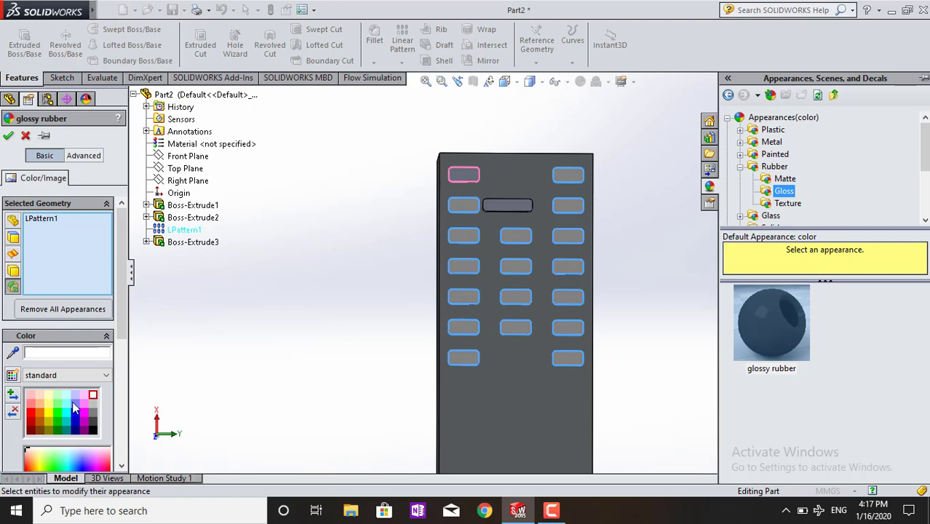
pyautogui.click(9, 136)
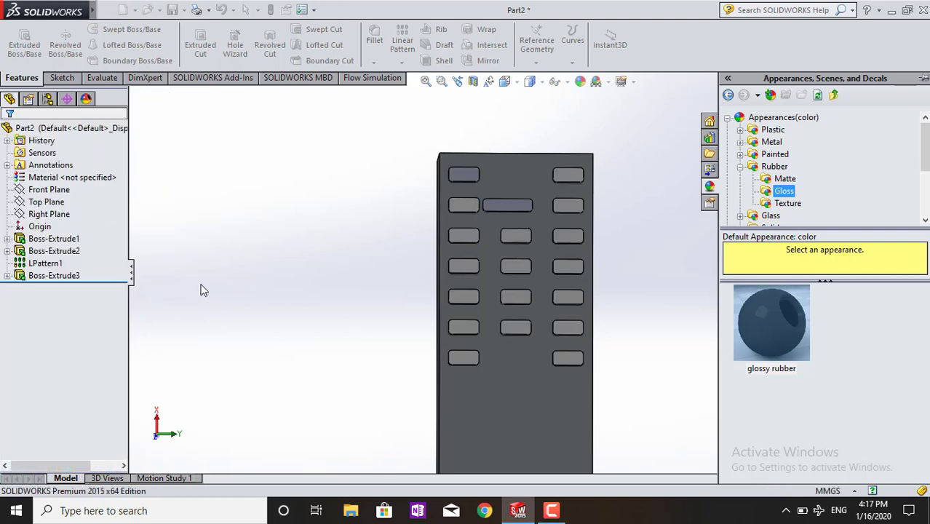
# Apply glossy rubber from the appearance library to the top-left button's face.
pyautogui.click(452, 182)
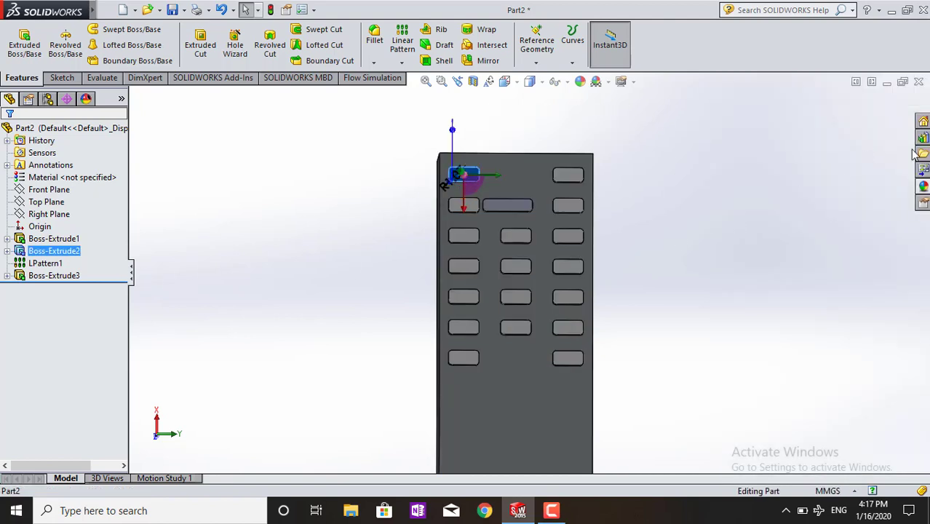
pyautogui.click(923, 187)
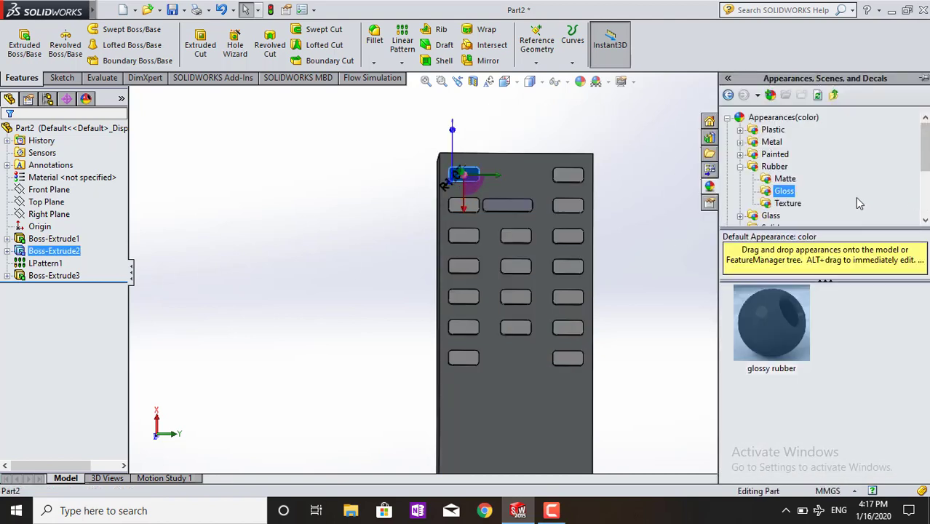
pyautogui.doubleClick(779, 306)
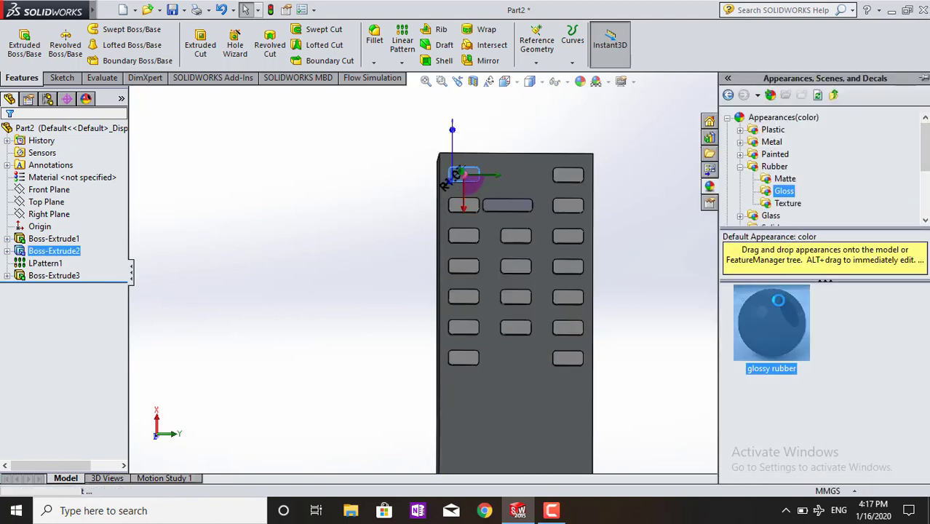
# Recolour only the wide second-row button face red.
pyautogui.click(580, 80)
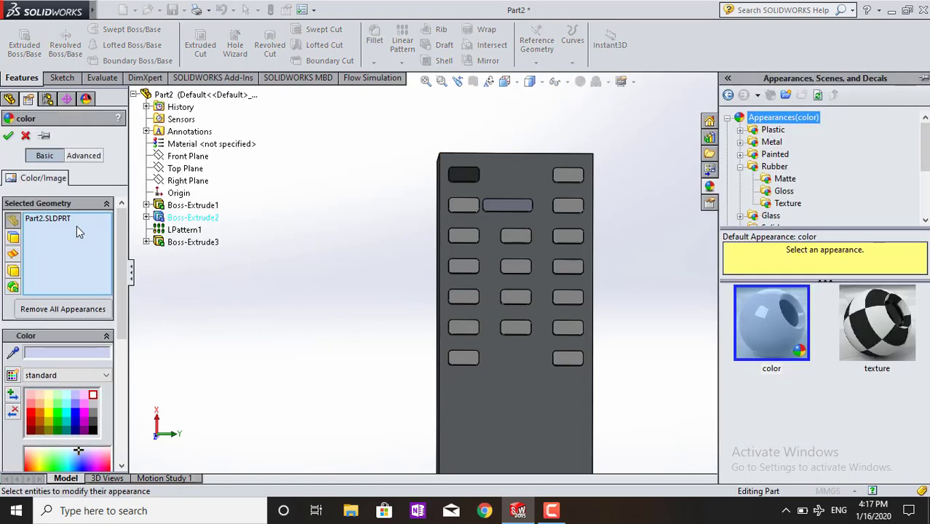
pyautogui.rightClick(53, 220)
pyautogui.click(73, 229)
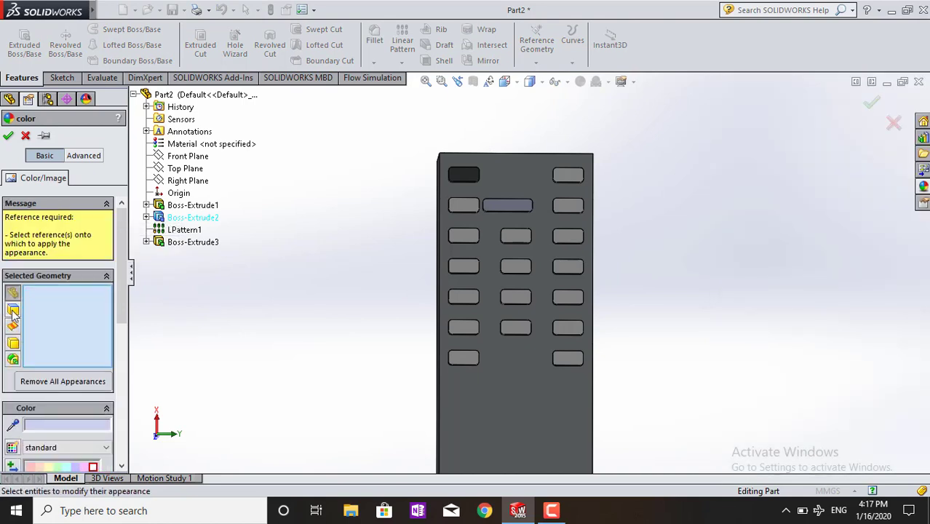
pyautogui.click(512, 200)
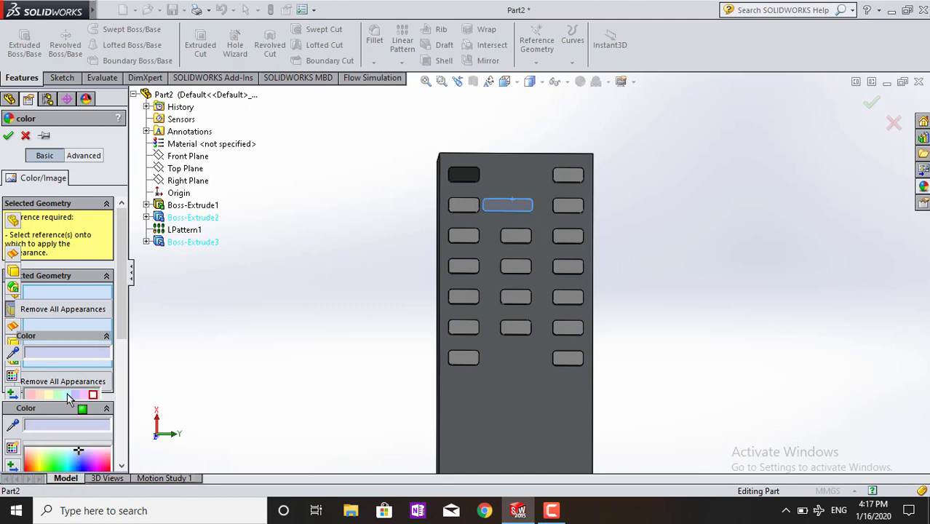
pyautogui.scroll(-2, 84, 441)
pyautogui.click(32, 356)
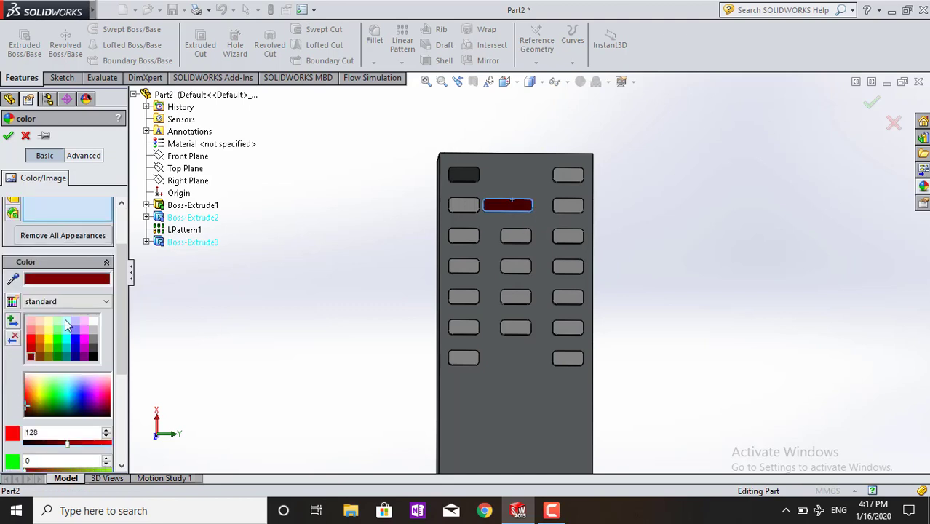
pyautogui.click(31, 346)
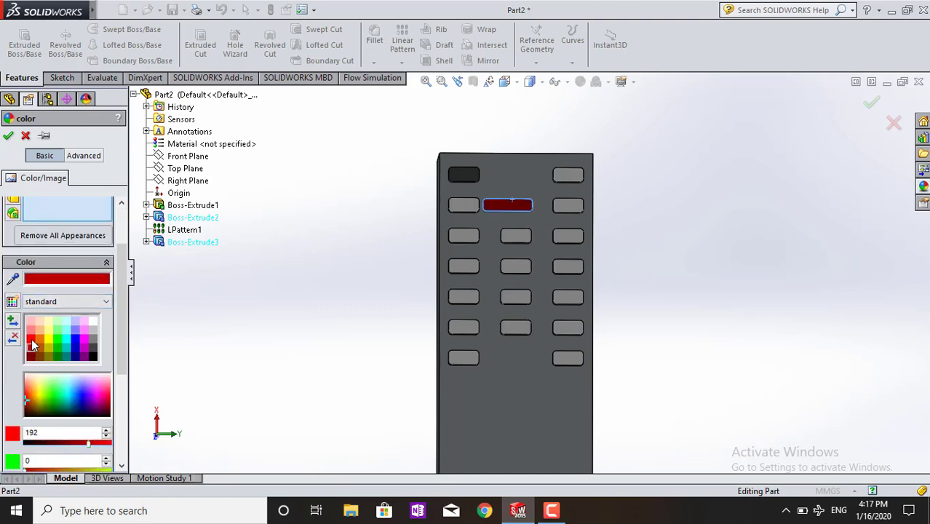
pyautogui.click(30, 336)
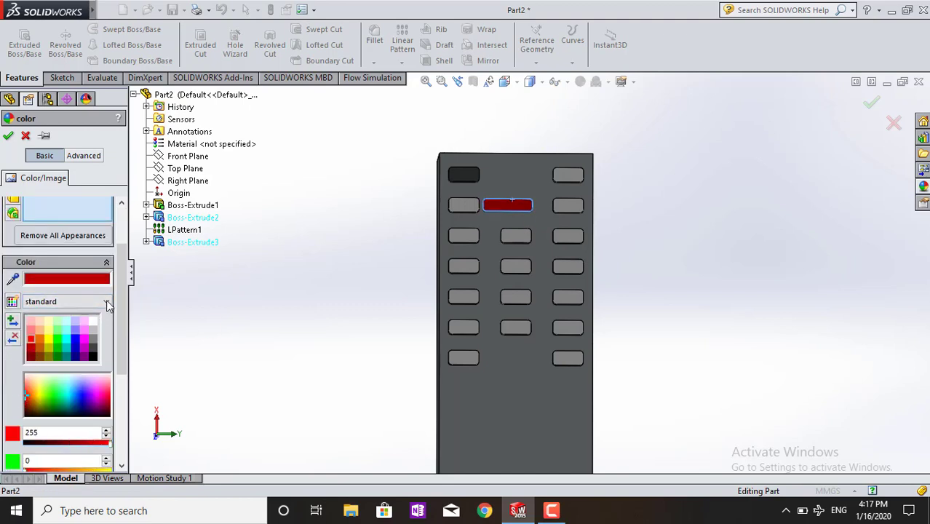
pyautogui.click(11, 137)
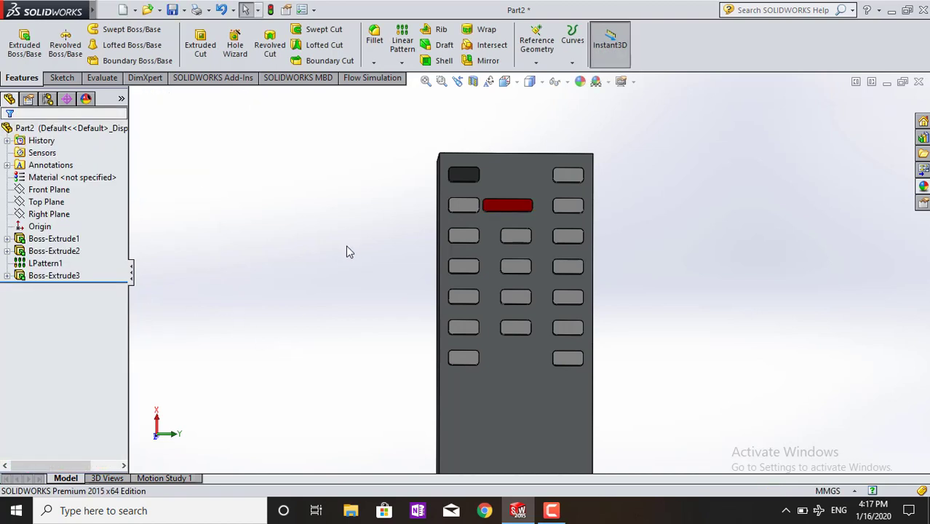
# Zoom out slightly and clear the part's selected geometry in Edit Appearance.
pyautogui.scroll(3, 524, 393)
pyautogui.scroll(-1, 652, 378)
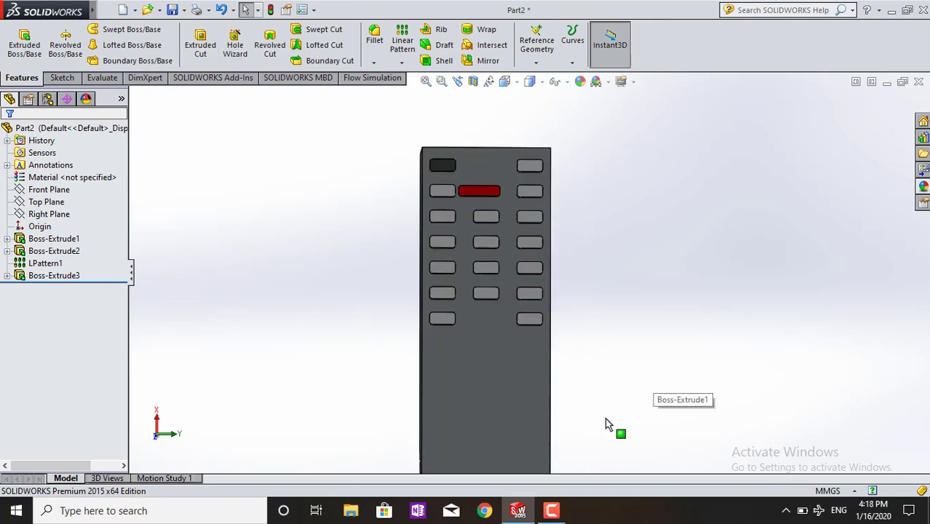
pyautogui.scroll(-1, 611, 425)
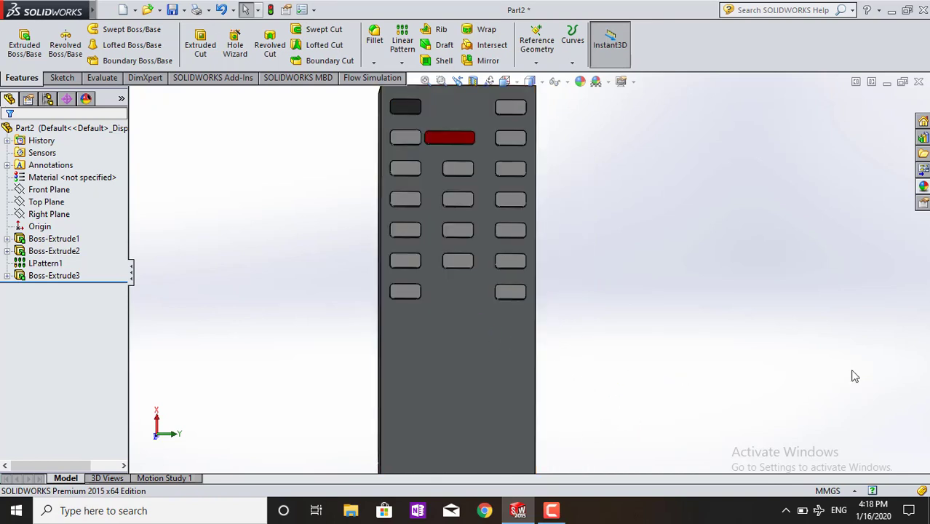
pyautogui.press('z')
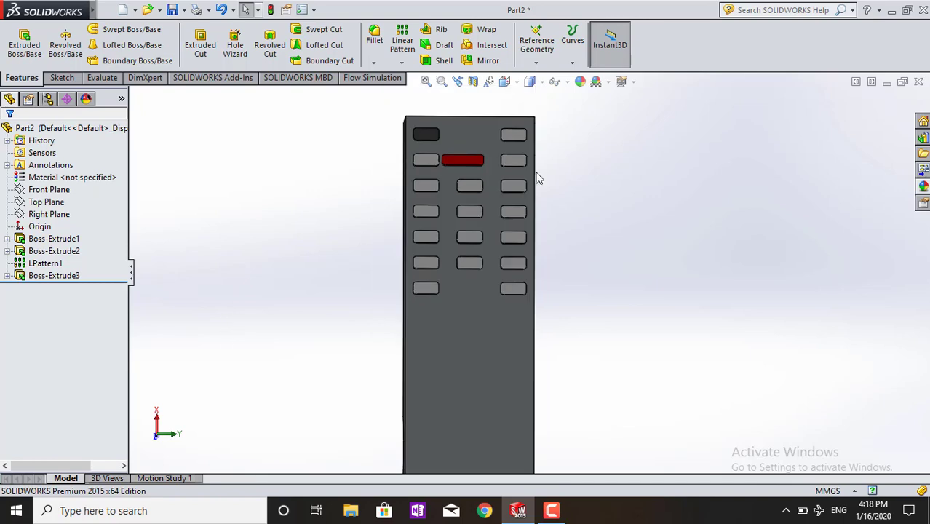
pyautogui.click(579, 81)
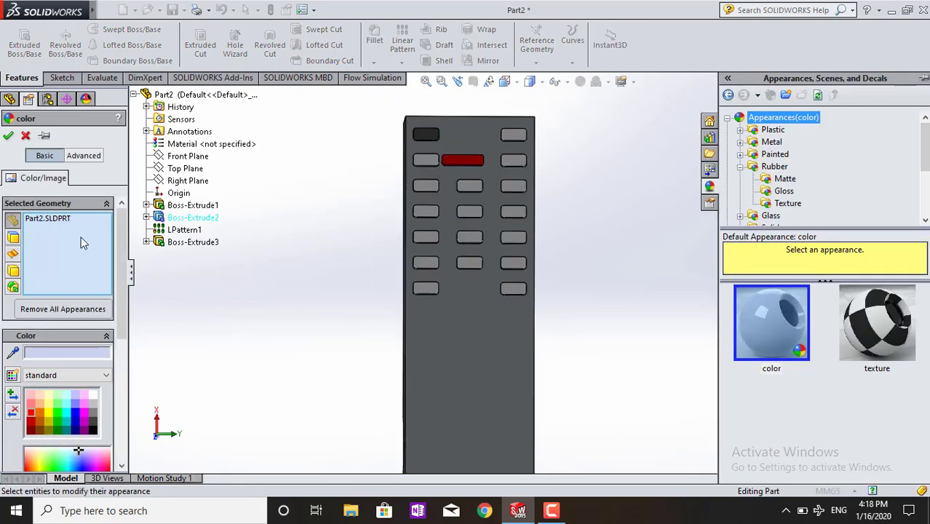
pyautogui.rightClick(57, 219)
pyautogui.click(109, 227)
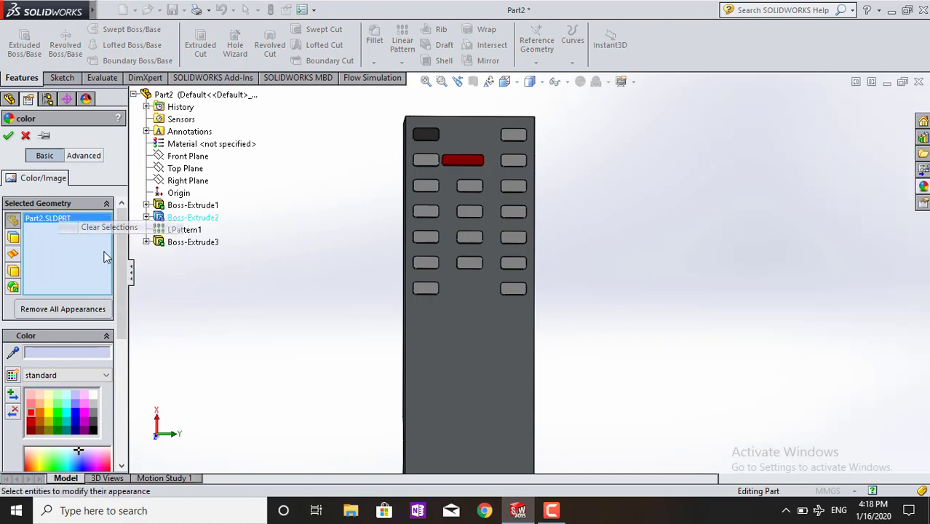
pyautogui.click(424, 360)
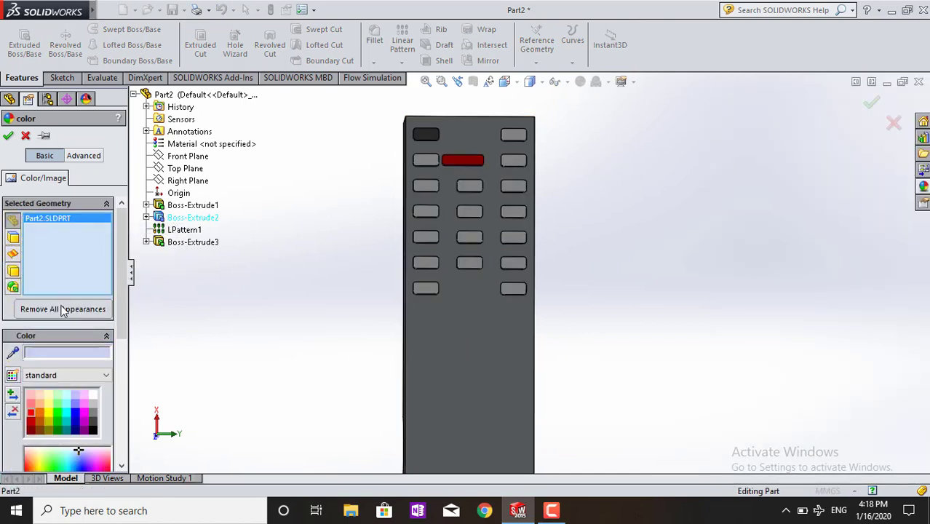
pyautogui.rightClick(42, 224)
pyautogui.click(77, 225)
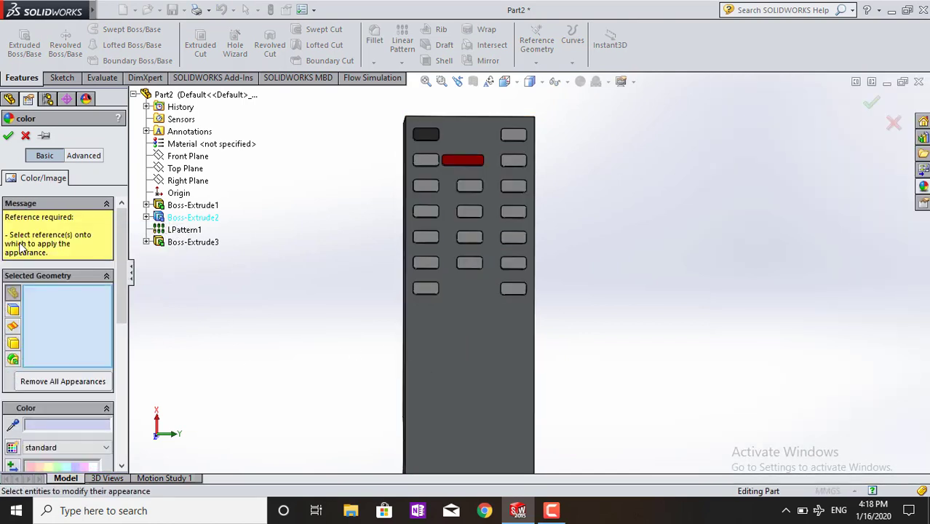
# Select the remote body and colour it pink, leaving the wide button red.
pyautogui.click(439, 361)
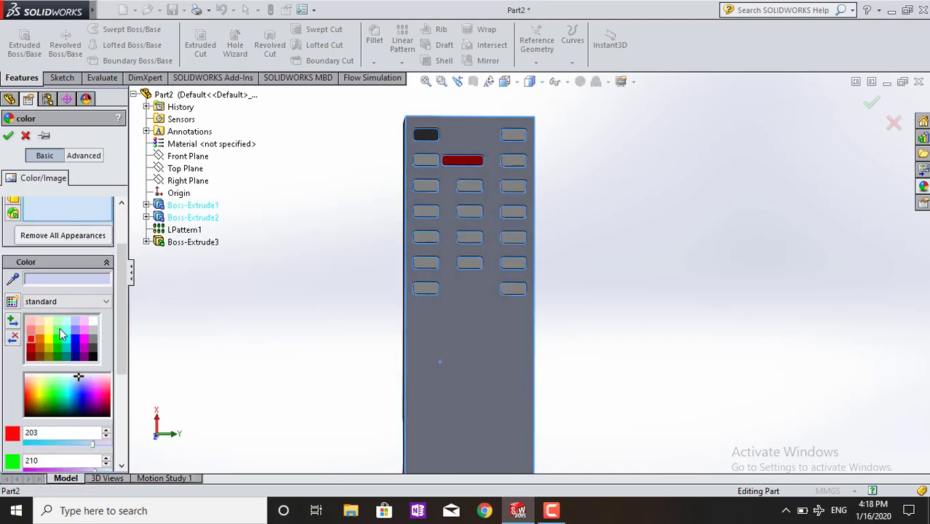
pyautogui.click(57, 324)
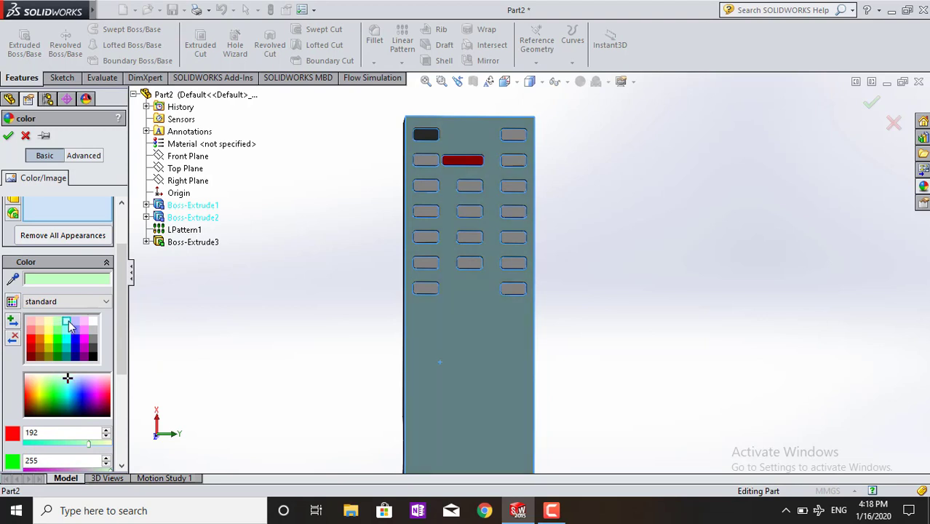
pyautogui.click(76, 322)
pyautogui.click(84, 322)
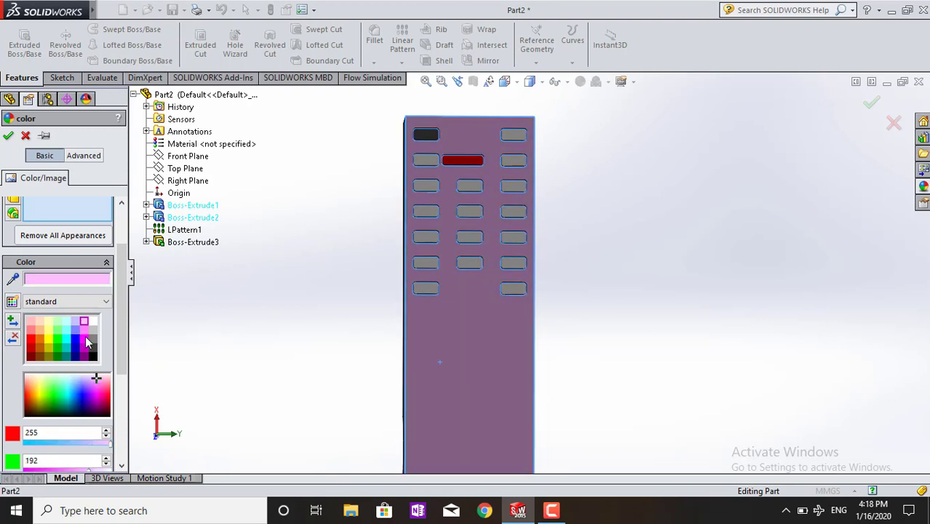
pyautogui.scroll(-3, 84, 323)
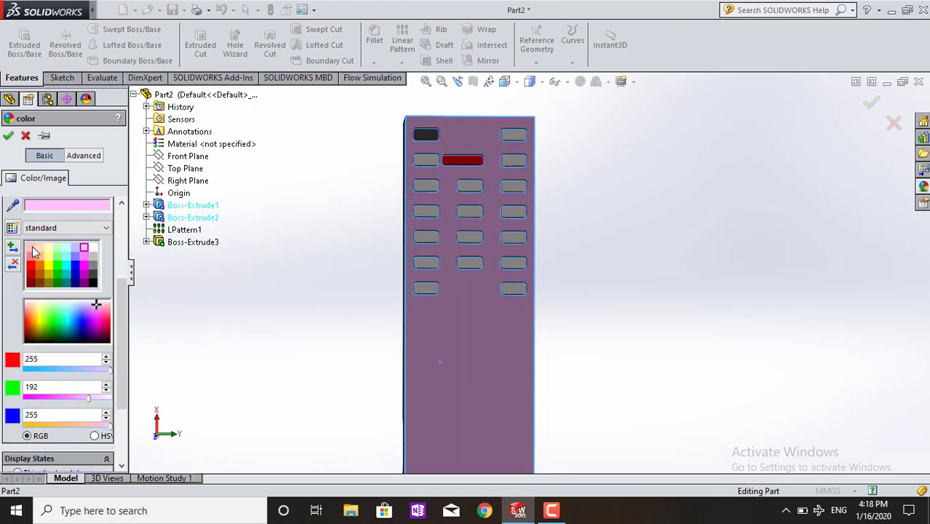
pyautogui.click(8, 136)
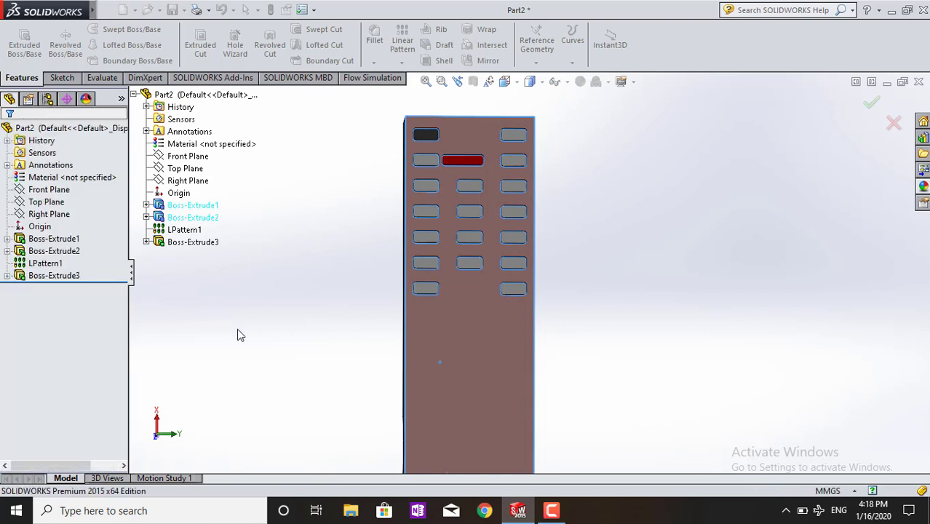
# Start a 2.00mm fillet and select the long edges along both sides of the remote.
pyautogui.moveTo(240, 330); pyautogui.dragTo(267, 320, button='middle')
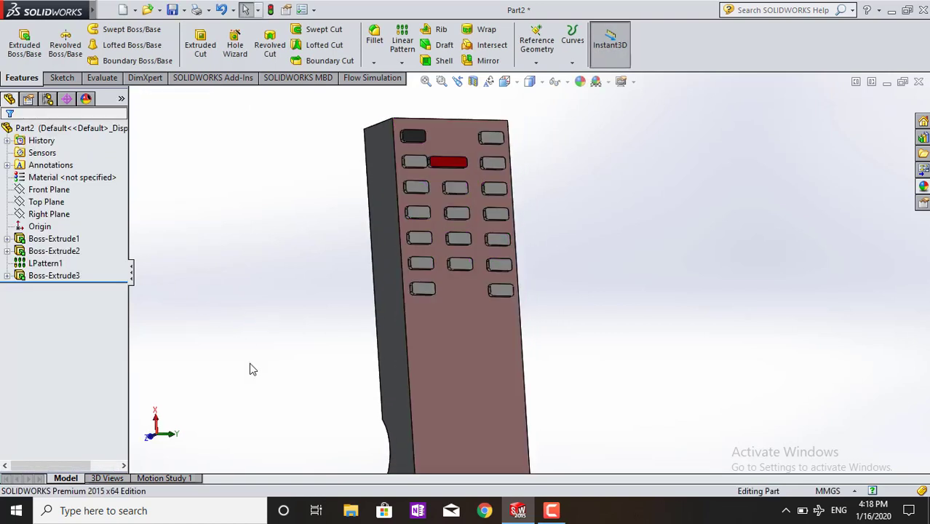
pyautogui.moveTo(249, 367)
pyautogui.mouseDown(button='middle')
pyautogui.moveTo(306, 366)
pyautogui.moveTo(212, 345)
pyautogui.moveTo(187, 349)
pyautogui.moveTo(570, 357)
pyautogui.moveTo(523, 222)
pyautogui.mouseUp(button='middle')
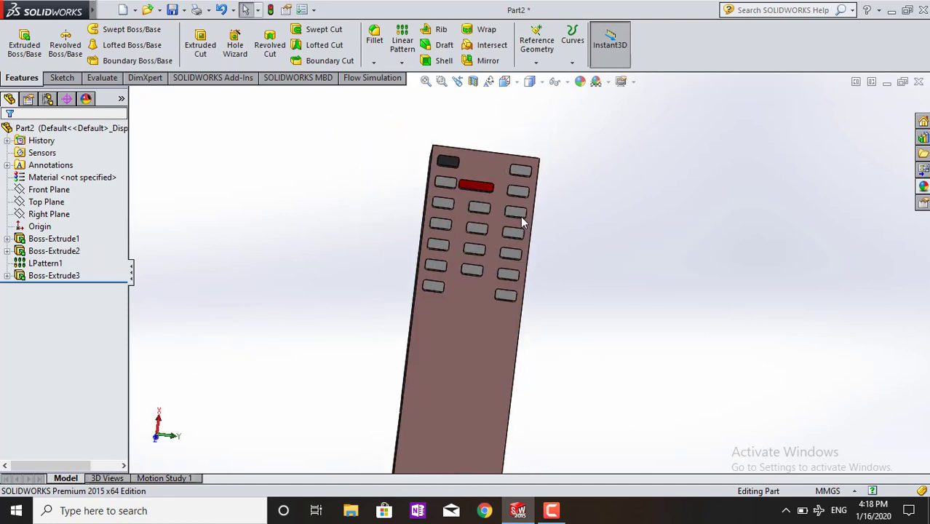
pyautogui.click(374, 37)
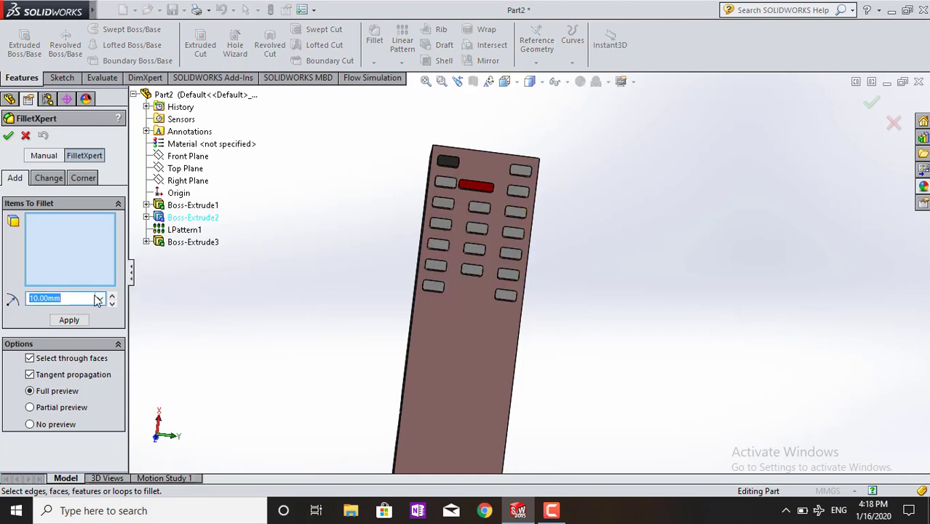
pyautogui.write('2')
pyautogui.moveTo(347, 176); pyautogui.dragTo(417, 204, button='middle')
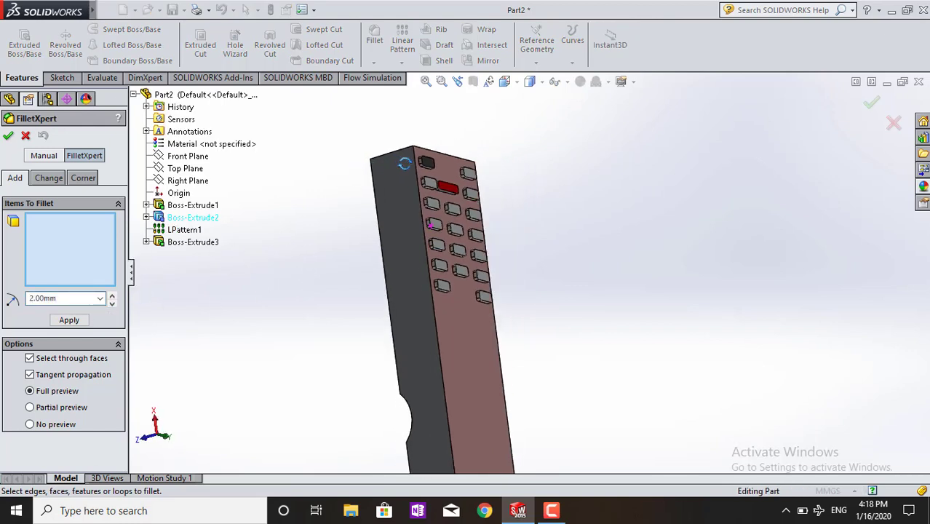
pyautogui.click(426, 229)
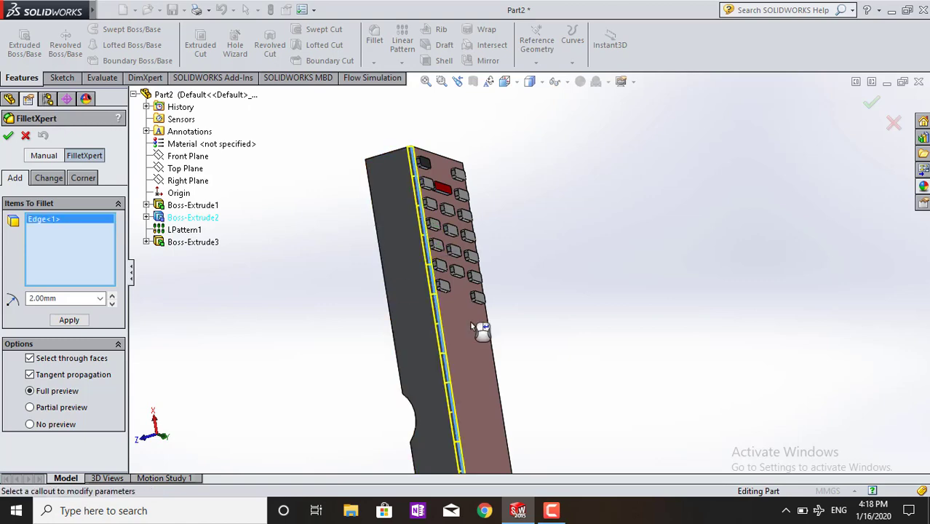
pyautogui.moveTo(698, 298); pyautogui.dragTo(515, 320, button='middle')
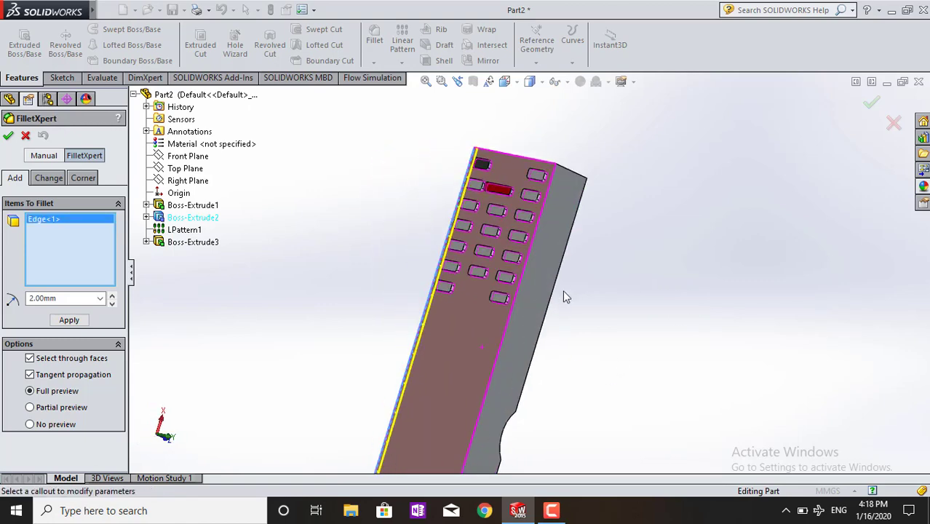
pyautogui.click(514, 319)
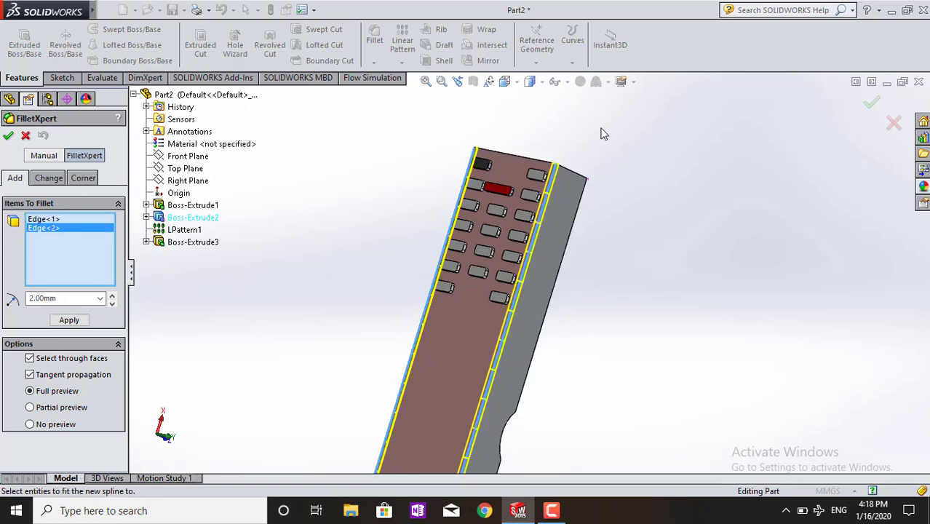
# Add the top-end edges and the left long edge to the fillet selection.
pyautogui.moveTo(590, 136); pyautogui.dragTo(534, 164, button='middle')
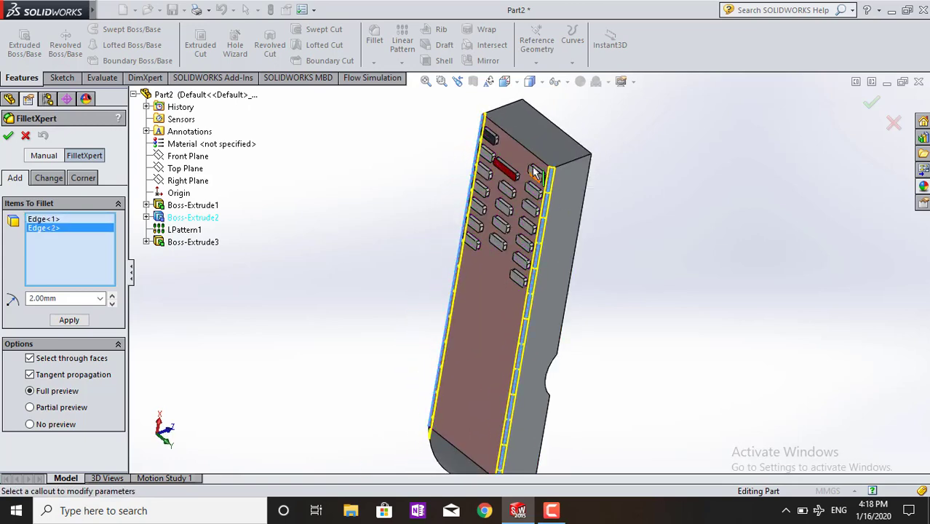
pyautogui.click(573, 165)
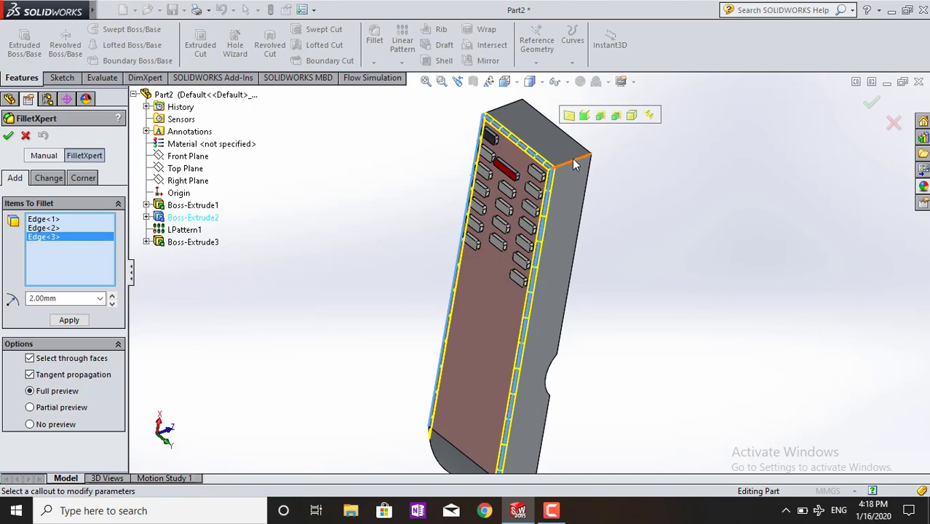
pyautogui.click(580, 146)
pyautogui.click(504, 107)
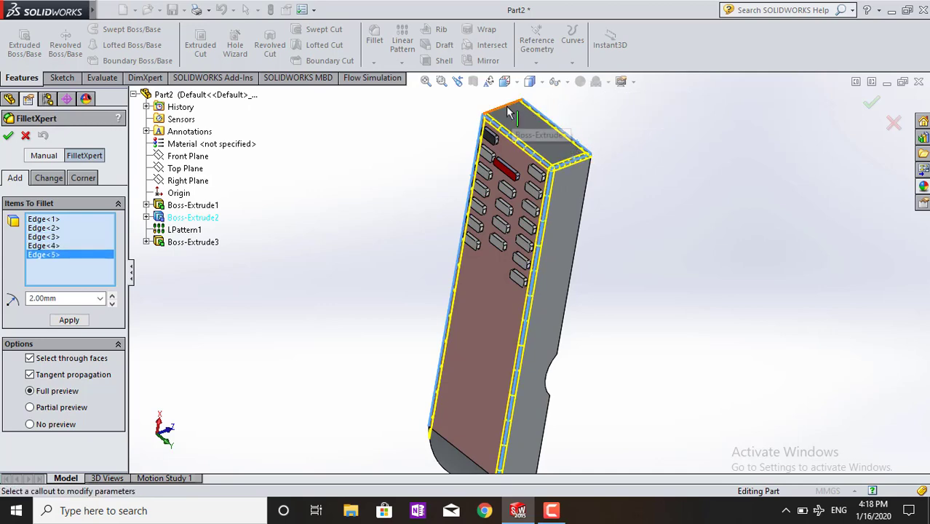
pyautogui.click(507, 109)
pyautogui.moveTo(405, 357)
pyautogui.mouseDown(button='middle')
pyautogui.moveTo(476, 279)
pyautogui.moveTo(565, 285)
pyautogui.moveTo(424, 291)
pyautogui.mouseUp(button='middle')
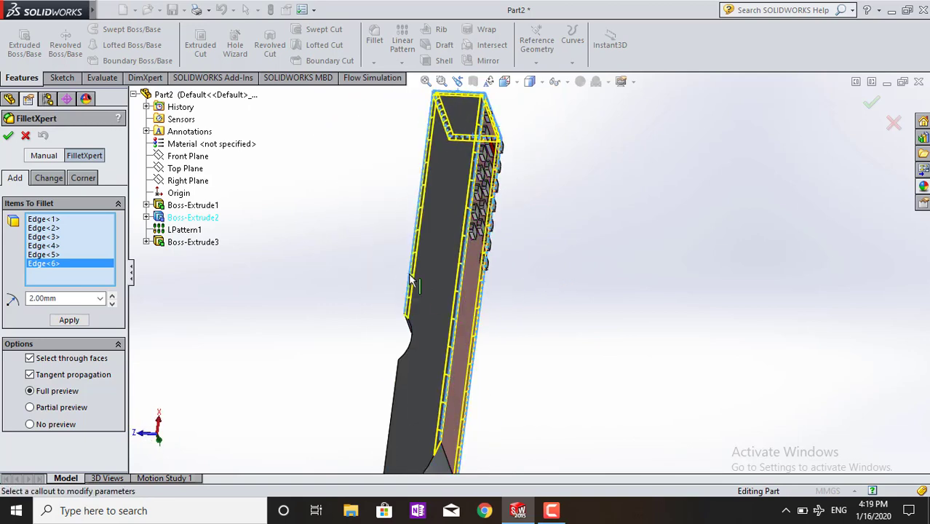
pyautogui.click(411, 280)
# Add more outline edges and the notch's upper and lower edges to the fillet.
pyautogui.moveTo(328, 339)
pyautogui.mouseDown(button='middle')
pyautogui.moveTo(422, 323)
pyautogui.moveTo(422, 338)
pyautogui.mouseUp(button='middle')
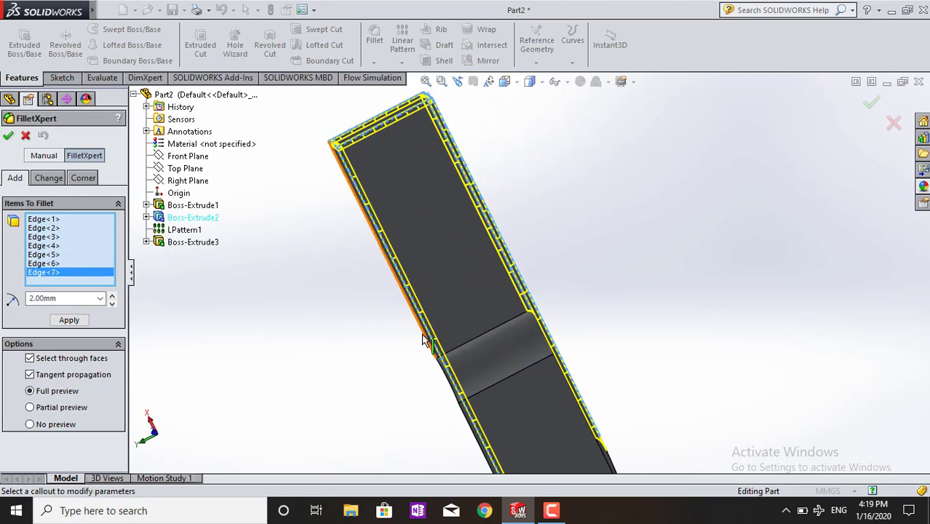
pyautogui.moveTo(341, 341)
pyautogui.mouseDown(button='middle')
pyautogui.moveTo(411, 304)
pyautogui.moveTo(378, 303)
pyautogui.mouseUp(button='middle')
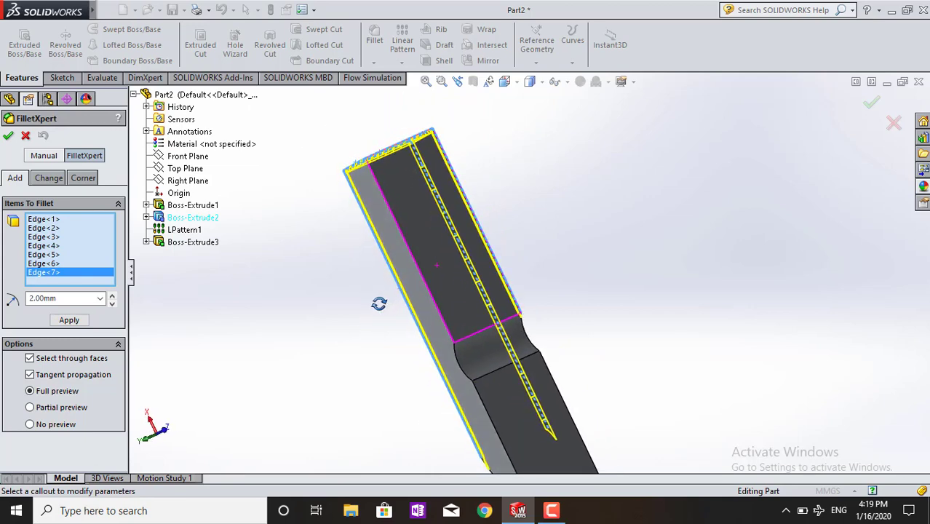
pyautogui.click(440, 323)
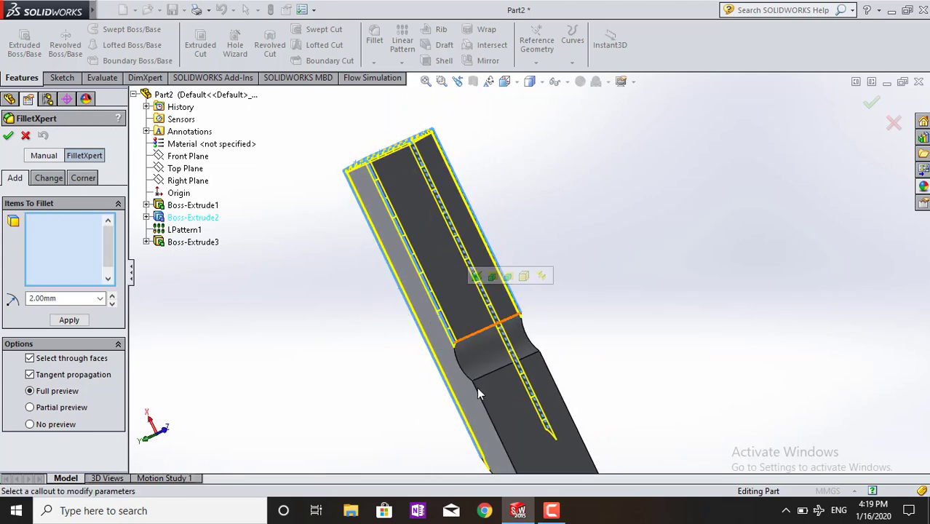
pyautogui.click(505, 426)
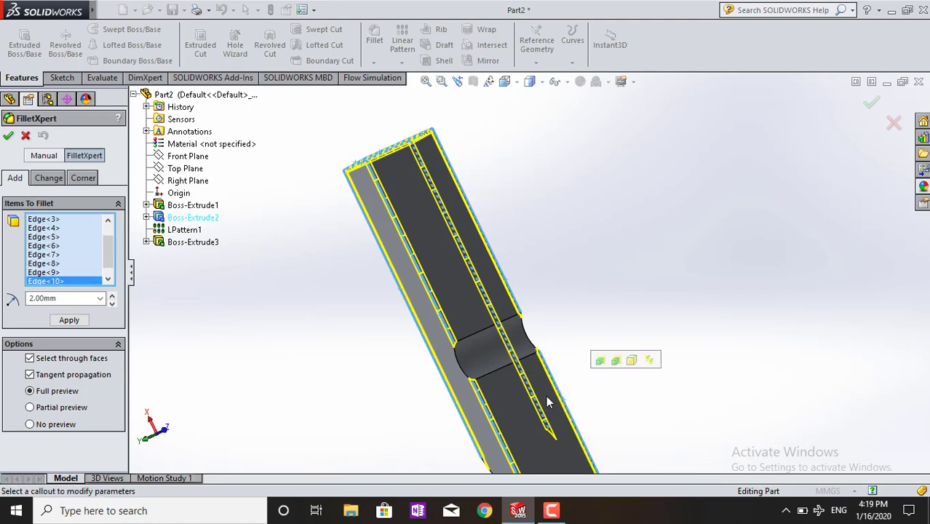
pyautogui.click(492, 371)
pyautogui.click(494, 375)
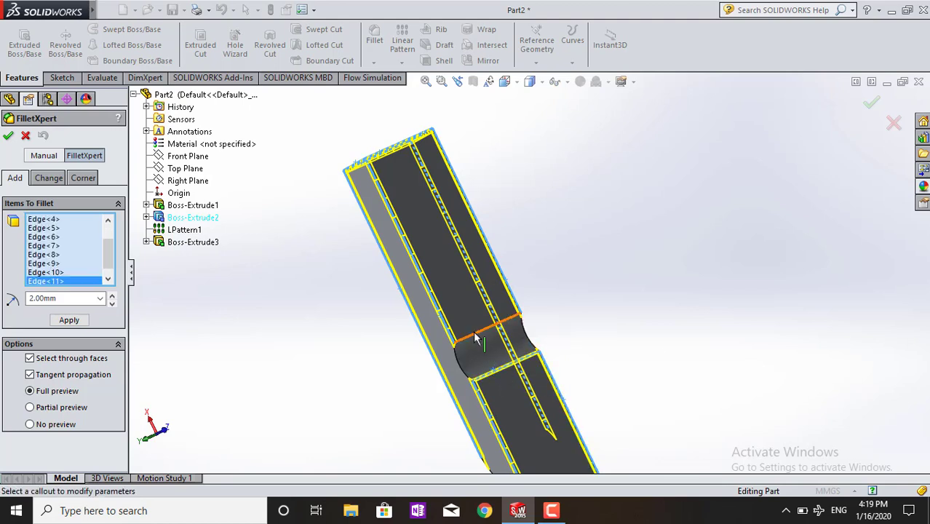
pyautogui.click(481, 332)
pyautogui.click(463, 366)
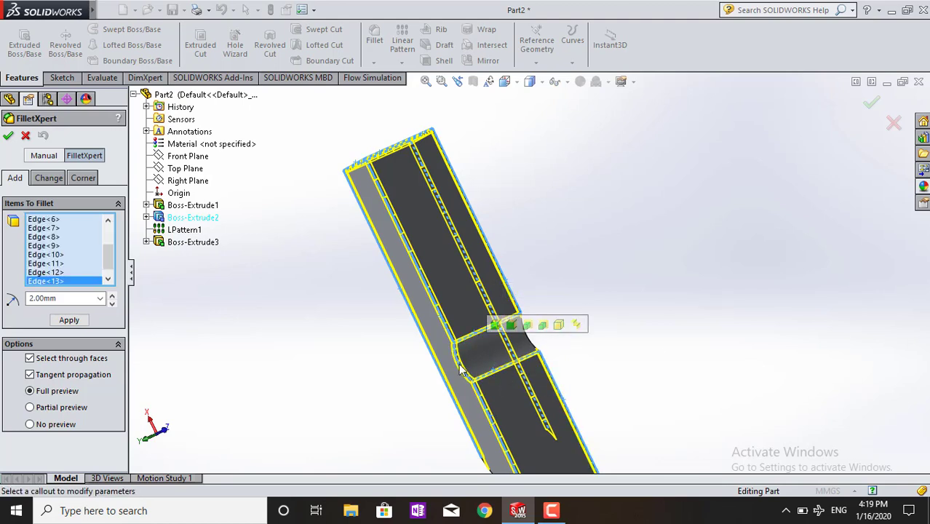
pyautogui.moveTo(599, 328); pyautogui.dragTo(505, 365, button='middle')
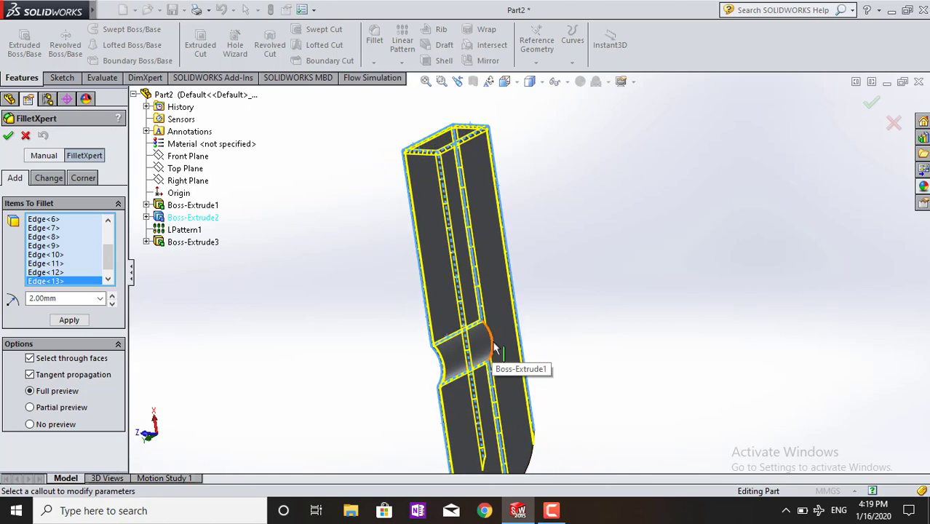
pyautogui.click(494, 349)
# Add the rounded end's edge and the underside edges, bringing the selection to 17 edges.
pyautogui.moveTo(542, 460)
pyautogui.mouseDown(button='middle')
pyautogui.moveTo(529, 455)
pyautogui.moveTo(525, 370)
pyautogui.moveTo(496, 420)
pyautogui.mouseUp(button='middle')
pyautogui.scroll(-3, 499, 425)
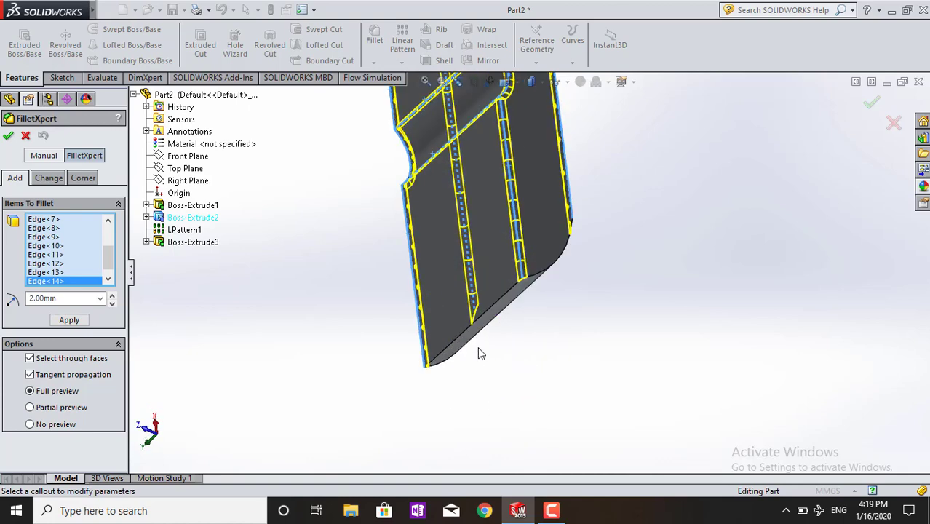
pyautogui.click(502, 297)
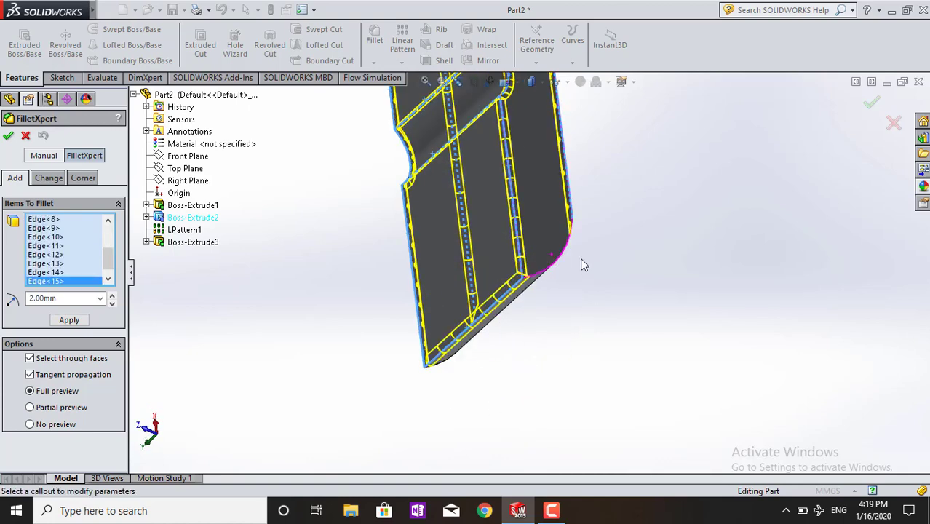
pyautogui.moveTo(580, 258); pyautogui.dragTo(539, 268, button='middle')
pyautogui.click(541, 271)
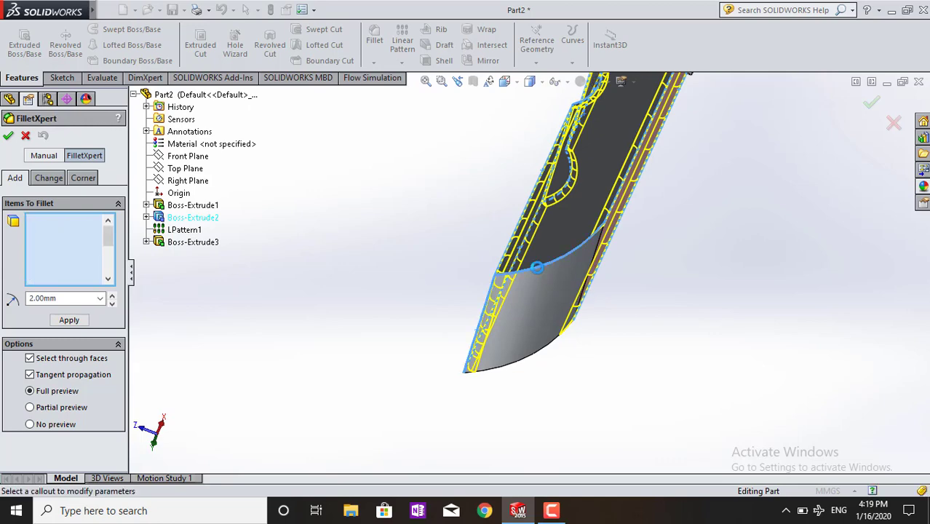
pyautogui.moveTo(577, 395); pyautogui.dragTo(556, 298, button='middle')
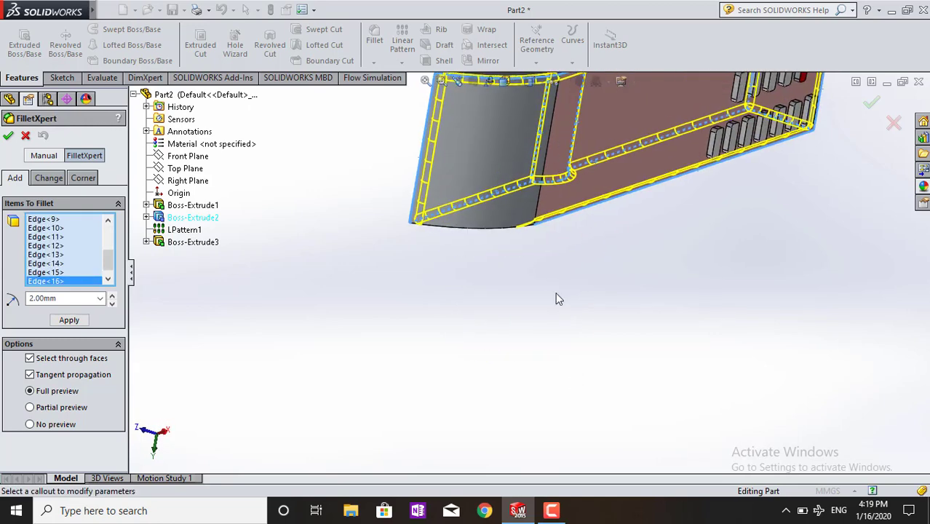
pyautogui.click(480, 234)
pyautogui.scroll(3, 543, 252)
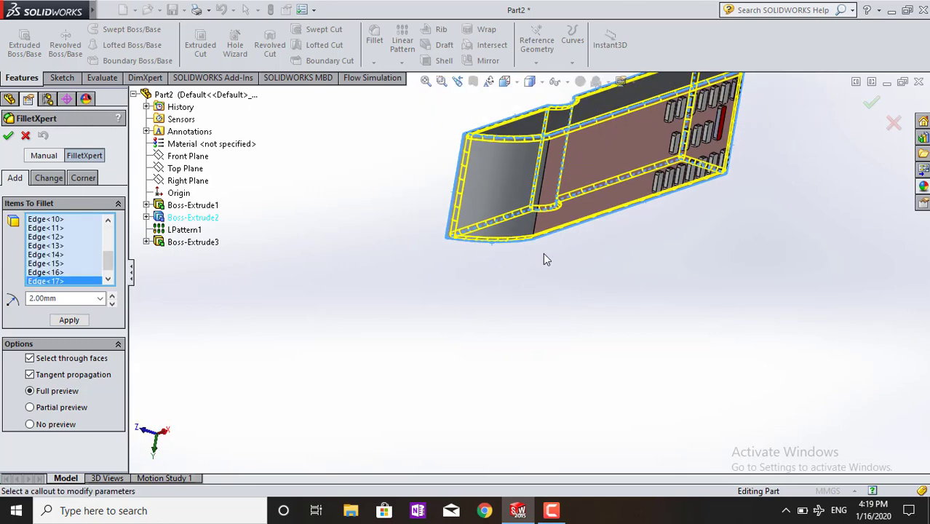
pyautogui.scroll(2, 543, 252)
pyautogui.moveTo(687, 175)
pyautogui.mouseDown(button='middle')
pyautogui.moveTo(699, 146)
pyautogui.moveTo(632, 135)
pyautogui.mouseUp(button='middle')
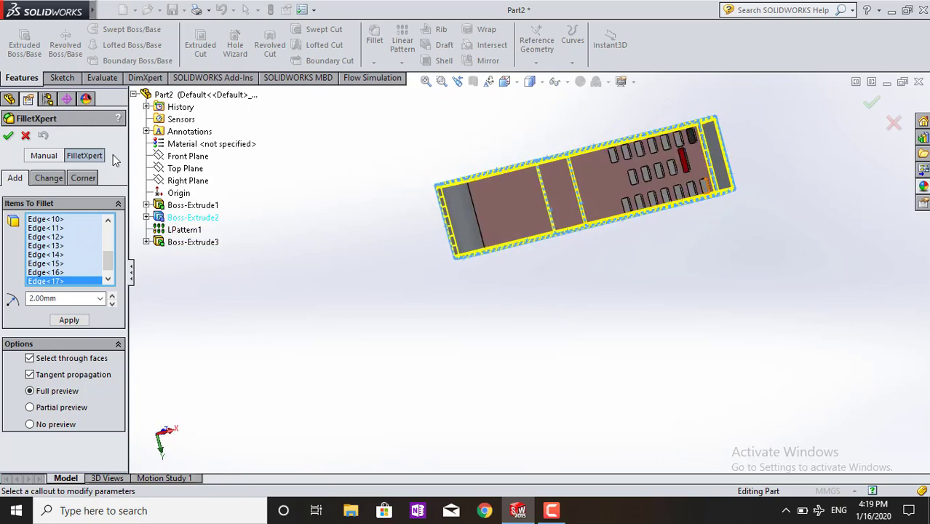
# Apply the 2.00mm fillet as Fillet1 and orbit to inspect the rounded edges.
pyautogui.click(9, 136)
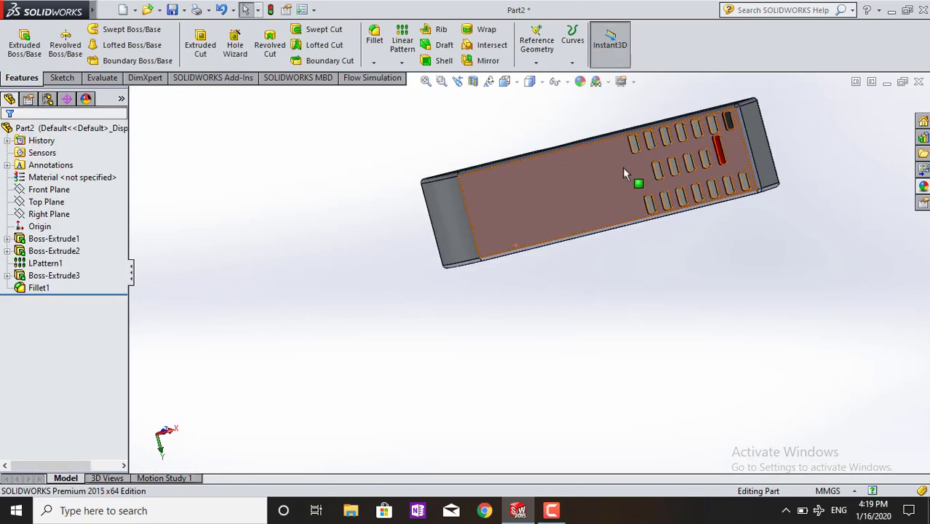
pyautogui.scroll(-4, 622, 167)
pyautogui.moveTo(857, 271)
pyautogui.mouseDown(button='middle')
pyautogui.moveTo(820, 241)
pyautogui.moveTo(795, 262)
pyautogui.moveTo(808, 181)
pyautogui.moveTo(694, 291)
pyautogui.moveTo(601, 322)
pyautogui.moveTo(441, 248)
pyautogui.moveTo(476, 294)
pyautogui.moveTo(438, 332)
pyautogui.moveTo(475, 189)
pyautogui.moveTo(467, 170)
pyautogui.moveTo(560, 138)
pyautogui.moveTo(616, 217)
pyautogui.moveTo(631, 154)
pyautogui.moveTo(446, 376)
pyautogui.moveTo(543, 182)
pyautogui.mouseUp(button='middle')
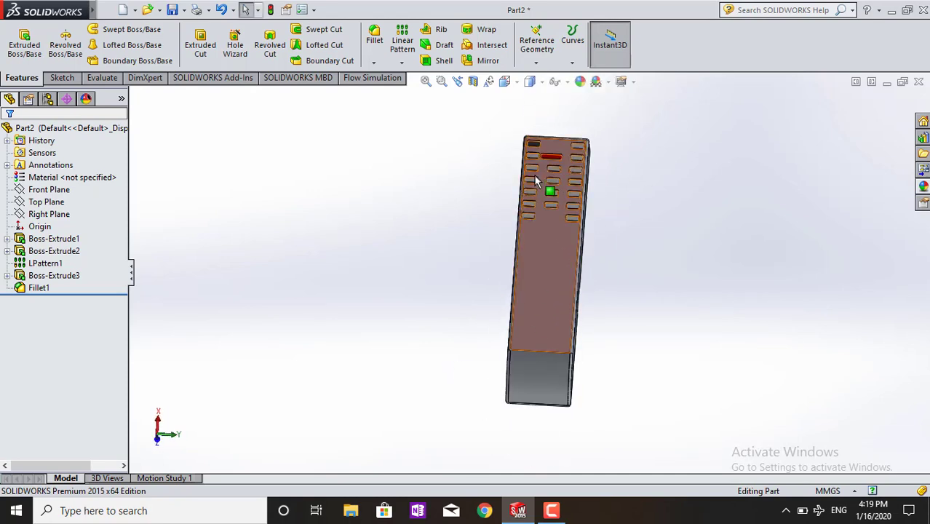
pyautogui.scroll(-3, 534, 181)
pyautogui.moveTo(651, 229)
pyautogui.mouseDown(button='middle')
pyautogui.moveTo(558, 331)
pyautogui.moveTo(600, 311)
pyautogui.mouseUp(button='middle')
# Show the remote from the Back view, zoom in, and select its top face.
pyautogui.click(600, 312)
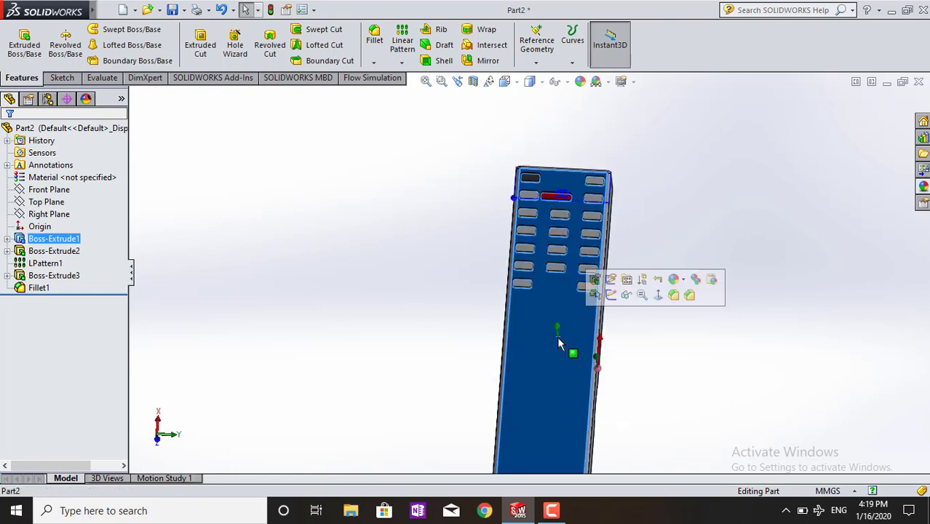
pyautogui.click(507, 82)
pyautogui.click(556, 132)
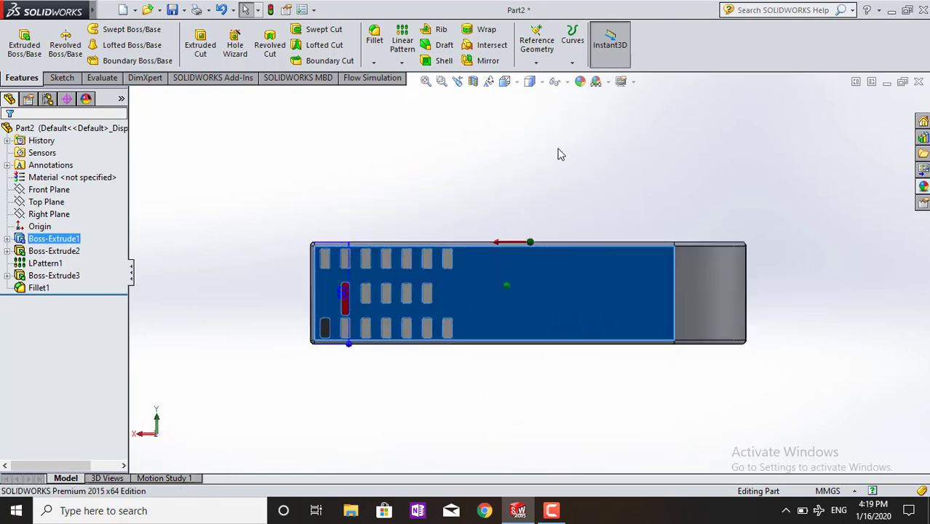
pyautogui.click(511, 374)
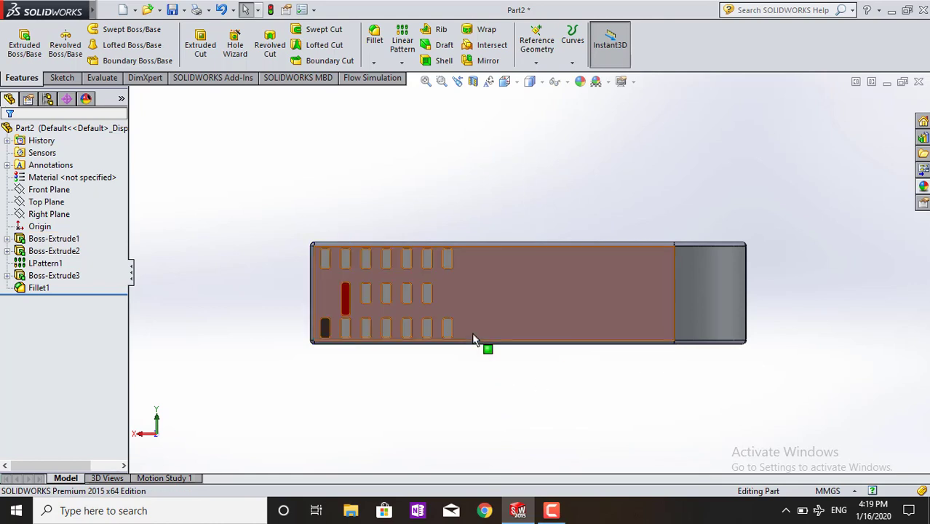
pyautogui.scroll(-2, 474, 336)
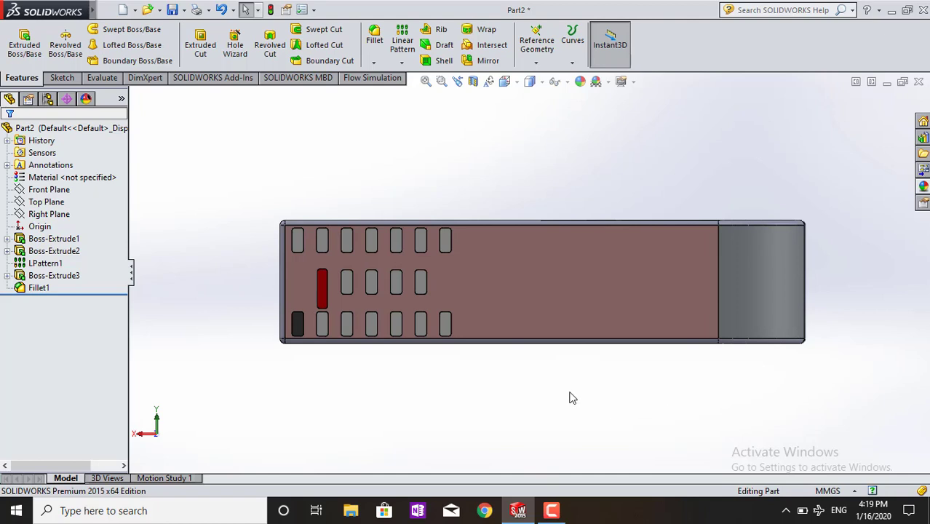
pyautogui.scroll(-1, 572, 398)
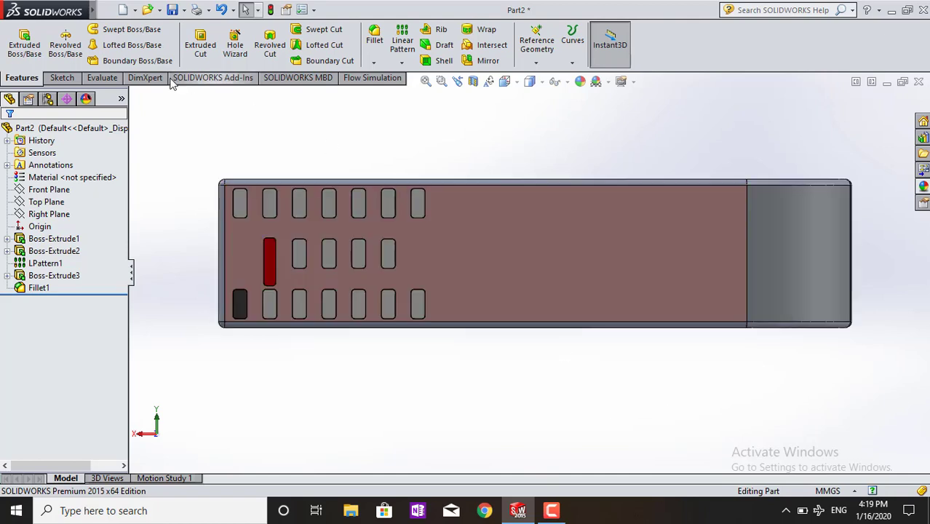
pyautogui.click(470, 248)
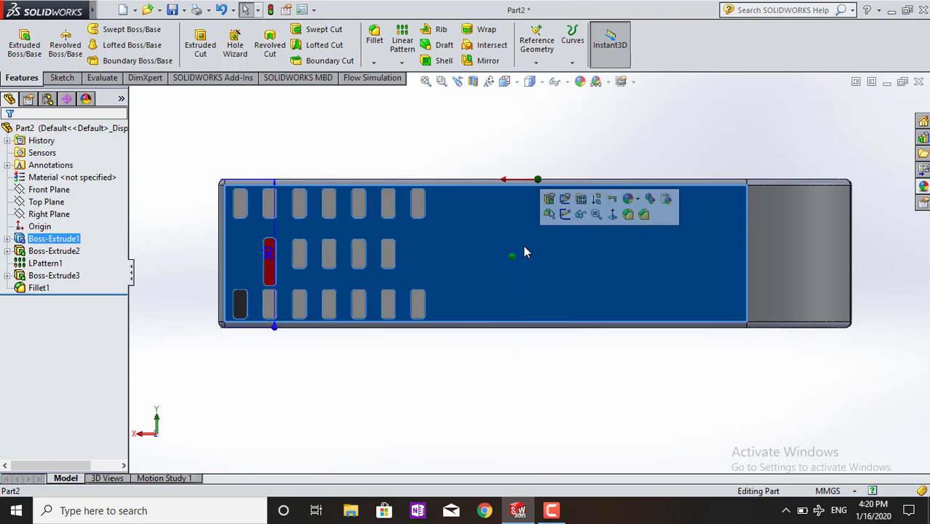
# Sketch a circle of radius 4.6 in the middle of the top face.
pyautogui.click(565, 217)
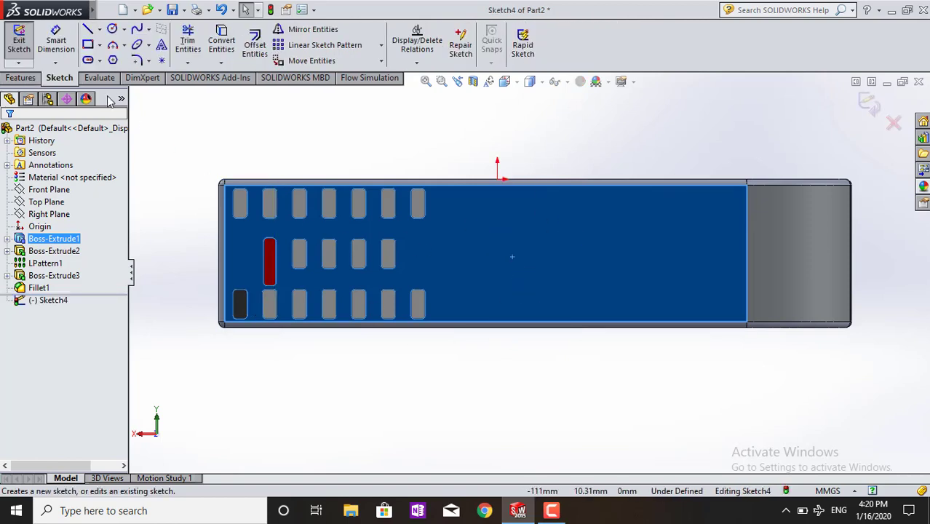
pyautogui.click(113, 31)
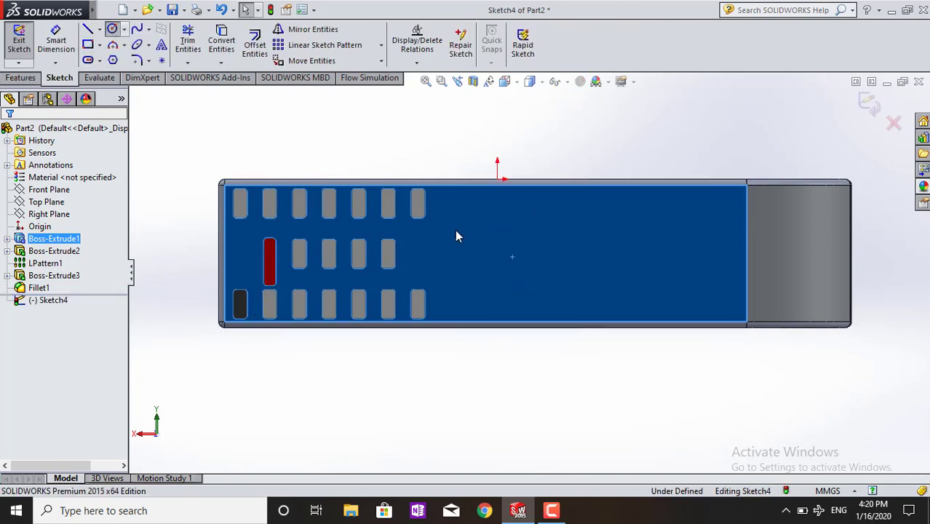
pyautogui.click(512, 256)
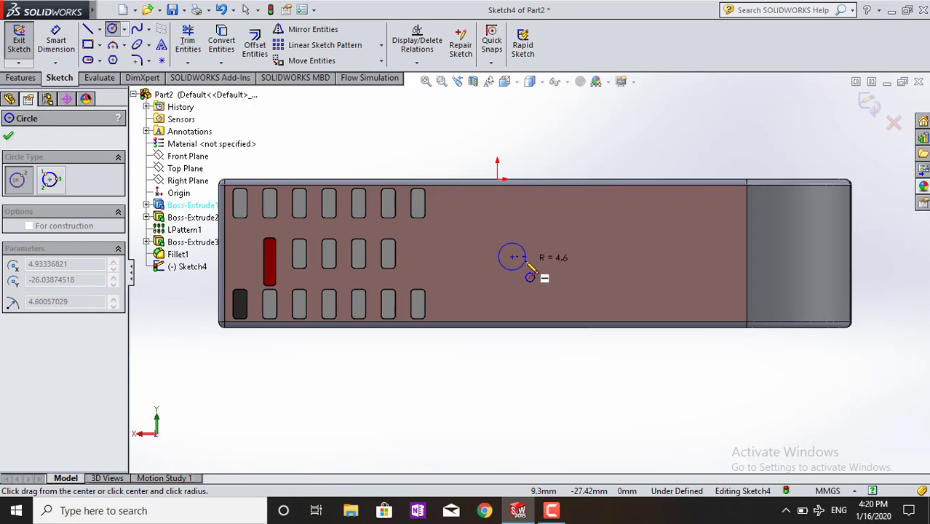
pyautogui.click(529, 269)
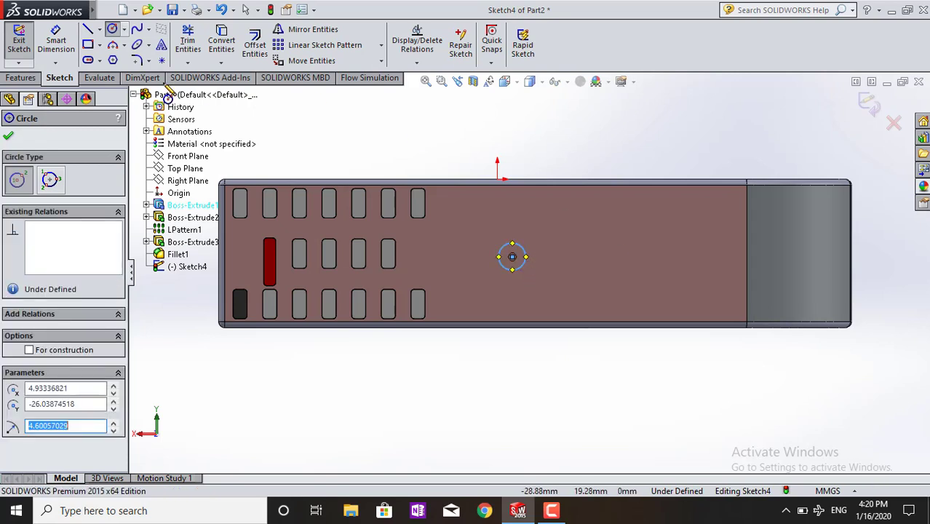
pyautogui.click(9, 137)
# Extrude the circle 2.00mm into a raised round button, Boss-Extrude4.
pyautogui.click(22, 78)
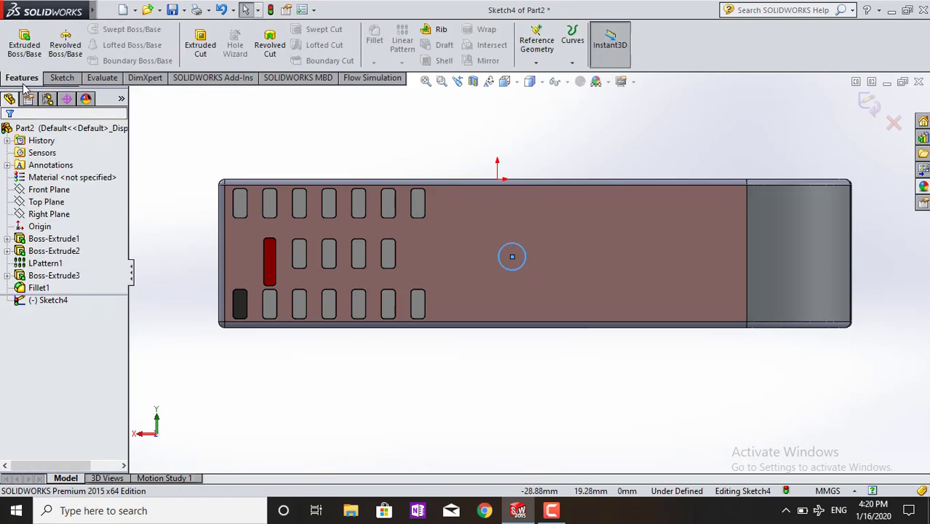
pyautogui.click(24, 44)
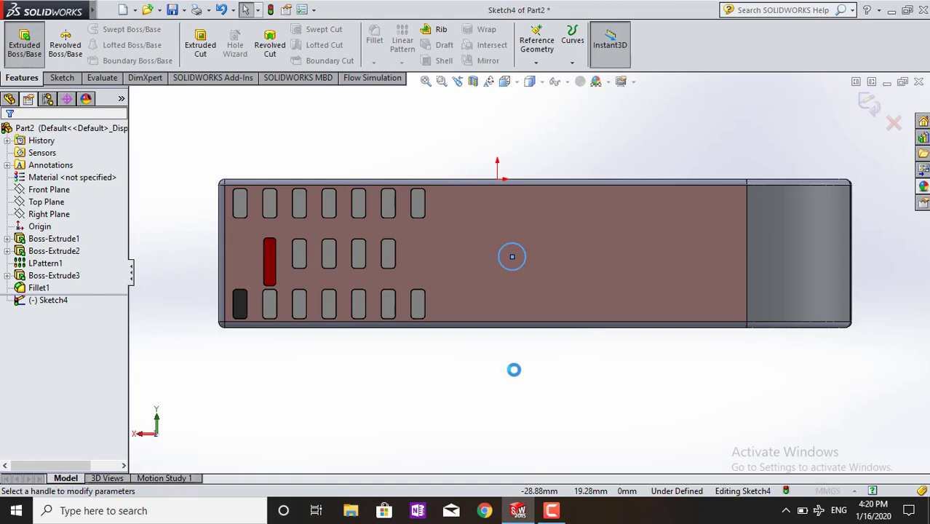
pyautogui.moveTo(520, 315); pyautogui.dragTo(510, 262, button='middle')
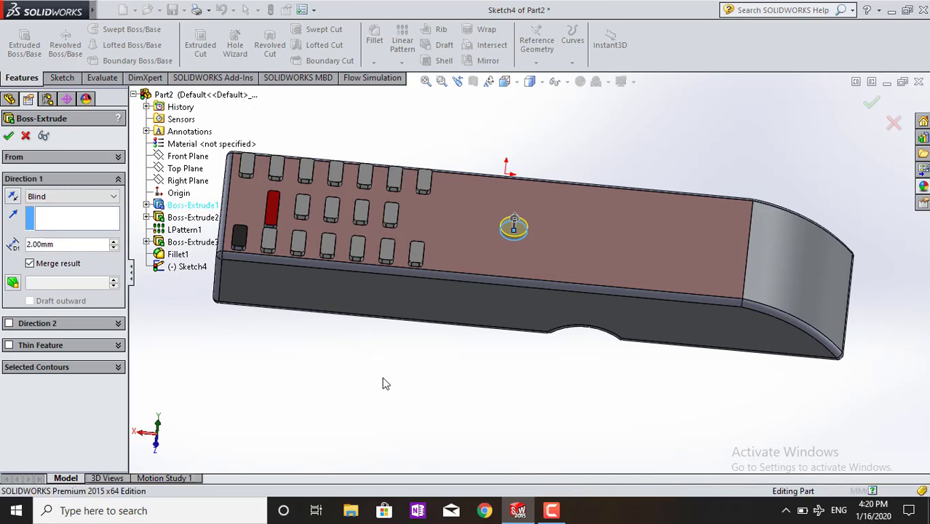
pyautogui.press('Return')
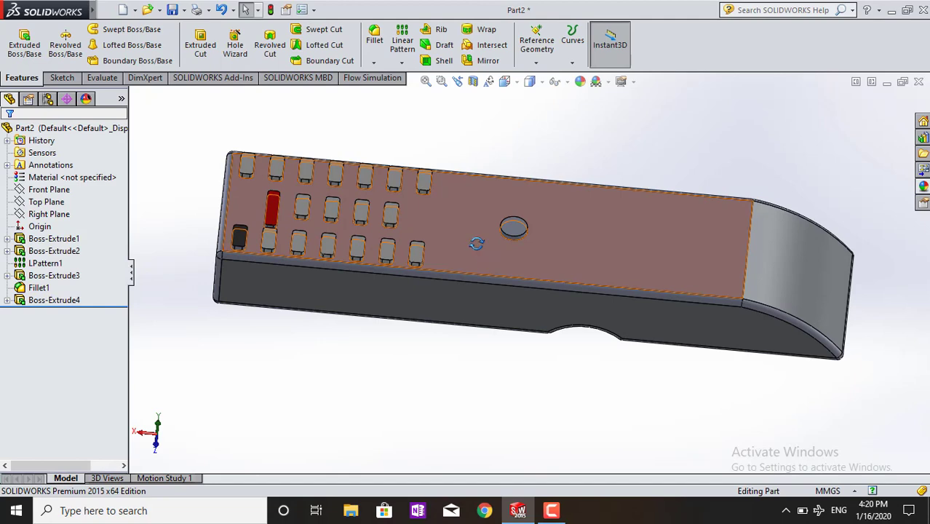
pyautogui.moveTo(476, 244)
pyautogui.mouseDown(button='middle')
pyautogui.moveTo(484, 262)
pyautogui.moveTo(461, 316)
pyautogui.mouseUp(button='middle')
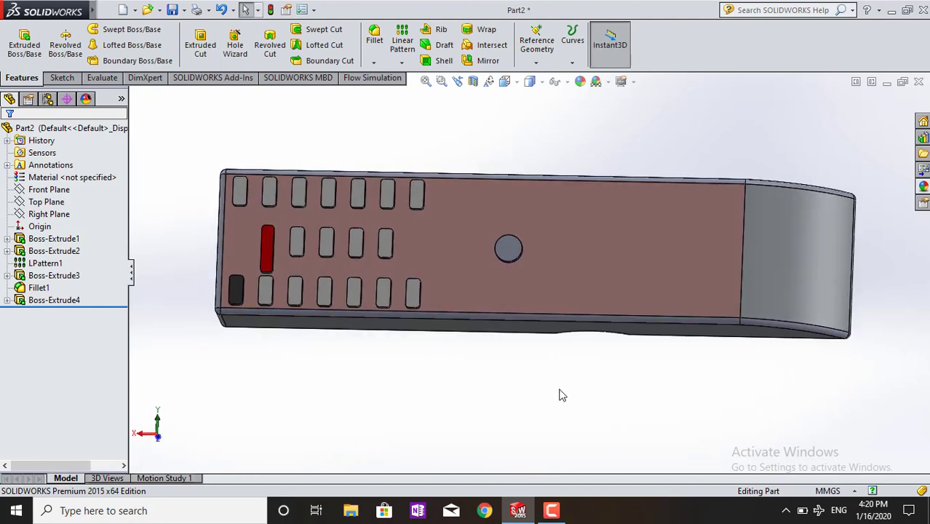
# Open a new sketch on the top face, viewed from the Front and zoomed in.
pyautogui.click(502, 261)
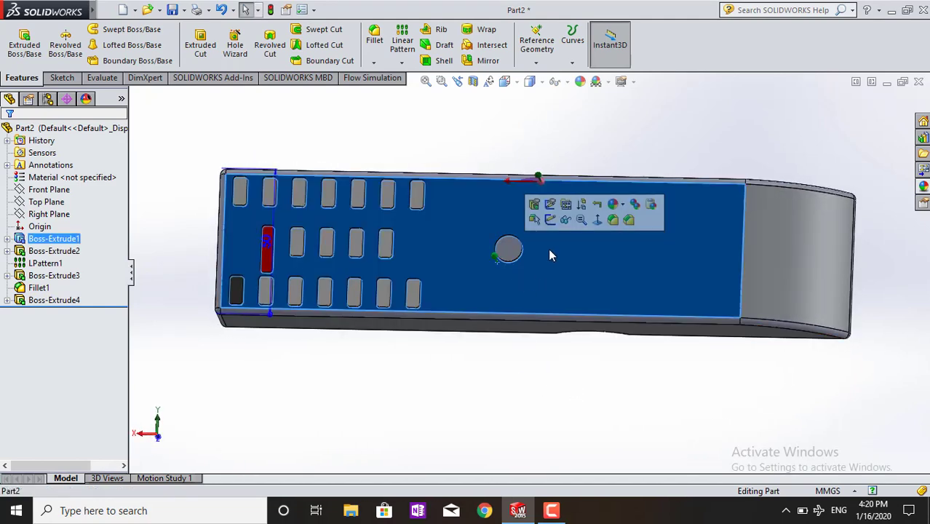
pyautogui.click(550, 227)
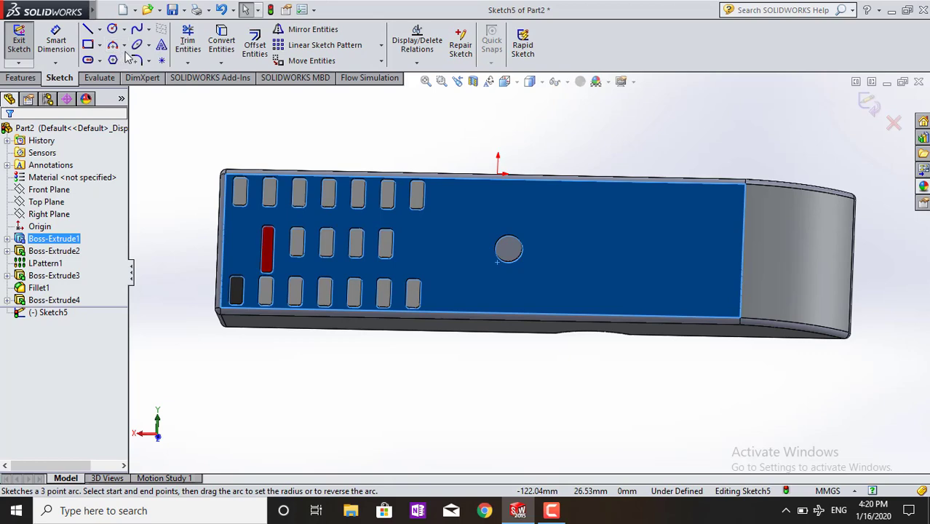
pyautogui.click(137, 28)
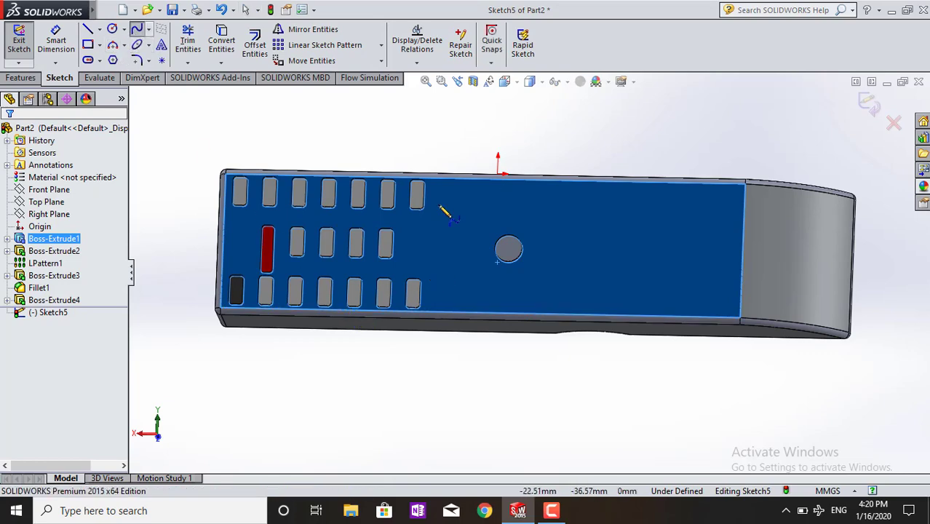
pyautogui.click(507, 83)
pyautogui.click(571, 154)
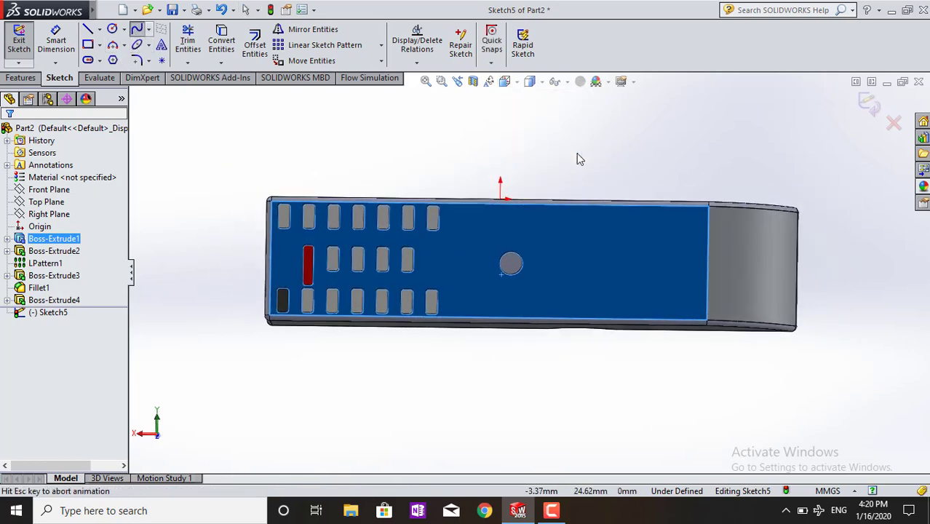
pyautogui.scroll(-3, 440, 224)
pyautogui.keyDown('ctrl'); pyautogui.moveTo(642, 444); pyautogui.dragTo(613, 399, button='middle'); pyautogui.keyUp('ctrl')
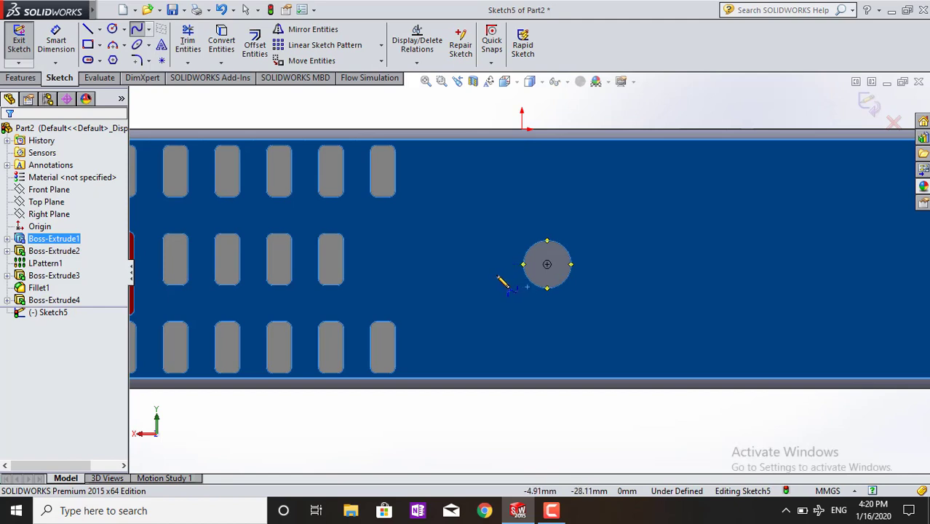
# Sketch a short spline beside the center circle, then delete it.
pyautogui.click(500, 278)
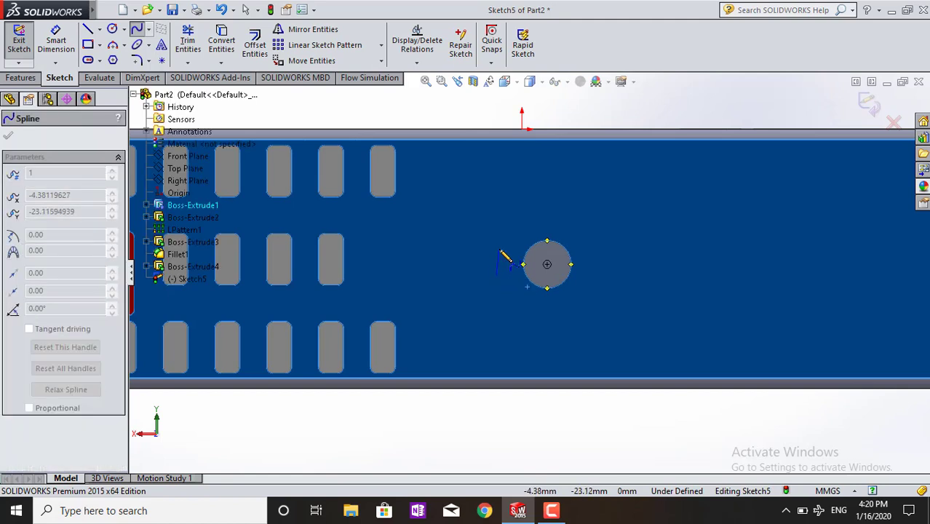
pyautogui.click(499, 246)
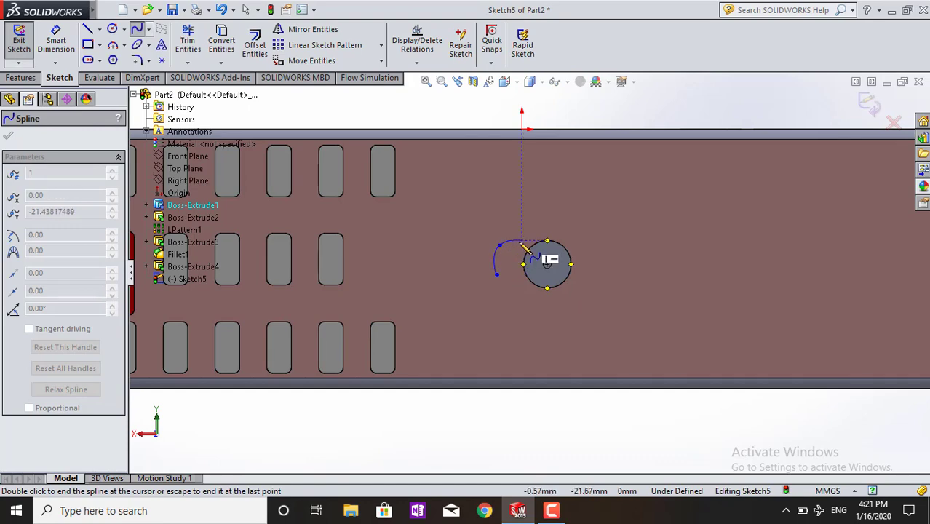
pyautogui.press('Escape')
pyautogui.click(498, 254)
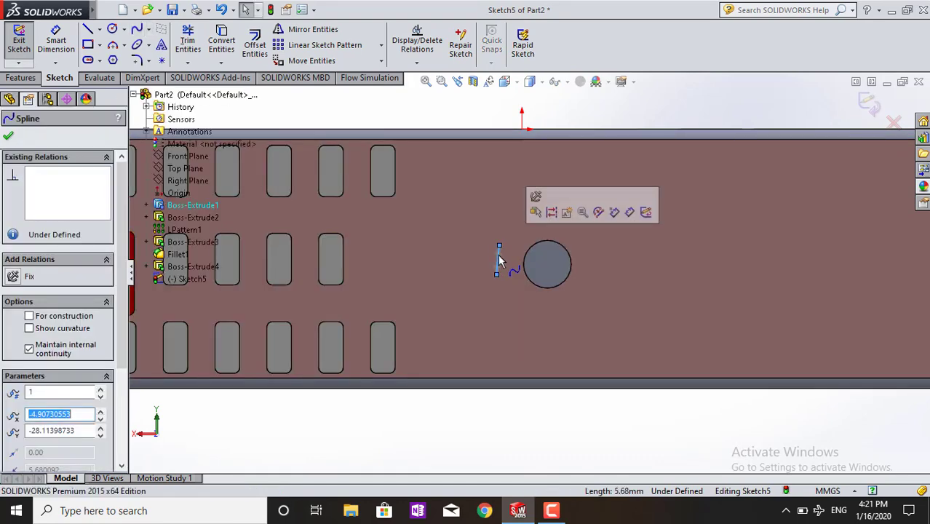
pyautogui.press('Delete')
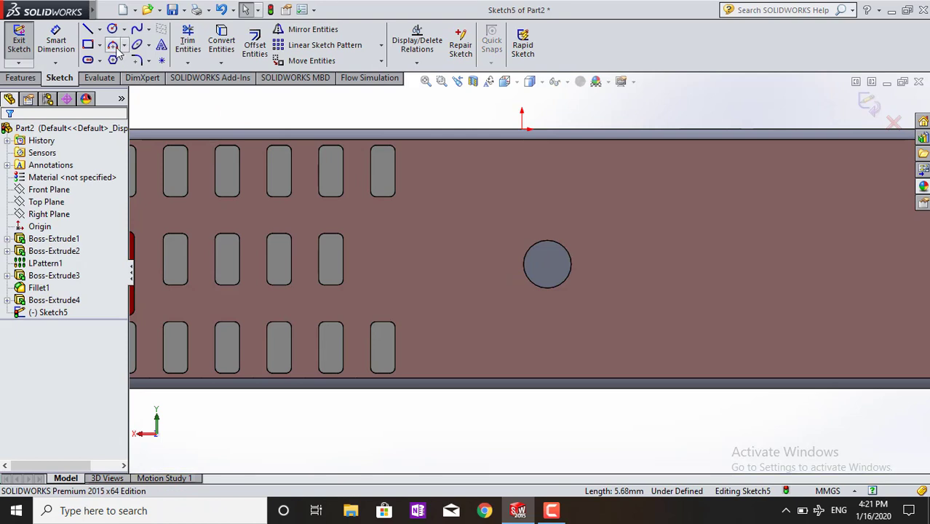
# Try a 3 Point Arc beside the circle and delete the stray small arc.
pyautogui.click(115, 47)
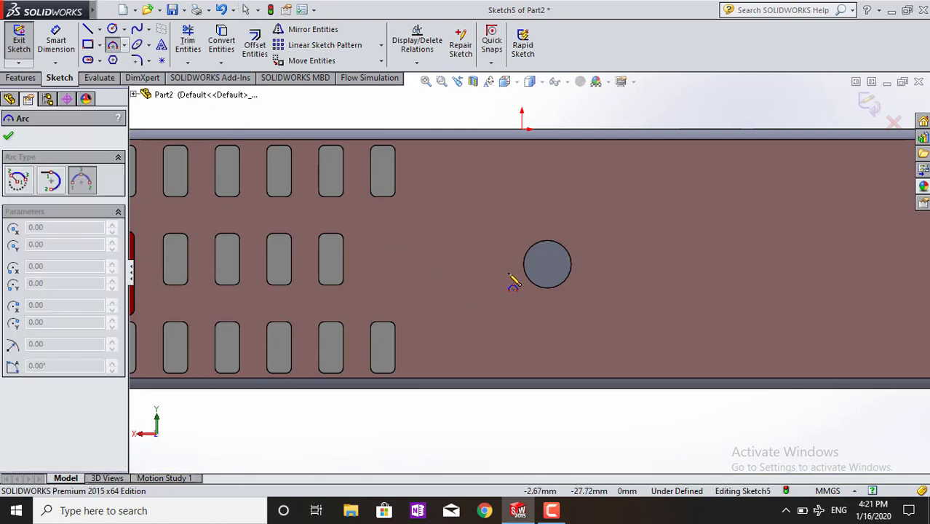
pyautogui.click(515, 262)
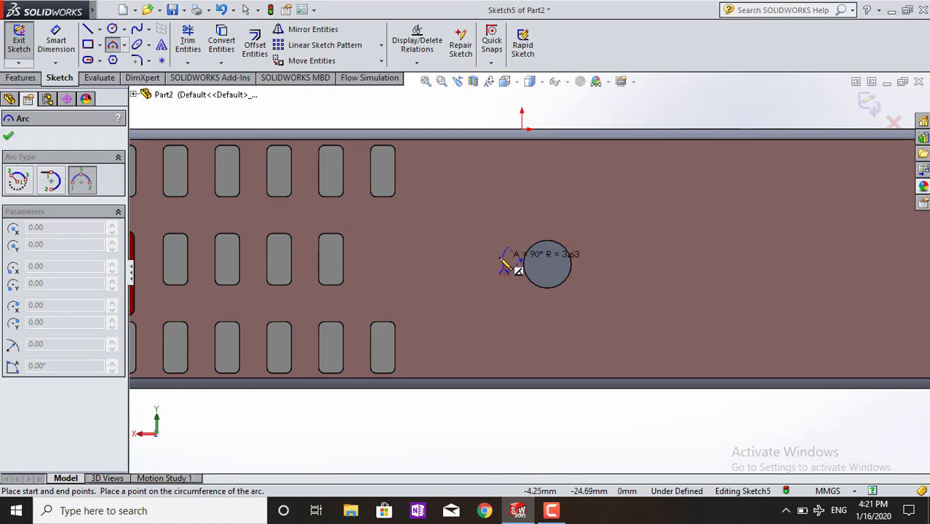
pyautogui.click(502, 260)
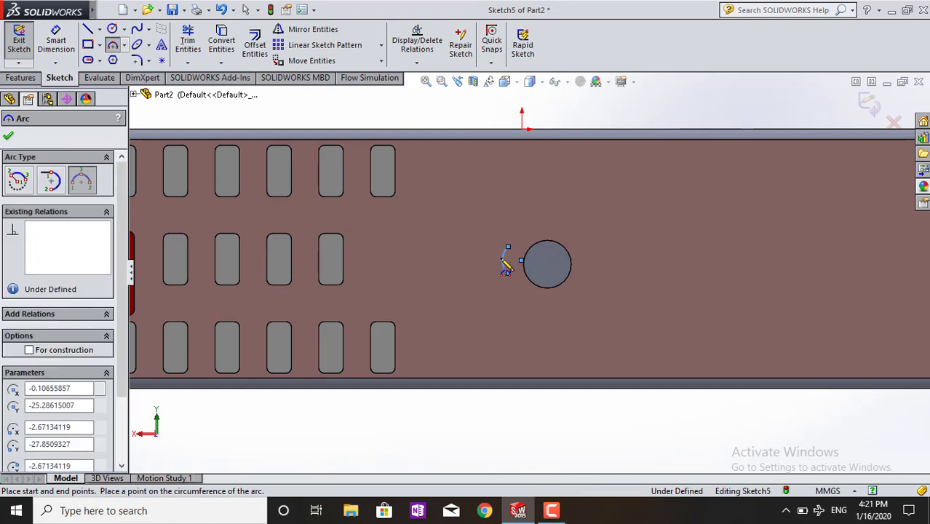
pyautogui.press('Escape')
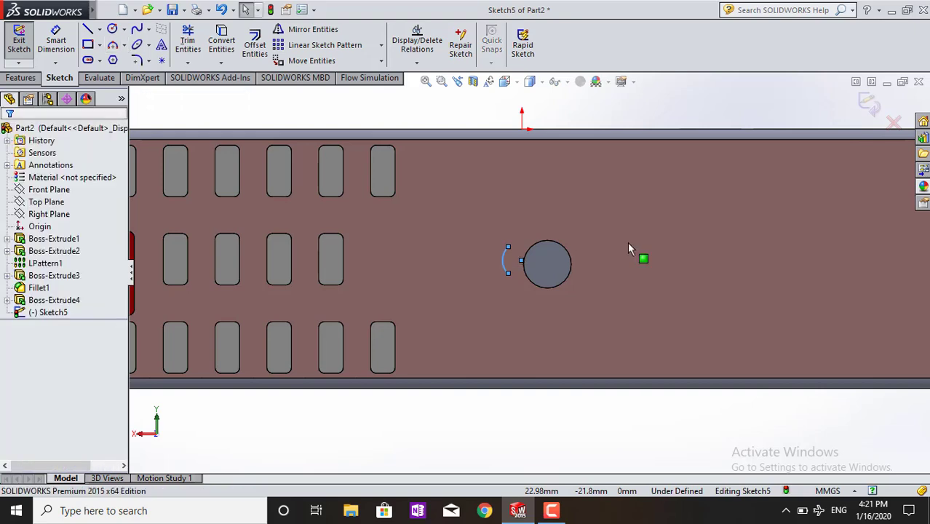
pyautogui.click(113, 45)
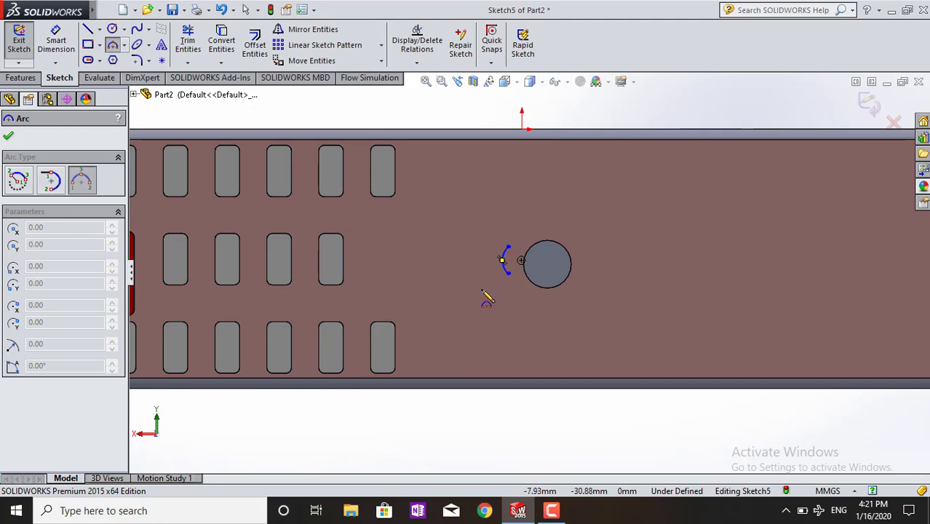
pyautogui.click(486, 296)
pyautogui.press('Escape')
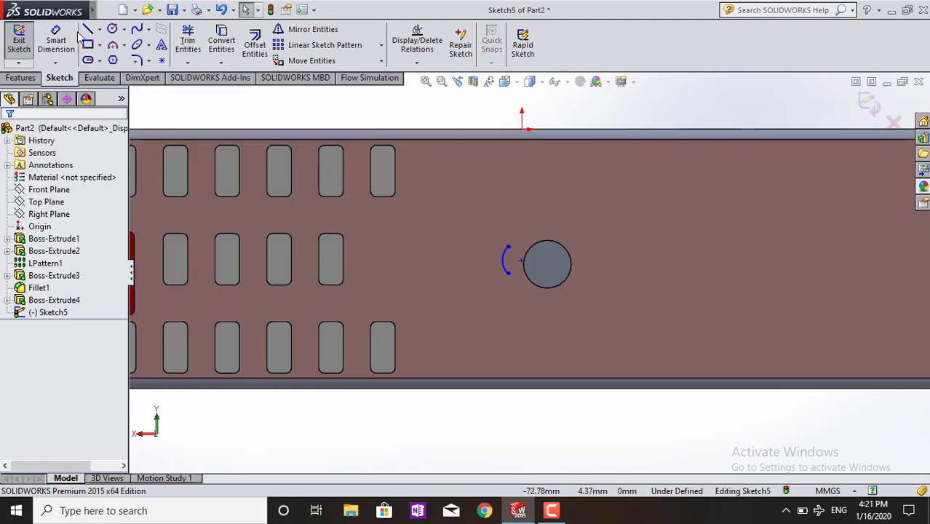
pyautogui.press('Return')
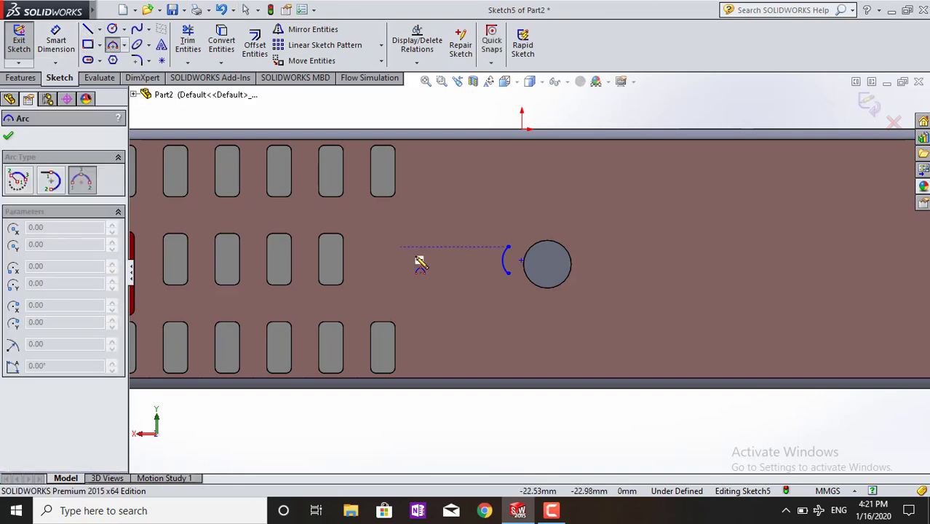
pyautogui.press('Escape')
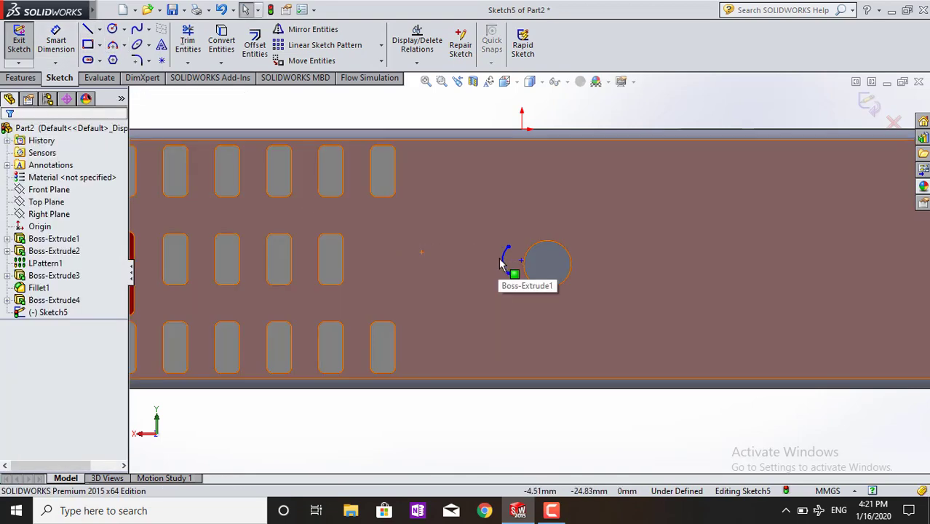
pyautogui.click(505, 263)
pyautogui.press('Delete')
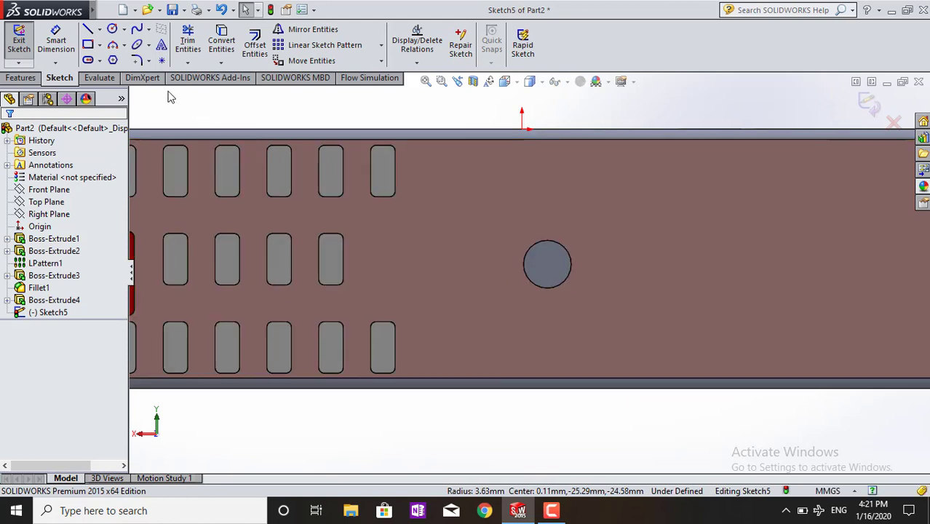
# Sketch an inner 90° arc and a larger concentric 90° arc left of the center circle.
pyautogui.click(114, 45)
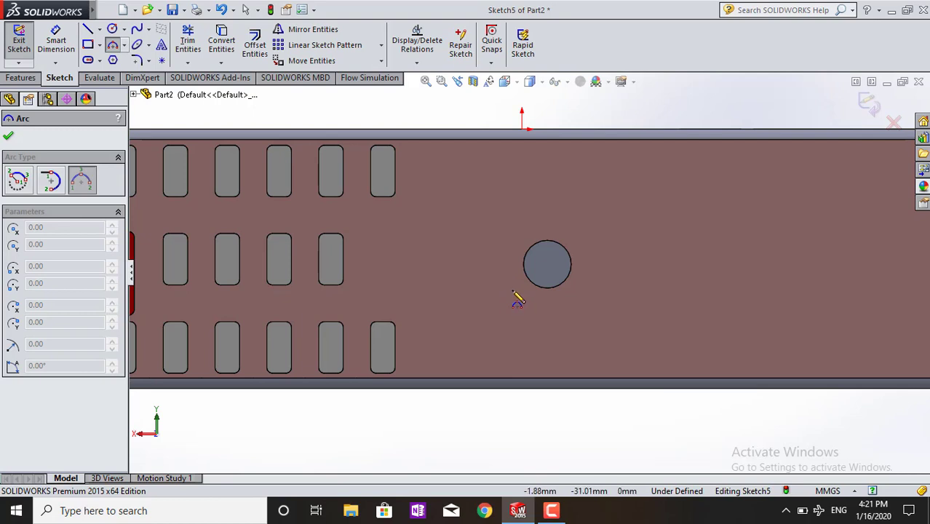
pyautogui.click(512, 291)
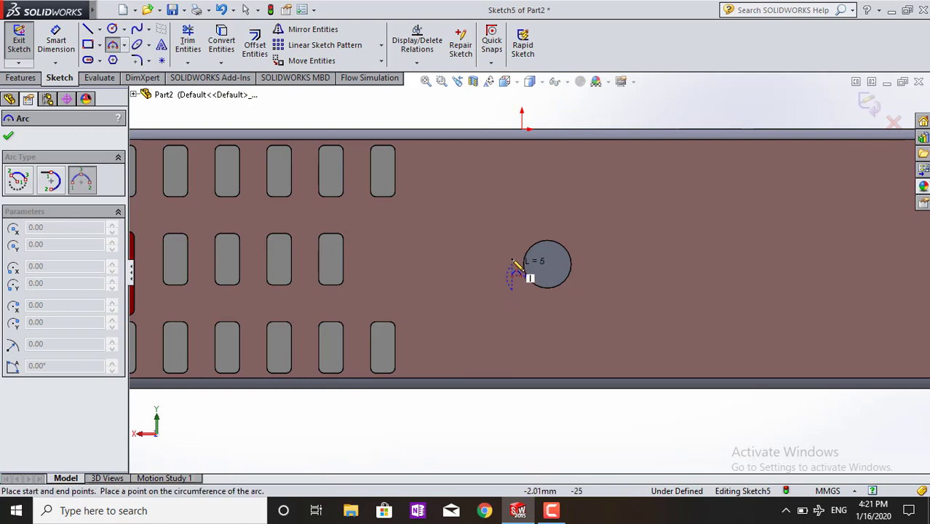
pyautogui.click(514, 241)
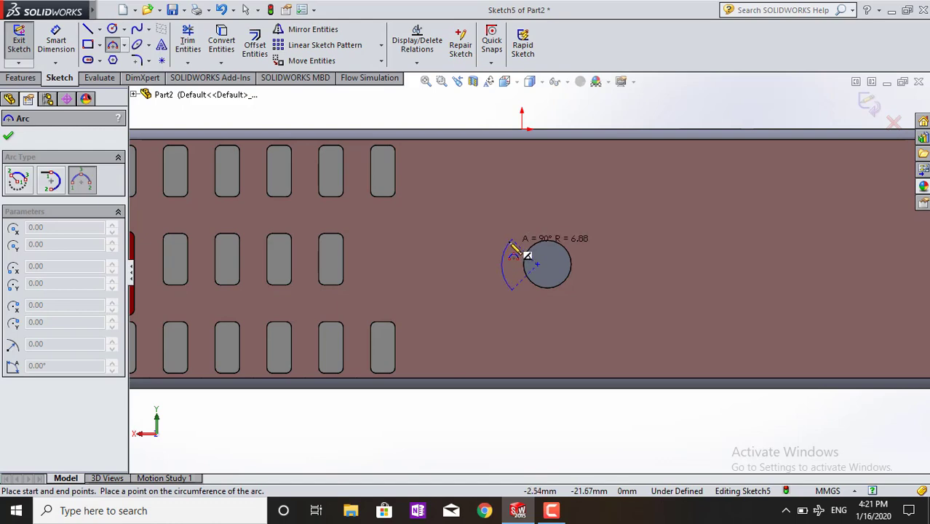
pyautogui.click(512, 253)
pyautogui.press('Escape')
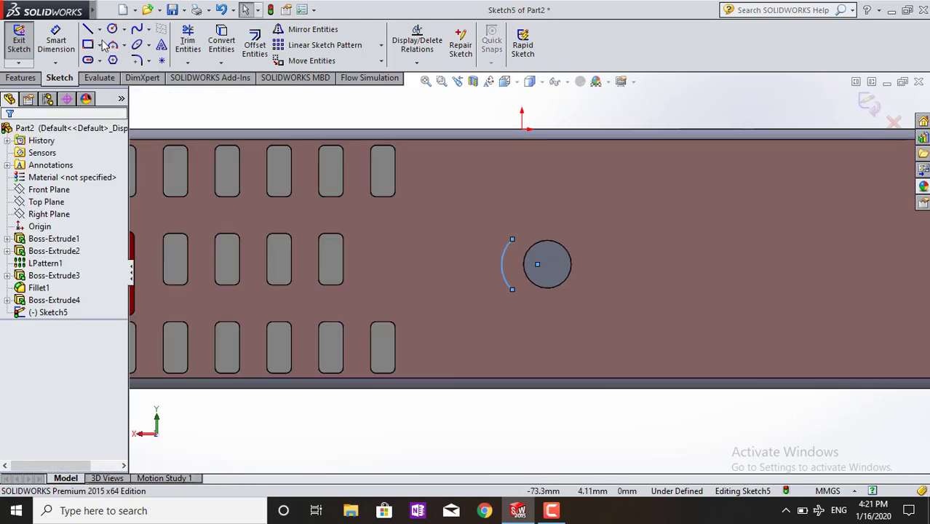
pyautogui.click(113, 46)
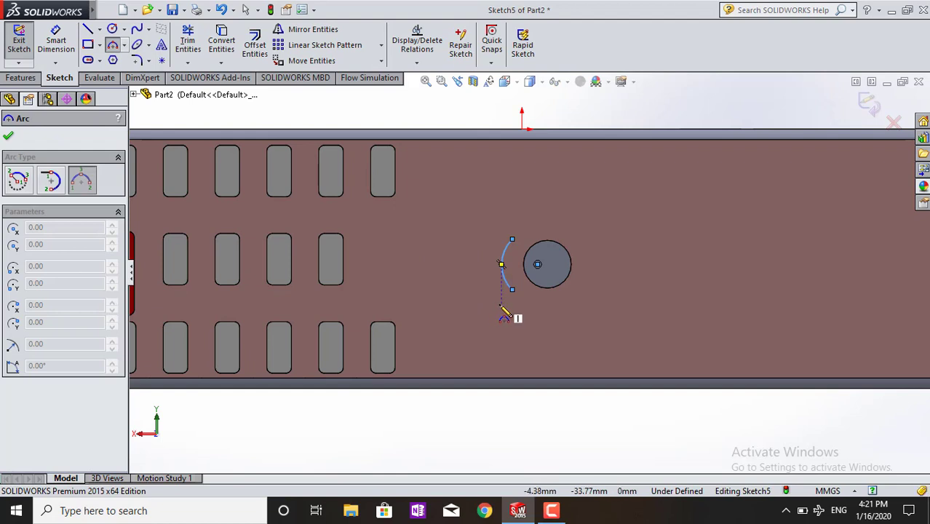
pyautogui.click(501, 264)
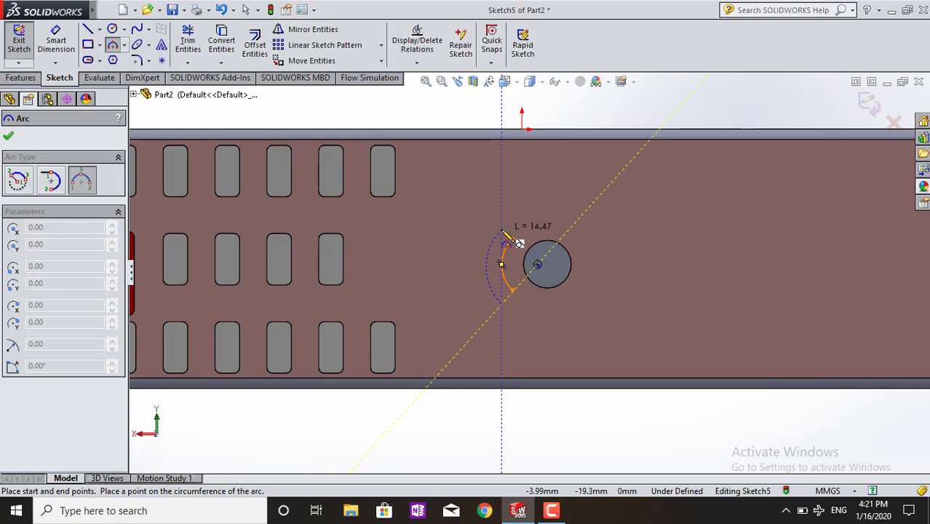
pyautogui.click(508, 236)
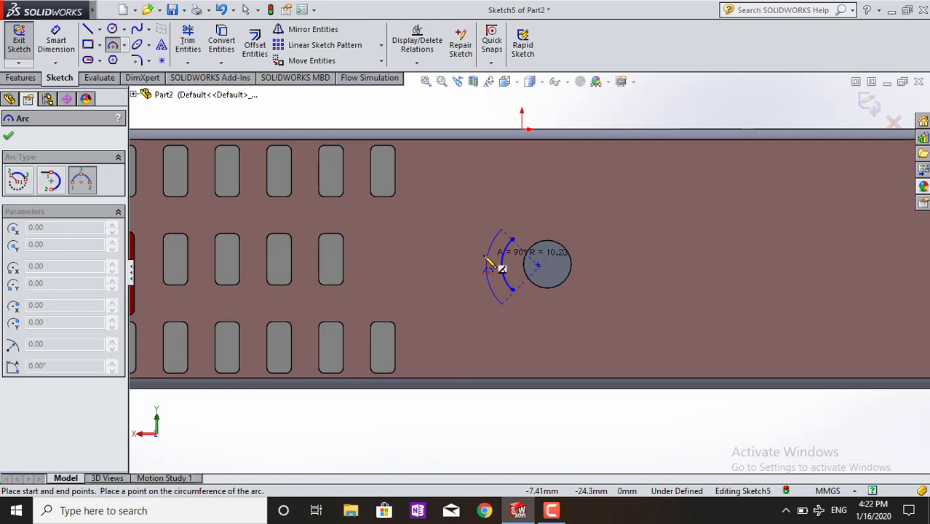
pyautogui.click(485, 258)
pyautogui.press('Escape')
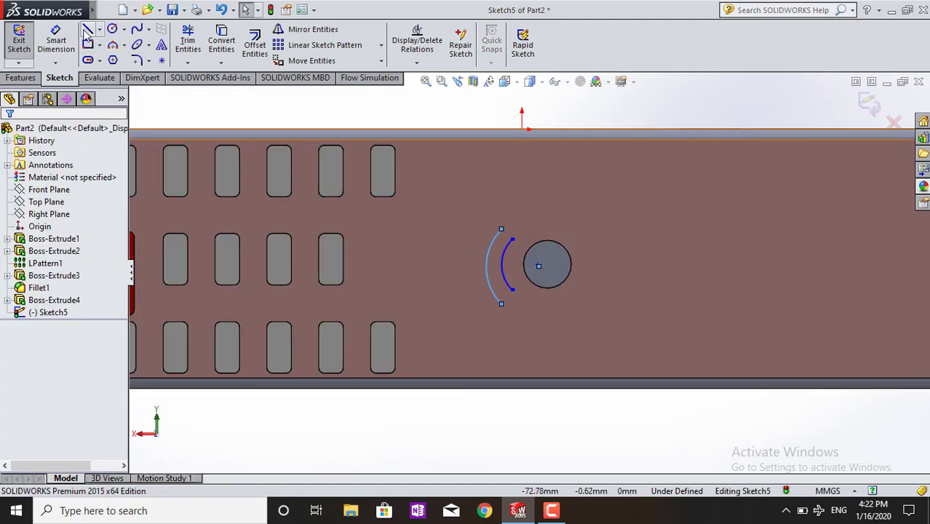
pyautogui.click(87, 31)
# Draw two short lines joining the top ends and the bottom ends of the two arcs.
pyautogui.click(511, 240)
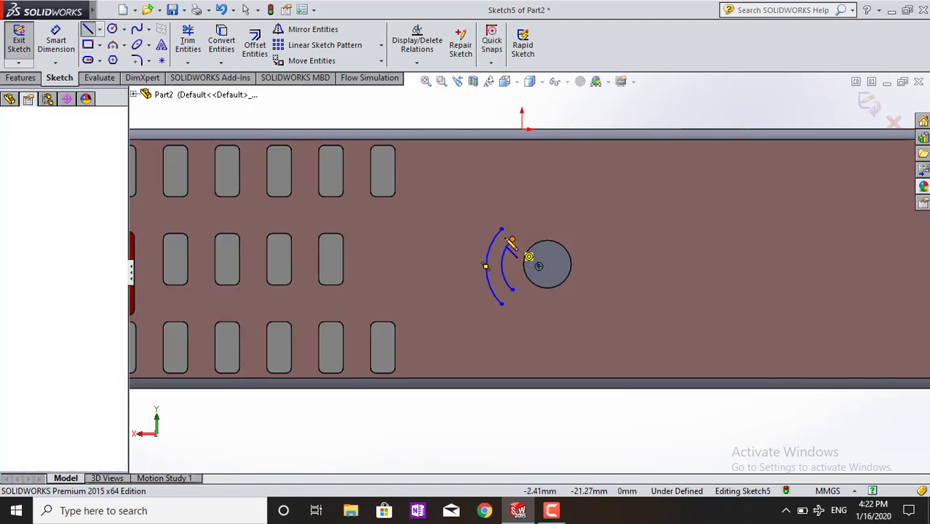
pyautogui.click(507, 236)
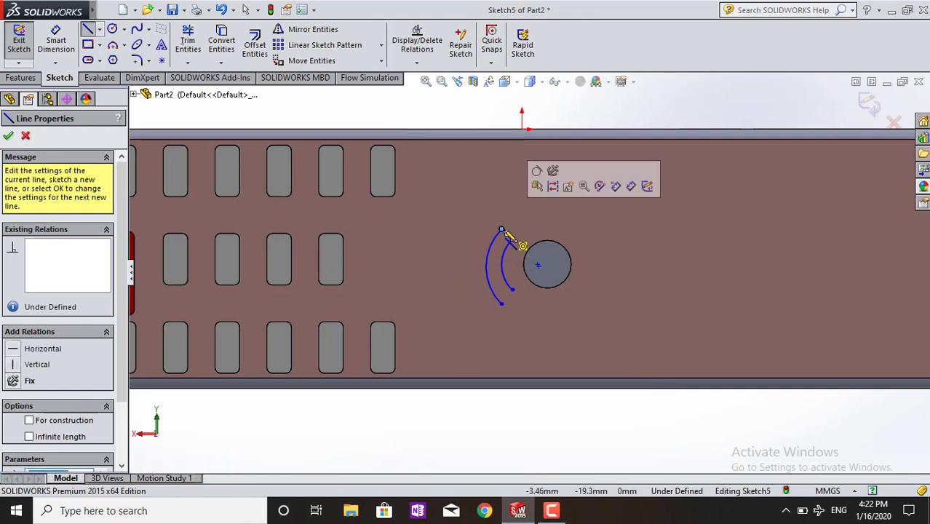
pyautogui.scroll(-1, 513, 291)
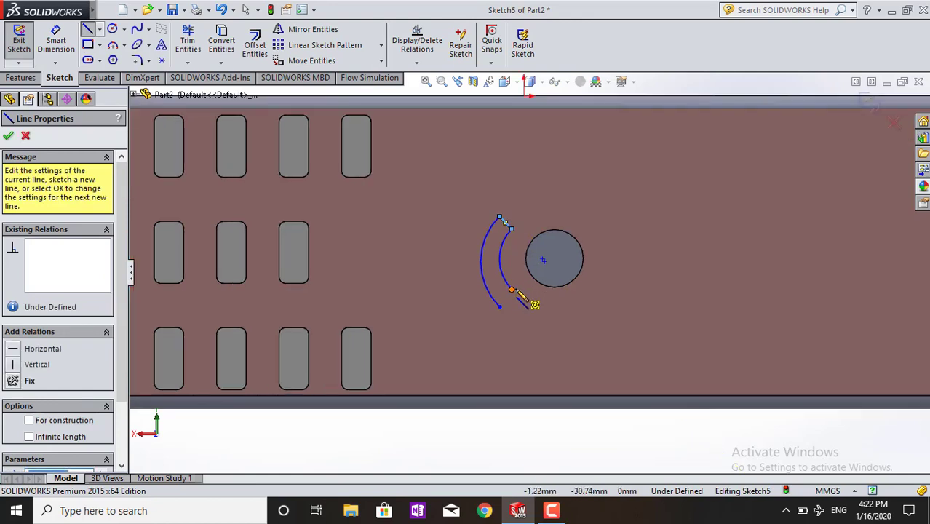
pyautogui.click(512, 292)
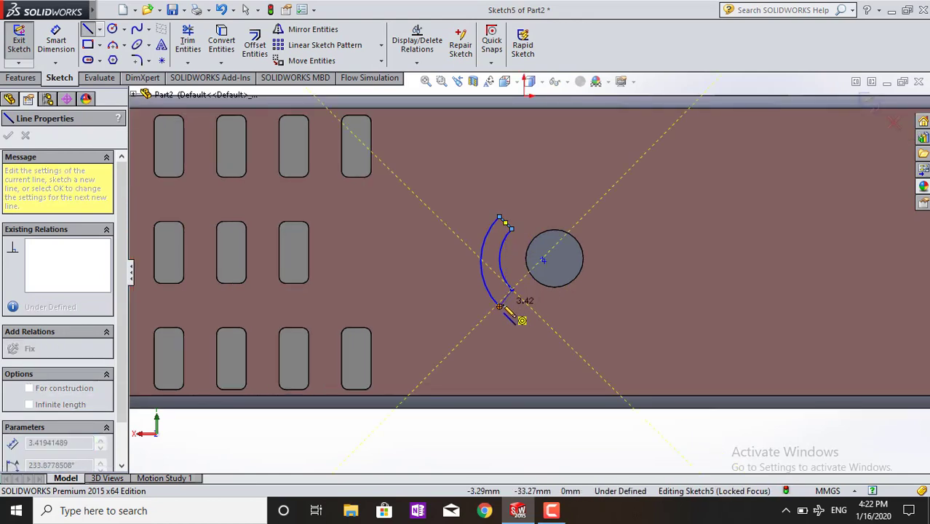
pyautogui.click(499, 307)
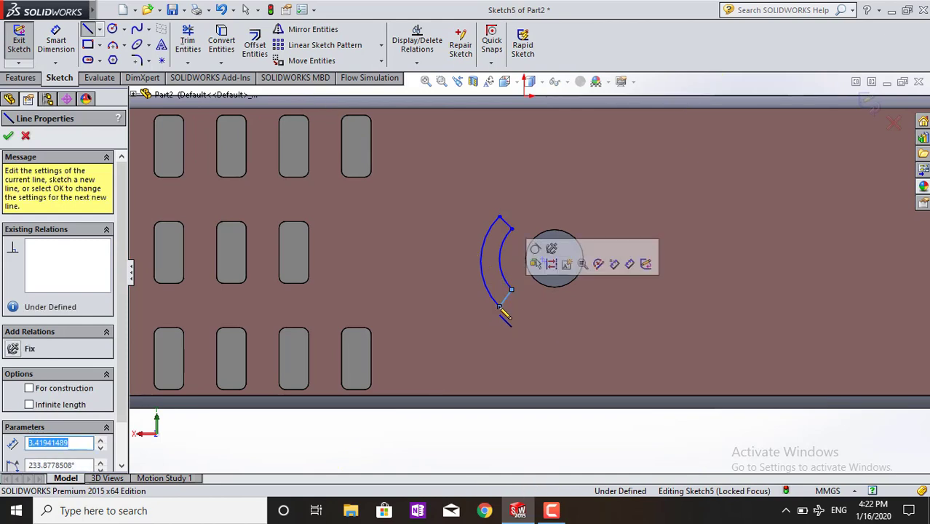
pyautogui.press('Escape')
pyautogui.click(552, 510)
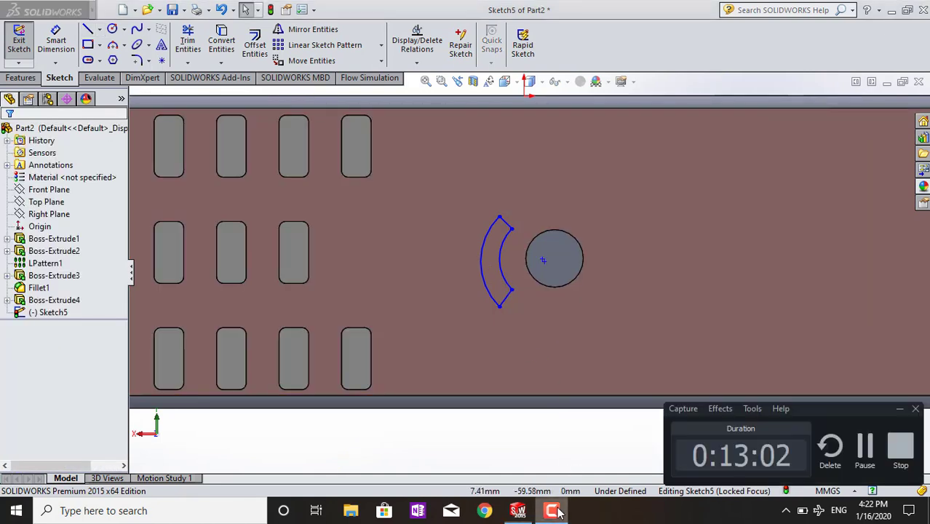
pyautogui.click(554, 511)
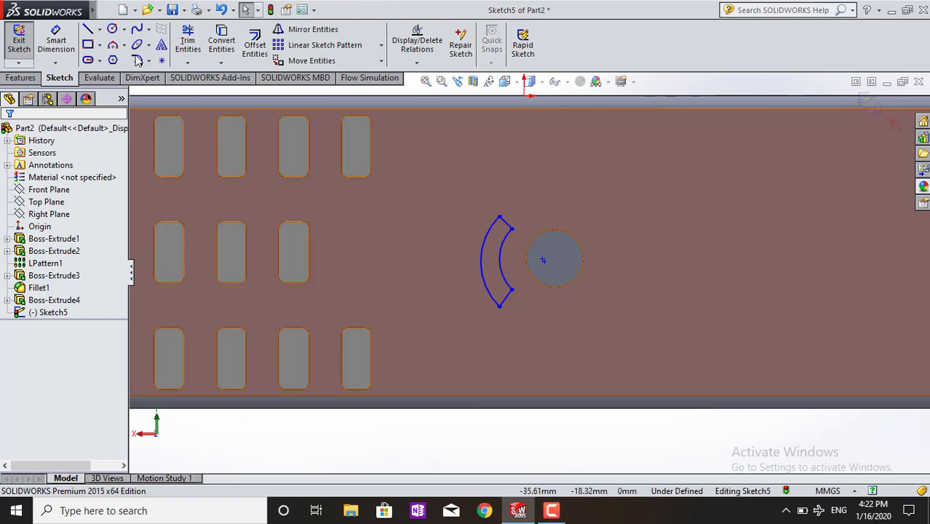
pyautogui.click(16, 79)
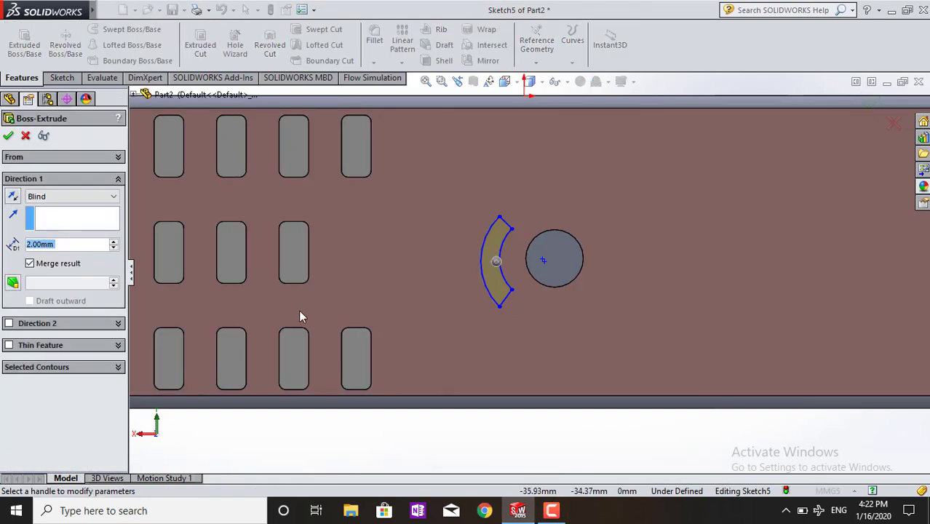
# Extrude the arc-shaped outline 2 mm into a curved button, Boss-Extrude5.
pyautogui.click(8, 136)
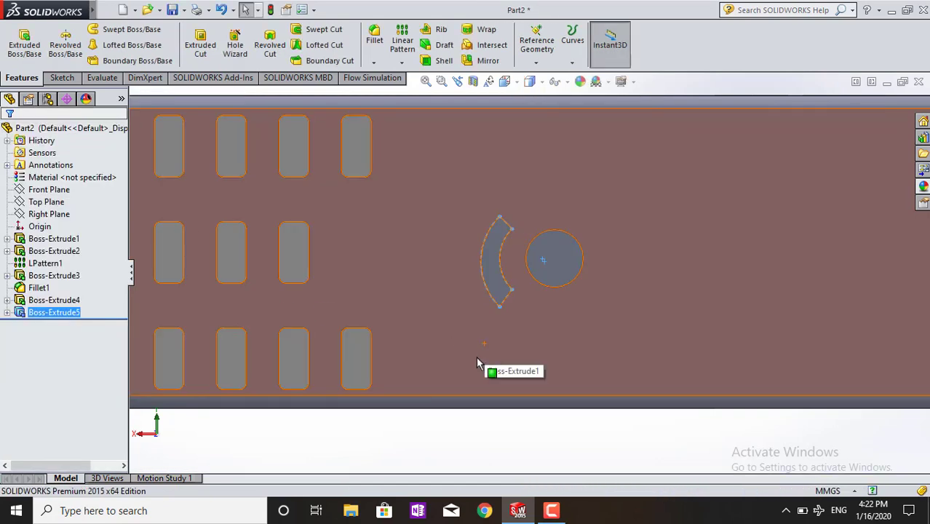
pyautogui.click(549, 452)
pyautogui.moveTo(549, 453)
pyautogui.mouseDown(button='middle')
pyautogui.moveTo(616, 454)
pyautogui.moveTo(613, 325)
pyautogui.mouseUp(button='middle')
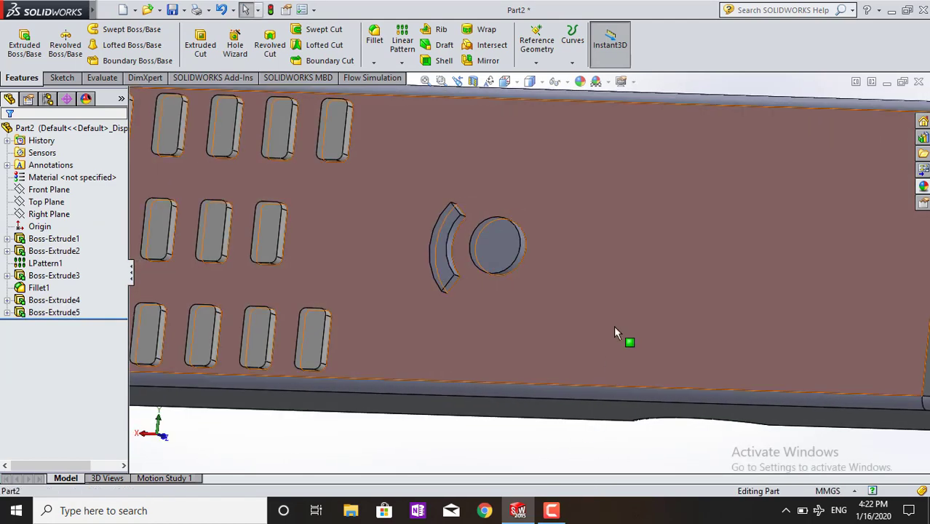
# View the top face Normal To and zoom in around the round button and arc.
pyautogui.click(614, 325)
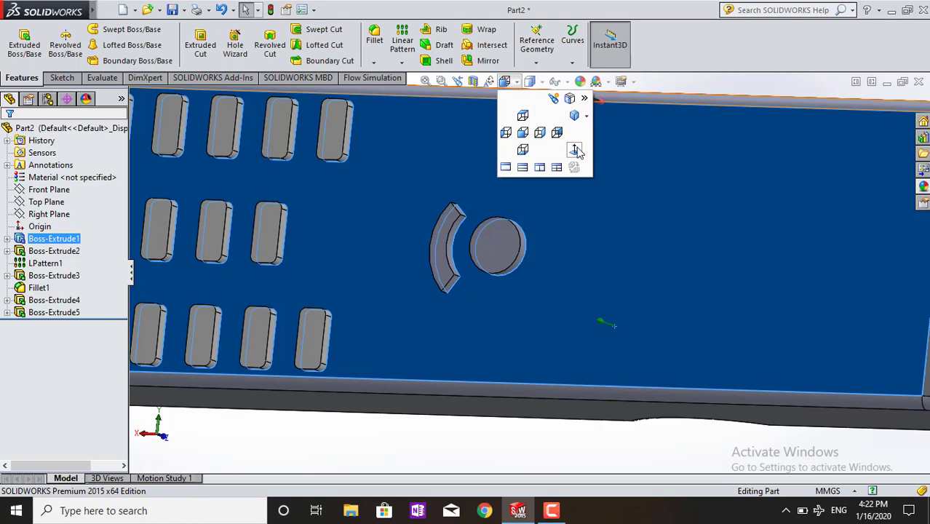
pyautogui.click(574, 150)
pyautogui.click(532, 357)
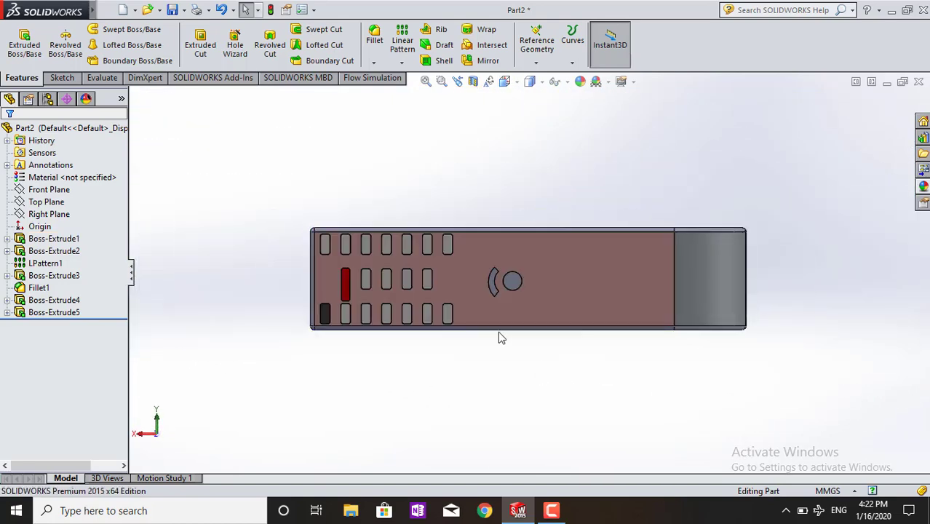
pyautogui.scroll(-2, 516, 312)
pyautogui.scroll(-1, 521, 284)
pyautogui.scroll(-1, 526, 262)
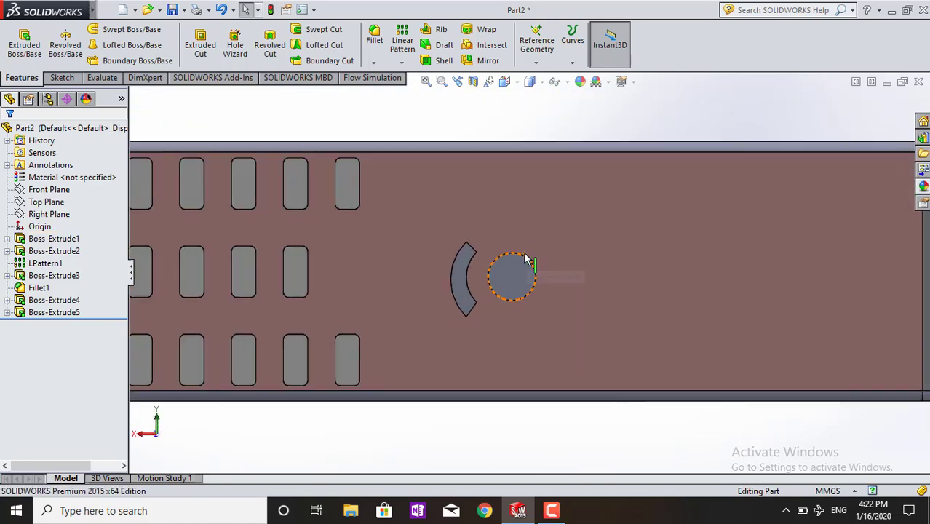
# Start a circular pattern of Boss-Extrude5, using the round centre button's edge as the axis.
pyautogui.click(401, 63)
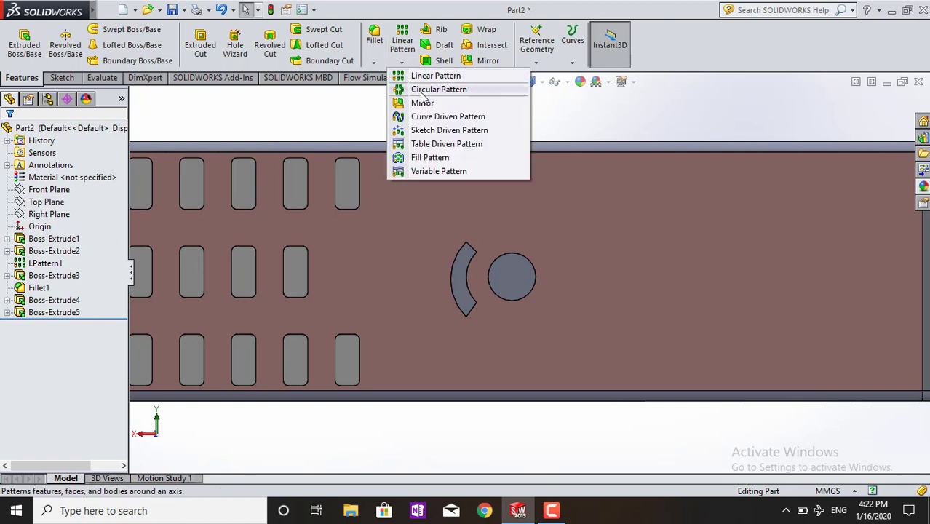
pyautogui.click(422, 90)
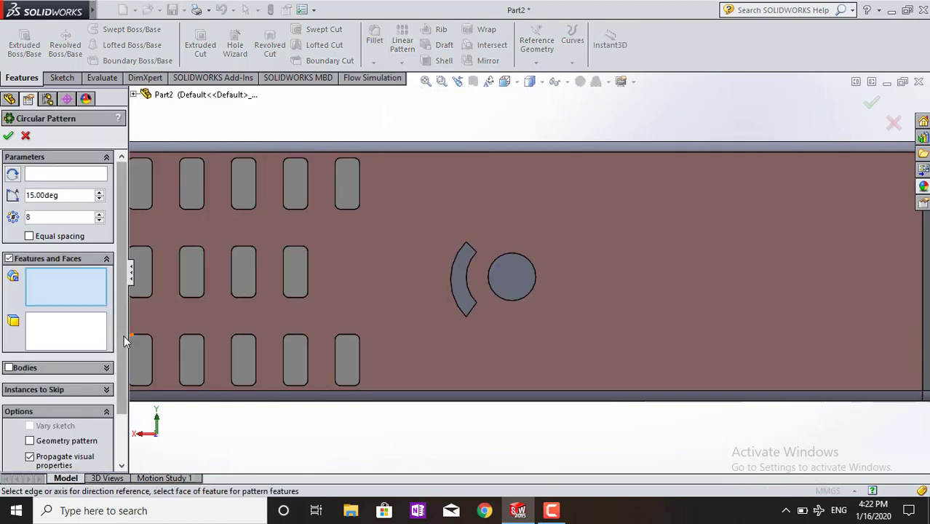
pyautogui.click(134, 95)
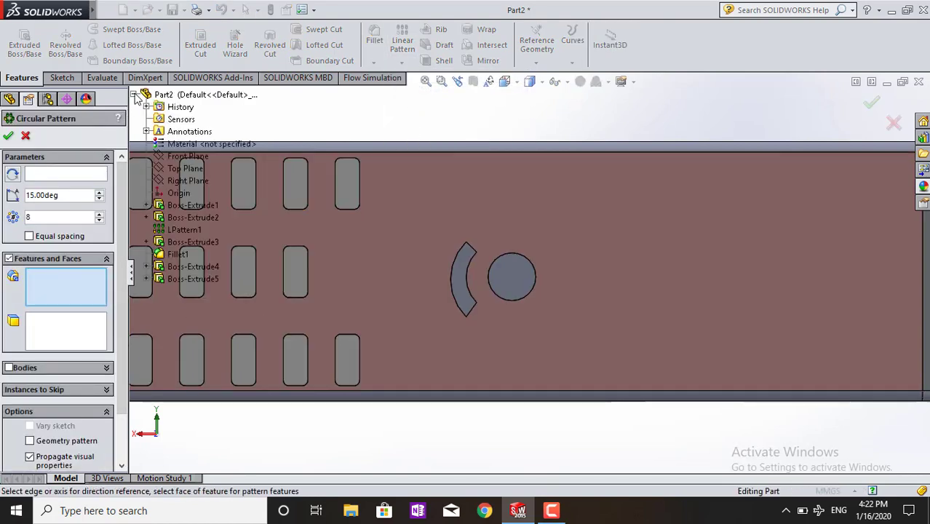
pyautogui.click(191, 277)
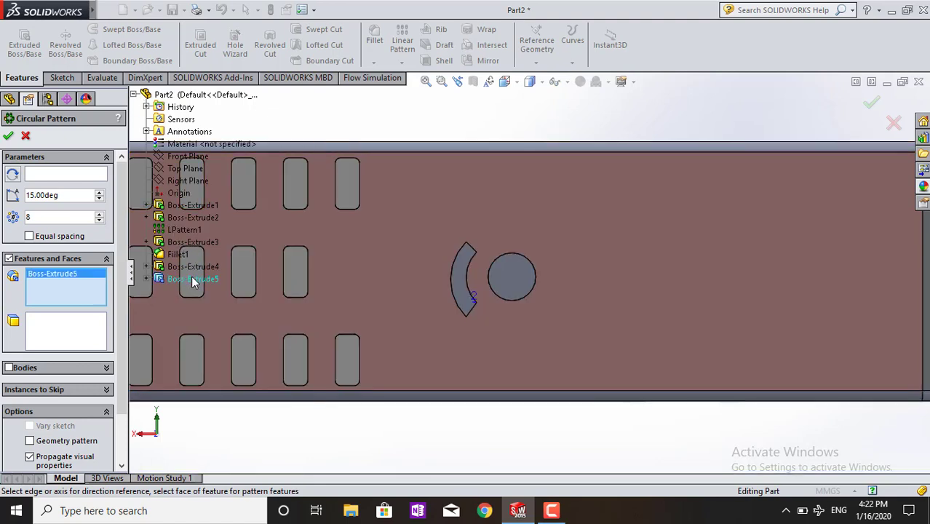
pyautogui.rightClick(71, 275)
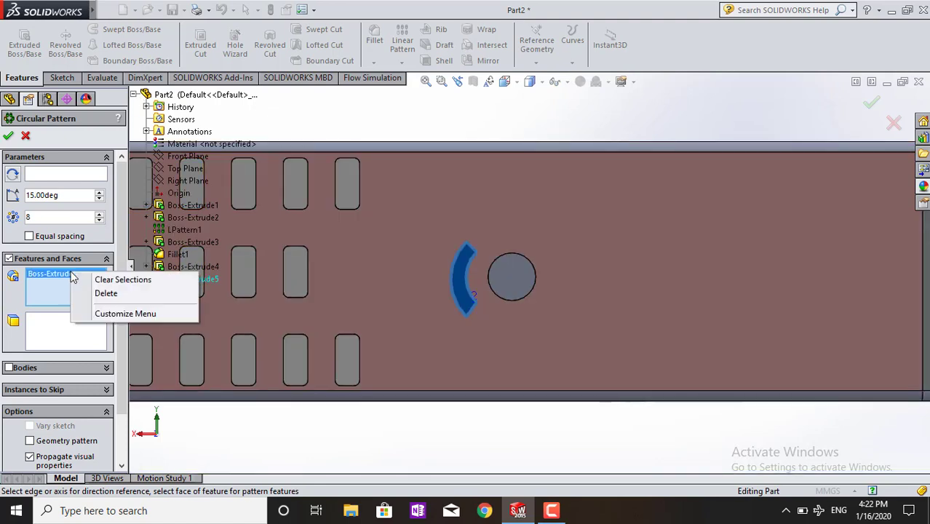
pyautogui.click(49, 313)
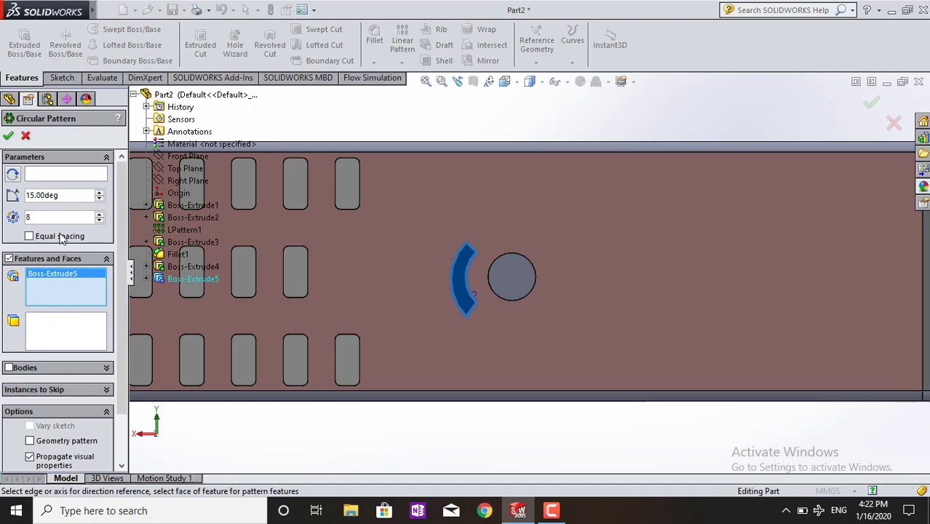
pyautogui.click(53, 180)
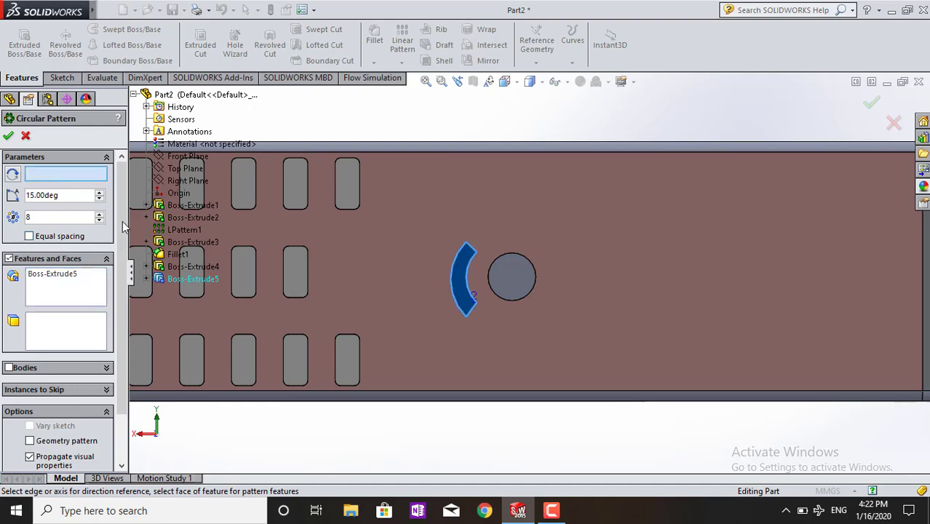
pyautogui.click(507, 305)
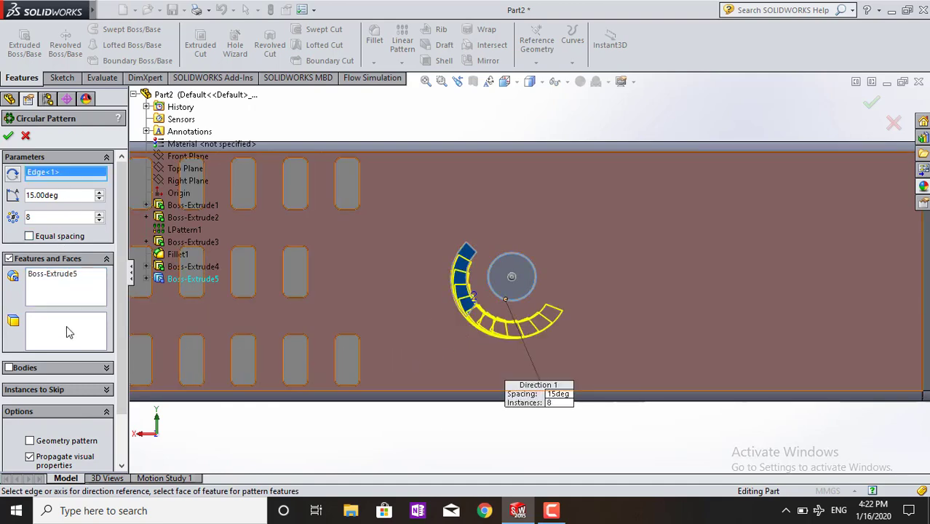
# Set the pattern to 4 instances spaced 90° apart and confirm CirPattern1.
pyautogui.click(100, 195)
pyautogui.click(99, 195)
pyautogui.click(100, 195)
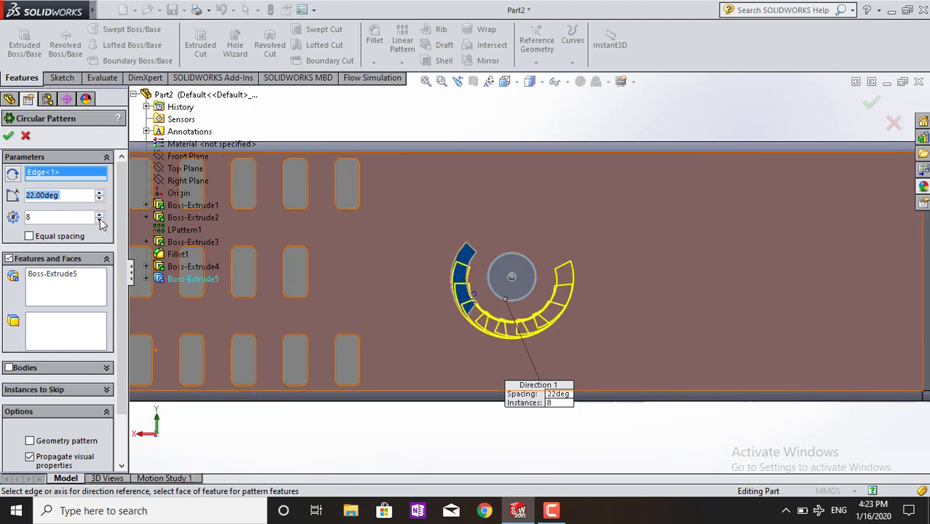
pyautogui.click(100, 220)
pyautogui.click(100, 221)
pyautogui.click(100, 220)
pyautogui.click(100, 220)
pyautogui.click(100, 220)
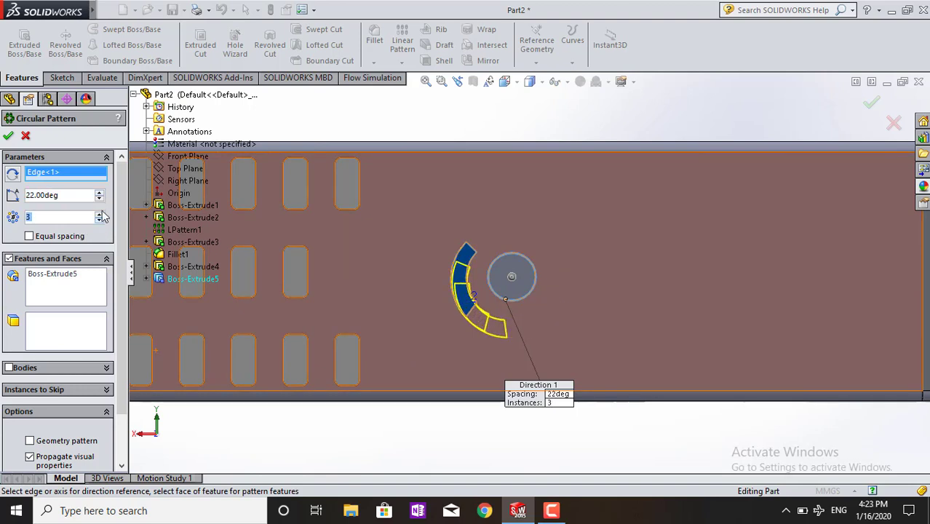
pyautogui.click(99, 195)
pyautogui.click(100, 195)
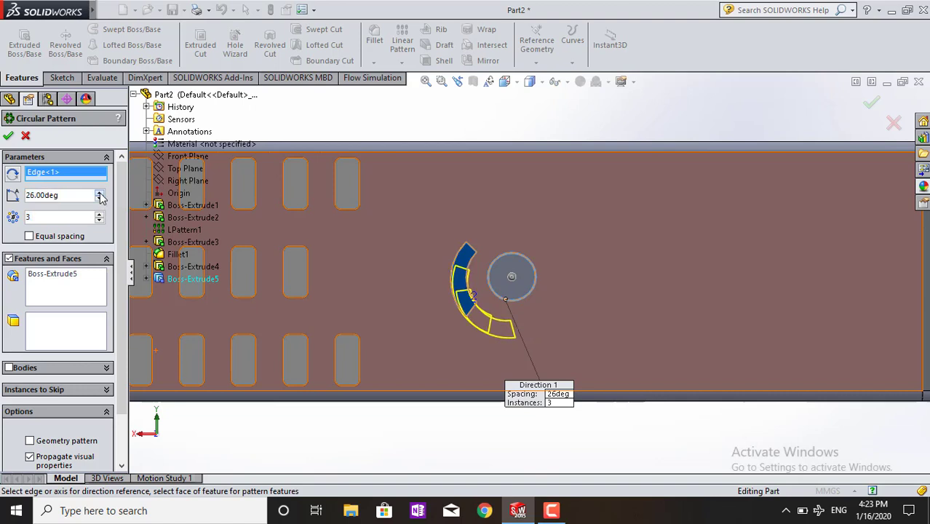
pyautogui.click(100, 195)
pyautogui.click(100, 195)
pyautogui.click(99, 193)
pyautogui.click(99, 193)
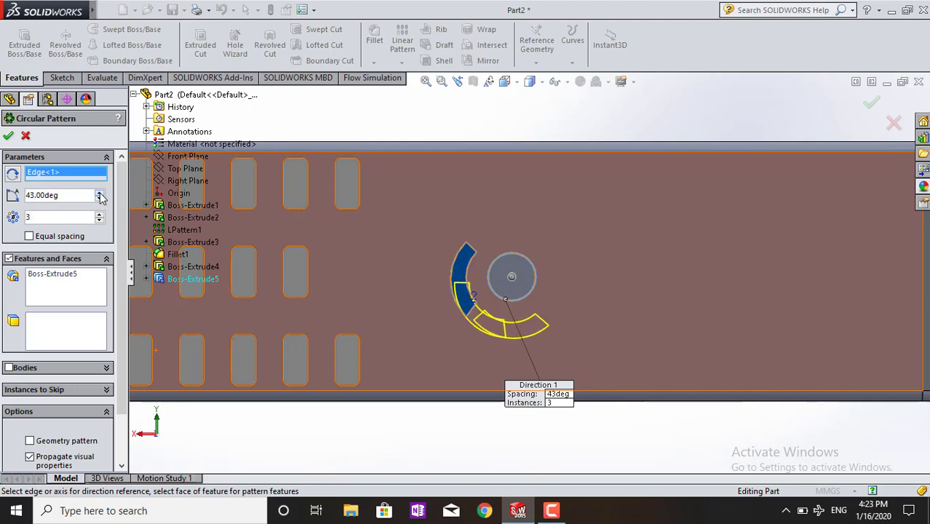
pyautogui.click(100, 193)
pyautogui.click(100, 213)
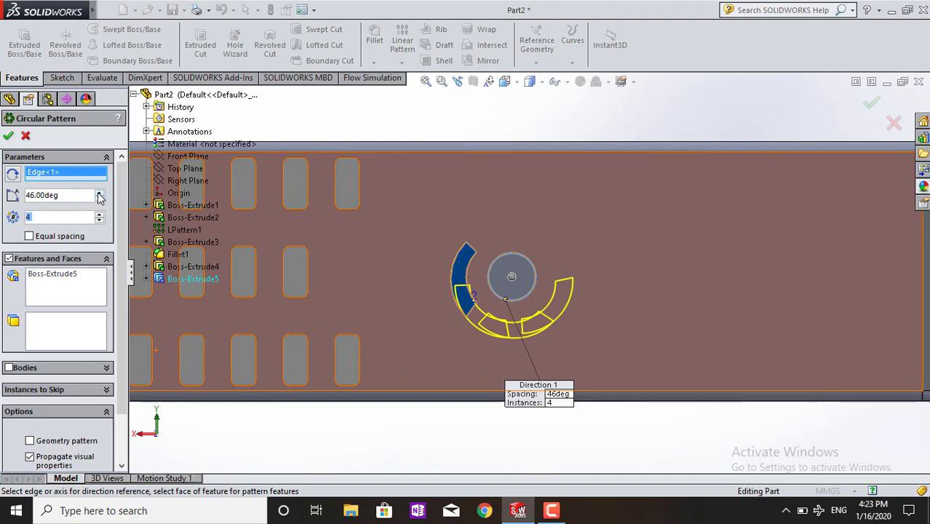
pyautogui.click(100, 193)
pyautogui.click(99, 194)
pyautogui.click(100, 194)
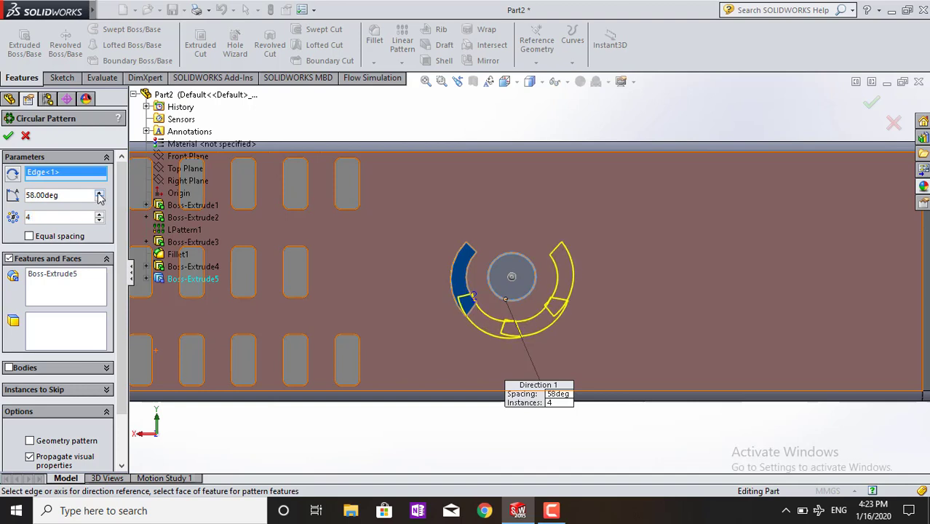
pyautogui.click(99, 193)
pyautogui.click(100, 193)
pyautogui.click(100, 194)
pyautogui.click(100, 194)
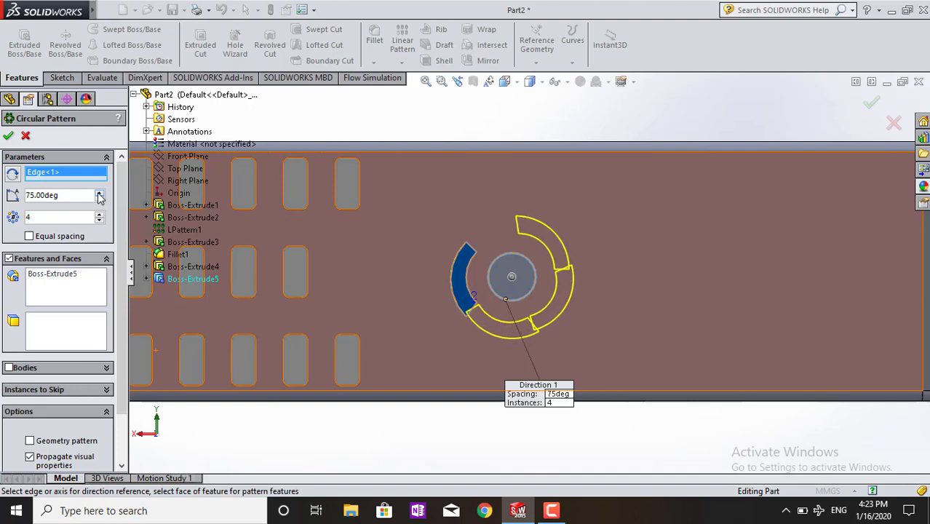
pyautogui.click(99, 194)
pyautogui.click(99, 194)
pyautogui.click(100, 193)
pyautogui.click(100, 194)
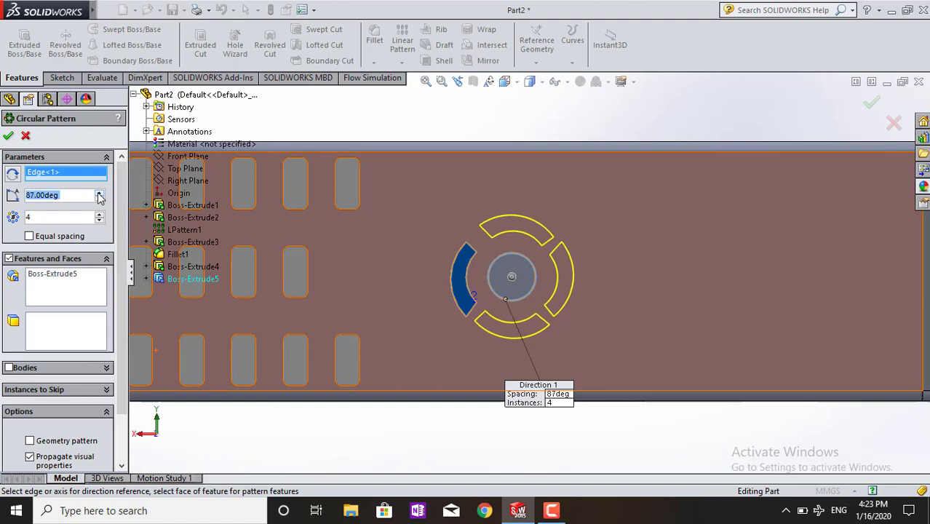
pyautogui.click(100, 194)
pyautogui.click(99, 193)
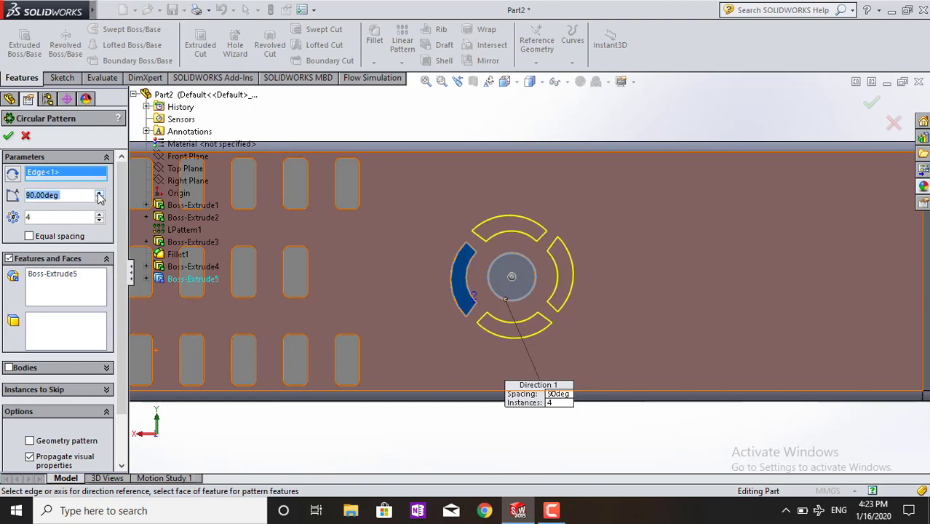
pyautogui.click(9, 136)
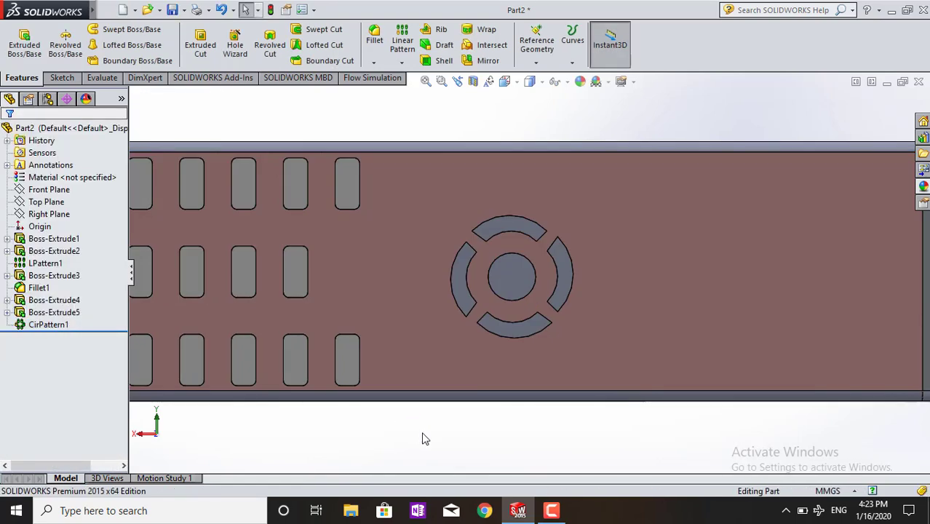
pyautogui.press('z')
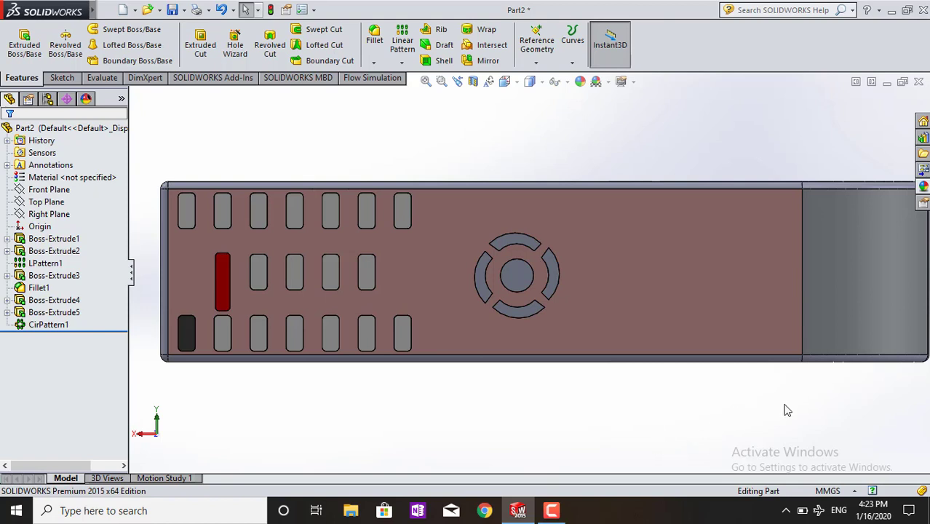
# Start a new sketch on the remote's front face.
pyautogui.scroll(-1, 649, 366)
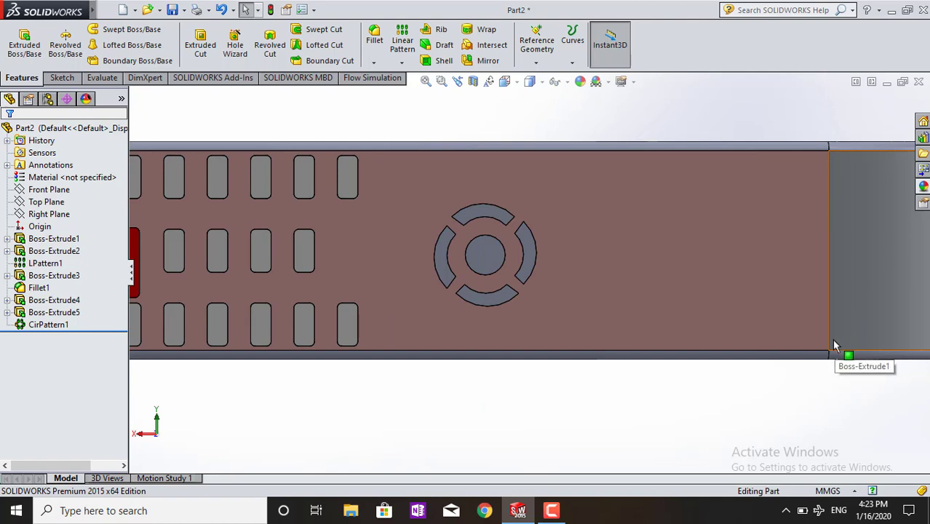
pyautogui.click(600, 312)
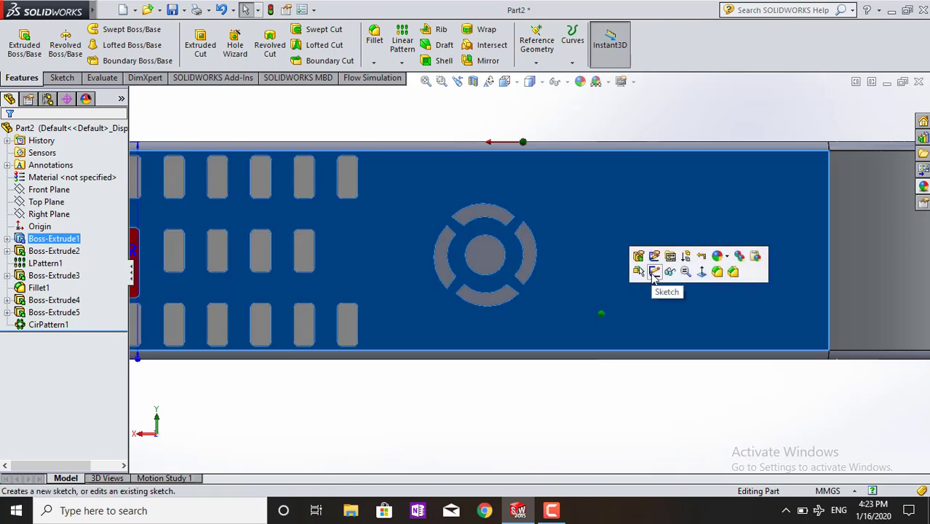
pyautogui.click(654, 272)
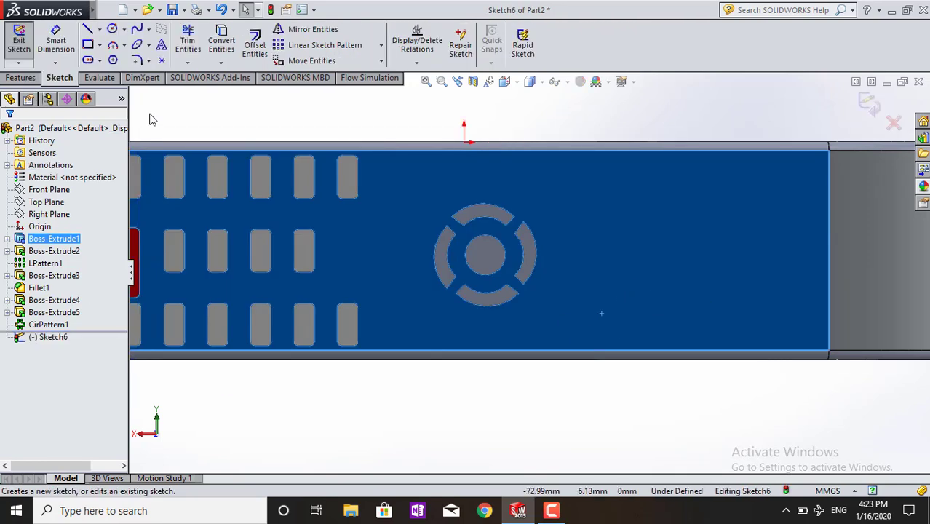
pyautogui.click(88, 44)
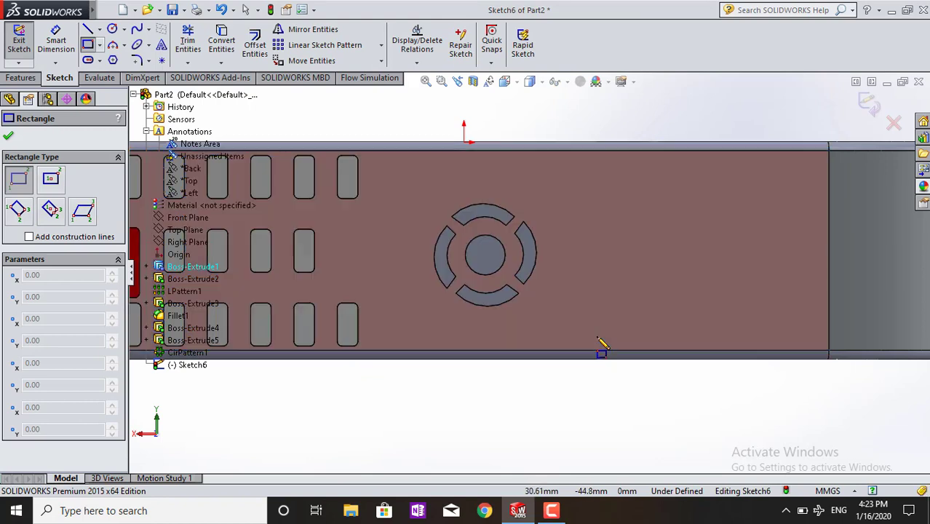
pyautogui.press('Escape')
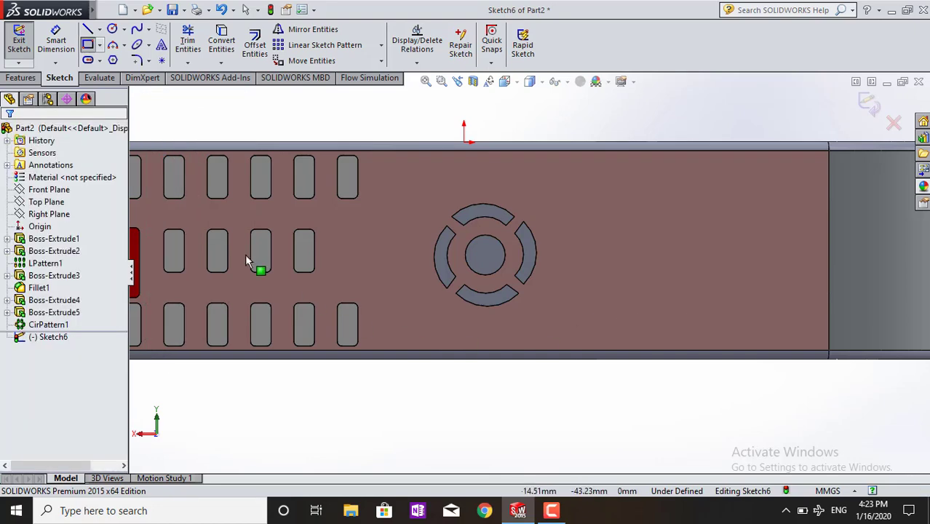
pyautogui.click(90, 47)
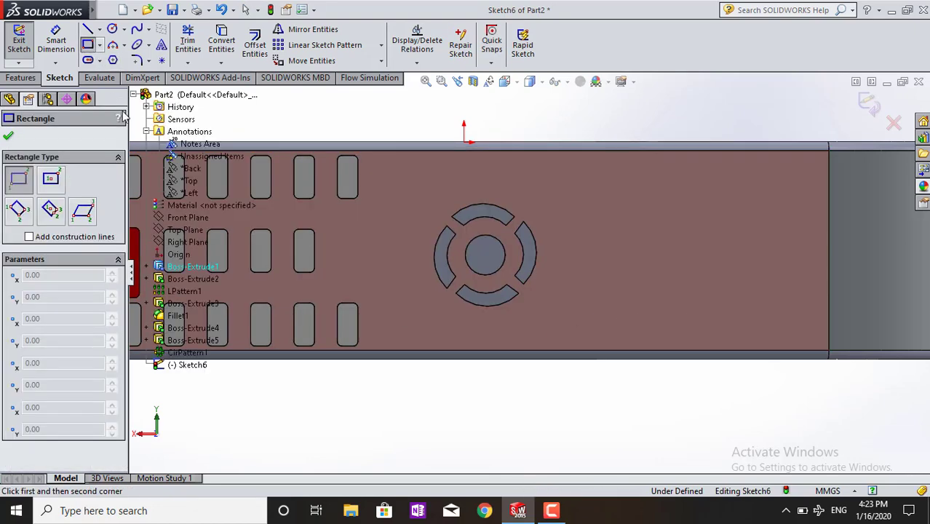
pyautogui.press('Escape')
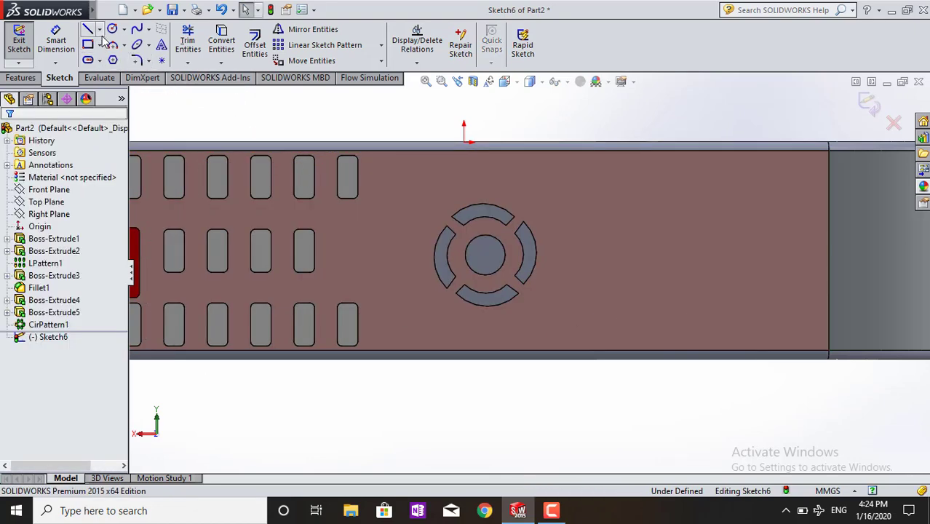
# Draw a horizontal centerline from the last button's bottom to the remote's right end.
pyautogui.click(99, 29)
pyautogui.click(110, 58)
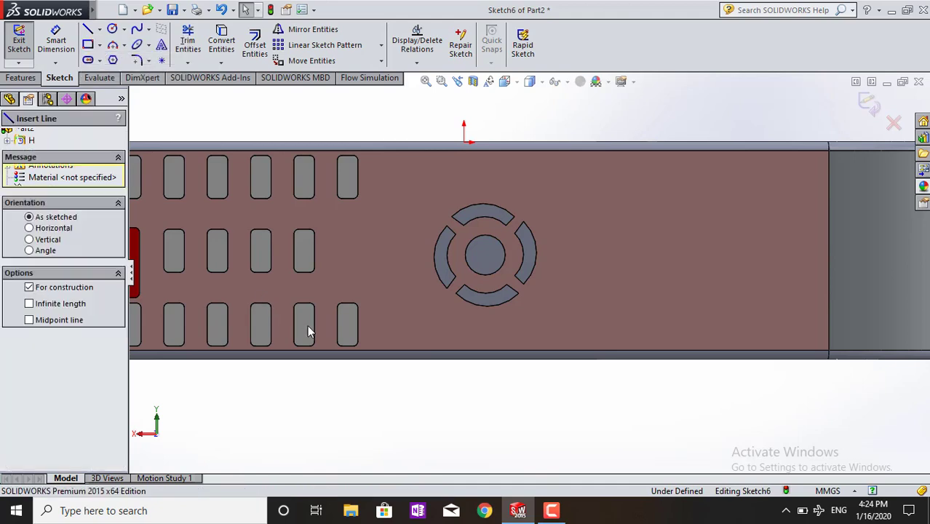
pyautogui.click(348, 345)
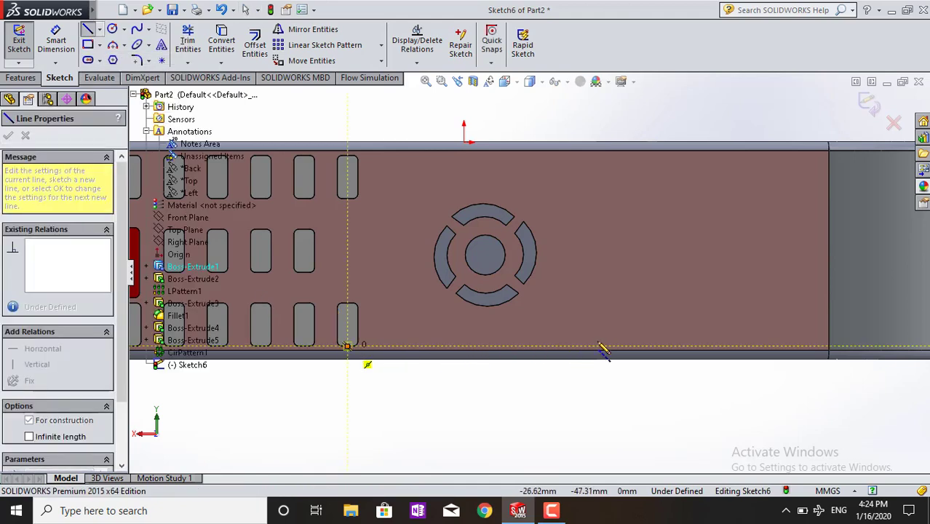
pyautogui.click(820, 347)
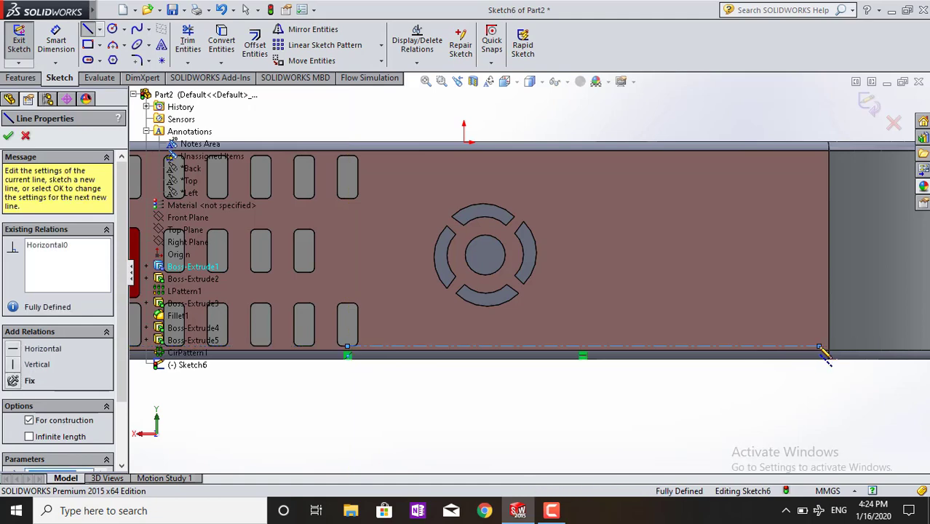
pyautogui.press('Escape')
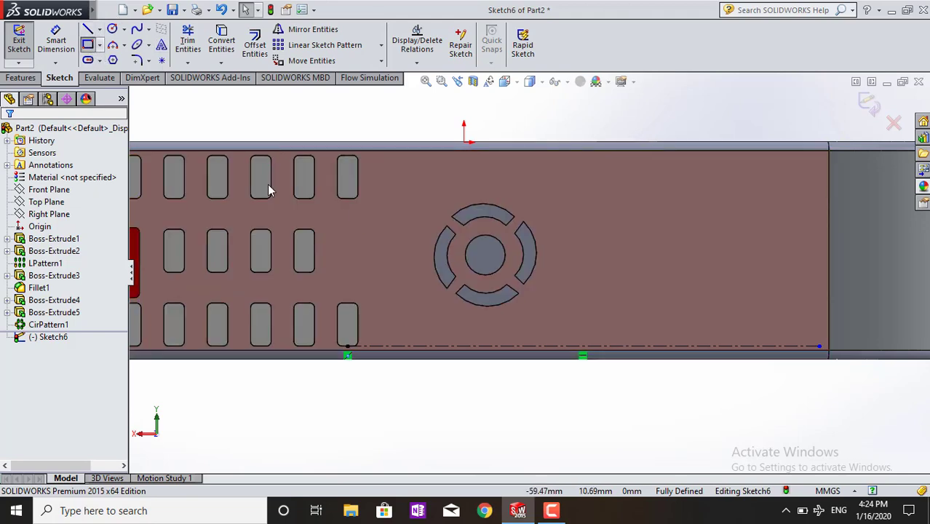
# Draw a second parallel centerline from the button's top to the remote's far end.
pyautogui.click(582, 346)
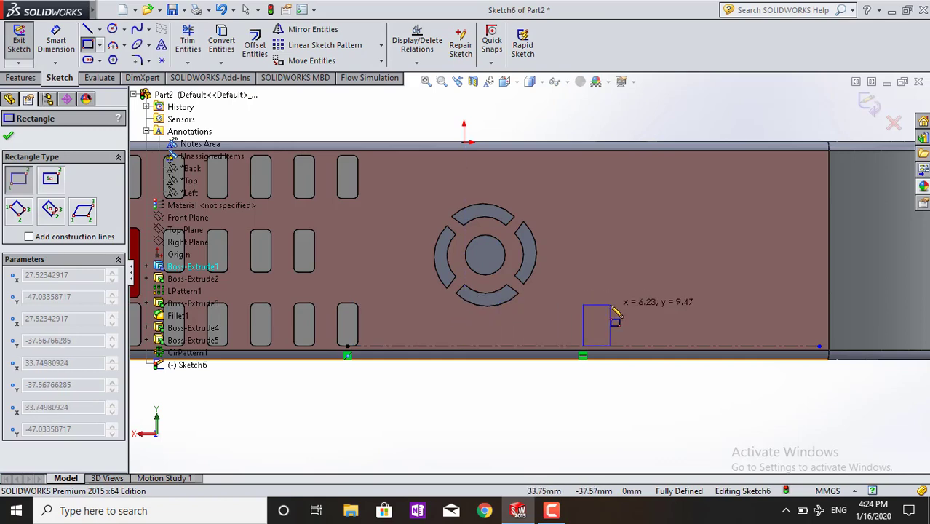
pyautogui.press('Escape')
pyautogui.click(100, 31)
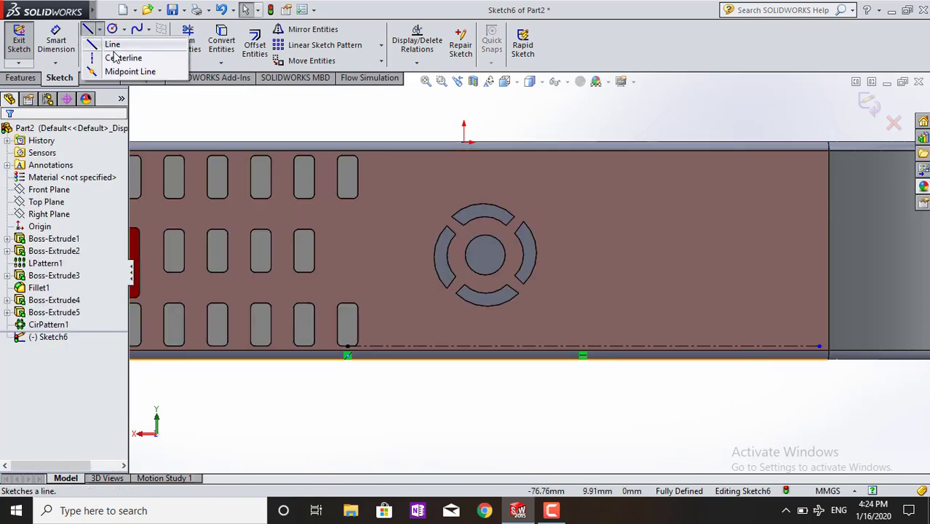
pyautogui.click(143, 56)
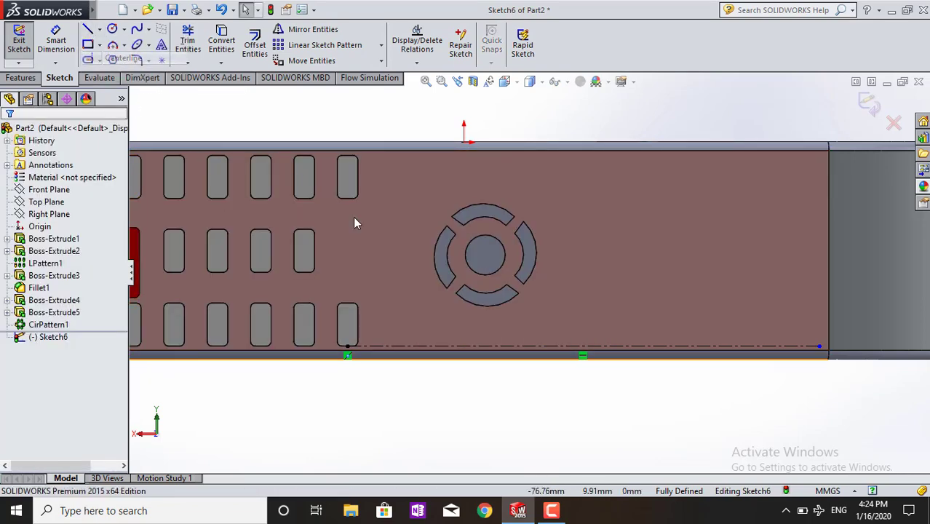
pyautogui.click(347, 304)
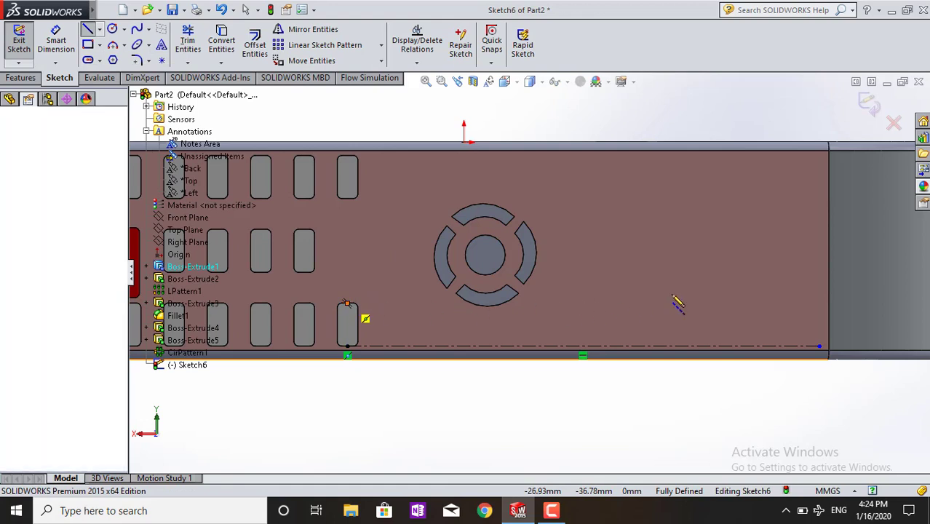
pyautogui.doubleClick(822, 304)
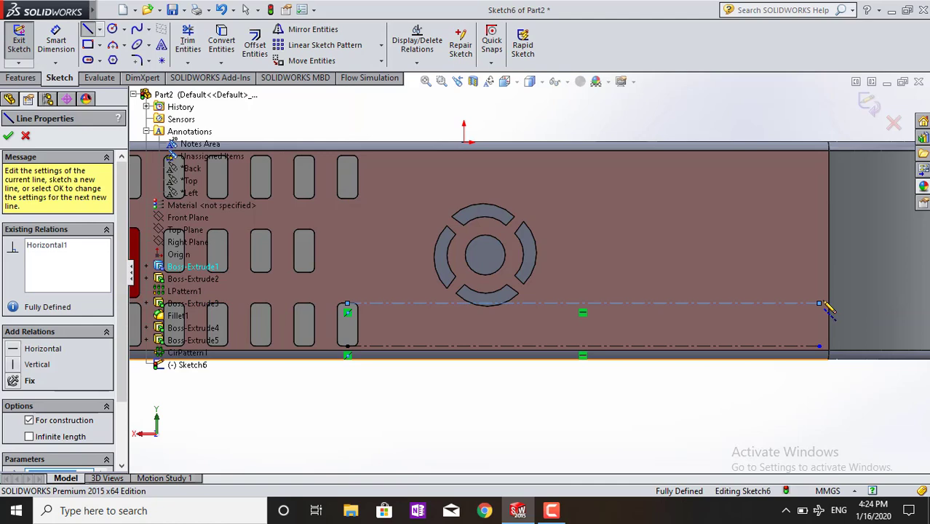
pyautogui.press('Escape')
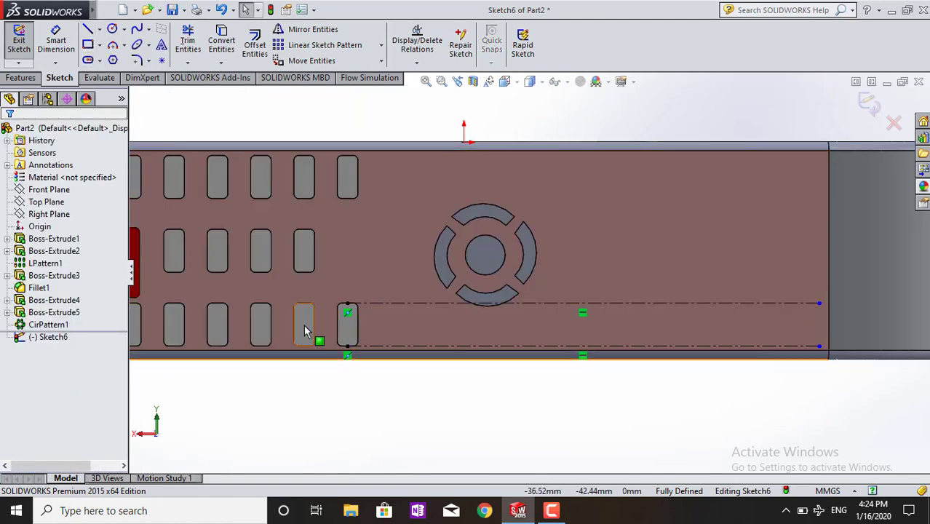
# Draw a small corner rectangle spanning the lower and upper centerlines.
pyautogui.click(86, 46)
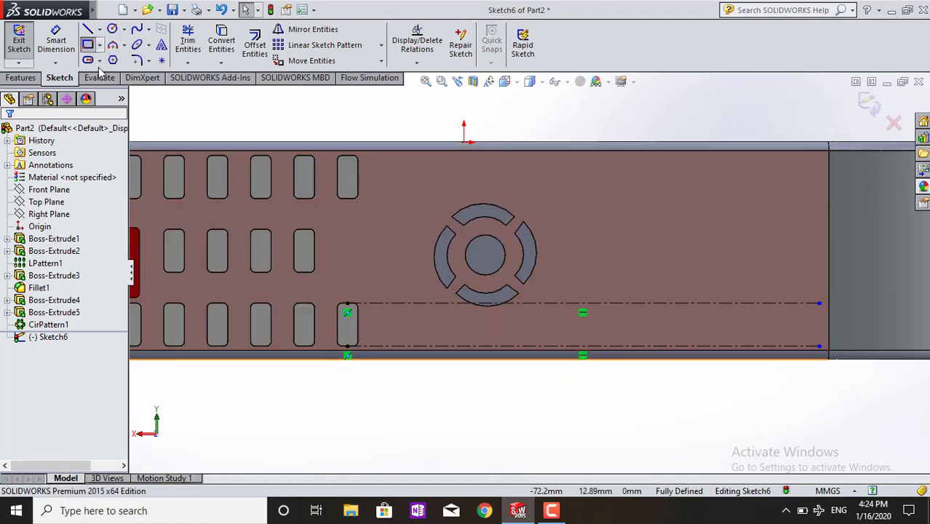
pyautogui.click(574, 347)
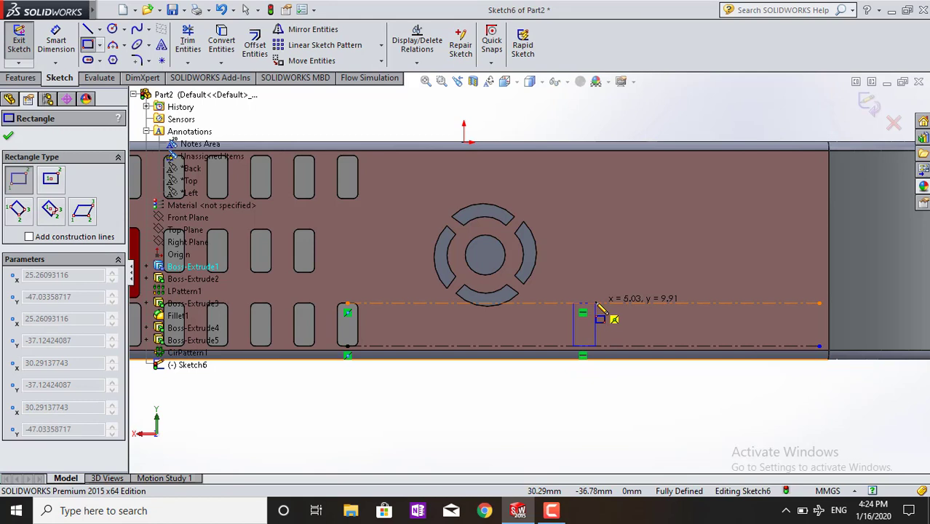
pyautogui.click(595, 303)
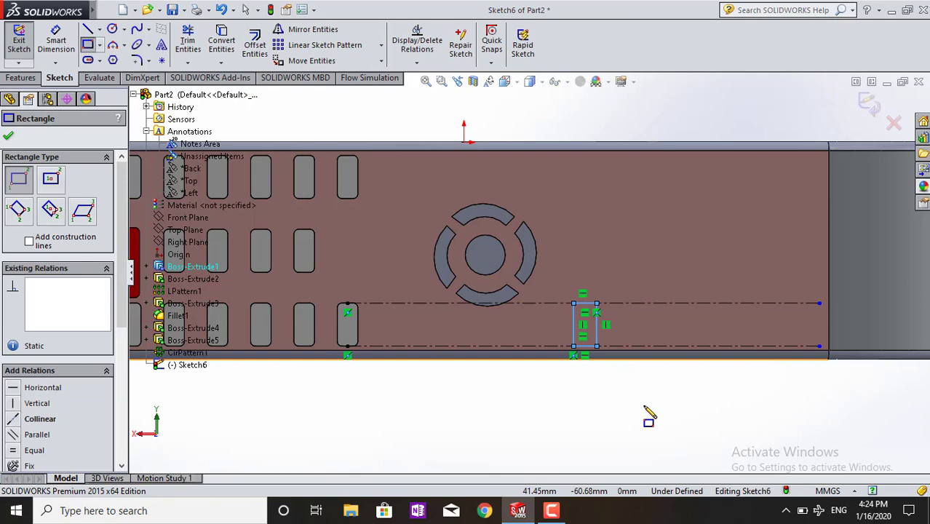
pyautogui.press('Escape')
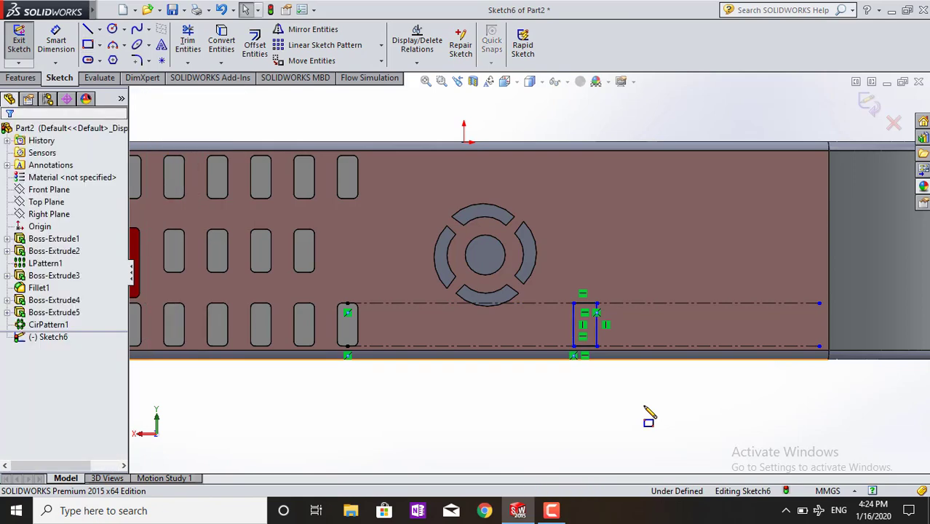
# Round all four rectangle corners with 1 mm sketch fillets.
pyautogui.click(140, 60)
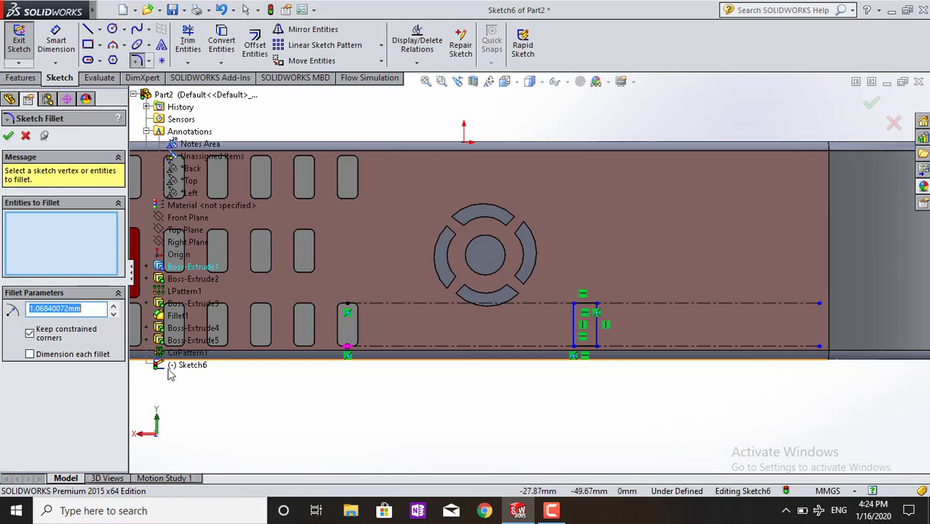
pyautogui.write('2')
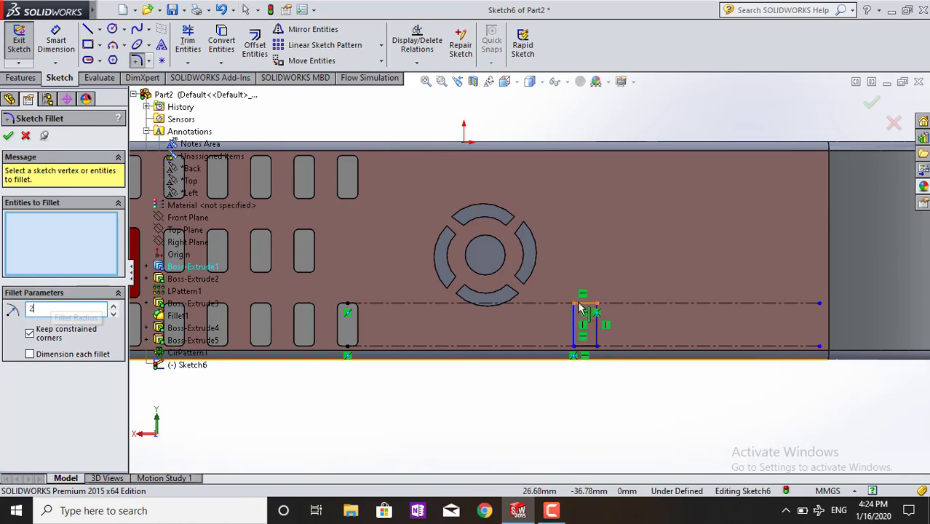
pyautogui.click(595, 304)
pyautogui.click(596, 308)
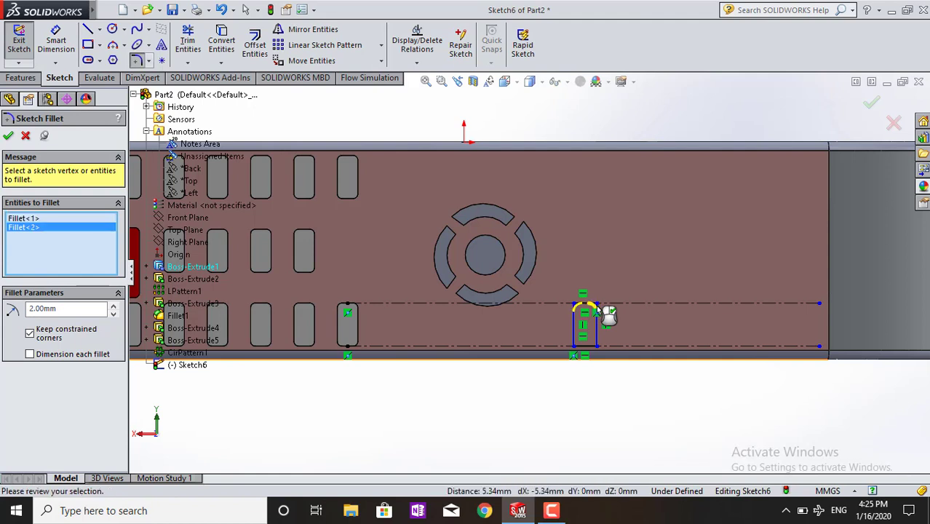
pyautogui.doubleClick(66, 308)
pyautogui.write('1')
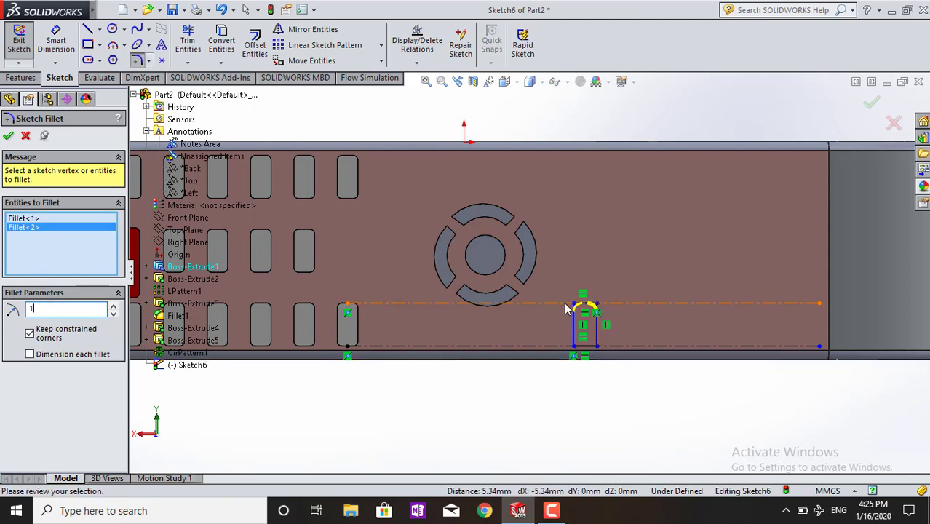
pyautogui.click(595, 319)
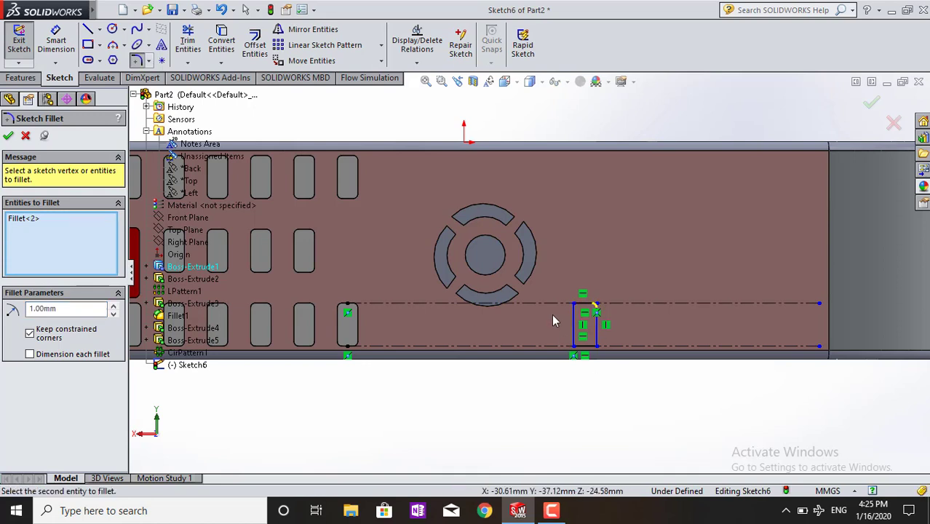
pyautogui.click(573, 305)
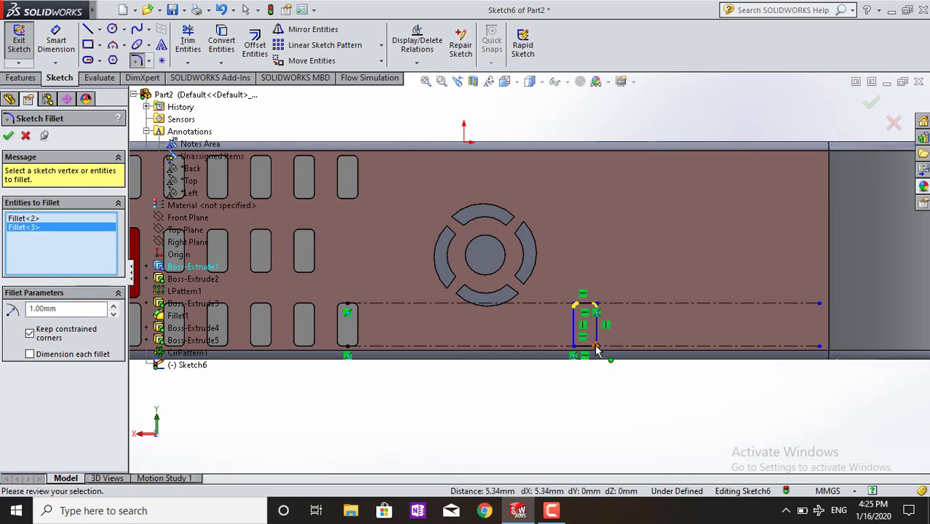
pyautogui.click(582, 348)
pyautogui.click(593, 347)
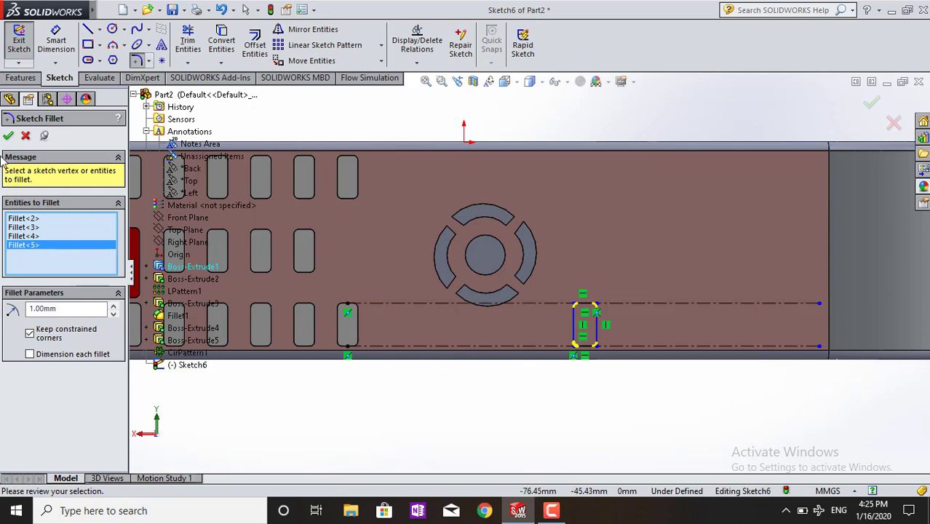
pyautogui.click(8, 137)
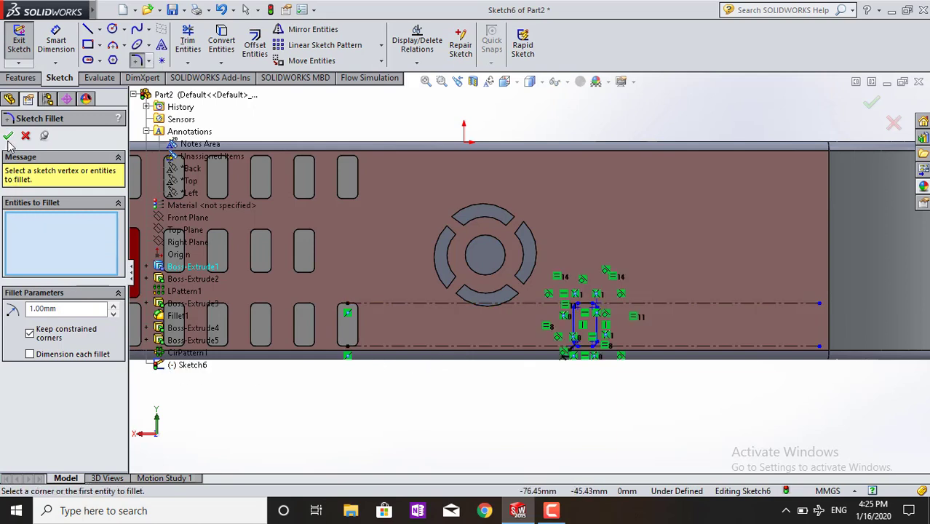
pyautogui.click(8, 136)
# Extrude the rounded rectangle 2 mm Blind as Boss-Extrude6, then select its Sketch6.
pyautogui.click(21, 77)
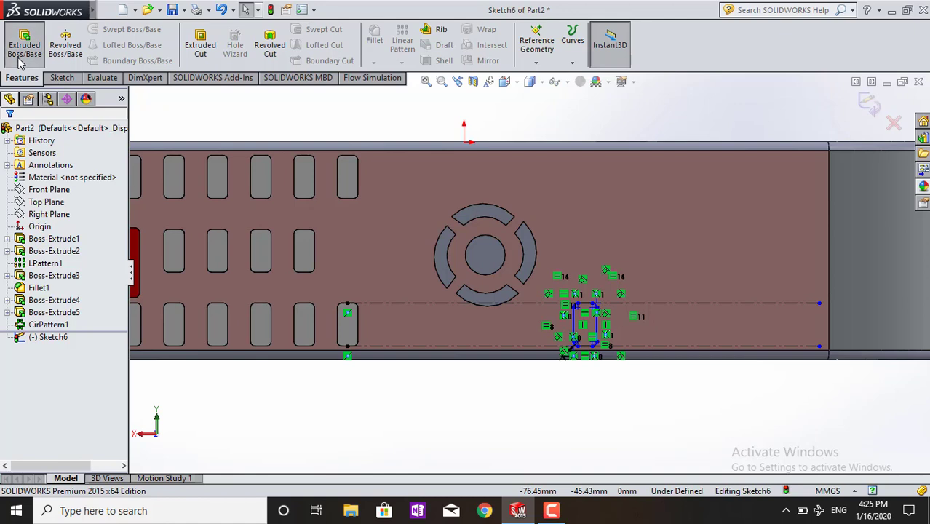
pyautogui.click(20, 59)
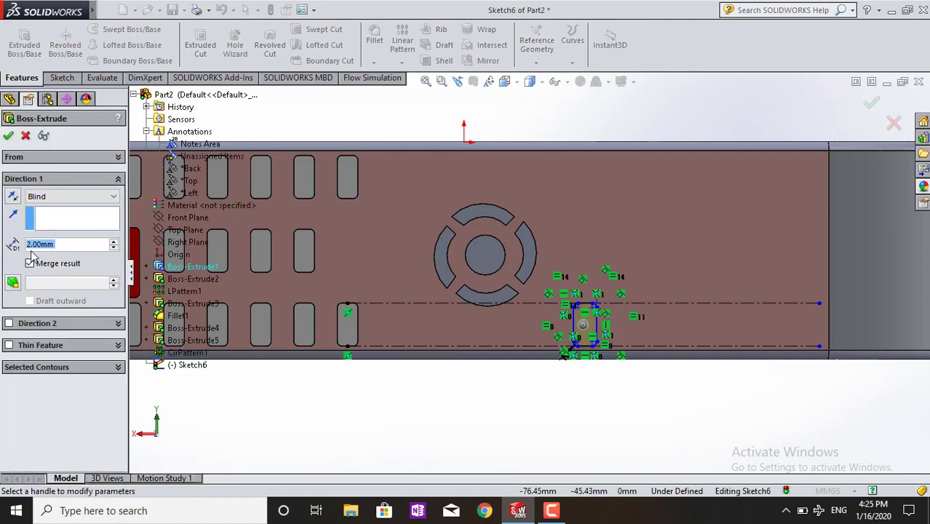
pyautogui.click(9, 135)
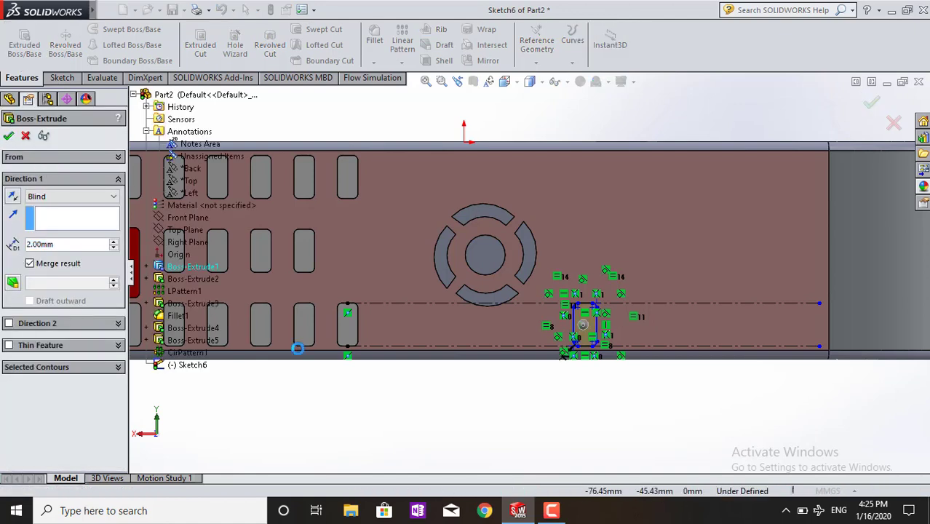
pyautogui.click(441, 401)
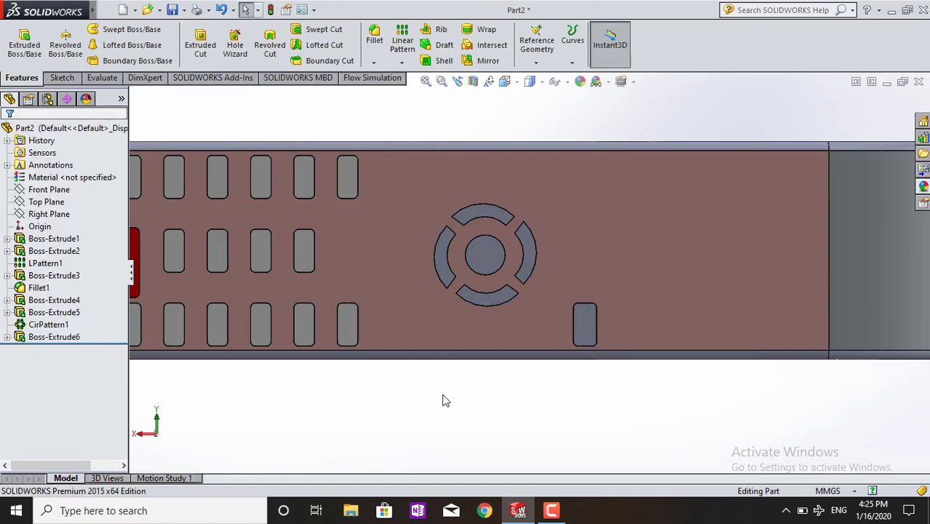
pyautogui.click(61, 339)
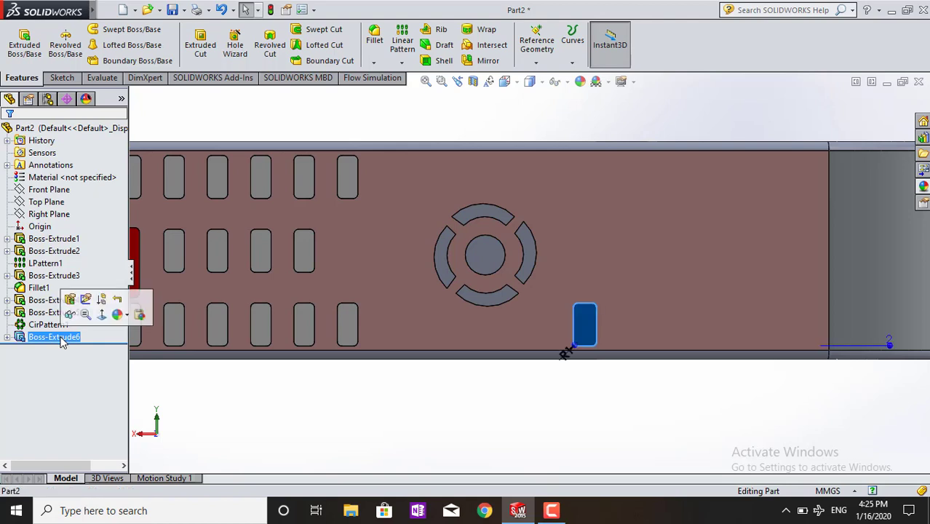
pyautogui.click(7, 337)
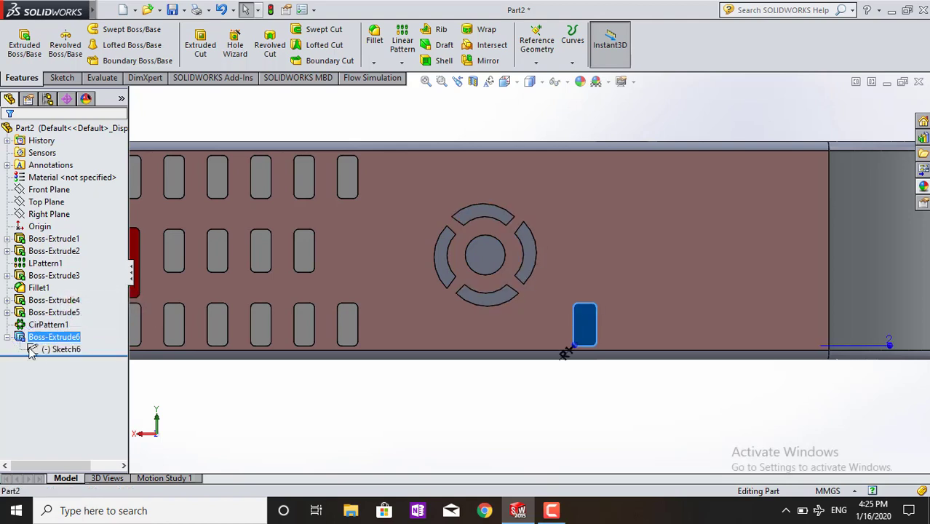
pyautogui.click(62, 350)
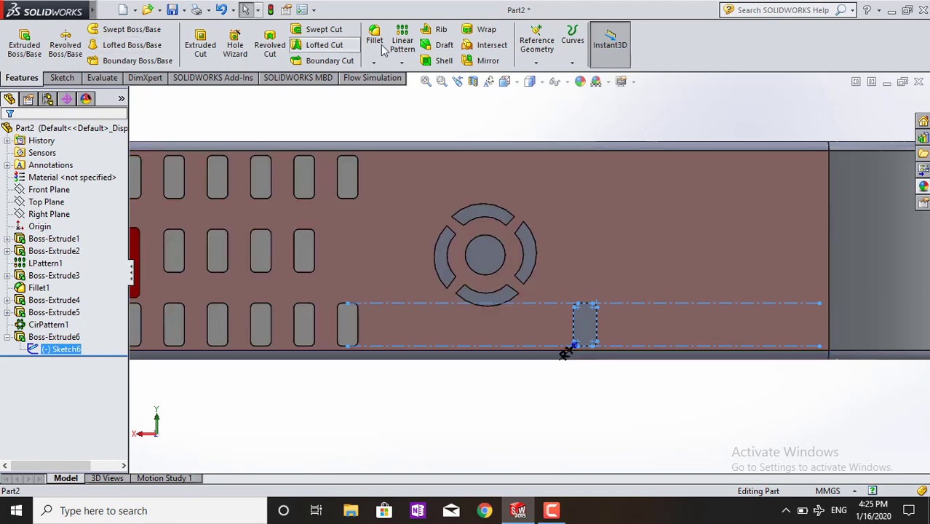
# Start a linear pattern with the new Boss-Extrude6 button as the feature.
pyautogui.click(401, 63)
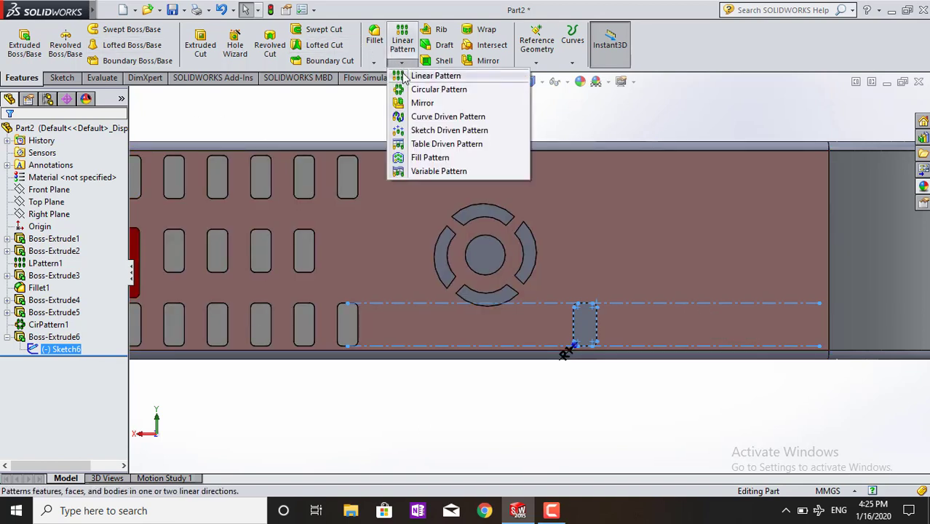
pyautogui.click(435, 76)
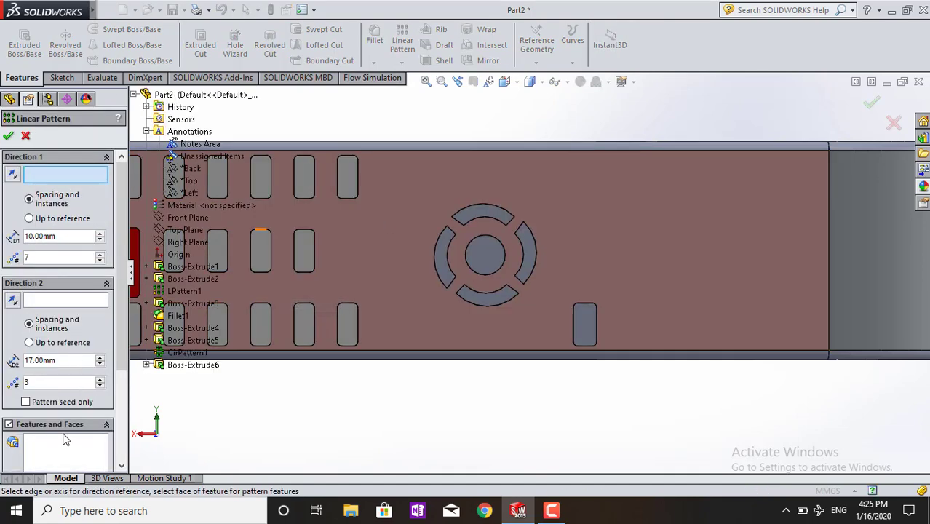
pyautogui.click(61, 463)
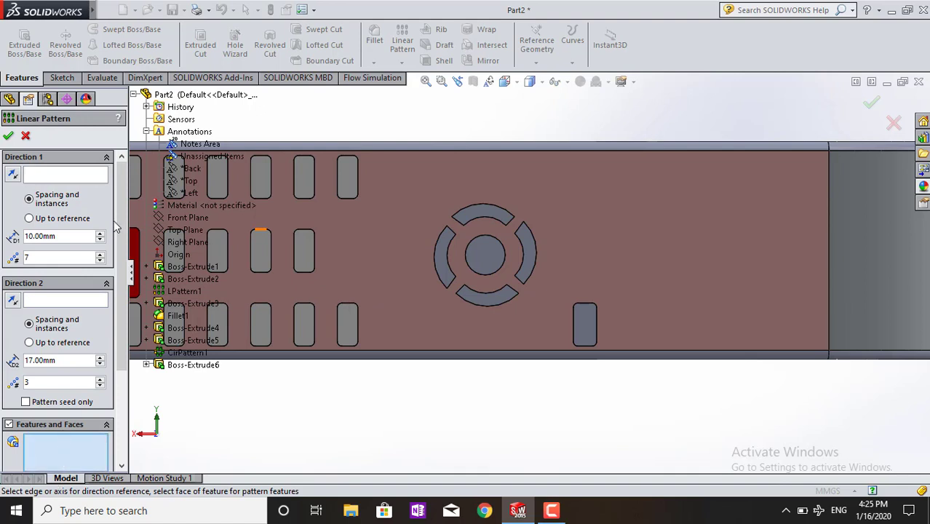
pyautogui.click(592, 327)
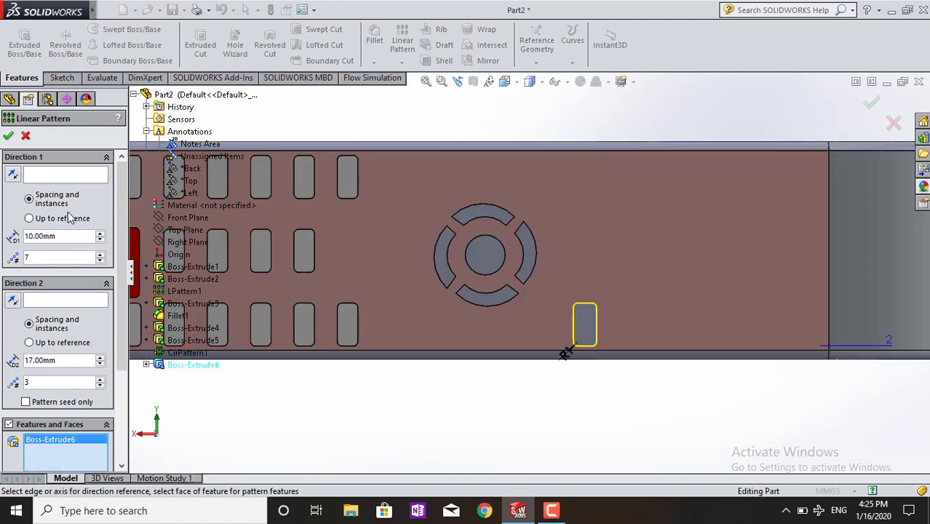
# Set reversed directions: bottom edge 10 mm × 5, right edge 17 mm × 3.
pyautogui.click(37, 180)
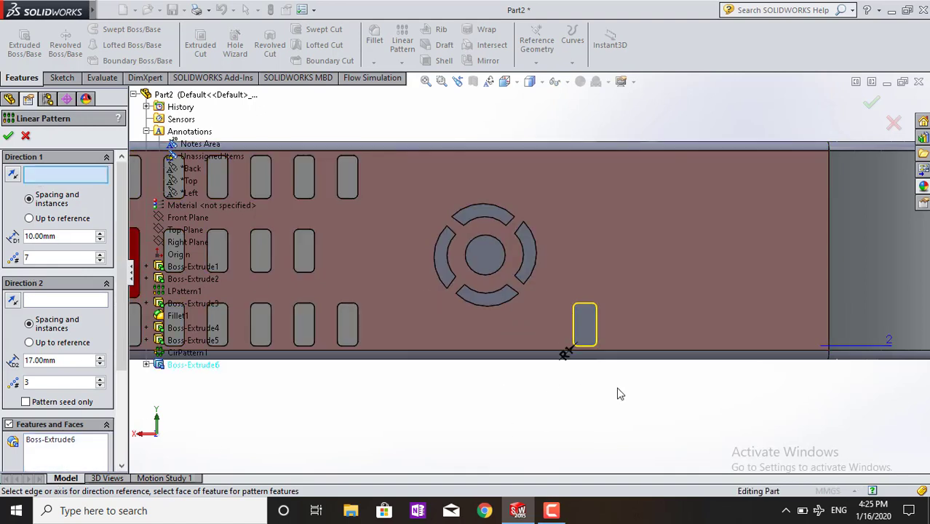
pyautogui.click(675, 356)
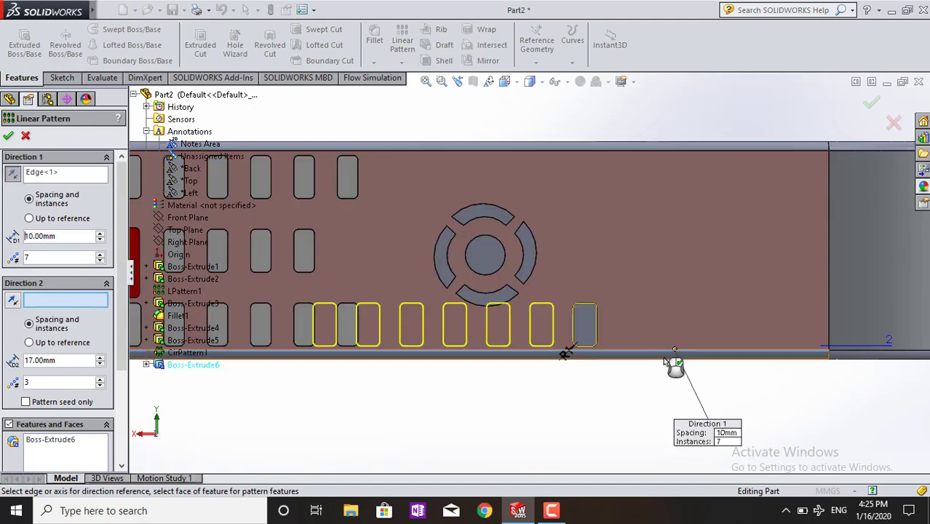
pyautogui.click(12, 175)
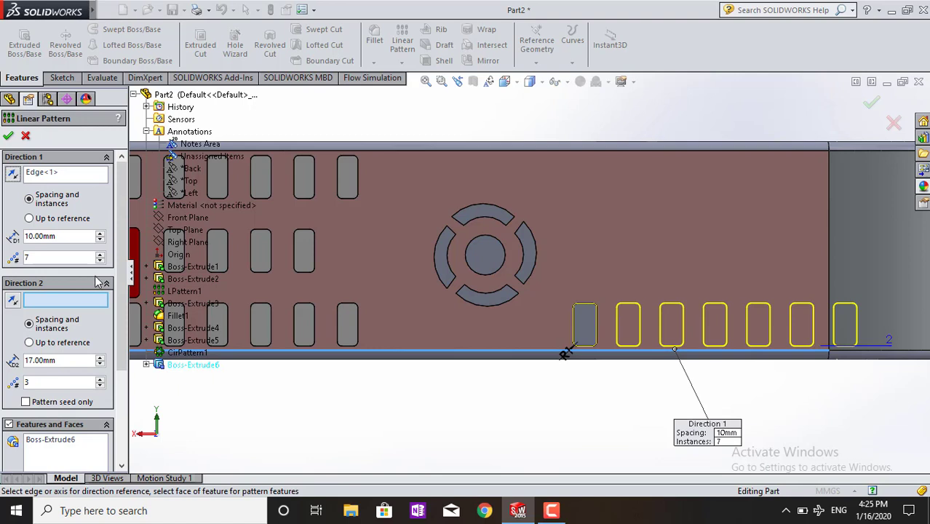
pyautogui.click(100, 260)
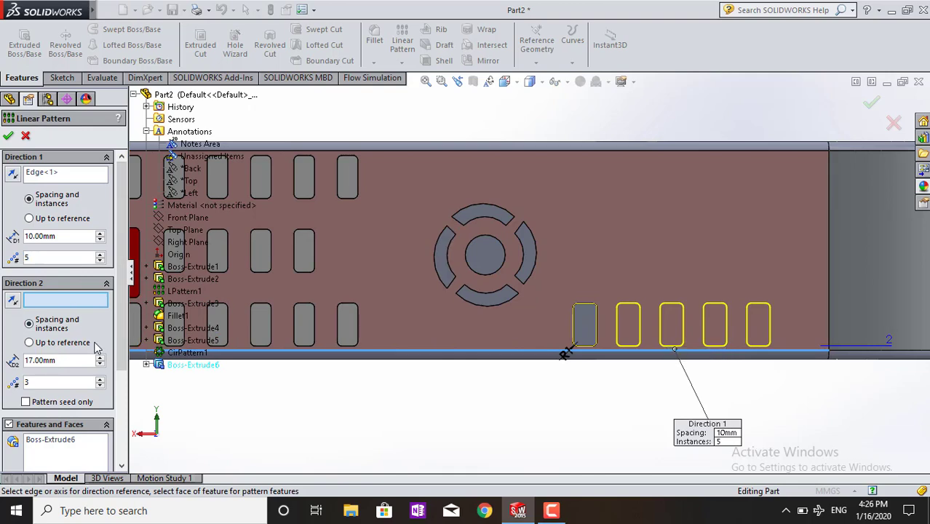
pyautogui.click(829, 244)
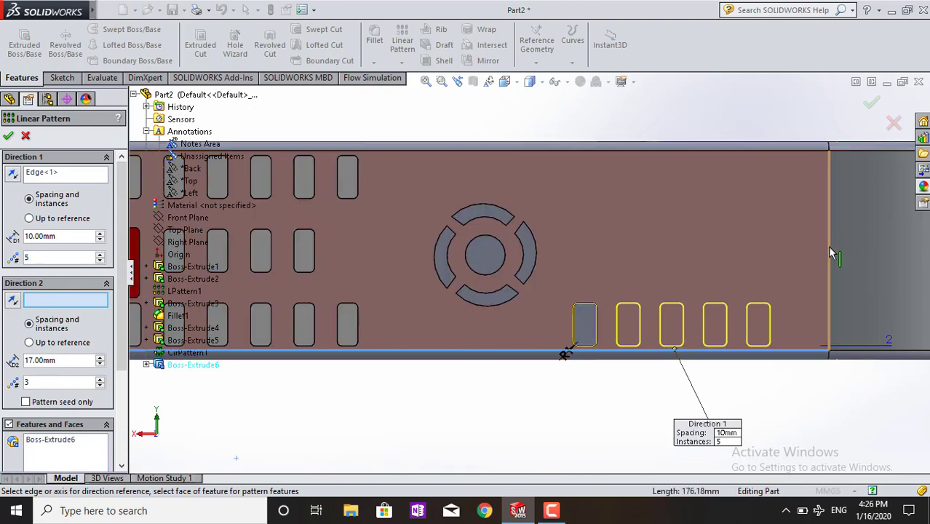
pyautogui.click(13, 304)
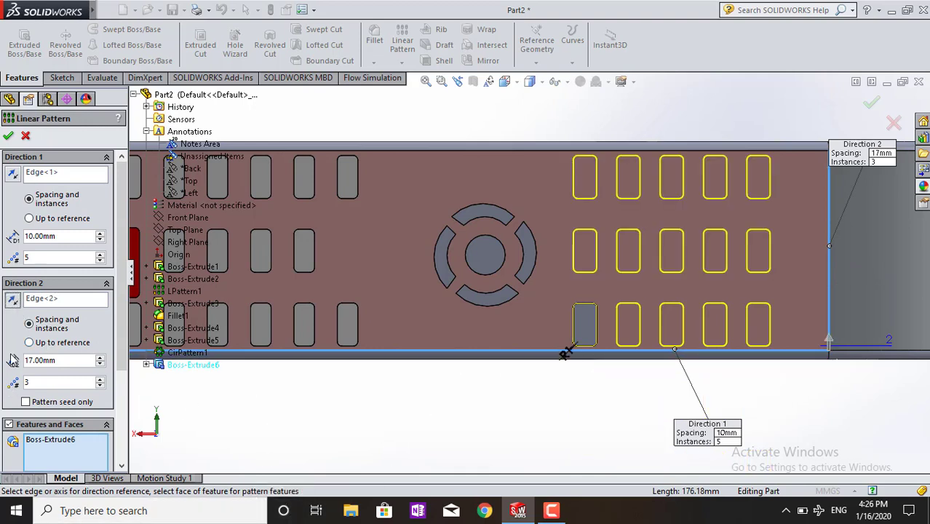
pyautogui.scroll(-3, 36, 369)
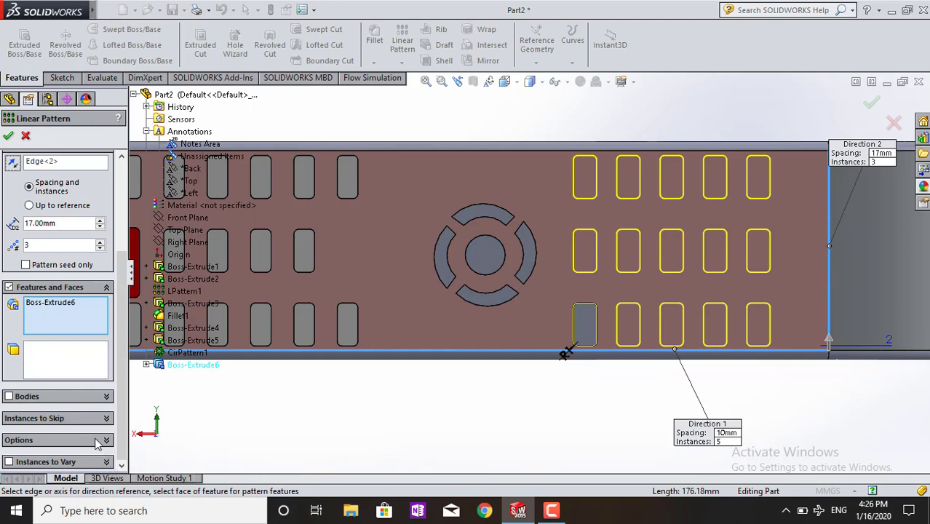
# Try skipping a middle-row and two bottom-row instances, then restore them.
pyautogui.click(107, 420)
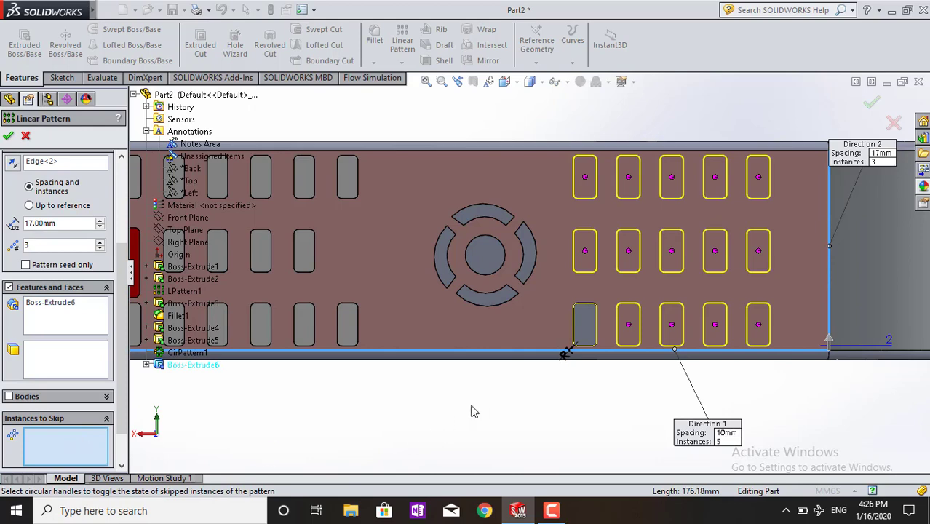
pyautogui.click(583, 256)
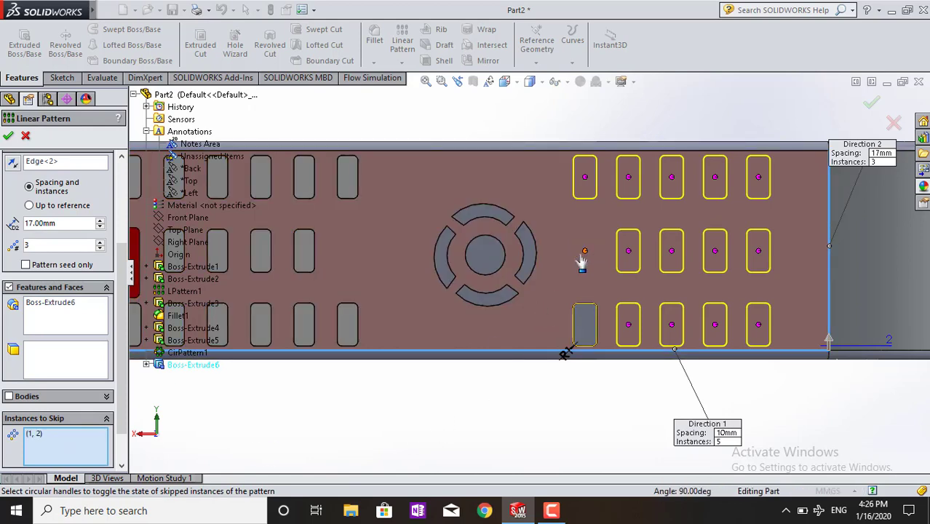
pyautogui.click(672, 325)
pyautogui.click(715, 324)
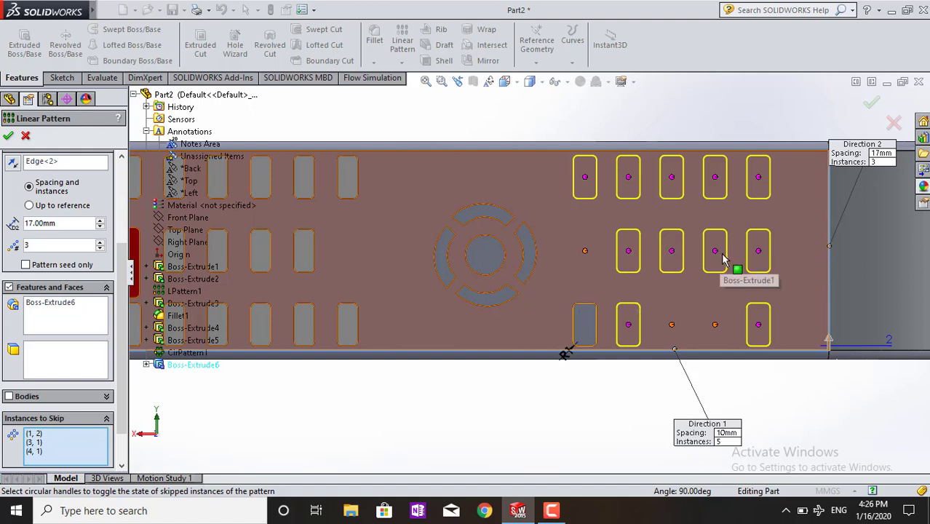
pyautogui.click(584, 252)
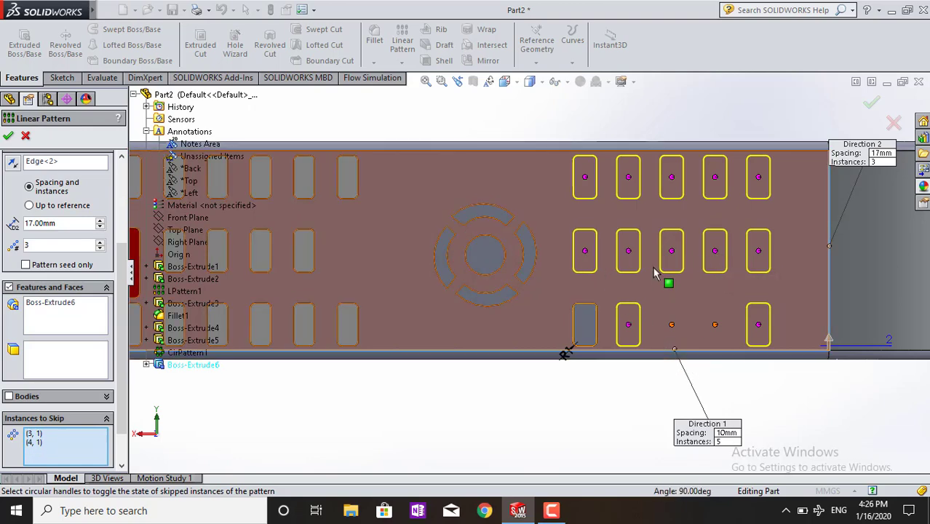
pyautogui.click(671, 325)
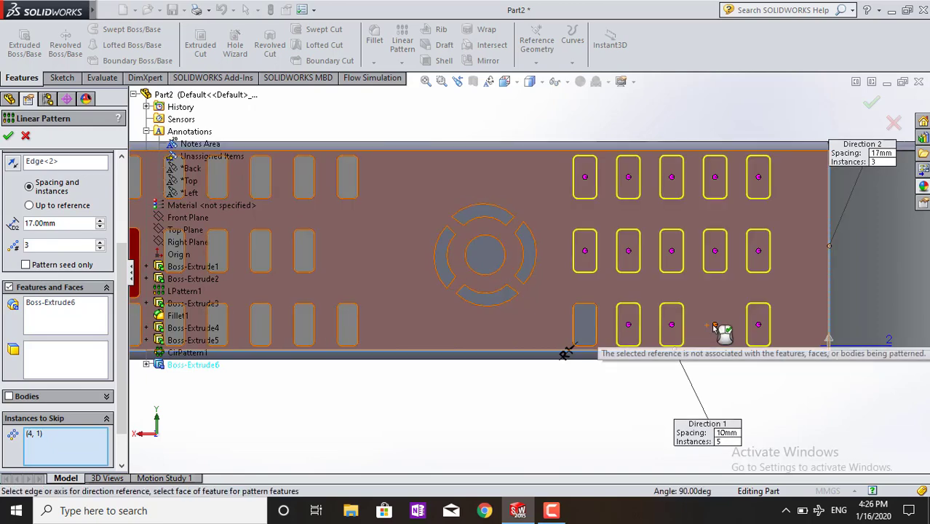
pyautogui.click(715, 325)
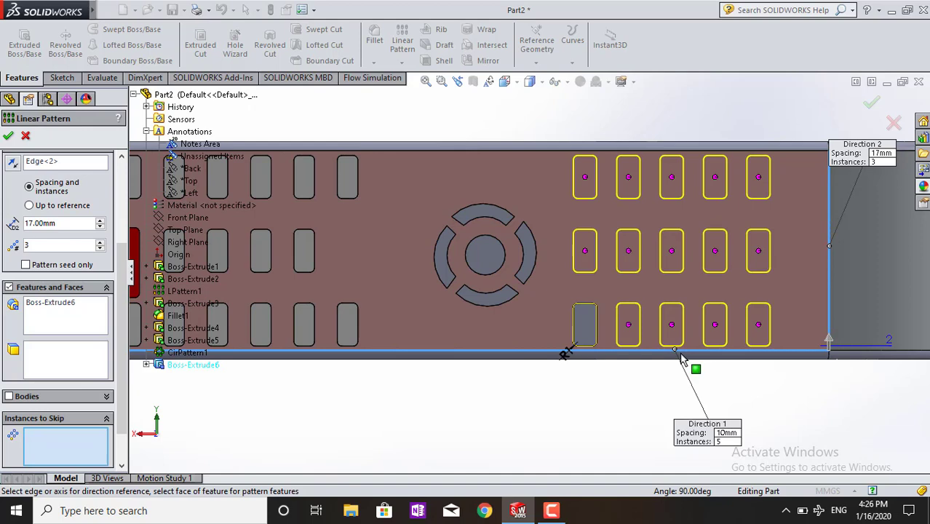
# Skip the inner top and bottom-row instances and both end middle-row ones, then confirm.
pyautogui.click(627, 325)
pyautogui.click(671, 326)
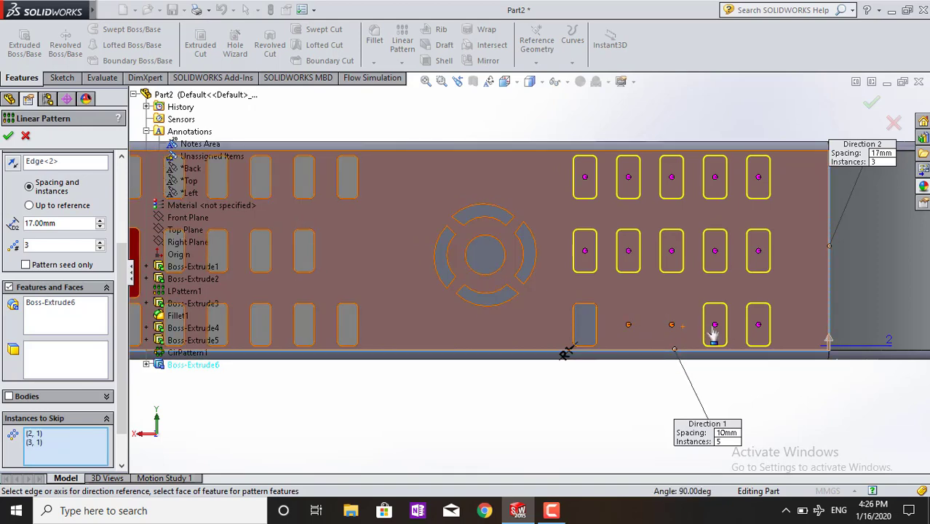
pyautogui.click(713, 328)
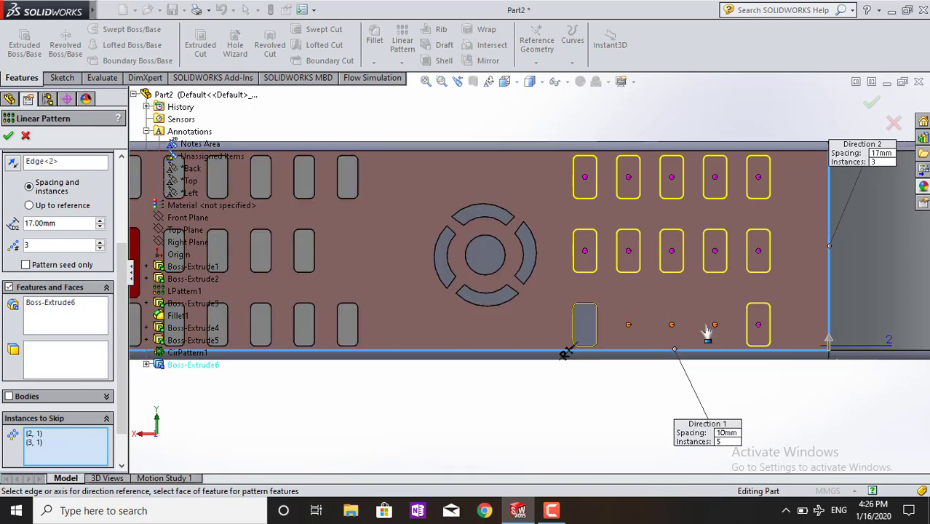
pyautogui.click(628, 178)
pyautogui.click(671, 178)
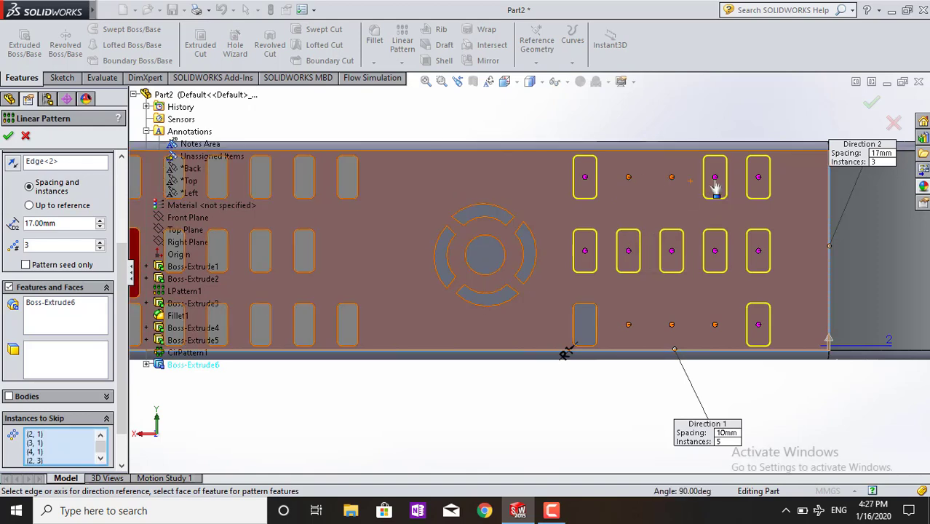
pyautogui.click(714, 182)
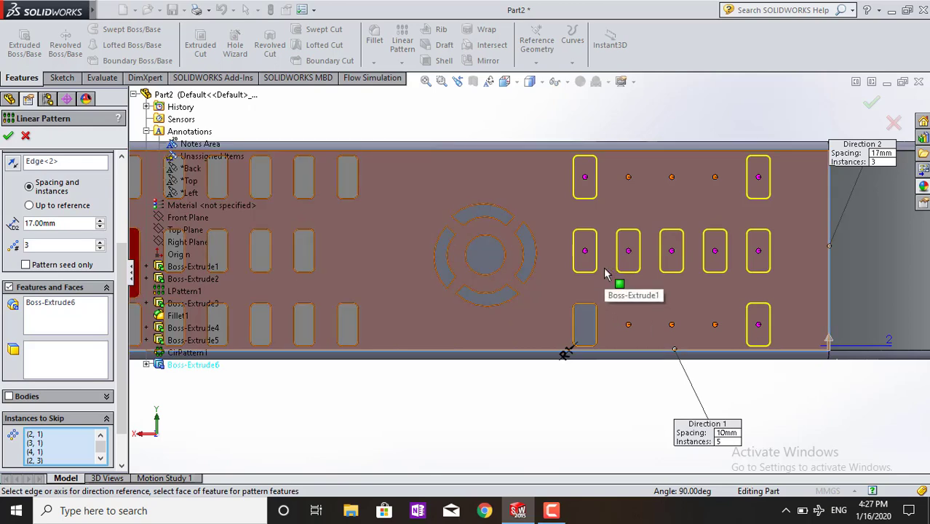
pyautogui.click(585, 251)
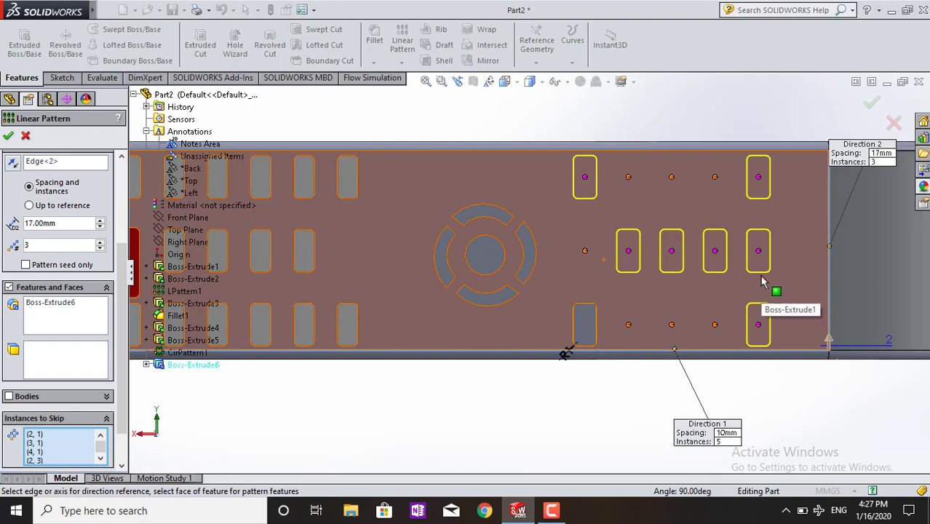
pyautogui.click(758, 253)
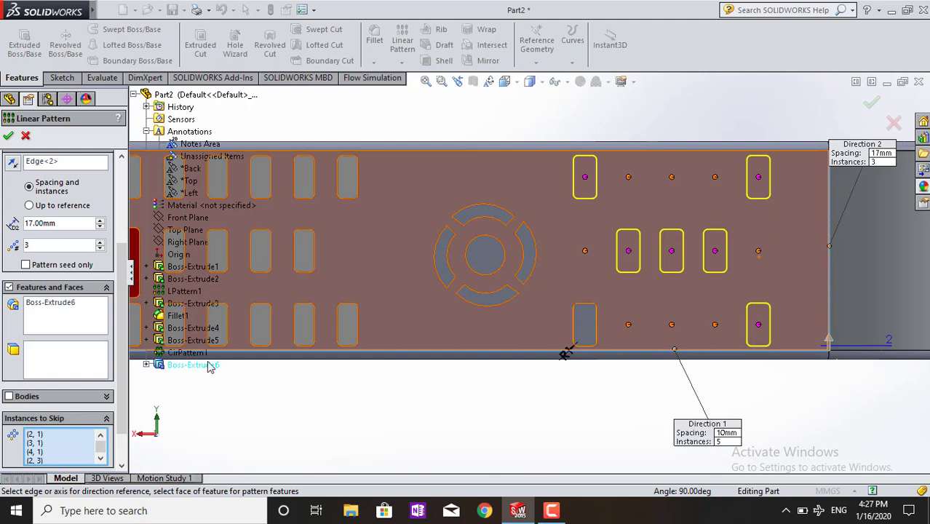
pyautogui.click(8, 136)
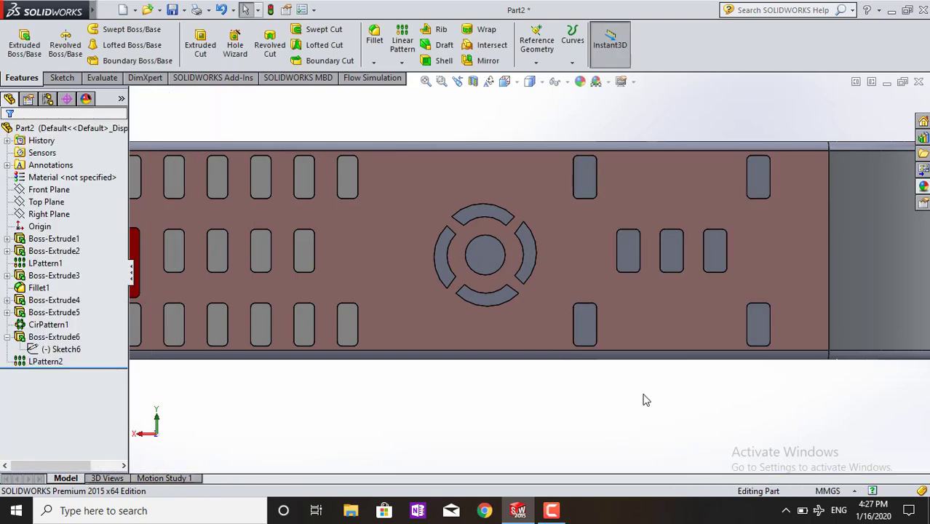
# Orbit the model and start a new sketch on the remote's top face, showing Sketch6.
pyautogui.moveTo(643, 399)
pyautogui.mouseDown(button='middle')
pyautogui.moveTo(627, 326)
pyautogui.moveTo(647, 310)
pyautogui.moveTo(697, 360)
pyautogui.moveTo(790, 384)
pyautogui.moveTo(793, 373)
pyautogui.moveTo(780, 374)
pyautogui.moveTo(782, 383)
pyautogui.moveTo(764, 374)
pyautogui.mouseUp(button='middle')
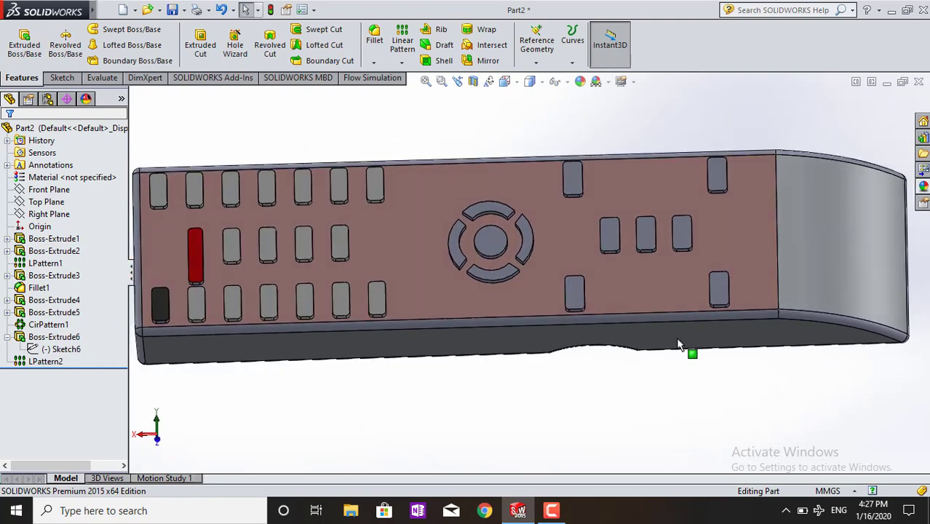
pyautogui.click(638, 292)
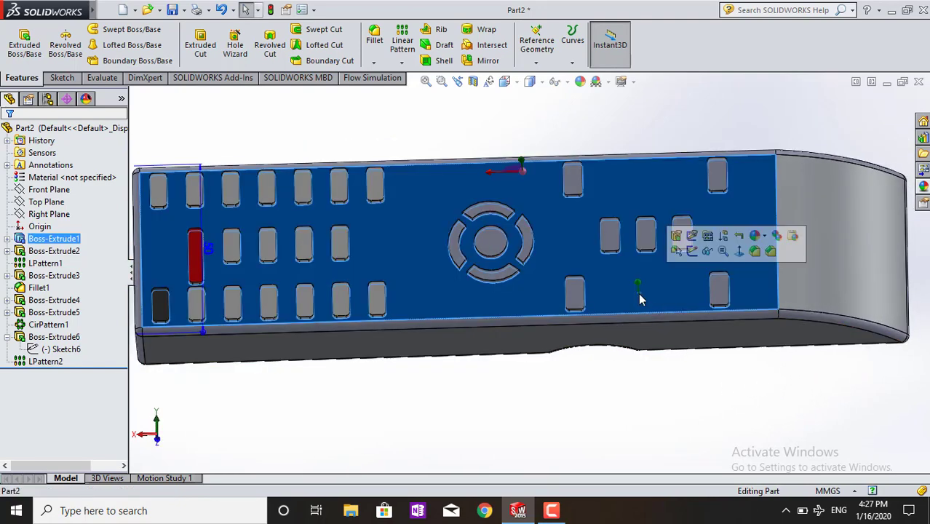
pyautogui.click(694, 255)
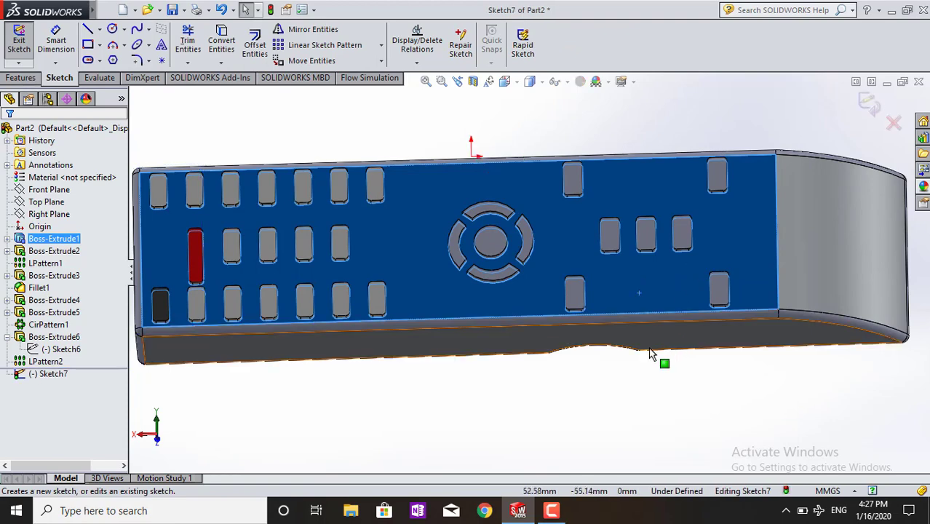
pyautogui.click(62, 349)
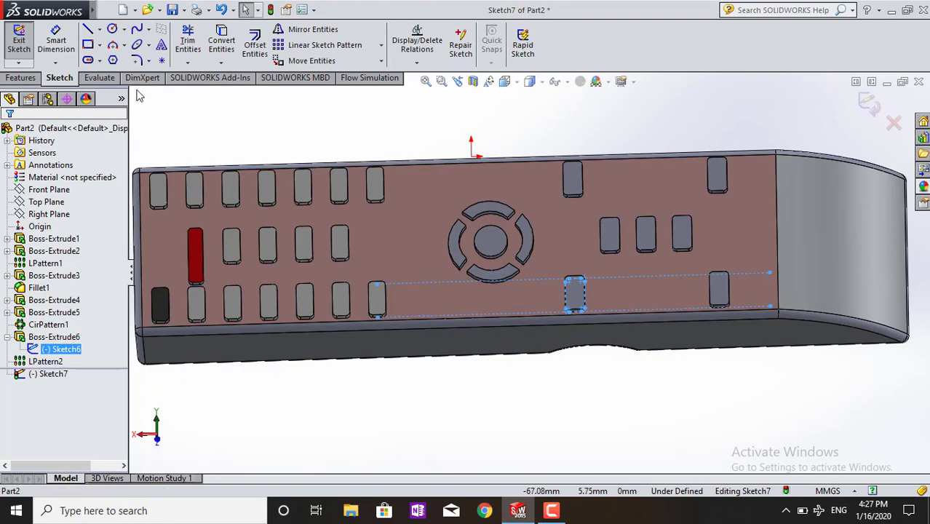
pyautogui.click(100, 45)
pyautogui.click(124, 58)
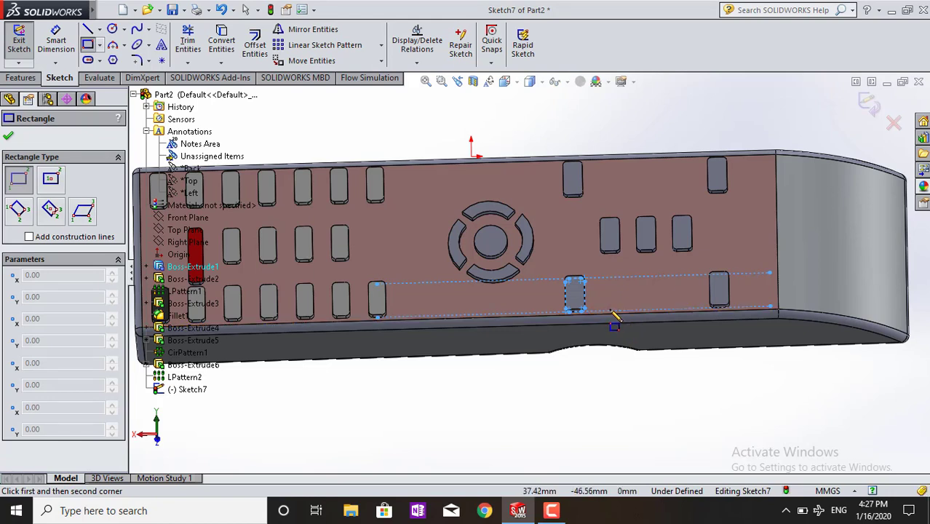
pyautogui.click(611, 313)
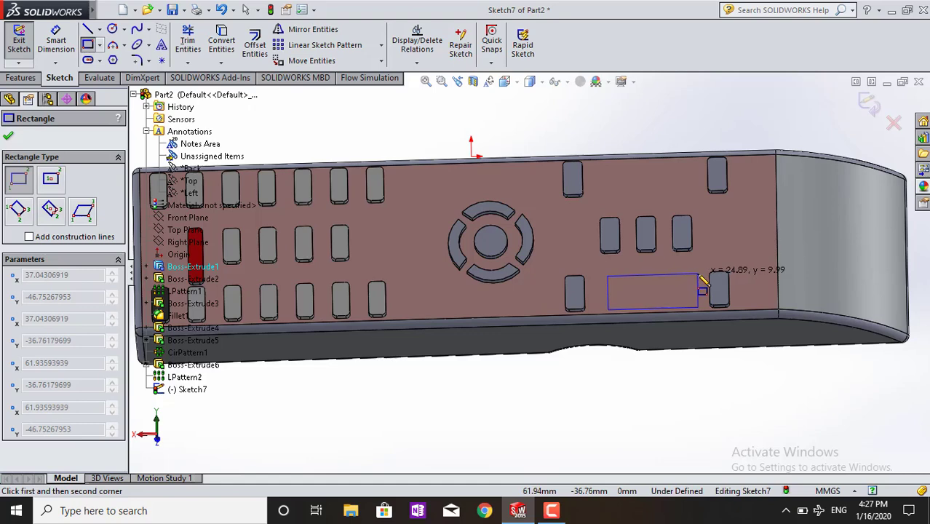
pyautogui.press('Escape')
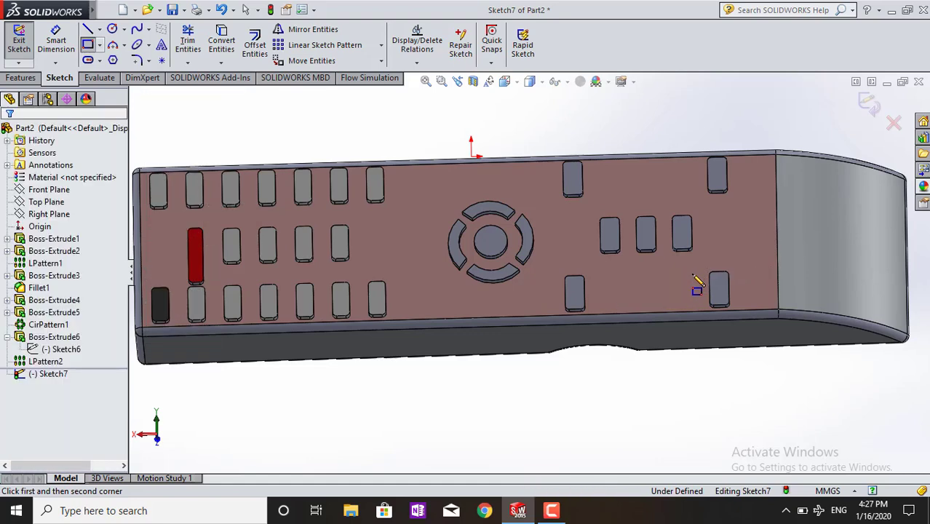
pyautogui.click(73, 350)
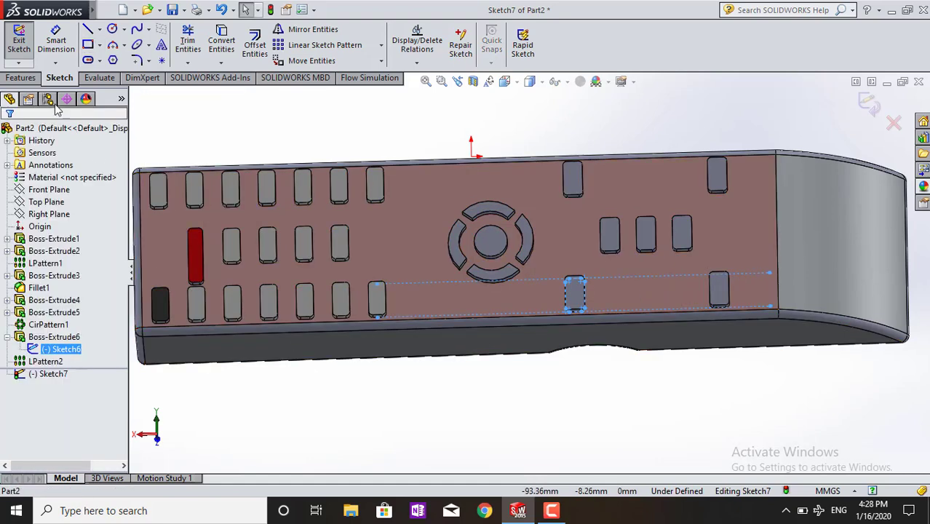
# Draw two corner rectangles in the gaps between the lower and upper right-hand buttons.
pyautogui.click(88, 45)
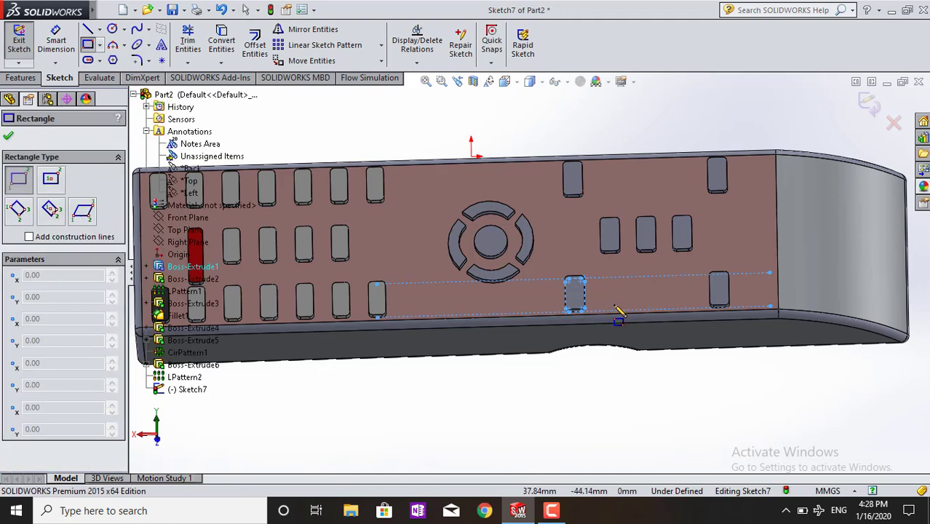
pyautogui.click(602, 312)
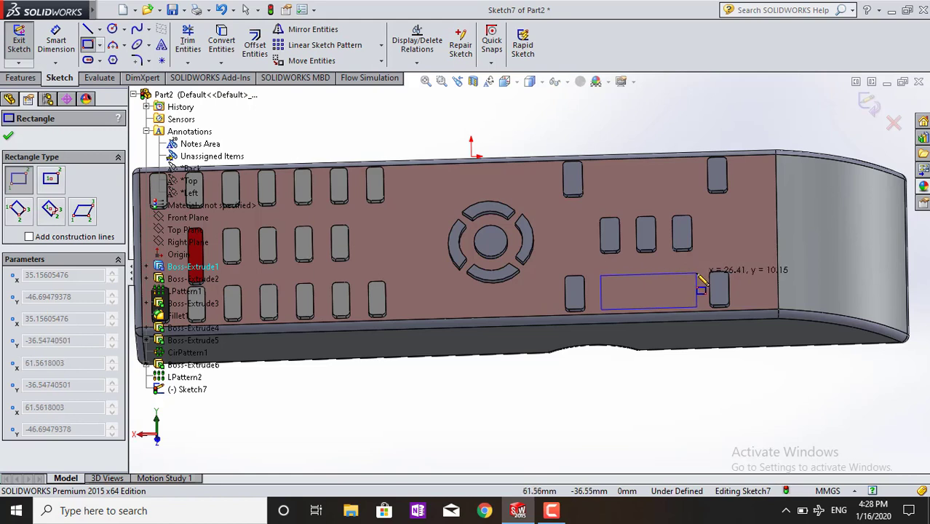
pyautogui.click(697, 275)
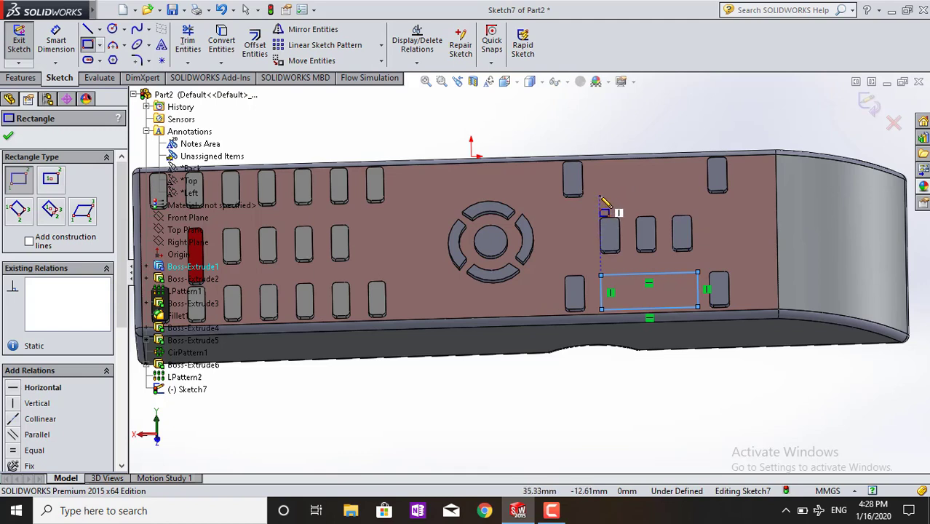
pyautogui.click(601, 194)
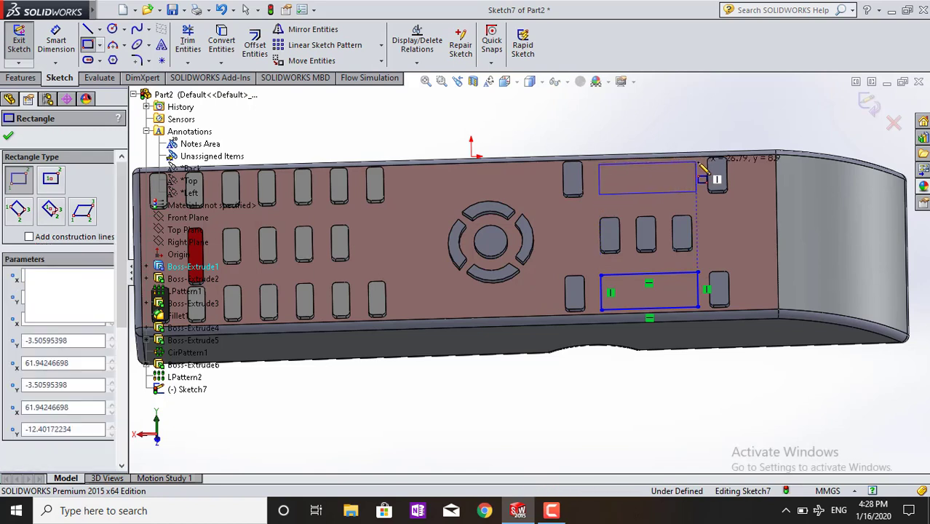
pyautogui.click(697, 163)
pyautogui.press('Escape')
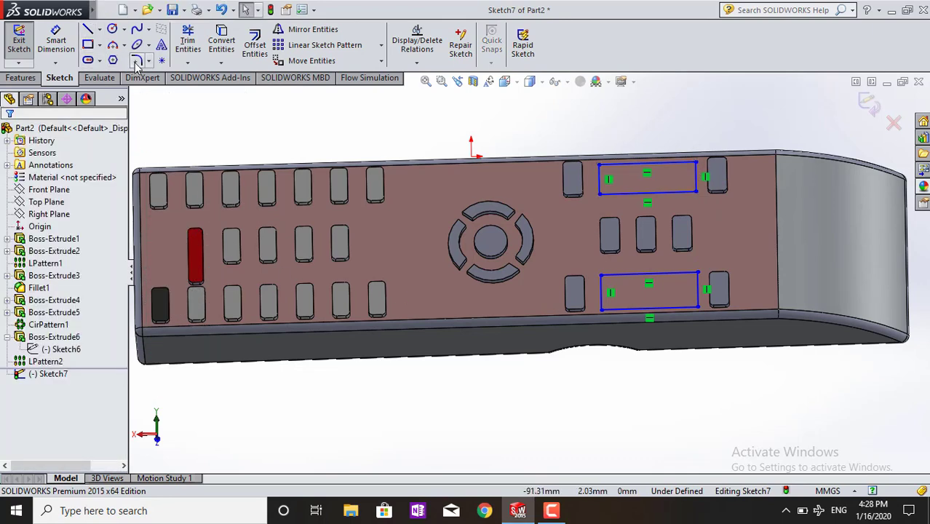
# Fillet the upper rectangle's four corners with a 2 mm radius.
pyautogui.click(136, 60)
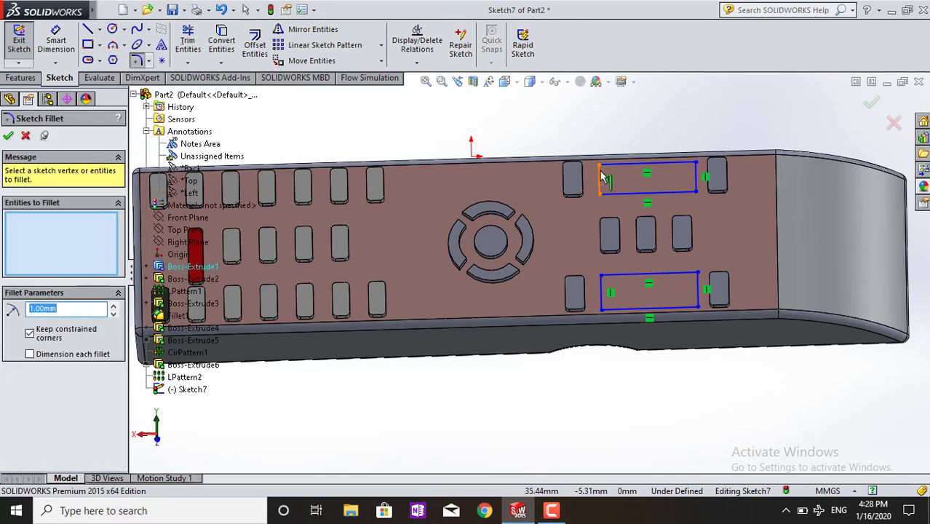
pyautogui.click(601, 175)
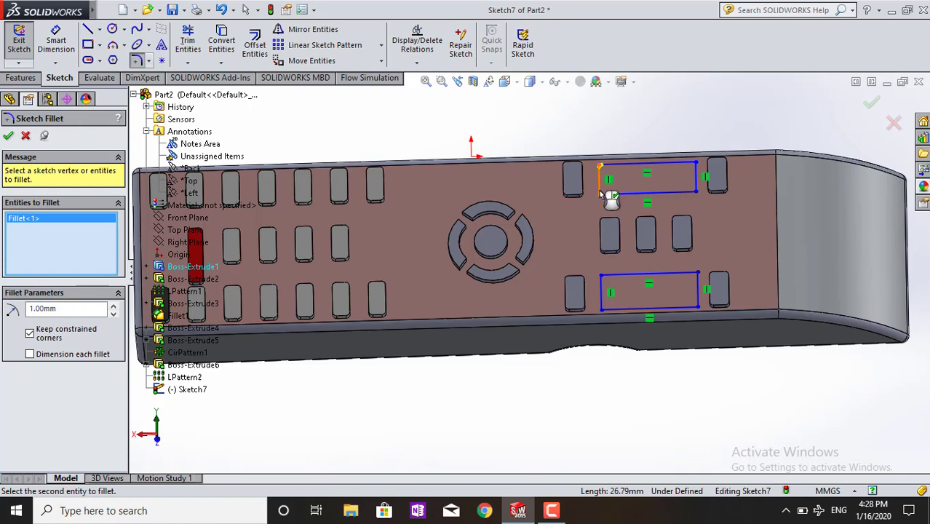
pyautogui.click(609, 192)
pyautogui.click(694, 191)
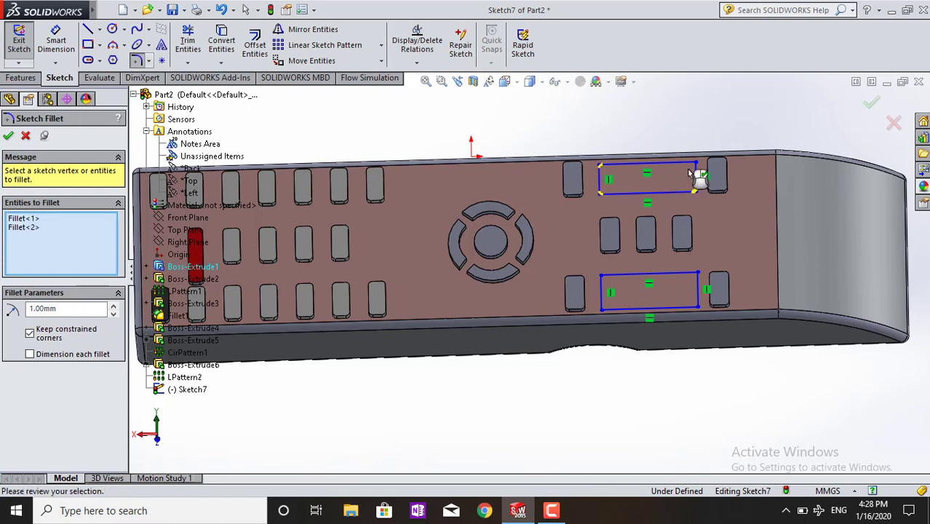
pyautogui.click(695, 163)
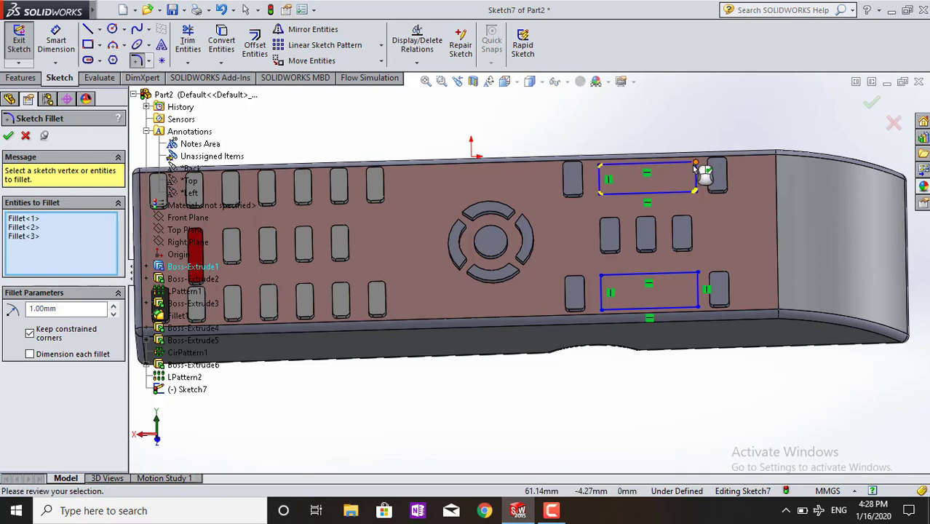
pyautogui.doubleClick(63, 311)
pyautogui.write('2')
pyautogui.press('Return')
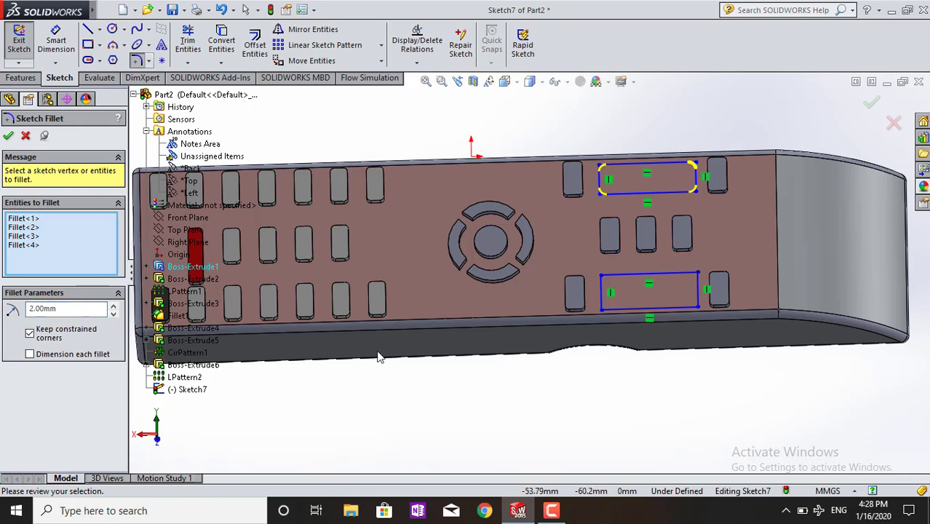
# Fillet the lower rectangle's four corners at 2 mm and apply all the fillets.
pyautogui.click(603, 308)
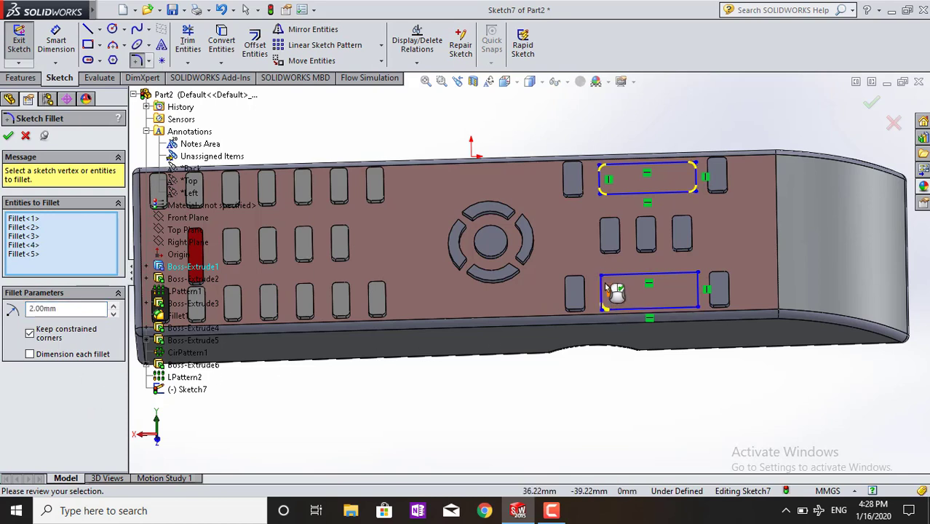
pyautogui.click(603, 277)
pyautogui.click(697, 274)
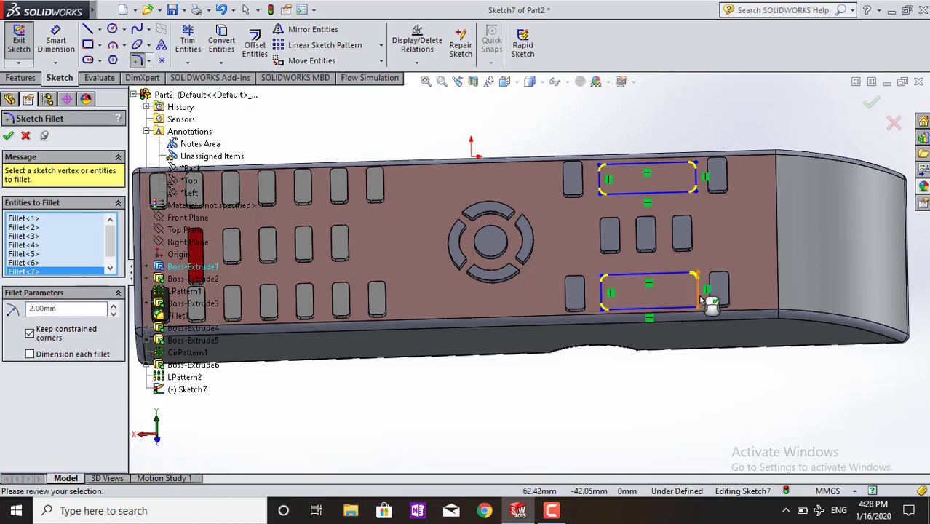
pyautogui.click(697, 308)
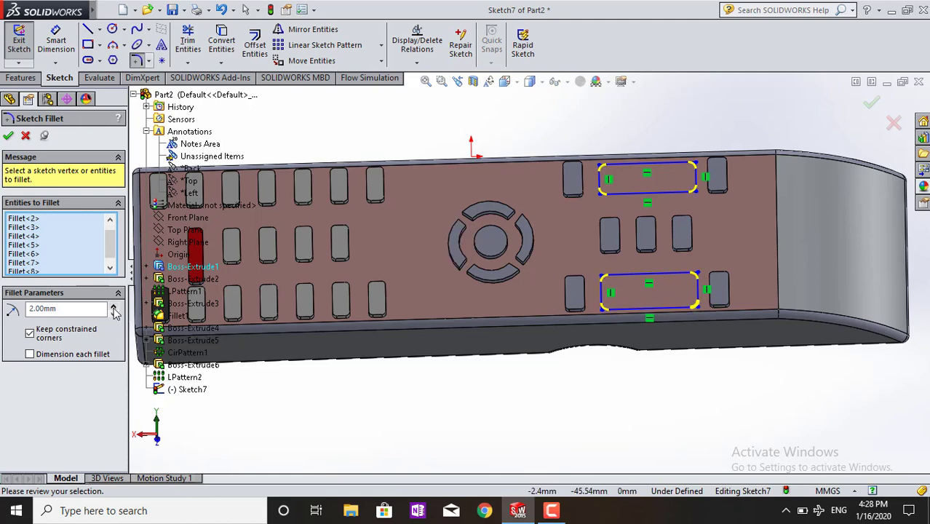
pyautogui.doubleClick(88, 310)
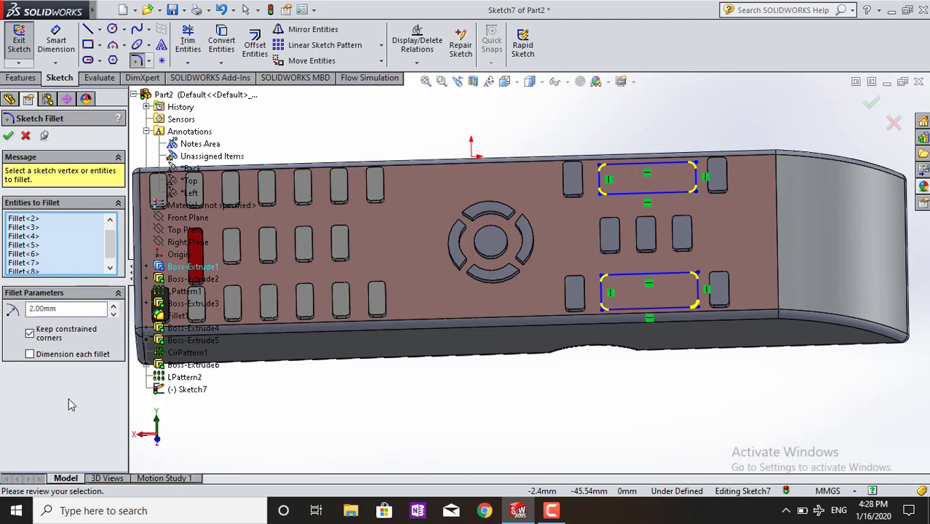
pyautogui.doubleClick(67, 308)
pyautogui.write('2')
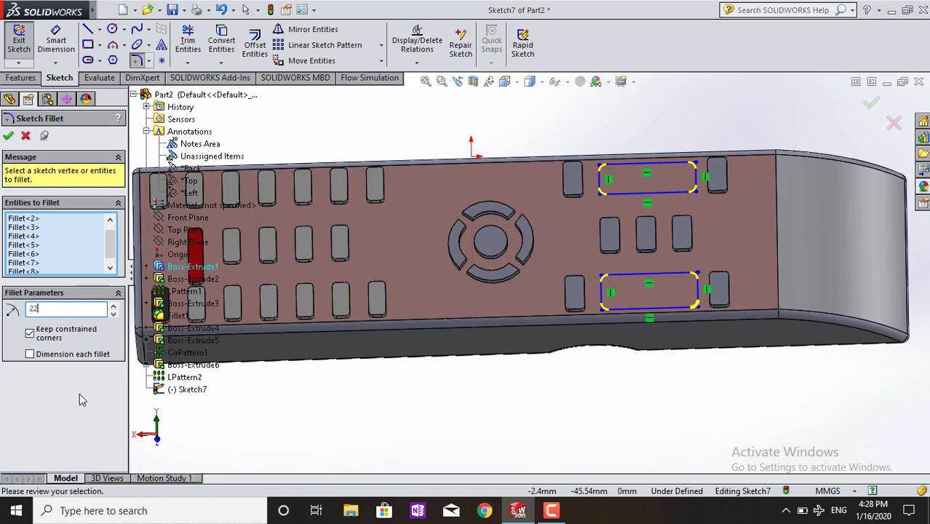
pyautogui.press('Return')
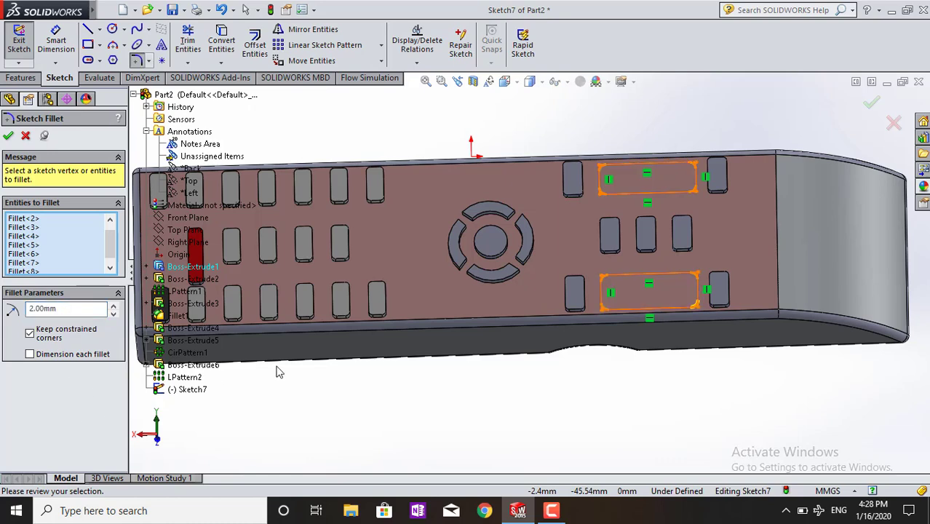
pyautogui.click(8, 136)
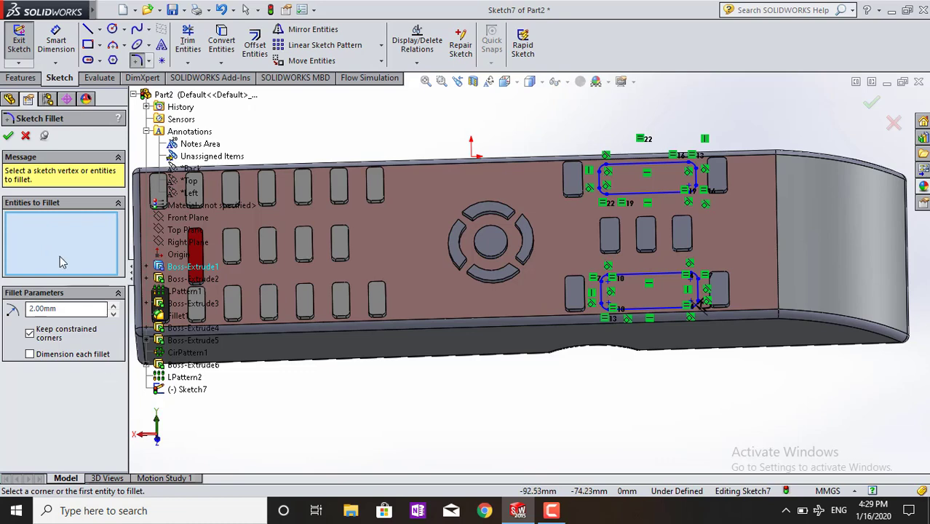
pyautogui.click(8, 136)
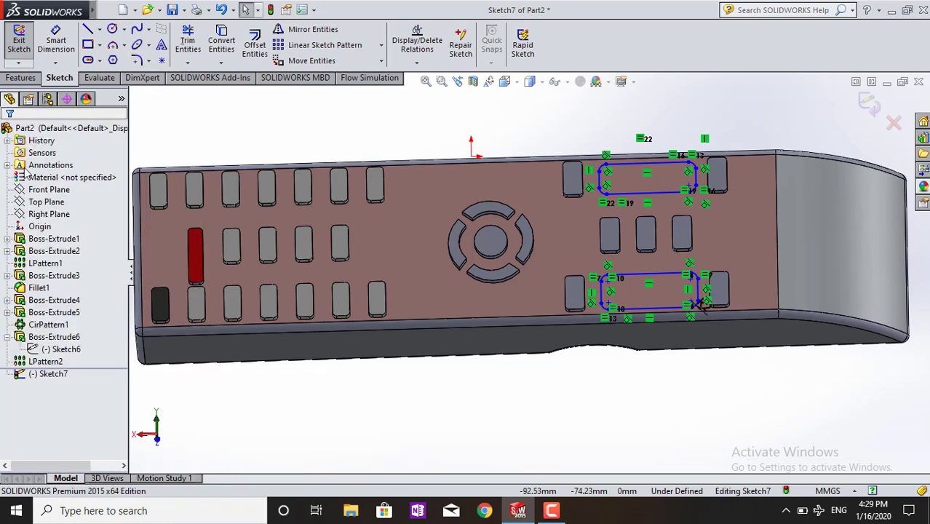
# Extrude both rounded rectangles 2 mm Blind as Boss-Extrude7, then orbit to inspect the keys.
pyautogui.click(21, 78)
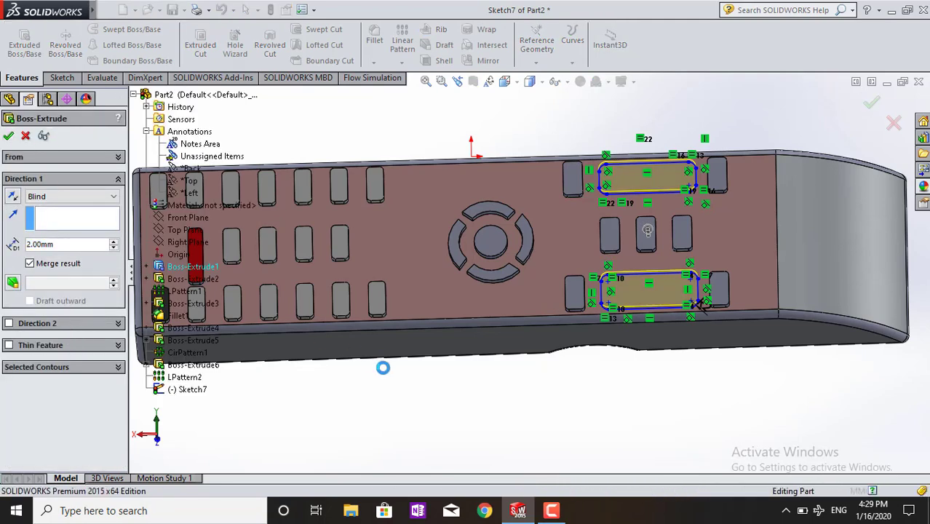
pyautogui.click(502, 394)
pyautogui.scroll(2, 500, 395)
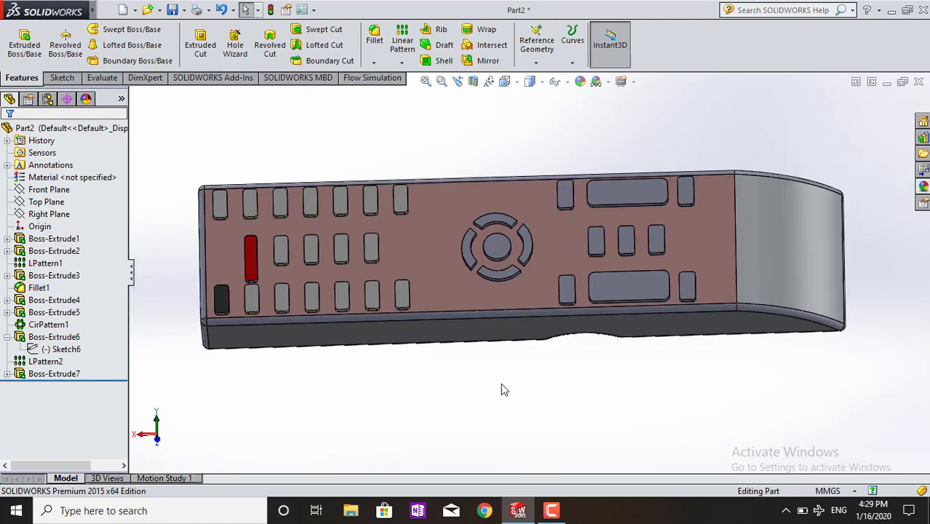
pyautogui.moveTo(501, 388)
pyautogui.mouseDown(button='middle')
pyautogui.moveTo(743, 372)
pyautogui.moveTo(816, 342)
pyautogui.moveTo(301, 414)
pyautogui.mouseUp(button='middle')
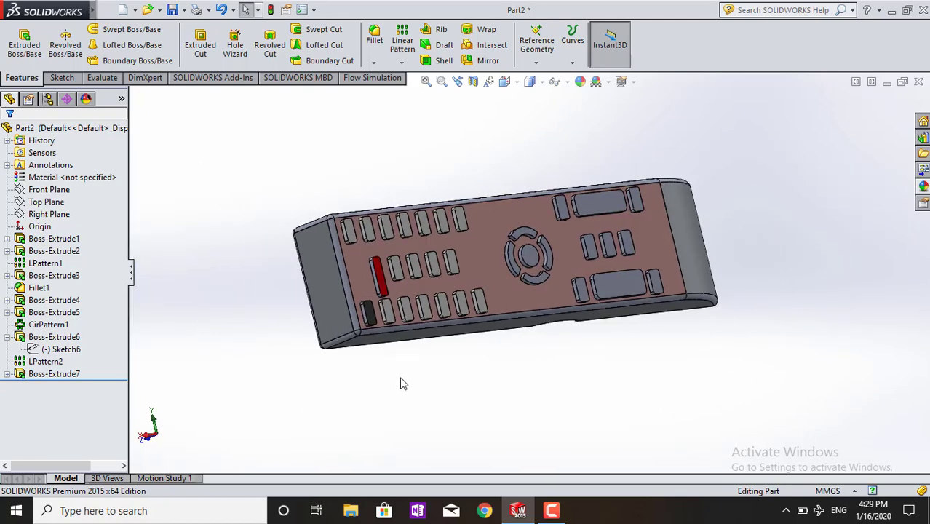
pyautogui.moveTo(402, 383)
pyautogui.mouseDown(button='middle')
pyautogui.moveTo(417, 314)
pyautogui.moveTo(324, 288)
pyautogui.mouseUp(button='middle')
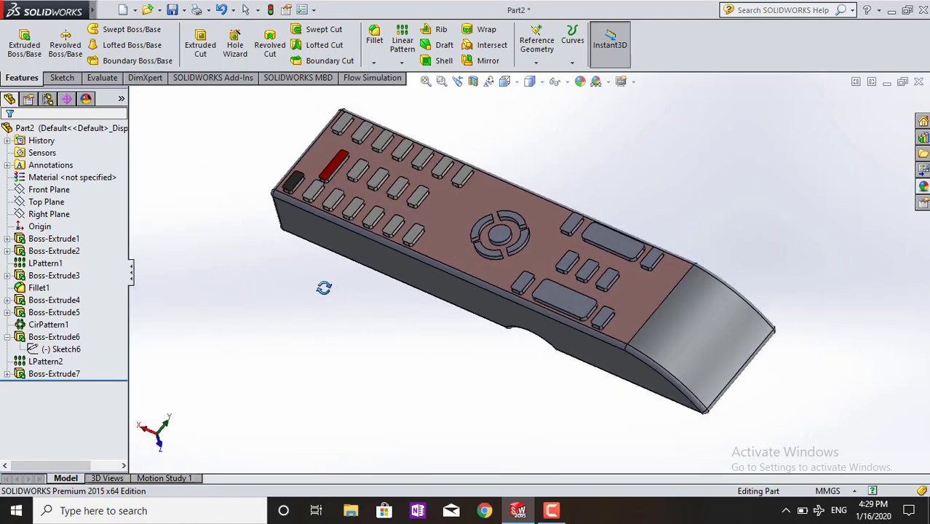
pyautogui.moveTo(806, 276)
pyautogui.mouseDown(button='middle')
pyautogui.moveTo(792, 305)
pyautogui.moveTo(831, 366)
pyautogui.moveTo(811, 357)
pyautogui.mouseUp(button='middle')
pyautogui.moveTo(438, 330)
pyautogui.mouseDown(button='middle')
pyautogui.moveTo(435, 267)
pyautogui.moveTo(392, 241)
pyautogui.moveTo(375, 262)
pyautogui.moveTo(541, 298)
pyautogui.mouseUp(button='middle')
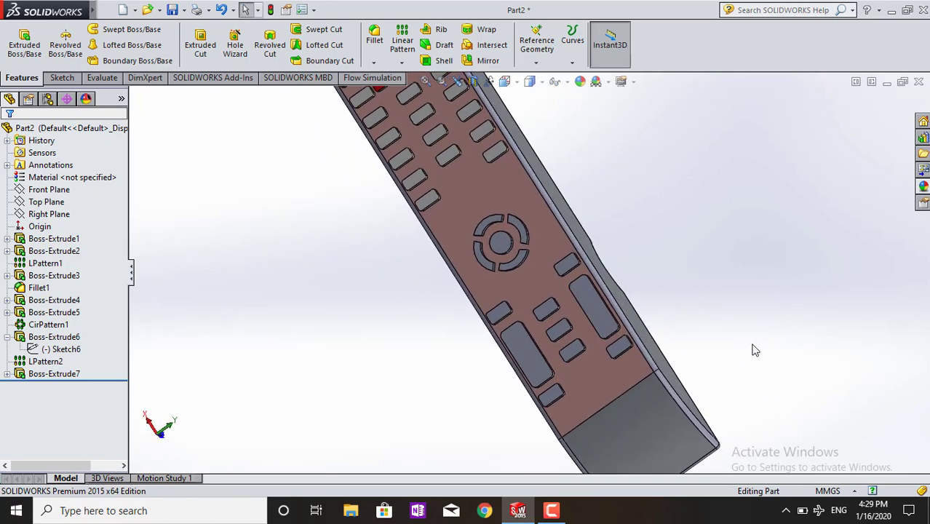
pyautogui.scroll(3, 753, 350)
pyautogui.moveTo(731, 312)
pyautogui.mouseDown(button='middle')
pyautogui.moveTo(731, 352)
pyautogui.moveTo(553, 262)
pyautogui.mouseUp(button='middle')
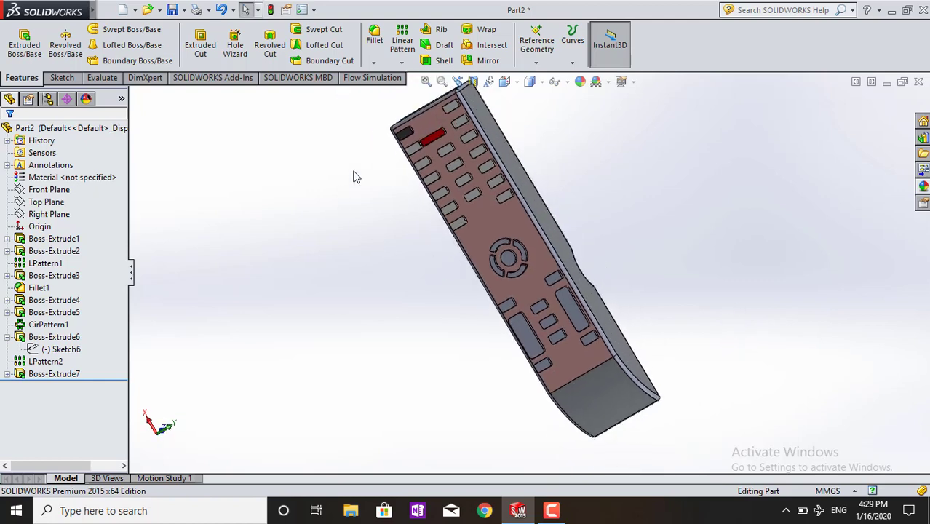
pyautogui.scroll(2, 360, 171)
pyautogui.moveTo(360, 169)
pyautogui.mouseDown(button='middle')
pyautogui.moveTo(471, 162)
pyautogui.moveTo(458, 269)
pyautogui.moveTo(435, 245)
pyautogui.moveTo(421, 246)
pyautogui.moveTo(402, 272)
pyautogui.moveTo(459, 178)
pyautogui.mouseUp(button='middle')
pyautogui.scroll(-2, 459, 178)
pyautogui.scroll(-2, 692, 279)
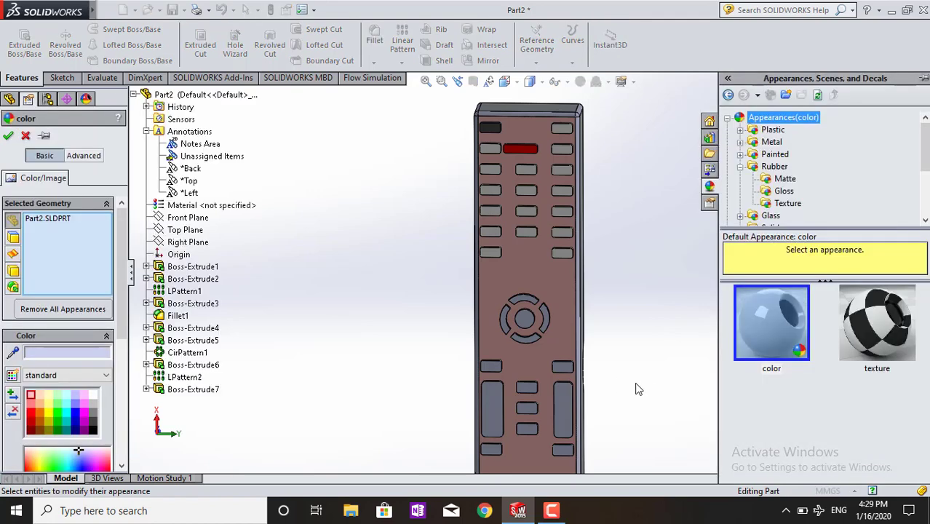
# Remove the whole part from the appearance's selected geometry.
pyautogui.click(28, 221)
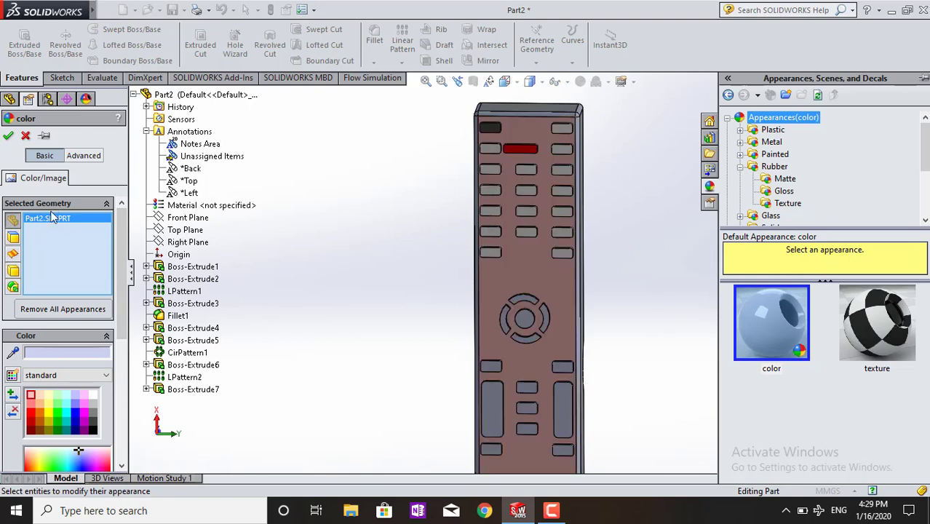
pyautogui.rightClick(52, 218)
pyautogui.click(77, 239)
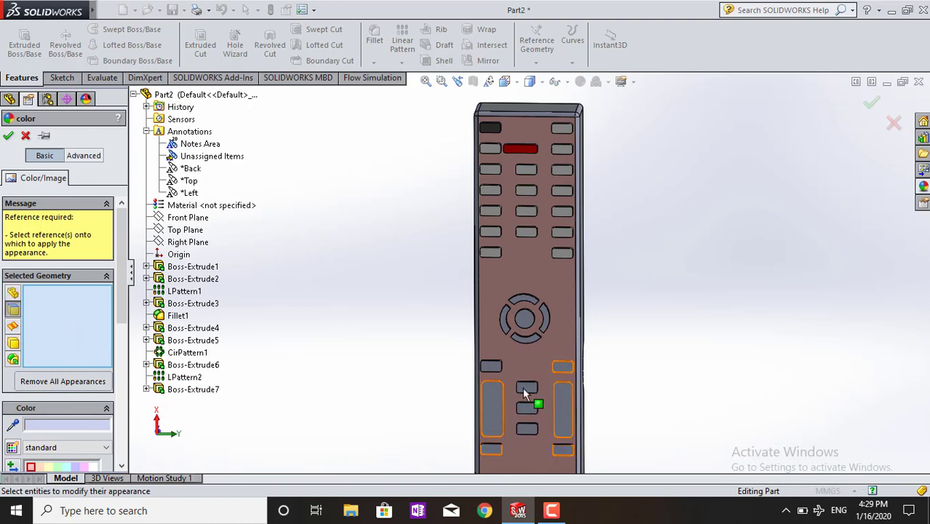
pyautogui.scroll(-3, 43, 397)
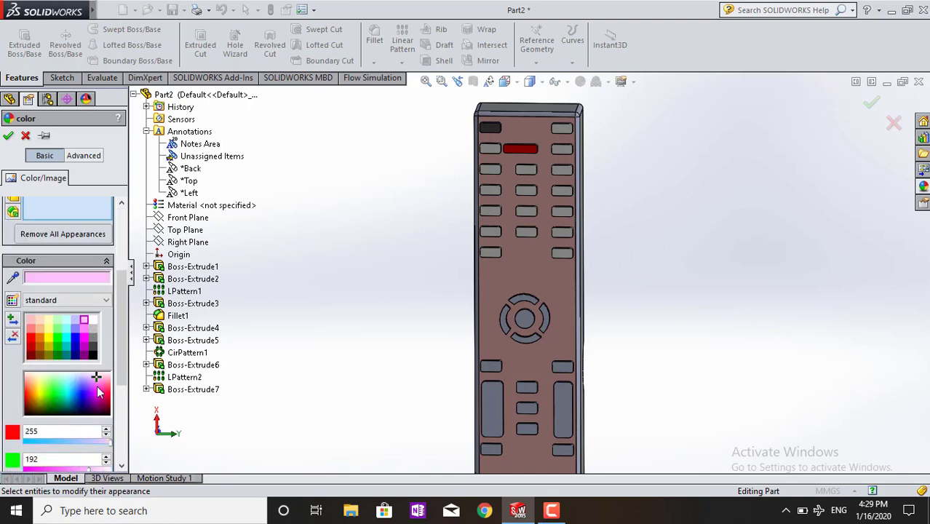
pyautogui.scroll(2, 71, 376)
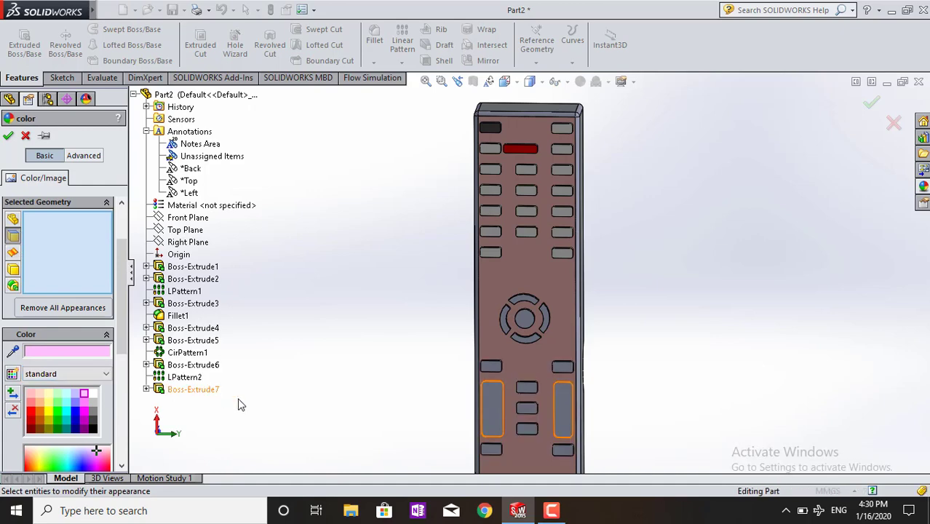
# Select both tall key faces, a small key and the direction-pad faces, and make them white.
pyautogui.click(492, 410)
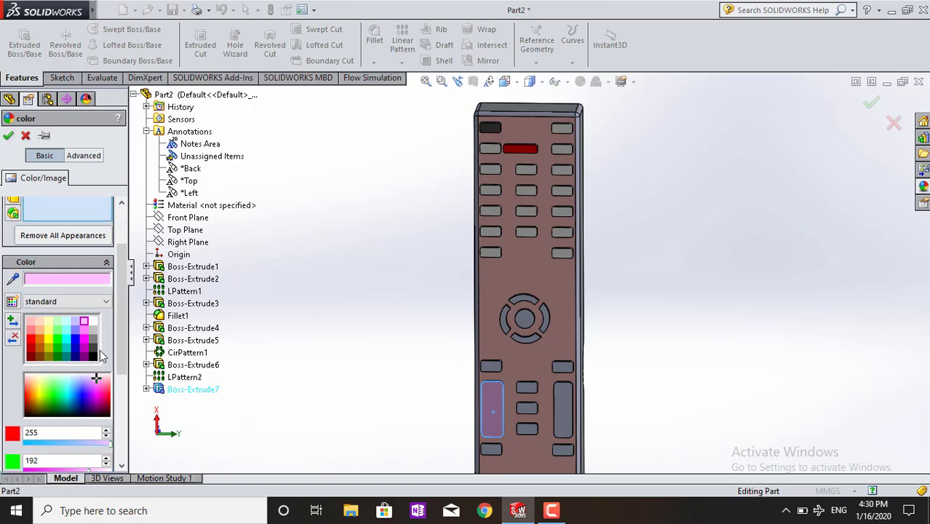
pyautogui.click(562, 412)
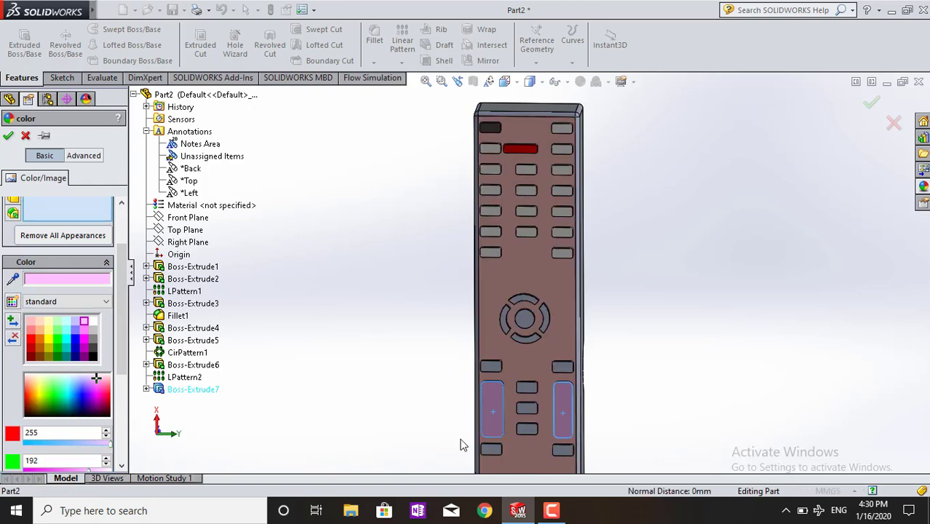
pyautogui.scroll(-2, 460, 349)
pyautogui.scroll(-1, 461, 348)
pyautogui.click(526, 344)
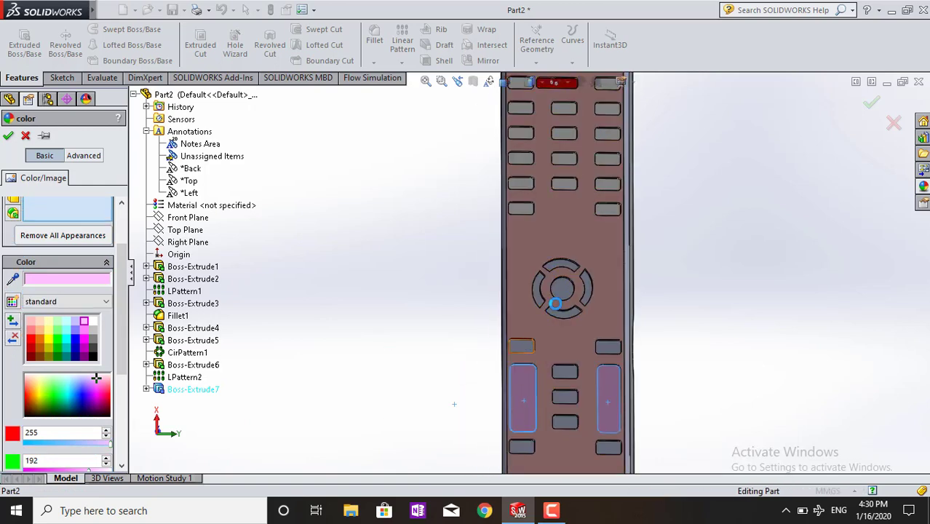
pyautogui.click(537, 295)
pyautogui.click(537, 294)
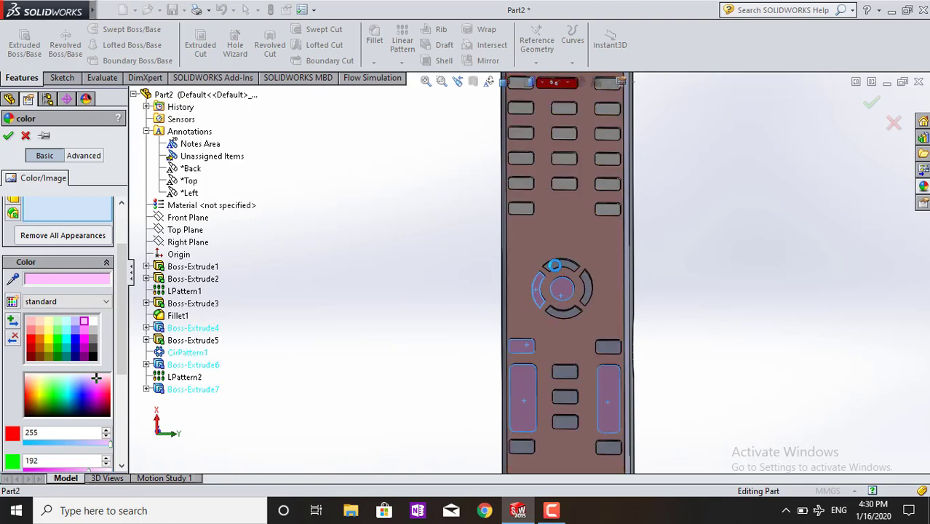
pyautogui.click(583, 289)
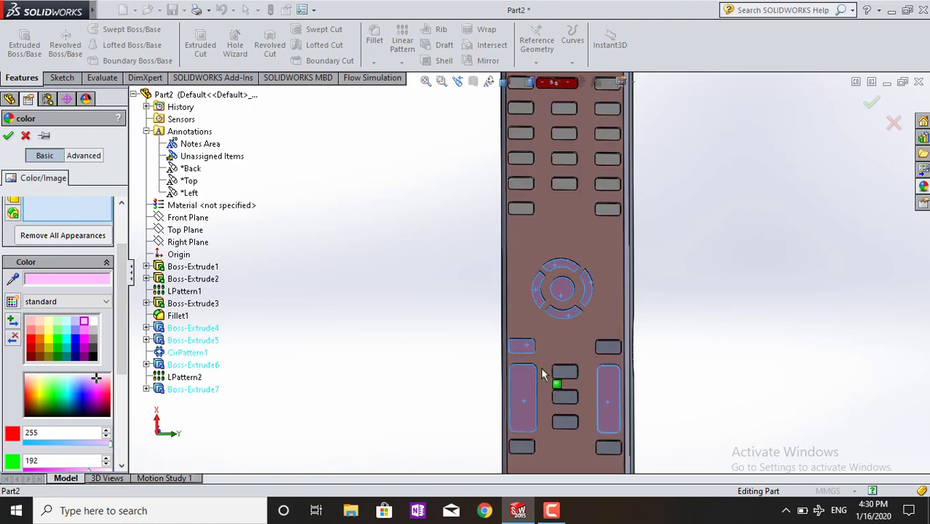
pyautogui.click(92, 321)
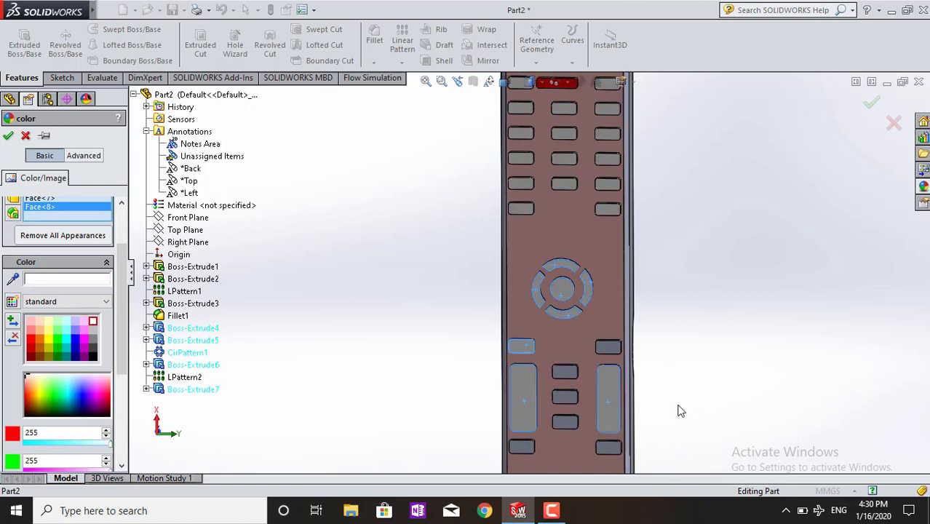
# Add the three small middle key faces and one more key face to the white colour selection.
pyautogui.scroll(-2, 677, 411)
pyautogui.click(523, 361)
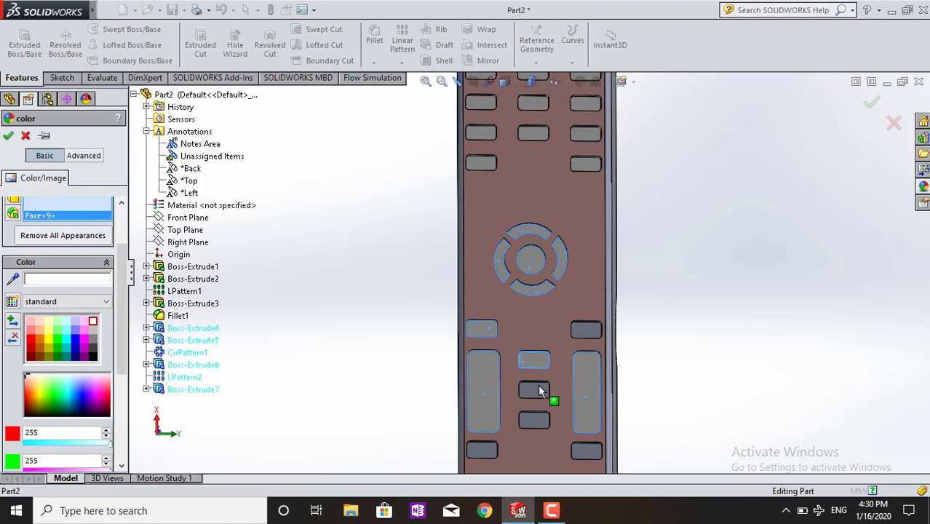
pyautogui.click(536, 387)
pyautogui.click(535, 423)
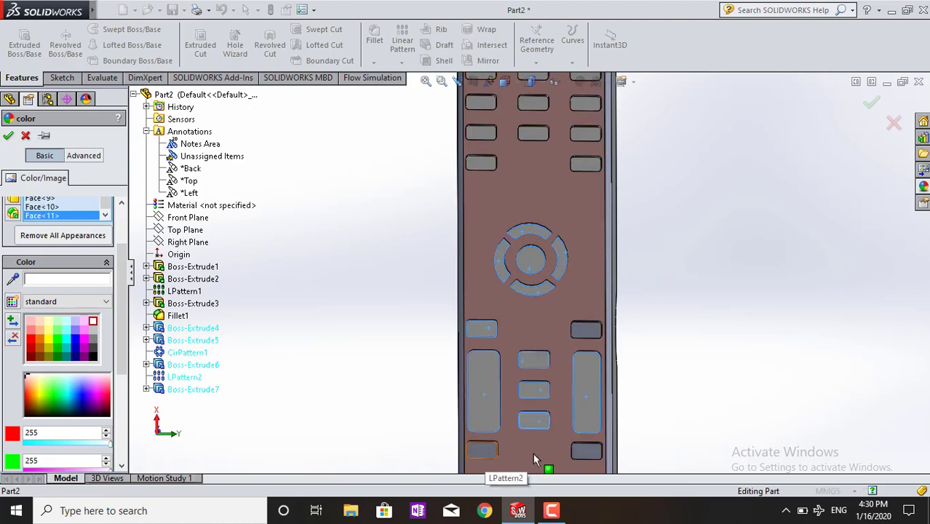
pyautogui.moveTo(408, 333); pyautogui.dragTo(567, 337, button='middle')
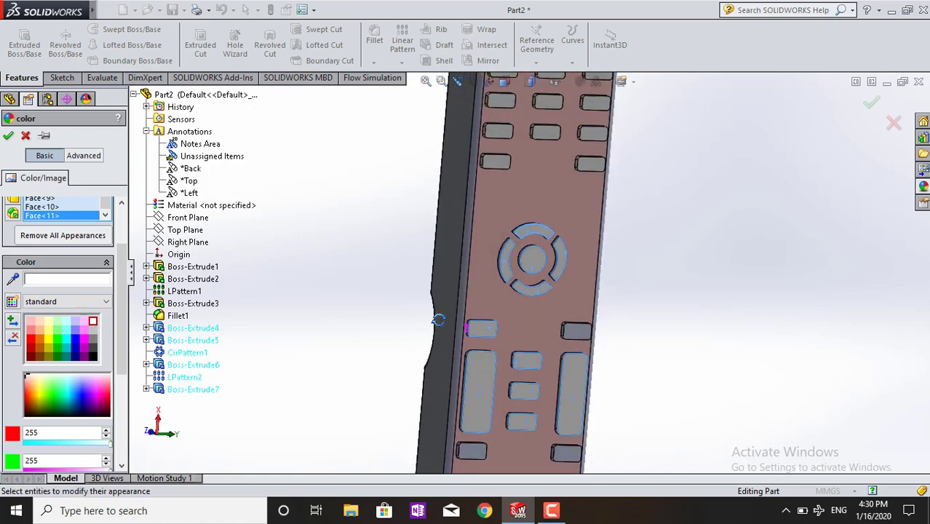
pyautogui.click(567, 334)
# Add the side walls of the right and left keys, bringing the white set to 18 faces.
pyautogui.scroll(-2, 611, 336)
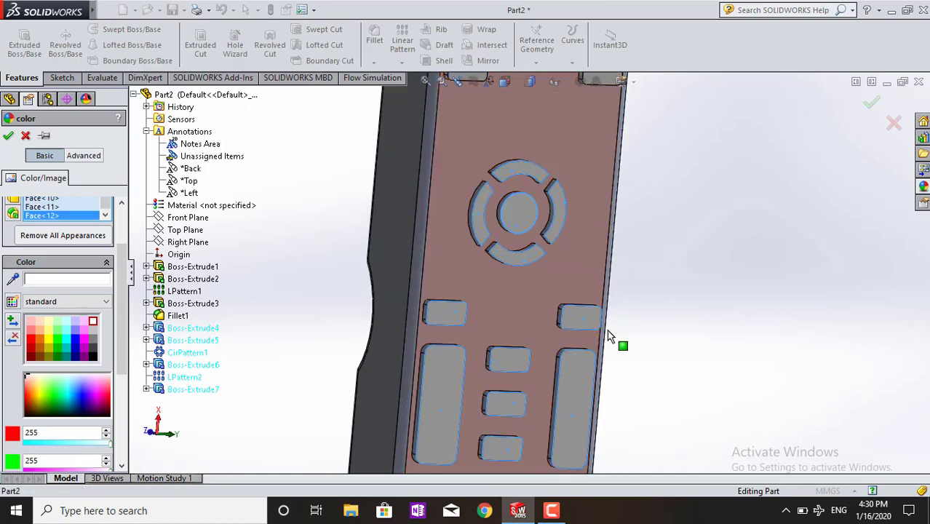
pyautogui.scroll(-3, 608, 329)
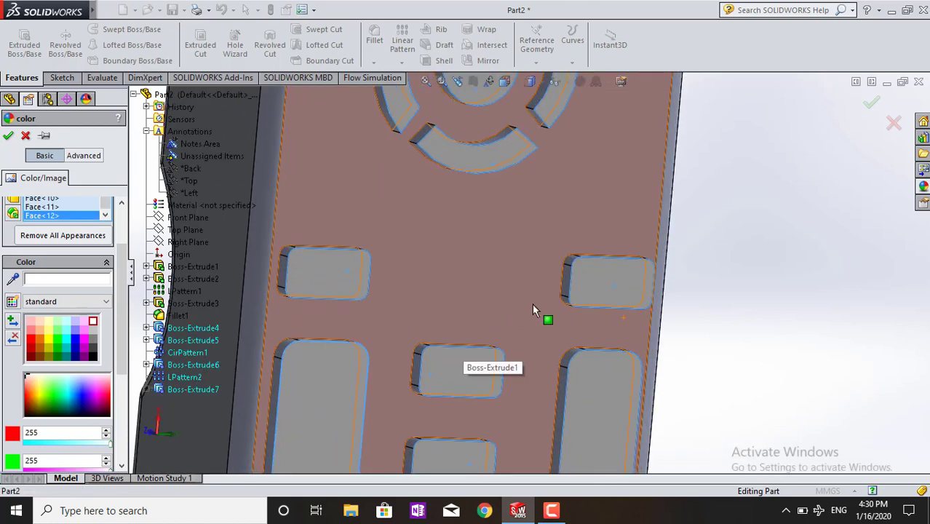
pyautogui.moveTo(532, 303); pyautogui.dragTo(554, 293, button='middle')
pyautogui.click(555, 286)
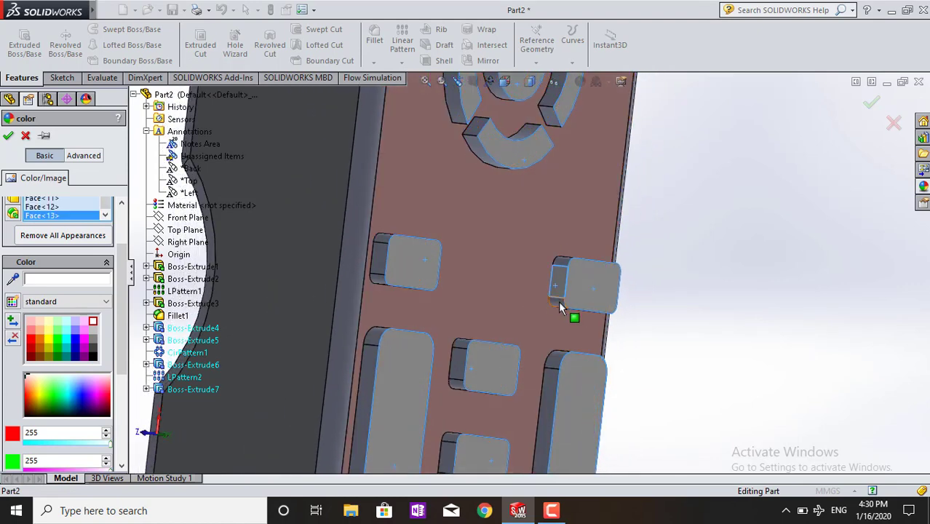
pyautogui.click(558, 300)
pyautogui.click(381, 253)
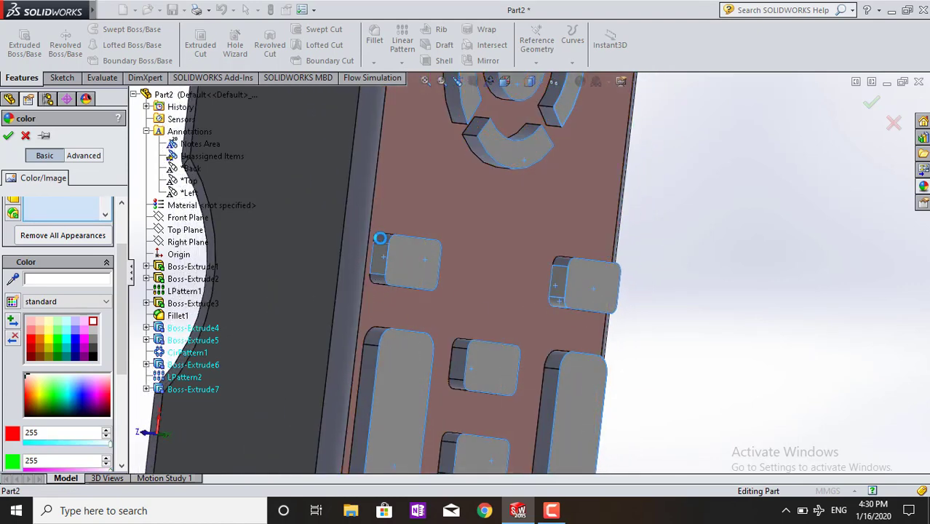
pyautogui.click(380, 269)
pyautogui.click(379, 280)
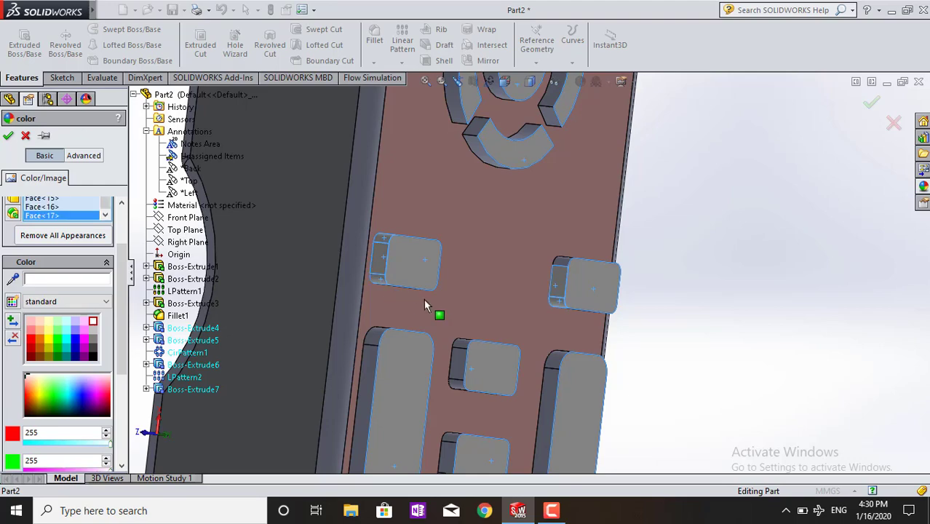
pyautogui.moveTo(423, 298)
pyautogui.mouseDown(button='middle')
pyautogui.moveTo(392, 271)
pyautogui.moveTo(414, 220)
pyautogui.moveTo(406, 221)
pyautogui.mouseUp(button='middle')
pyautogui.click(391, 270)
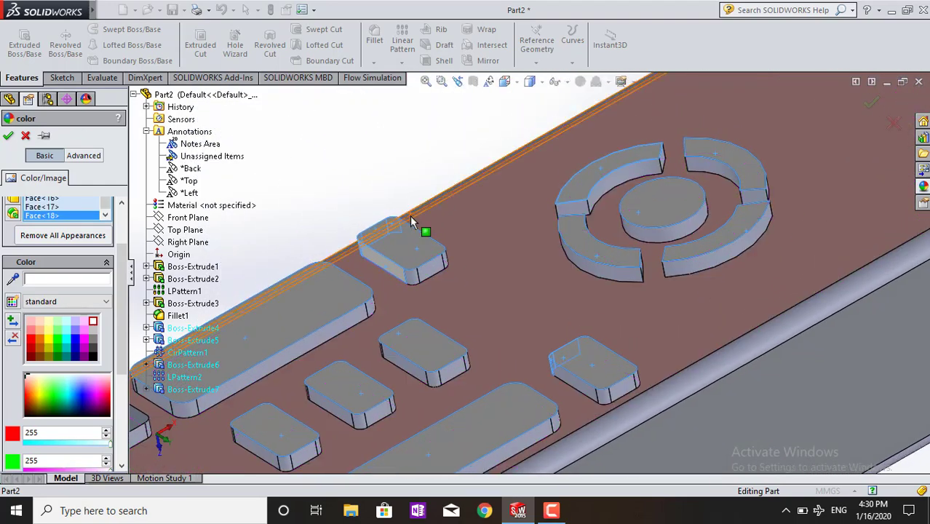
# Add the small keys' side faces and the long key's side and end faces to the white set.
pyautogui.click(420, 280)
pyautogui.click(413, 287)
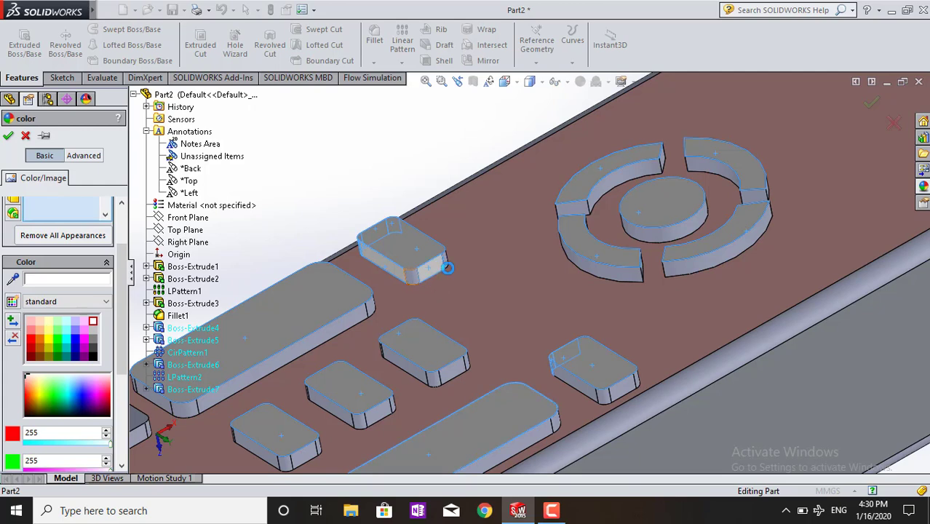
pyautogui.click(458, 272)
pyautogui.click(310, 353)
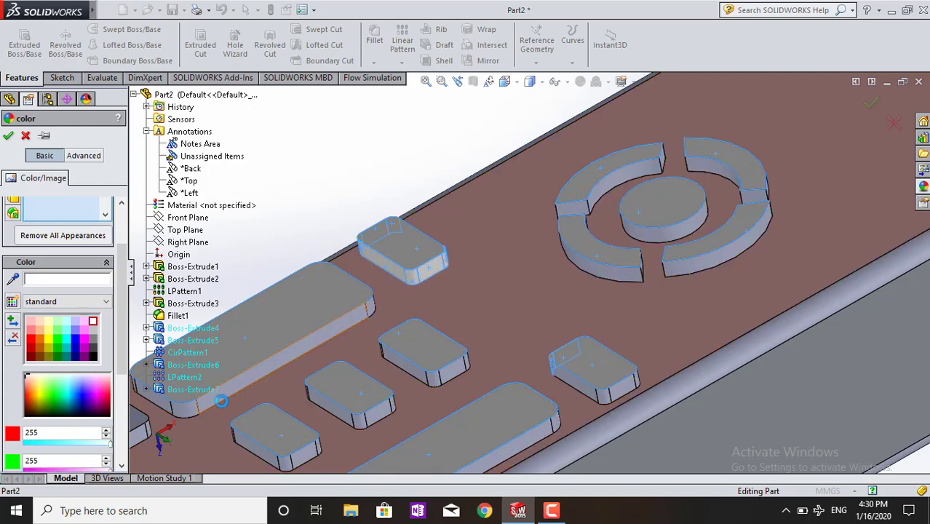
pyautogui.click(188, 414)
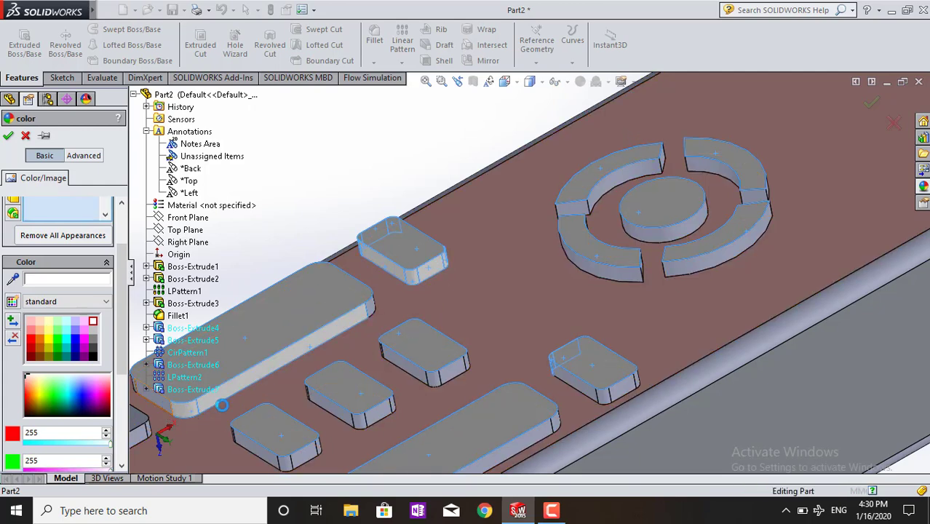
pyautogui.click(377, 343)
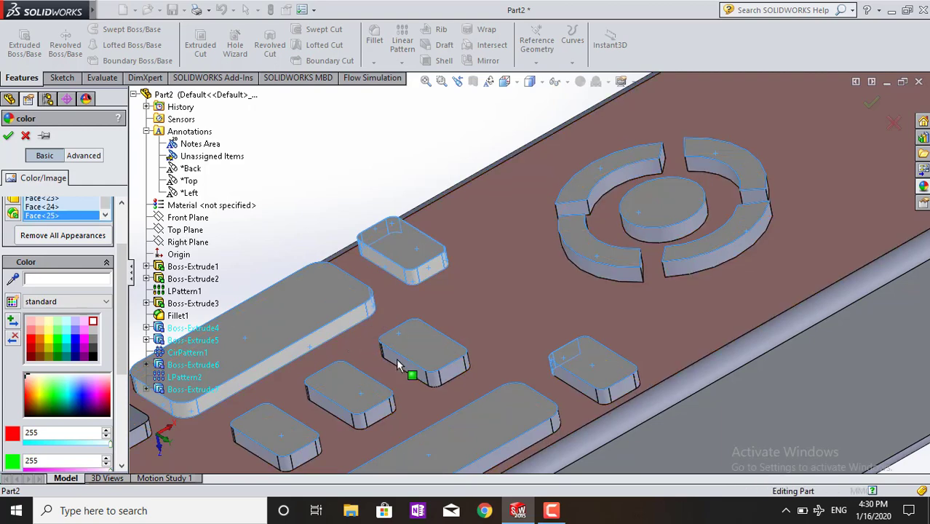
pyautogui.click(465, 362)
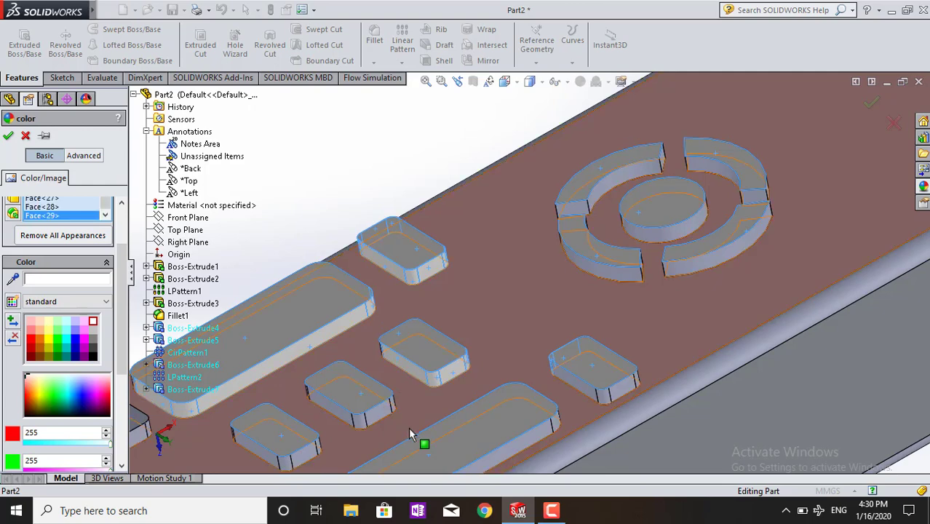
pyautogui.scroll(2, 556, 402)
pyautogui.click(581, 375)
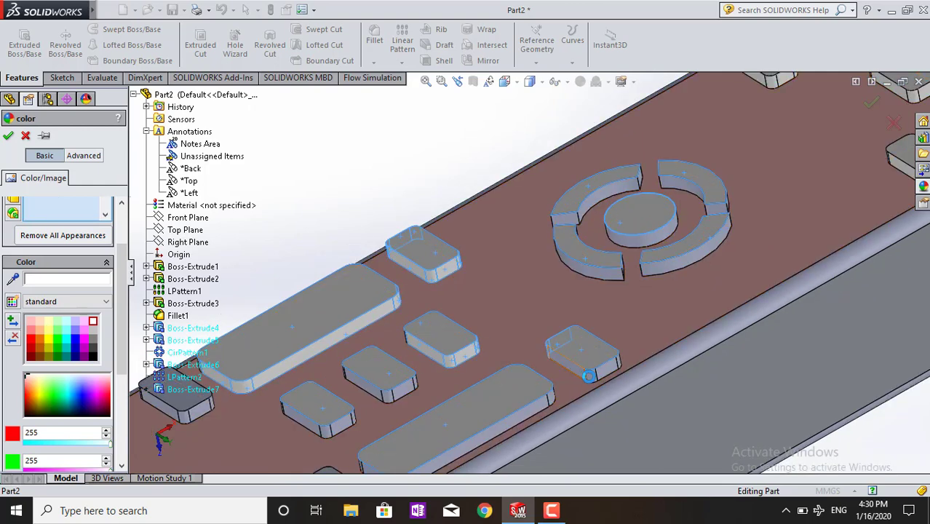
pyautogui.click(620, 369)
# Add the small dark key's side and front faces, growing the white set to 44 faces.
pyautogui.scroll(2, 570, 424)
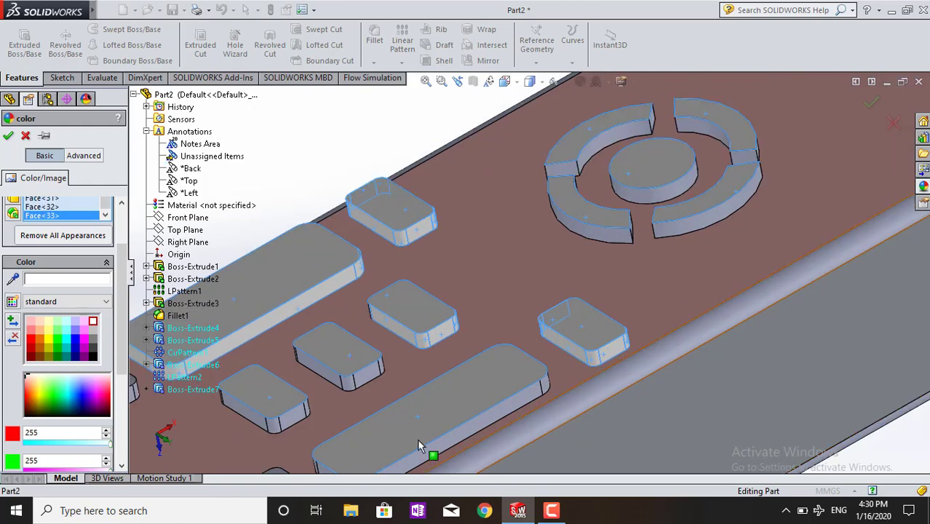
pyautogui.scroll(-2, 400, 386)
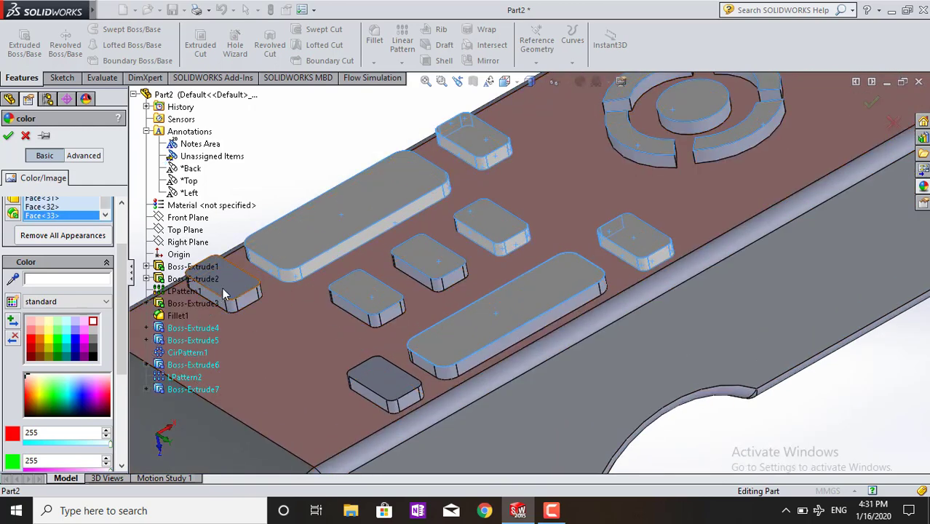
pyautogui.click(368, 318)
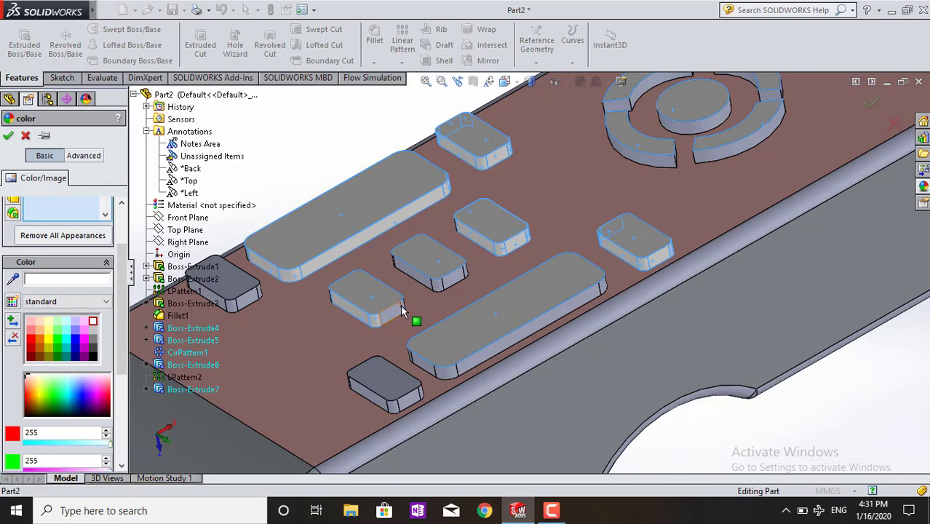
pyautogui.click(393, 315)
pyautogui.click(393, 320)
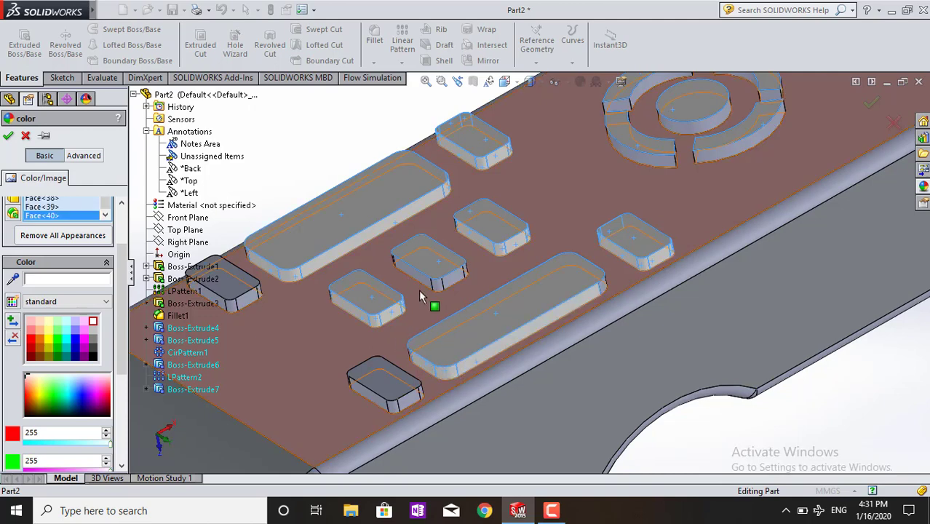
pyautogui.click(437, 288)
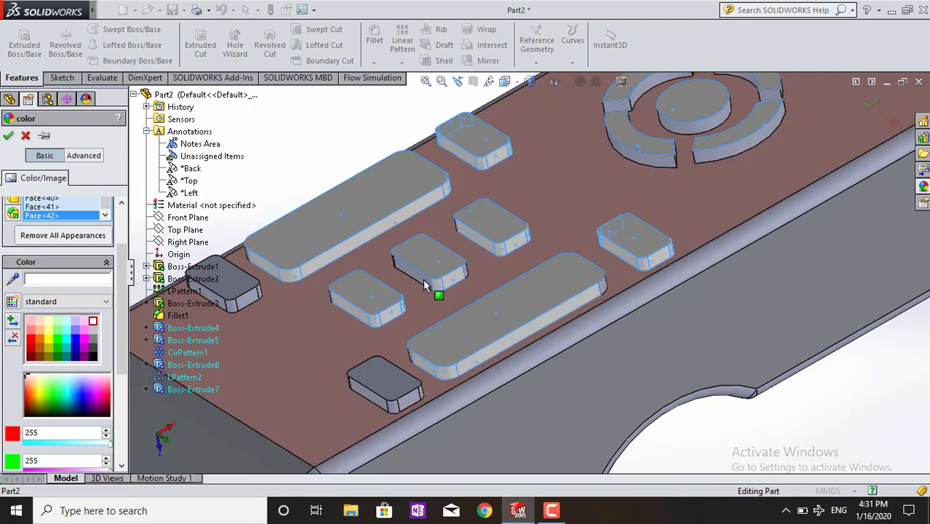
pyautogui.click(466, 274)
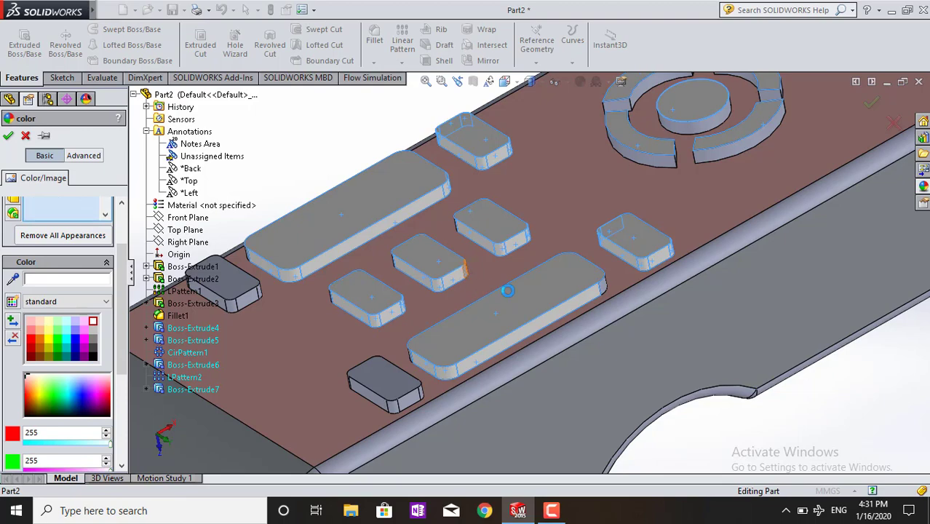
pyautogui.moveTo(324, 335)
pyautogui.mouseDown(button='middle')
pyautogui.moveTo(356, 336)
pyautogui.moveTo(304, 291)
pyautogui.moveTo(307, 222)
pyautogui.moveTo(420, 276)
pyautogui.moveTo(441, 301)
pyautogui.moveTo(407, 306)
pyautogui.mouseUp(button='middle')
# Add the long key's side faces and the small middle keys' side faces to the colouring.
pyautogui.scroll(-2, 502, 357)
pyautogui.scroll(-1, 511, 351)
pyautogui.click(511, 345)
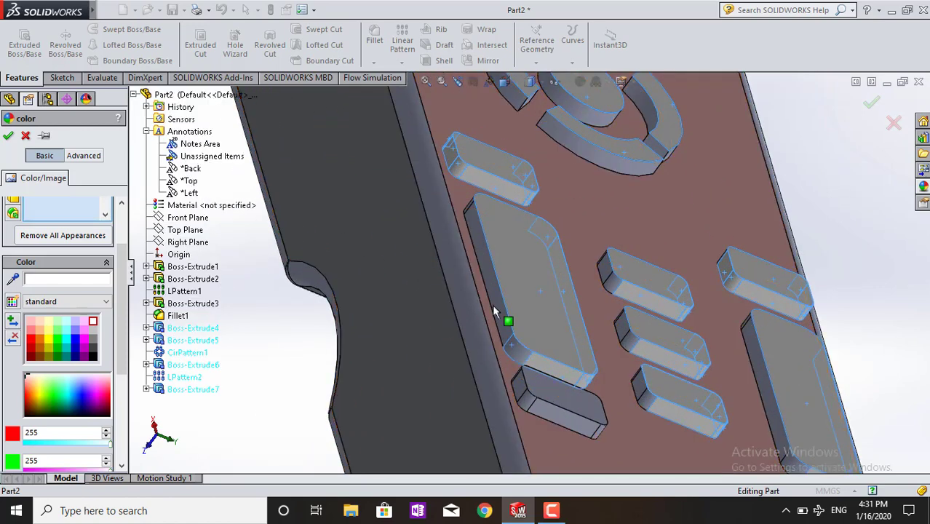
pyautogui.click(495, 301)
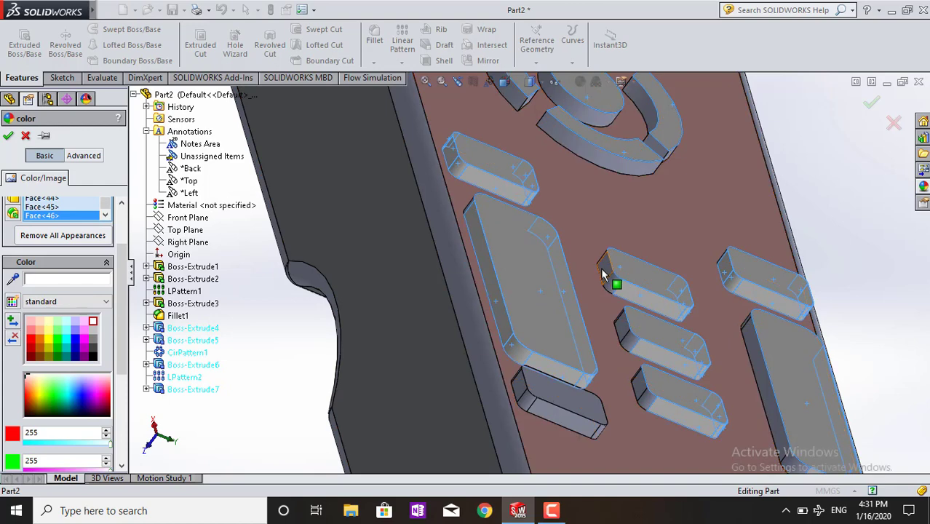
pyautogui.click(600, 272)
pyautogui.click(621, 326)
pyautogui.click(620, 326)
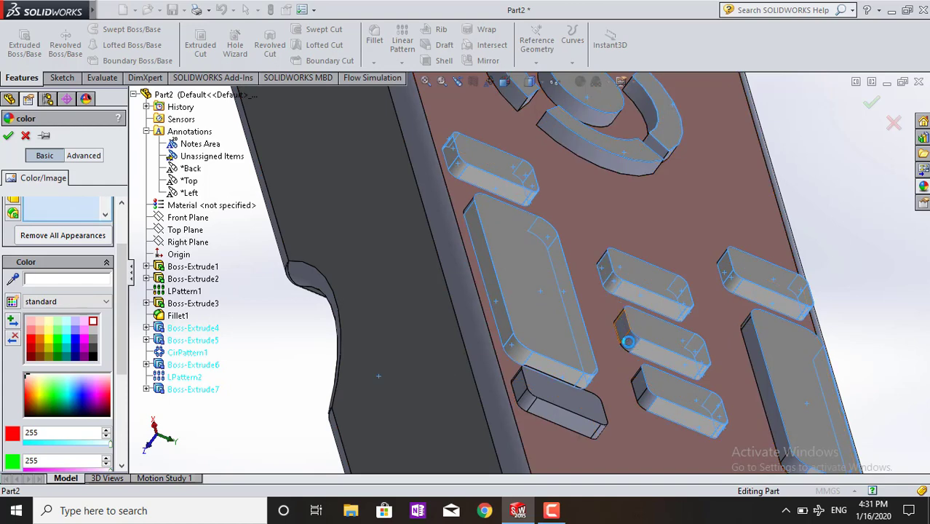
# Add further pairs of key faces and two faces of the large key.
pyautogui.click(634, 359)
pyautogui.click(639, 406)
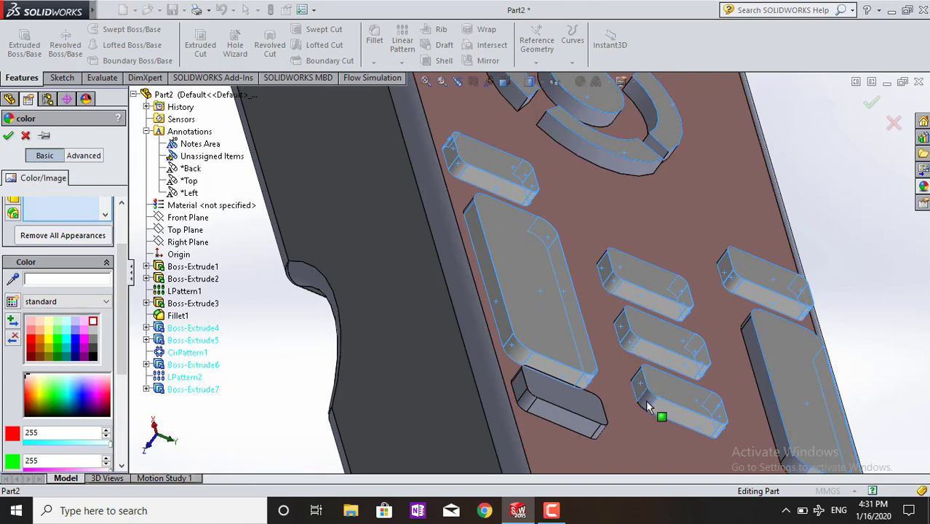
pyautogui.click(644, 333)
pyautogui.scroll(5, 779, 370)
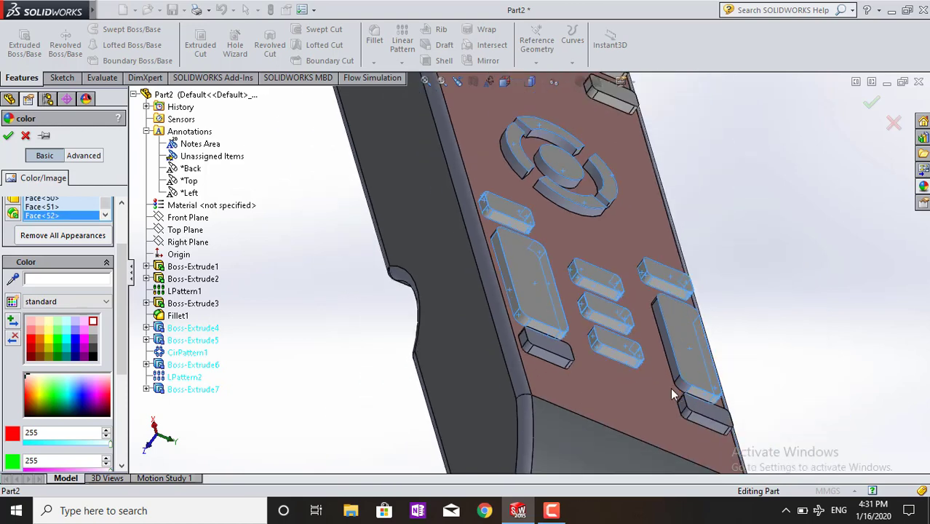
pyautogui.scroll(-4, 670, 387)
pyautogui.click(670, 380)
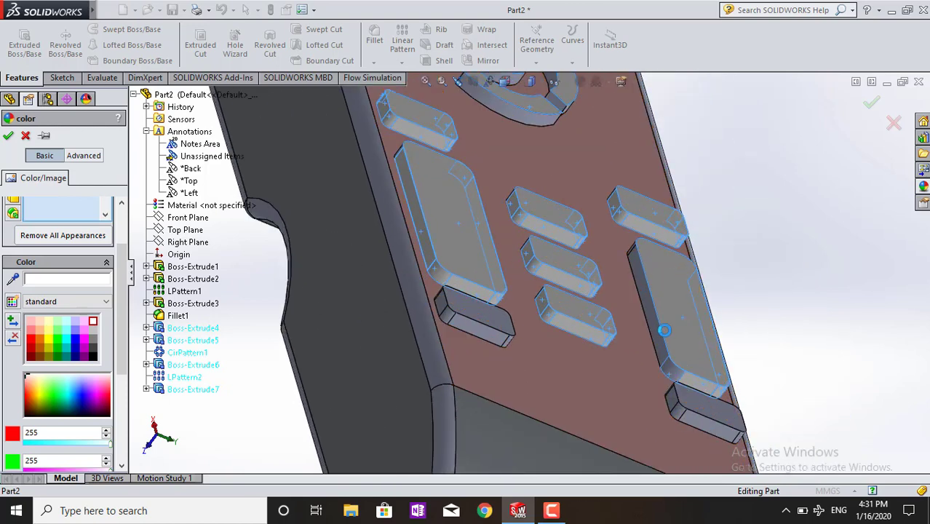
pyautogui.click(660, 327)
# Add the faces of the lower small keys and the left key from new viewing angles.
pyautogui.moveTo(612, 271); pyautogui.dragTo(538, 367, button='middle')
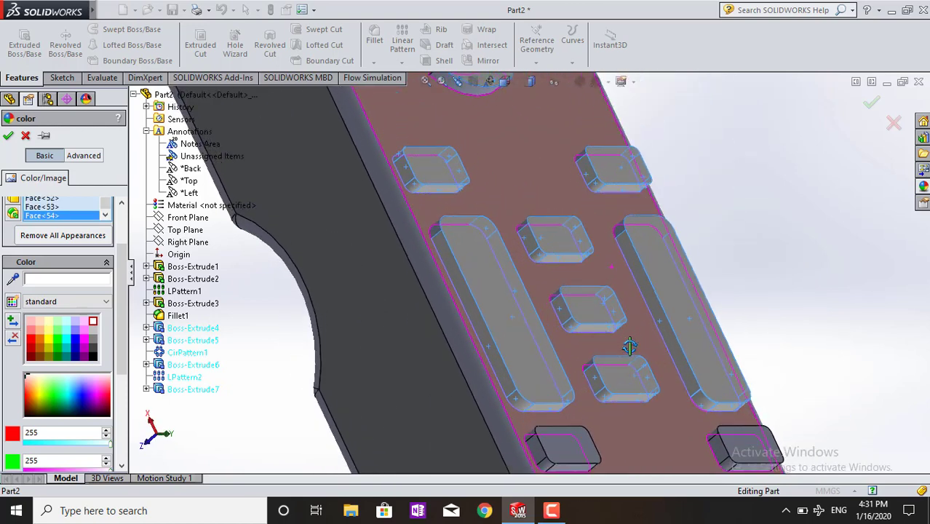
pyautogui.click(429, 264)
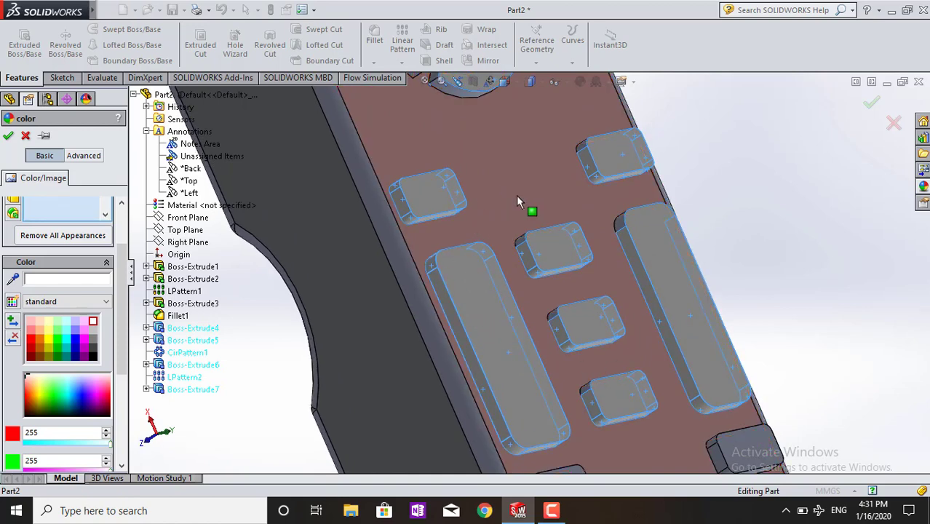
pyautogui.moveTo(516, 195); pyautogui.dragTo(560, 305, button='middle')
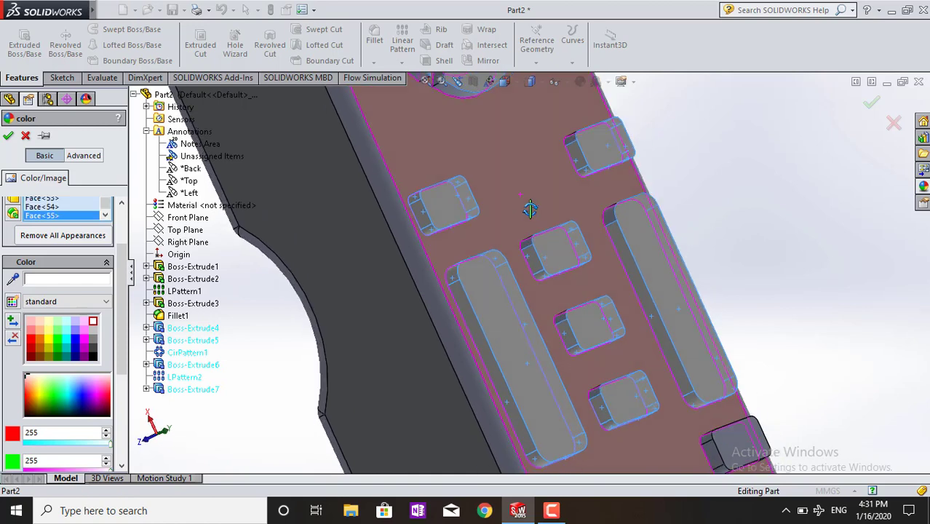
pyautogui.click(596, 396)
pyautogui.click(560, 325)
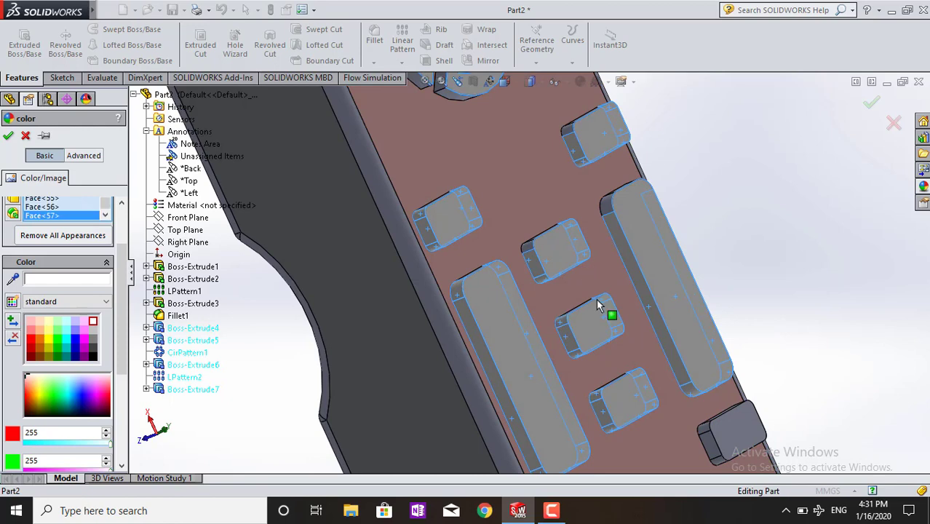
pyautogui.moveTo(596, 298); pyautogui.dragTo(602, 329, button='middle')
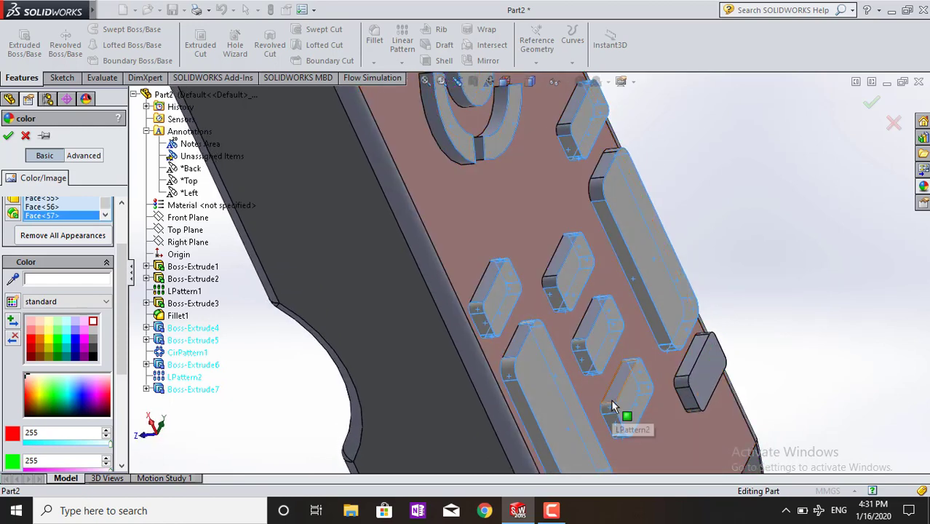
pyautogui.click(605, 365)
pyautogui.click(552, 280)
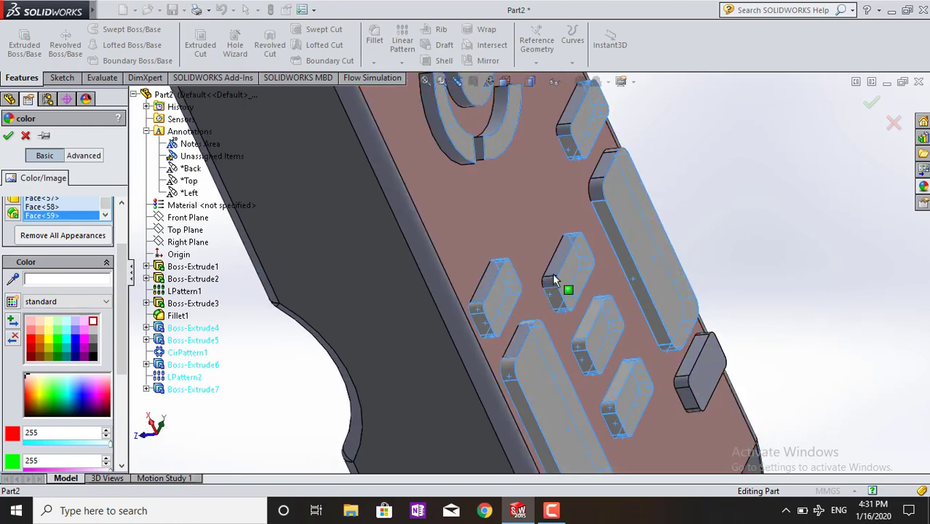
pyautogui.click(551, 279)
pyautogui.click(484, 286)
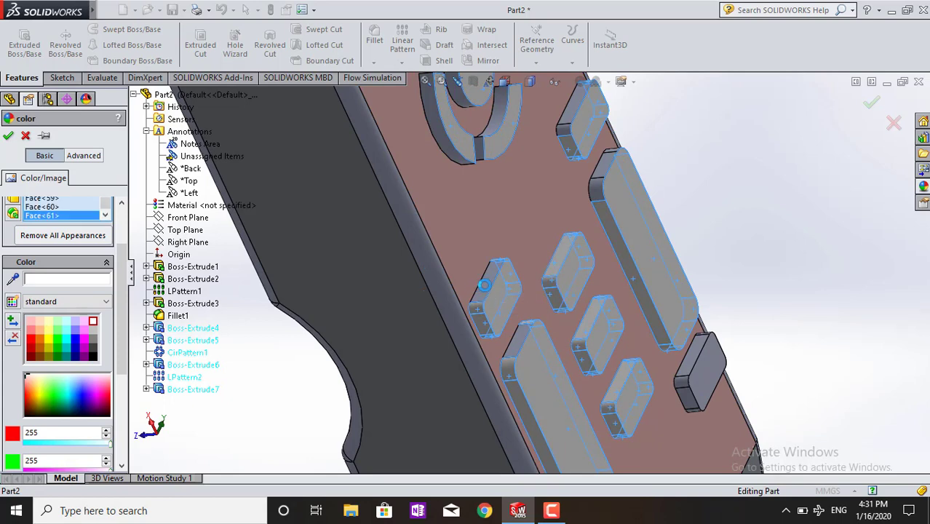
pyautogui.click(492, 320)
pyautogui.click(516, 336)
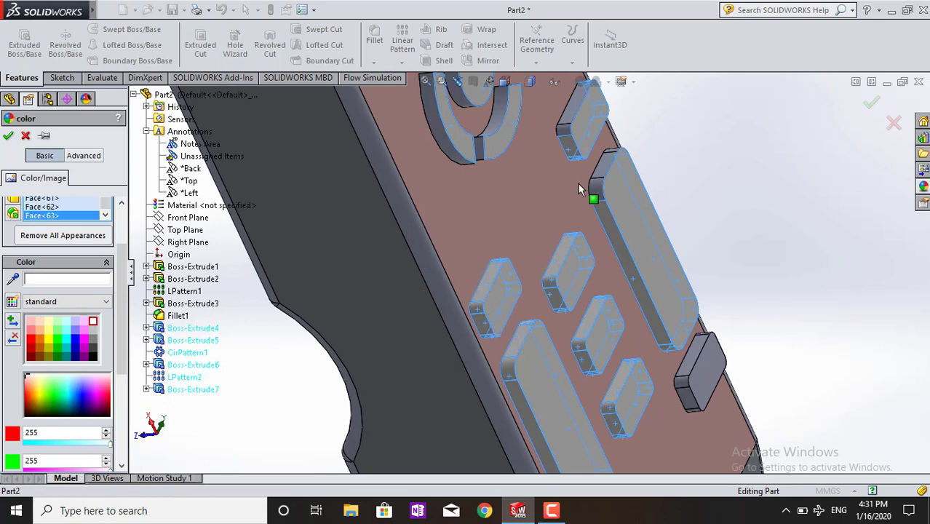
pyautogui.click(593, 187)
# Add the upper key's side face and the first faces of the lower ring segment.
pyautogui.moveTo(593, 189); pyautogui.dragTo(602, 169, button='middle')
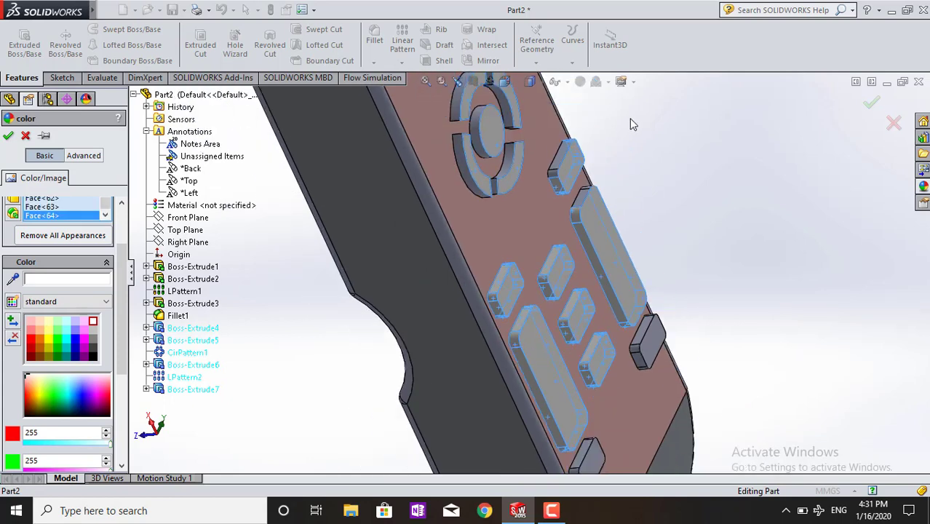
pyautogui.scroll(-2, 601, 168)
pyautogui.scroll(-2, 571, 198)
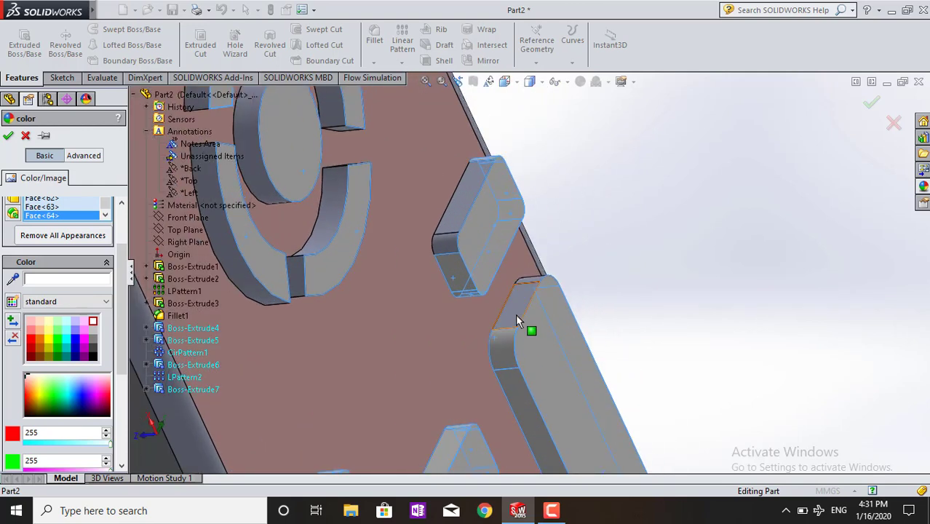
pyautogui.click(533, 285)
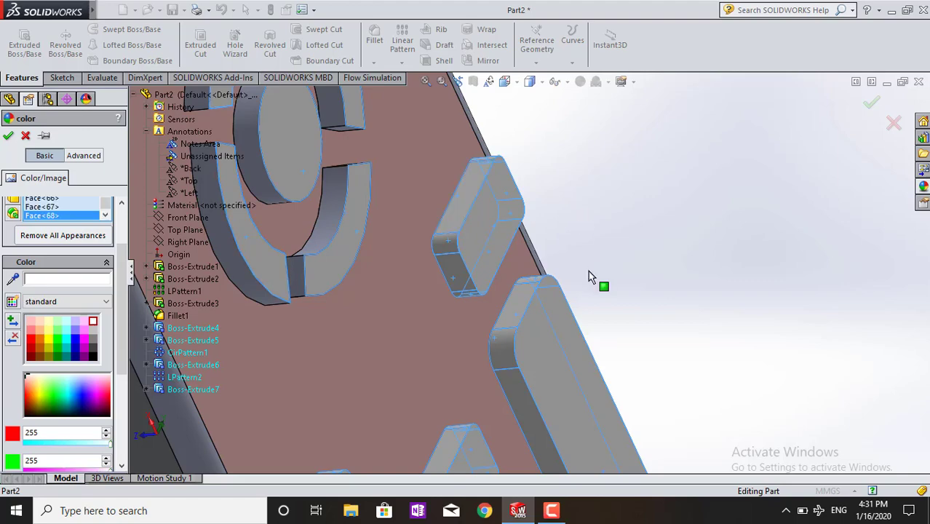
pyautogui.scroll(2, 588, 271)
pyautogui.scroll(2, 587, 276)
pyautogui.moveTo(632, 261)
pyautogui.mouseDown(button='middle')
pyautogui.moveTo(653, 344)
pyautogui.moveTo(645, 315)
pyautogui.moveTo(600, 276)
pyautogui.moveTo(586, 246)
pyautogui.moveTo(638, 216)
pyautogui.mouseUp(button='middle')
pyautogui.scroll(-2, 408, 309)
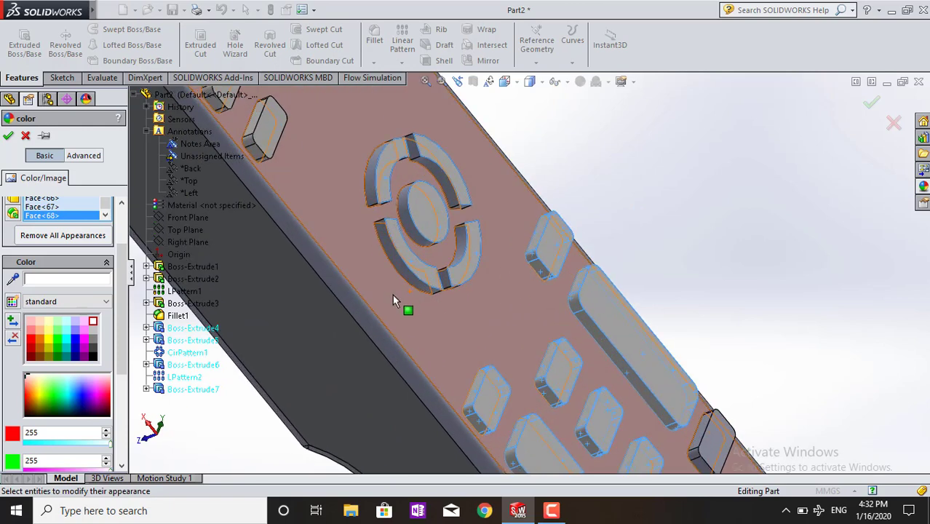
pyautogui.scroll(-2, 577, 218)
pyautogui.click(391, 303)
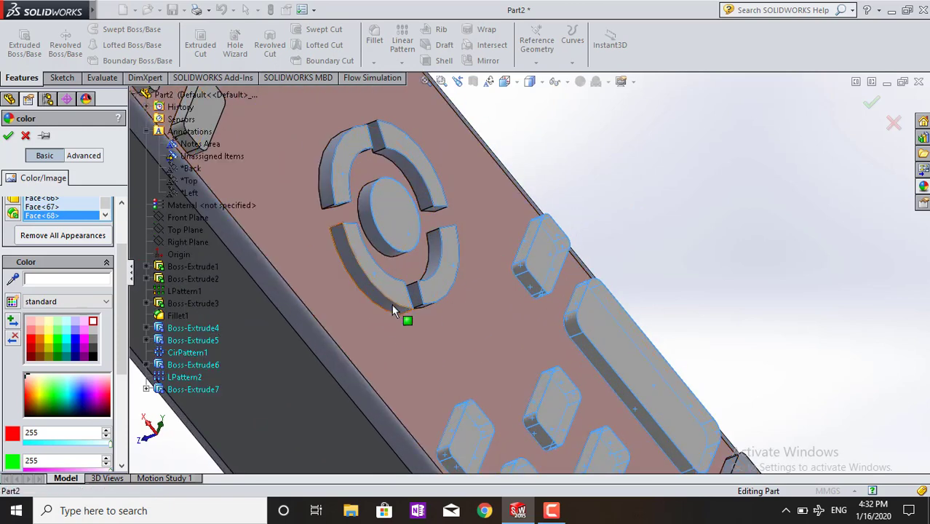
pyautogui.click(420, 312)
pyautogui.scroll(-2, 469, 254)
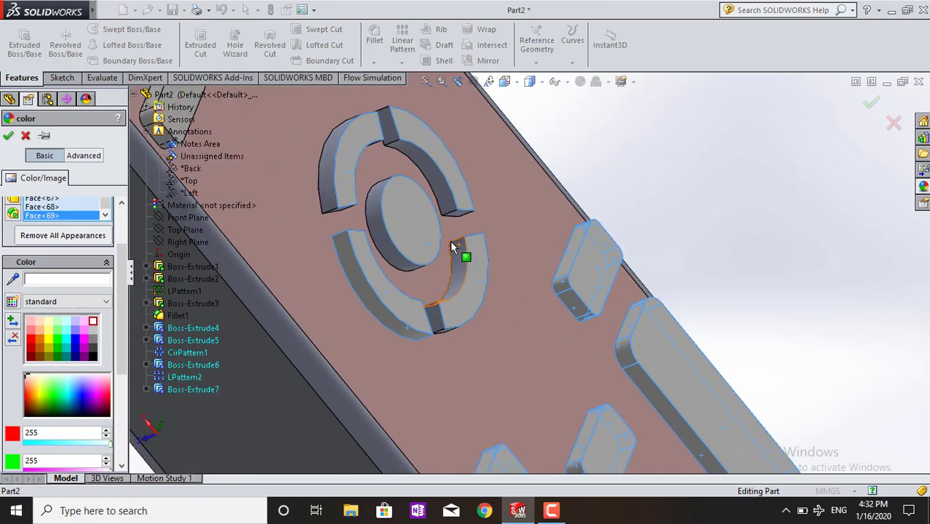
pyautogui.scroll(-2, 462, 343)
# Add the inner ring segment faces and the ring segment's end face to the colouring.
pyautogui.click(443, 312)
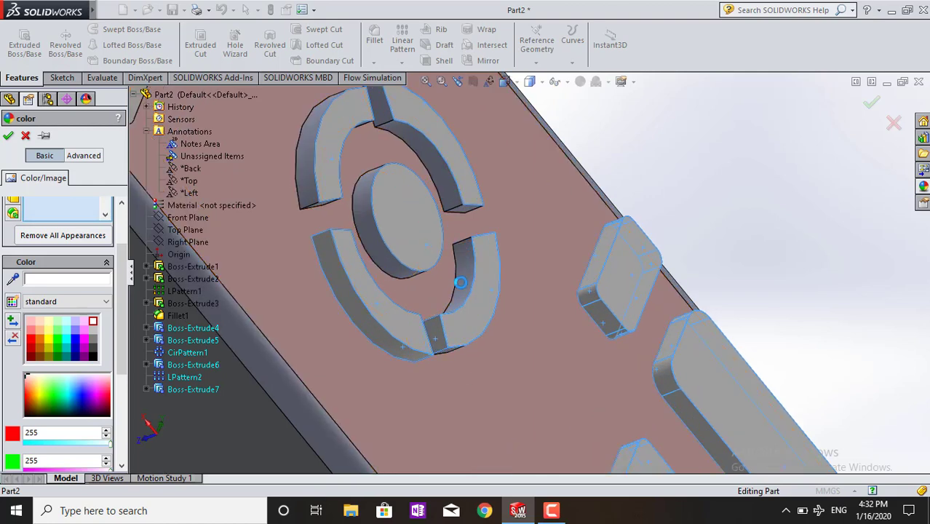
pyautogui.click(469, 216)
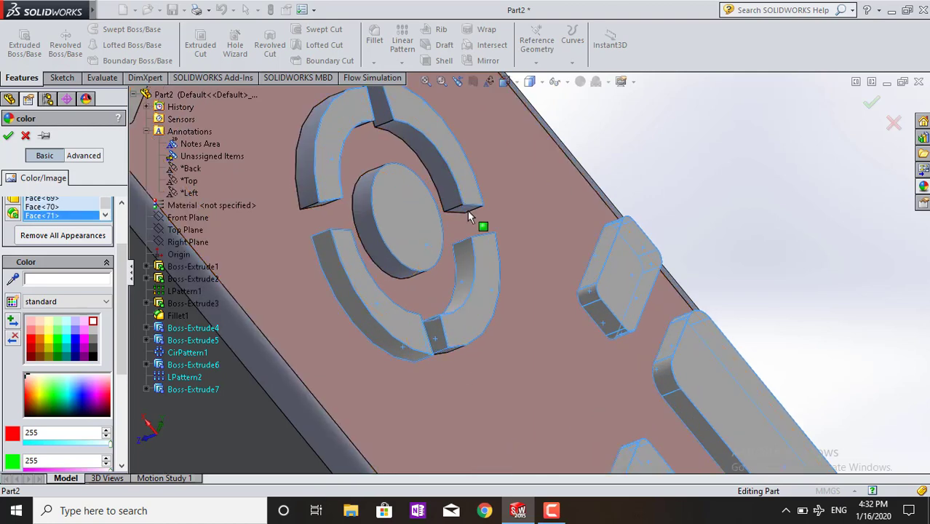
pyautogui.click(437, 164)
pyautogui.click(384, 116)
pyautogui.click(376, 123)
pyautogui.click(340, 210)
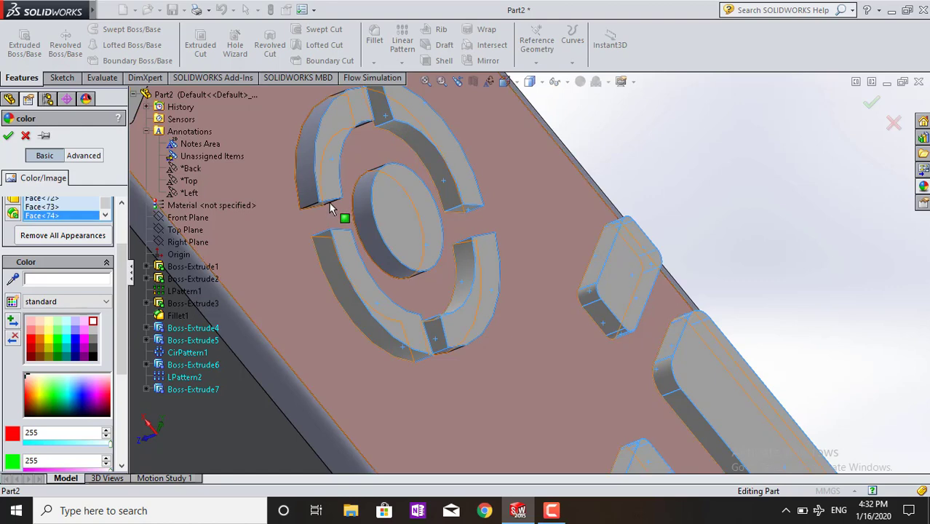
pyautogui.click(369, 231)
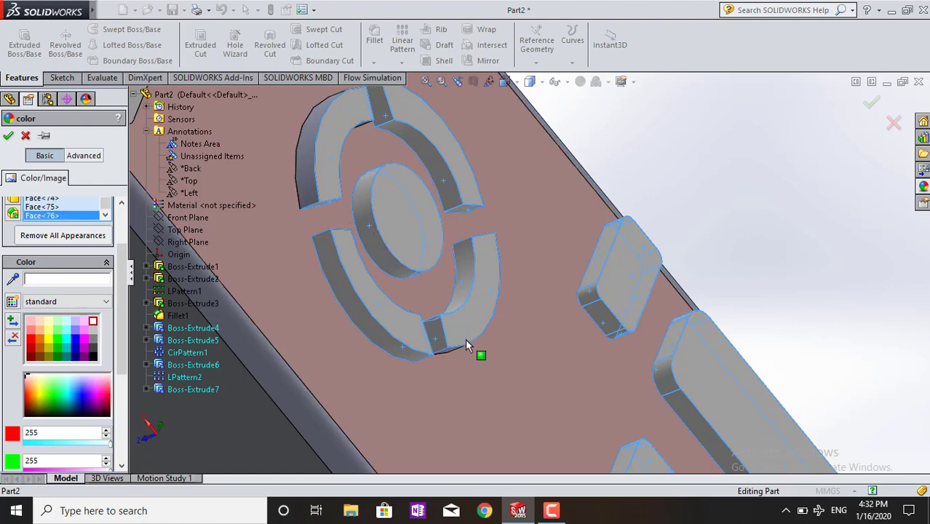
pyautogui.scroll(2, 461, 372)
pyautogui.moveTo(465, 368); pyautogui.dragTo(343, 296, button='middle')
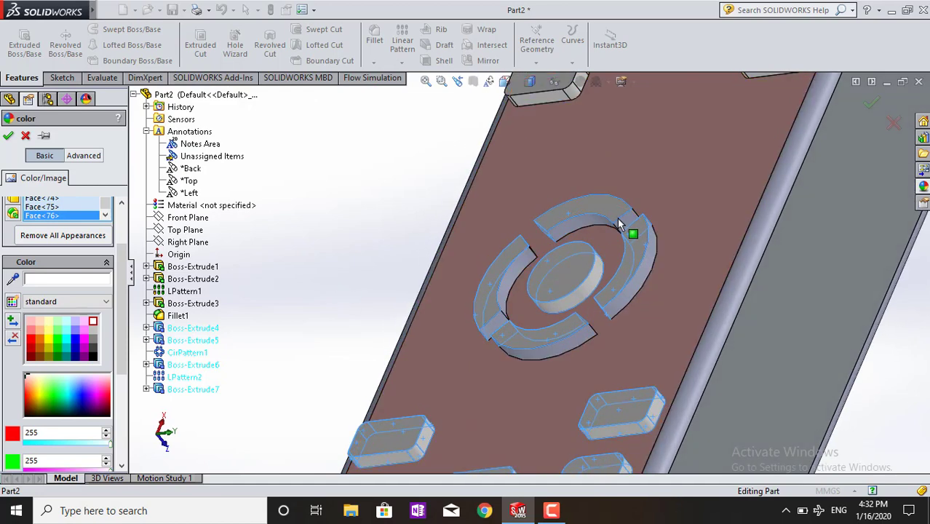
pyautogui.click(623, 226)
# Add the remaining lower and left ring segment faces, reaching Face<82> in the list.
pyautogui.moveTo(677, 256); pyautogui.dragTo(617, 333, button='middle')
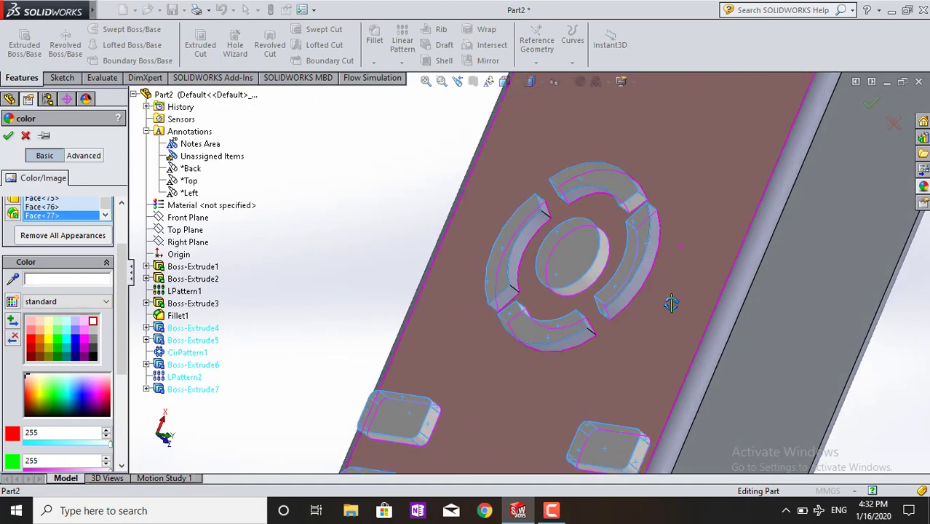
pyautogui.click(593, 293)
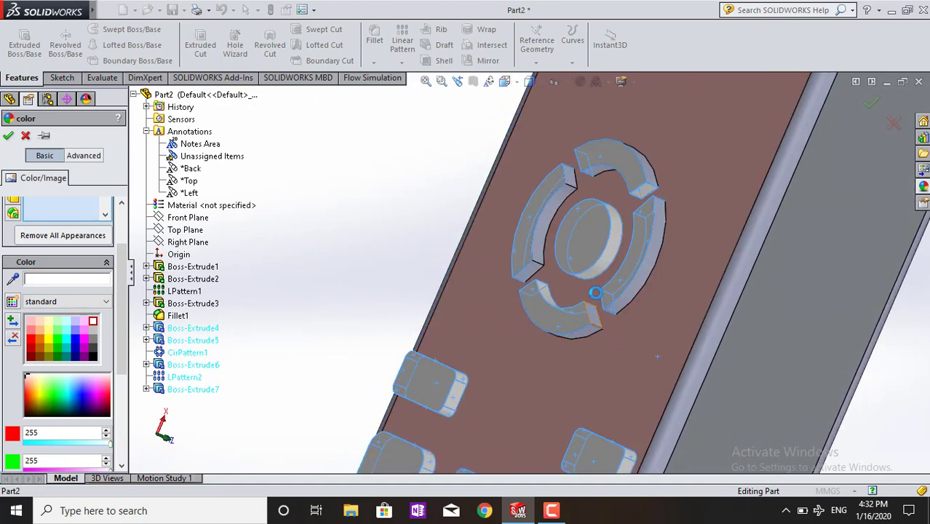
pyautogui.click(571, 185)
pyautogui.moveTo(701, 183); pyautogui.dragTo(655, 173, button='middle')
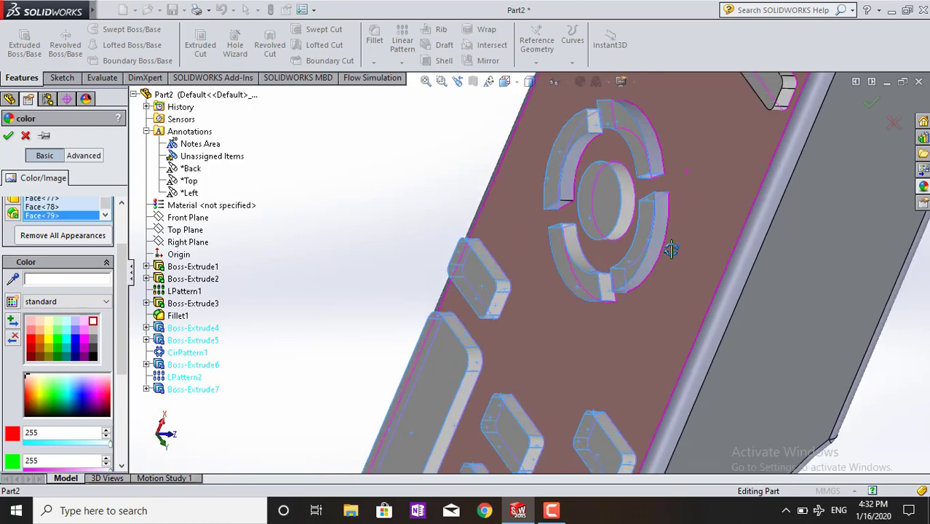
pyautogui.click(657, 156)
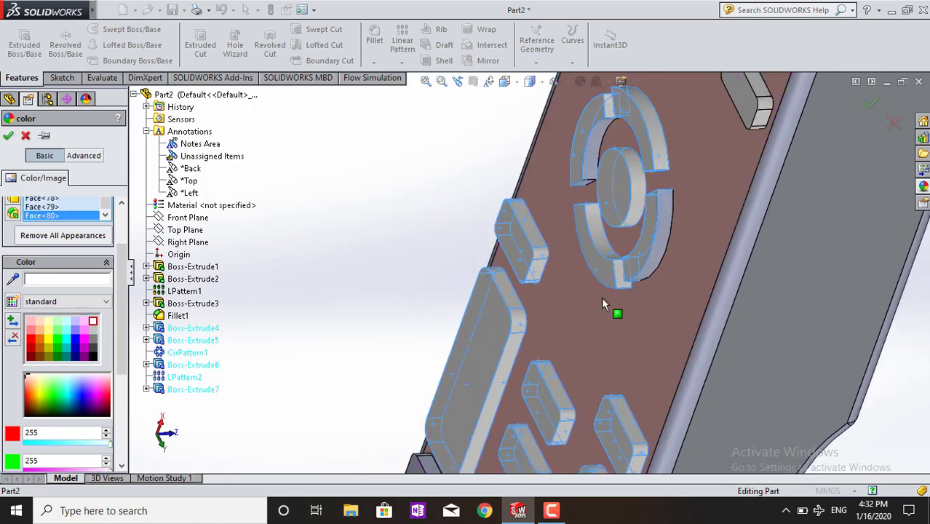
pyautogui.click(647, 274)
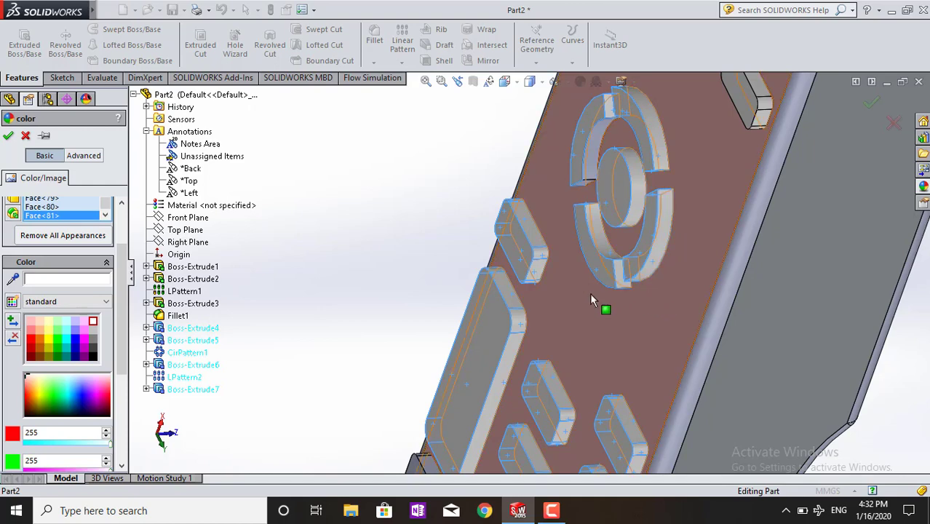
pyautogui.moveTo(582, 316)
pyautogui.mouseDown(button='middle')
pyautogui.moveTo(616, 206)
pyautogui.moveTo(635, 222)
pyautogui.mouseUp(button='middle')
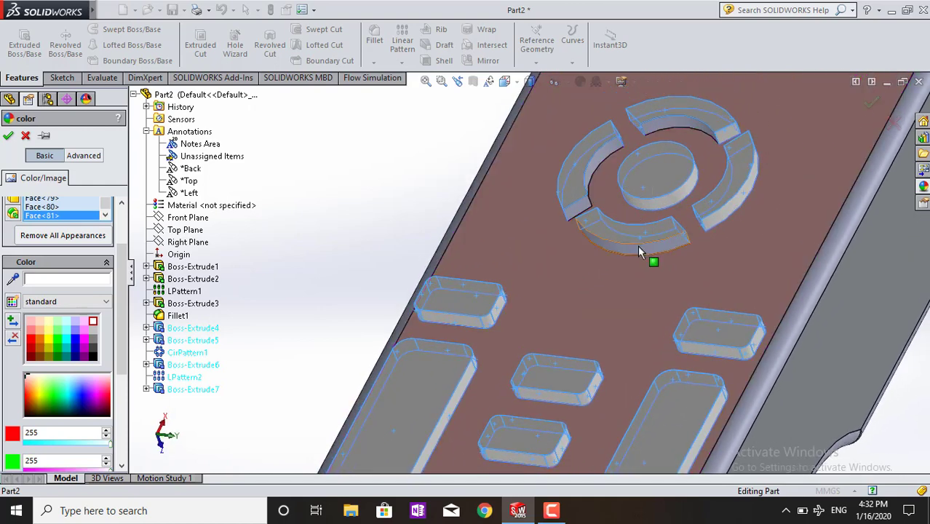
pyautogui.click(638, 251)
pyautogui.moveTo(509, 229); pyautogui.dragTo(550, 195, button='middle')
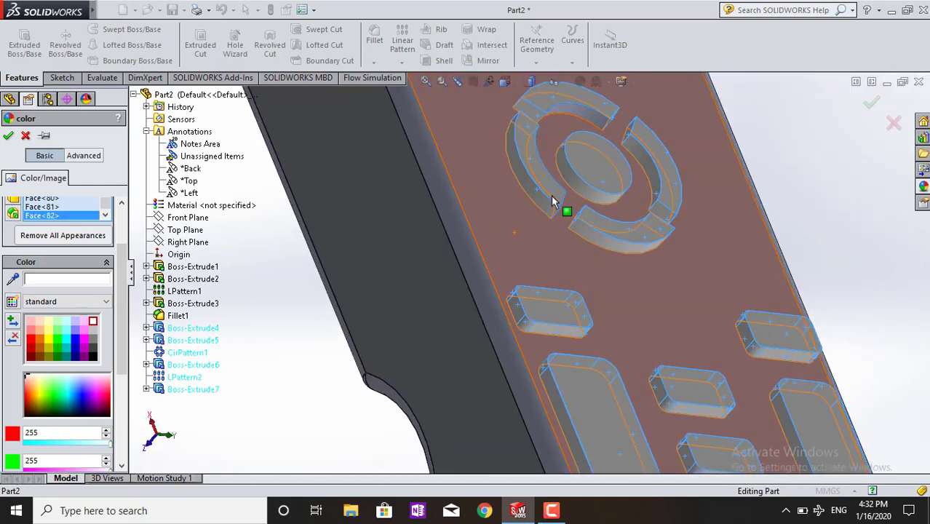
pyautogui.click(541, 204)
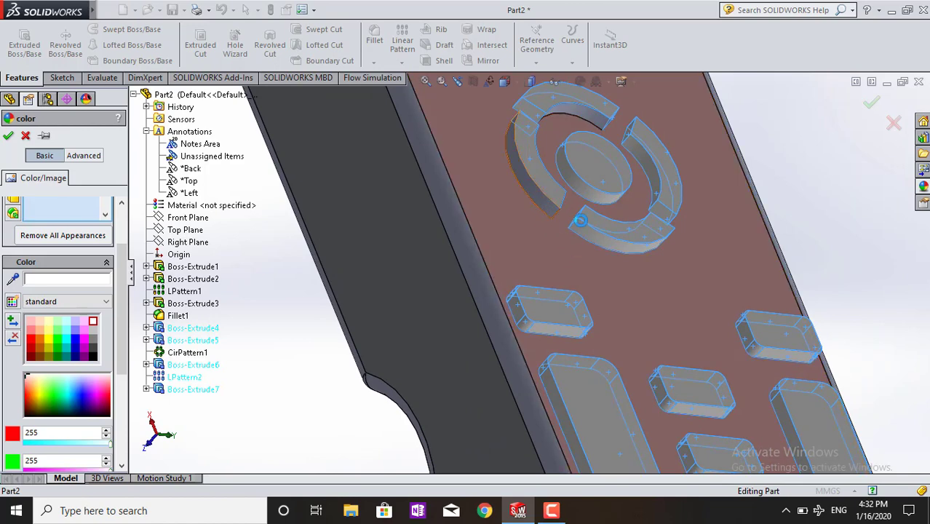
pyautogui.click(604, 219)
pyautogui.moveTo(604, 219); pyautogui.dragTo(606, 209, button='middle')
# Add the top and side faces of the first rectangular grid buttons to the colour set.
pyautogui.scroll(-2, 557, 128)
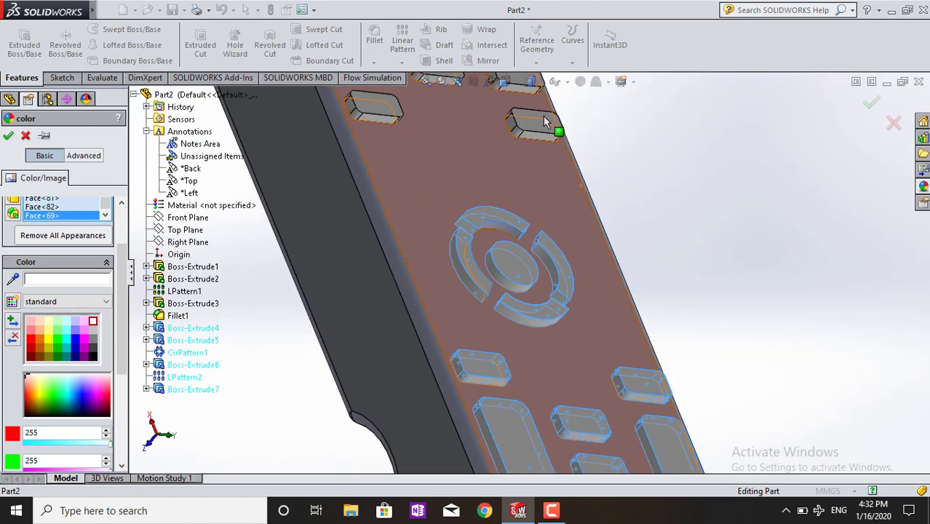
pyautogui.scroll(-2, 550, 125)
pyautogui.scroll(2, 447, 146)
pyautogui.scroll(-3, 446, 146)
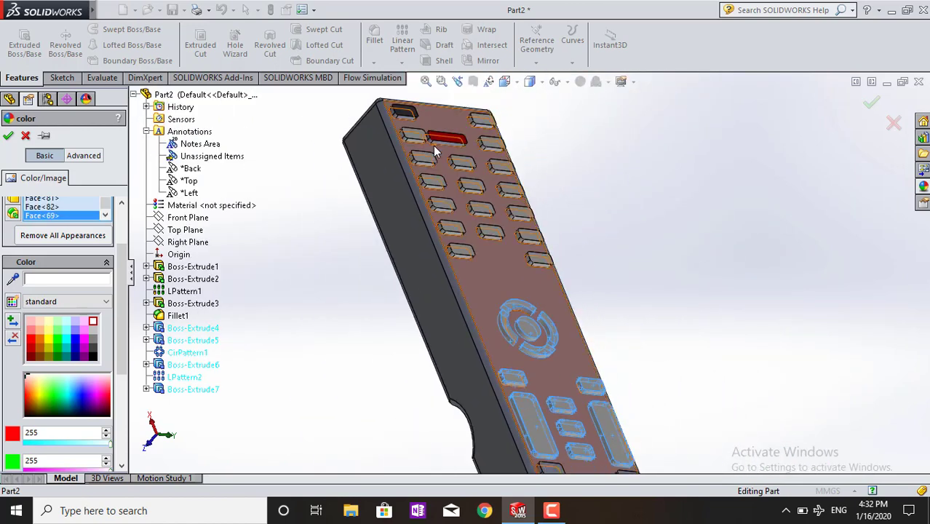
pyautogui.scroll(2, 436, 150)
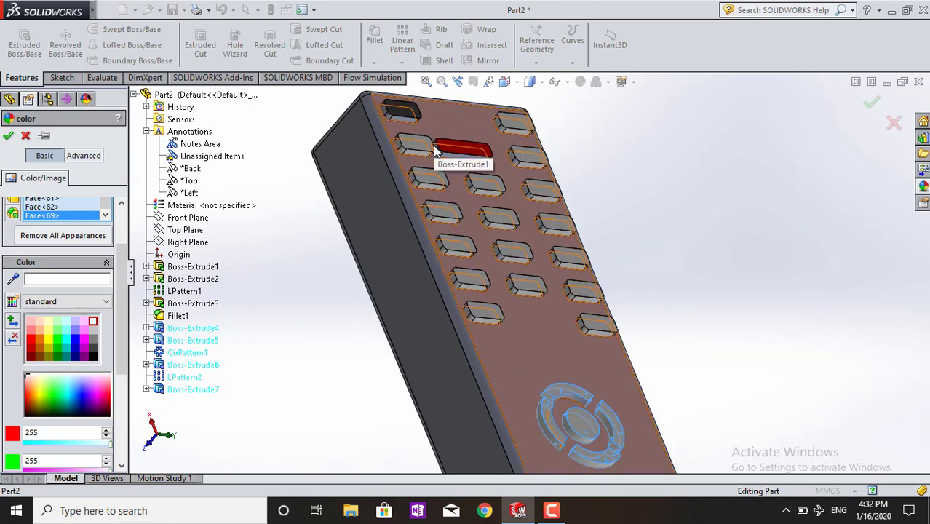
pyautogui.scroll(-3, 489, 319)
pyautogui.scroll(-1, 495, 313)
pyautogui.click(486, 307)
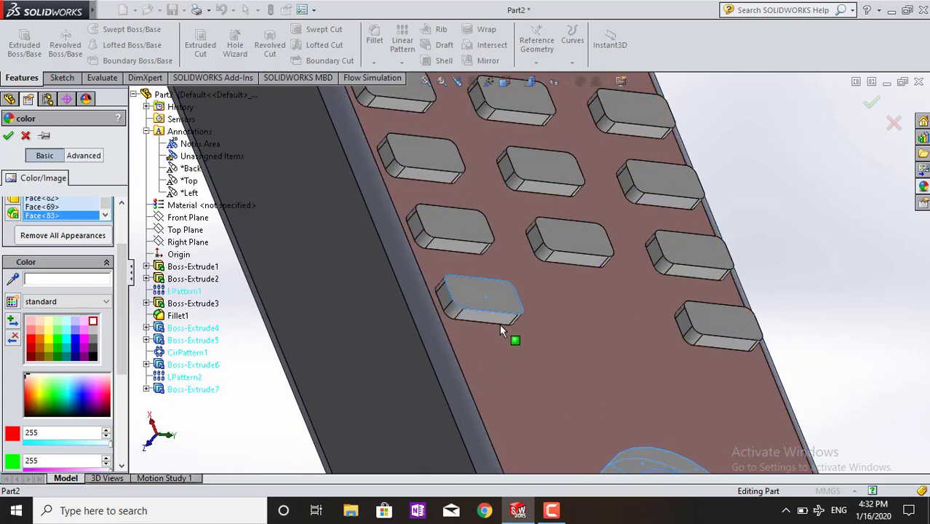
pyautogui.click(452, 312)
pyautogui.click(453, 229)
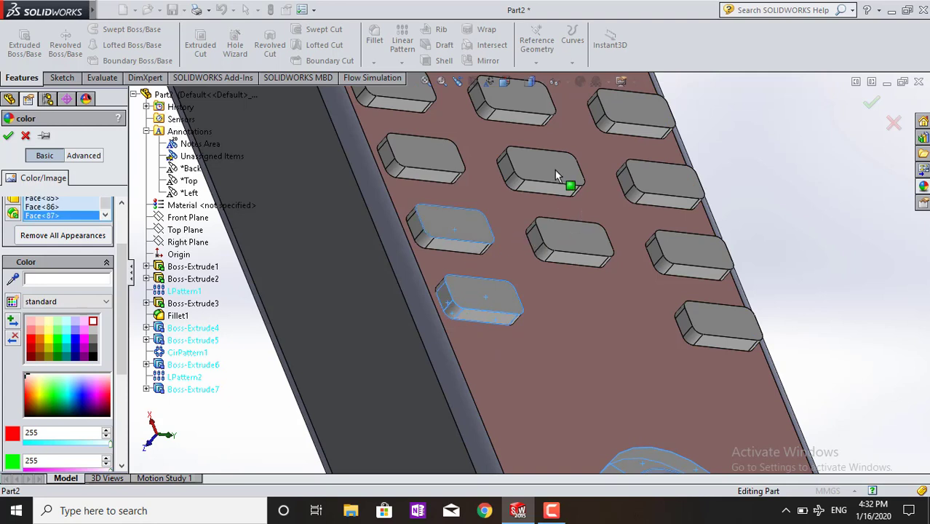
pyautogui.click(417, 162)
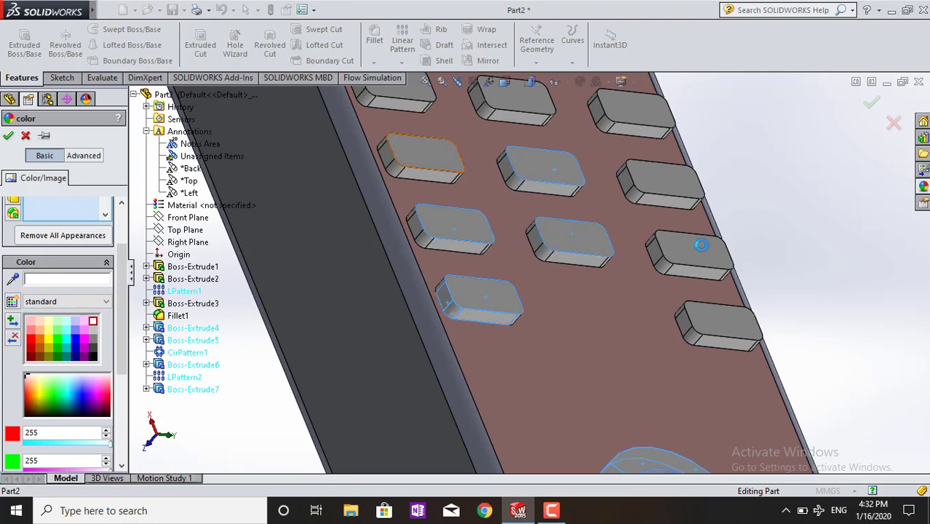
# Add the upper-right and lower-right button faces and apply the light colour to them.
pyautogui.click(630, 109)
pyautogui.click(660, 179)
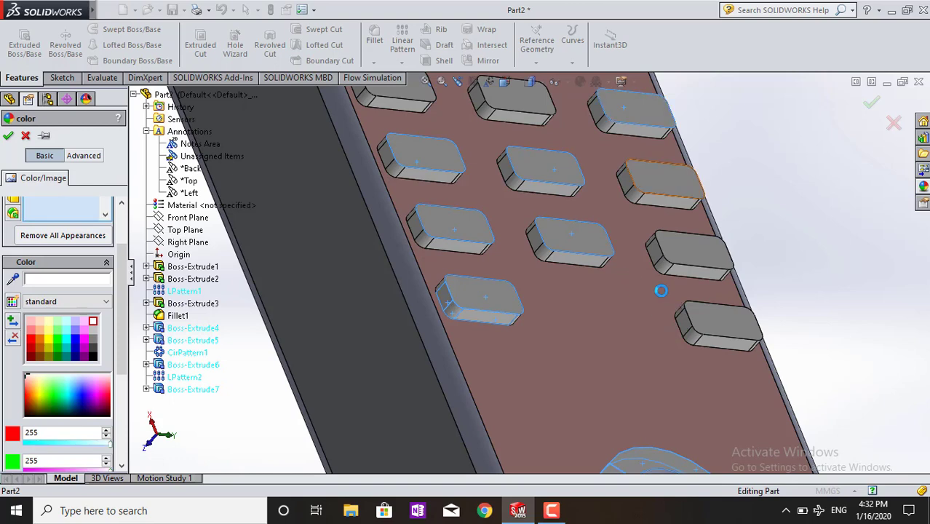
pyautogui.click(640, 279)
pyautogui.click(582, 254)
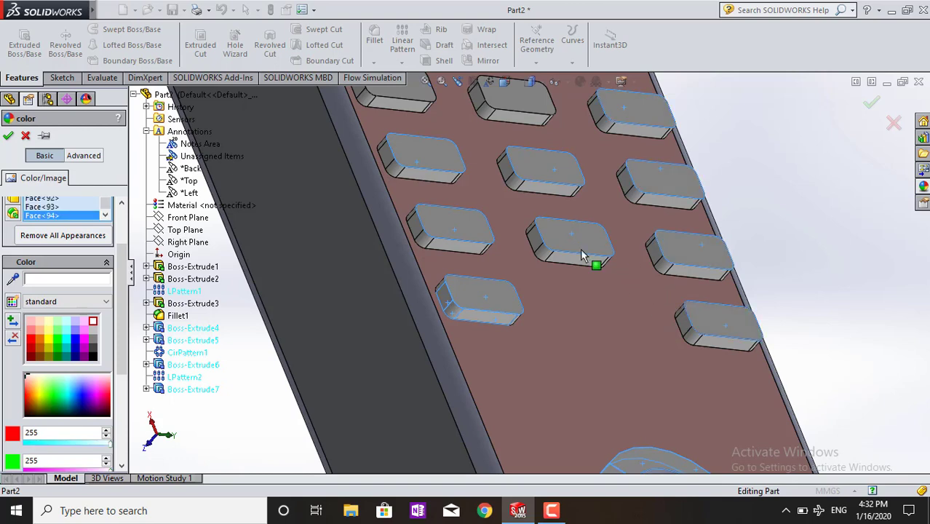
pyautogui.scroll(-2, 582, 256)
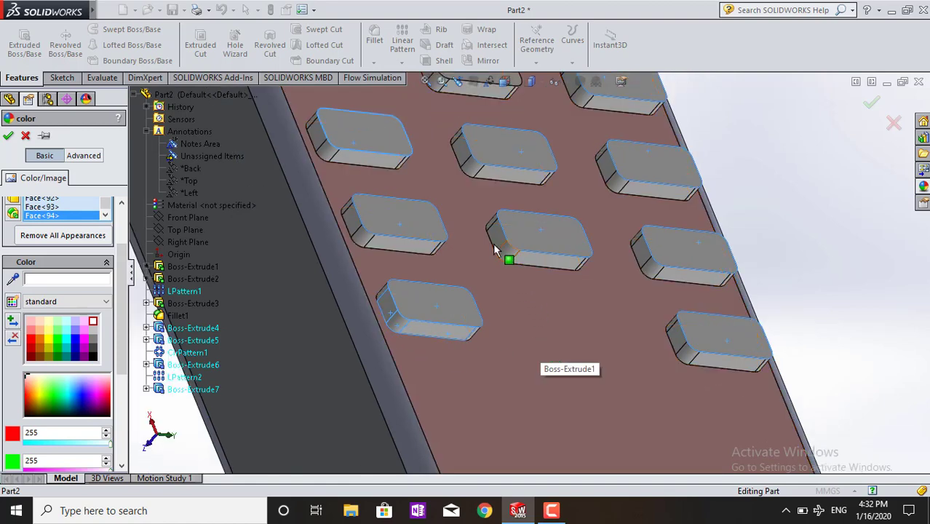
pyautogui.moveTo(502, 251); pyautogui.dragTo(574, 298, button='middle')
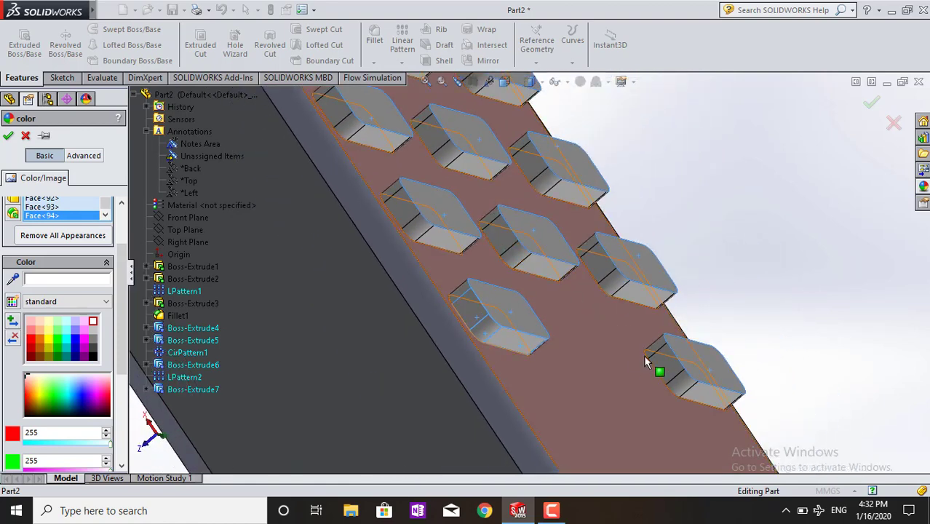
pyautogui.click(674, 378)
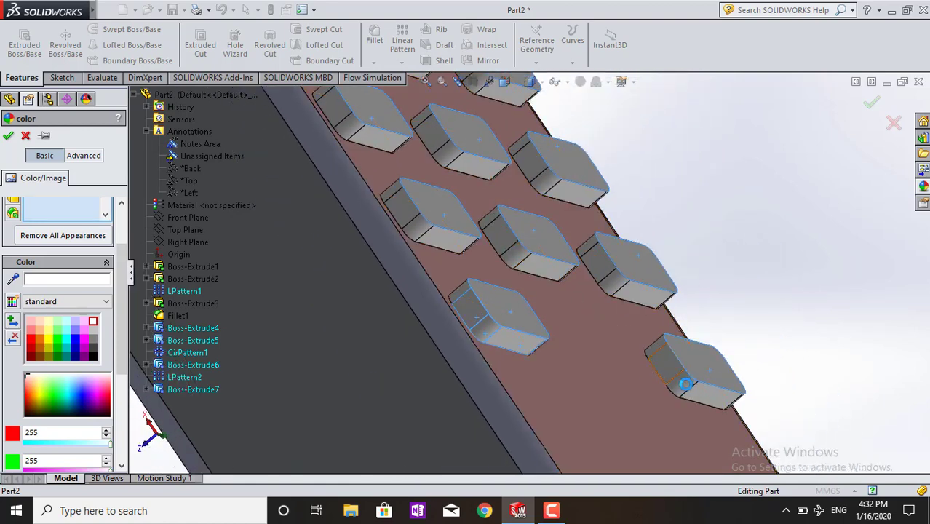
pyautogui.click(666, 362)
pyautogui.click(659, 345)
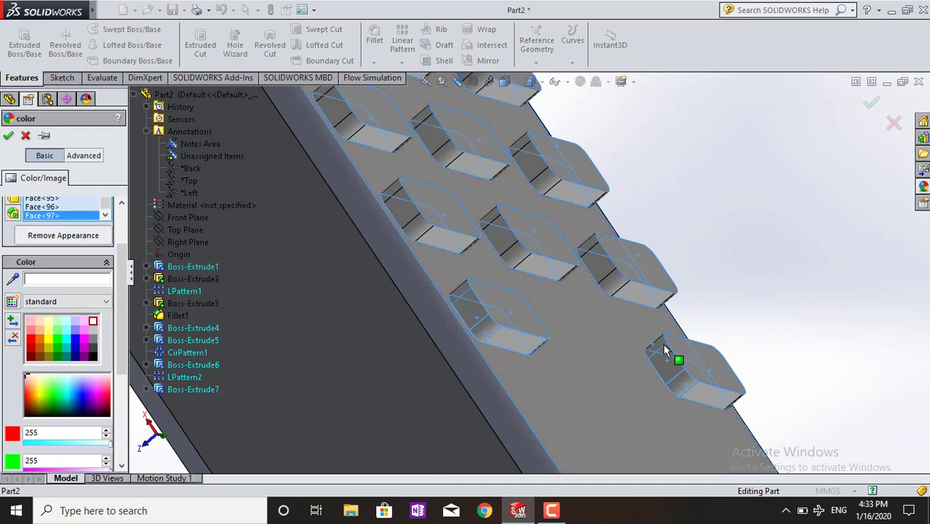
pyautogui.click(630, 357)
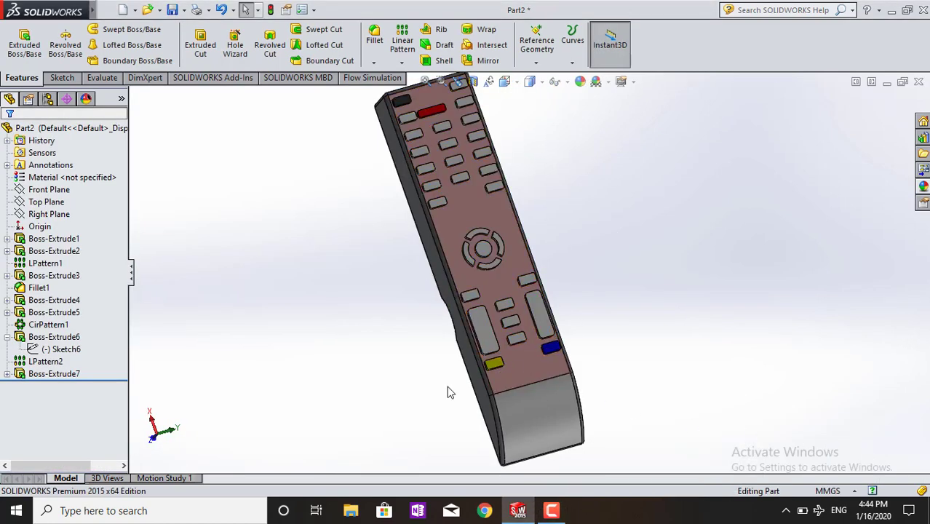
# Orbit around the remote to inspect its back side and channel.
pyautogui.moveTo(448, 392); pyautogui.dragTo(477, 329, button='middle')
pyautogui.scroll(-5, 477, 328)
pyautogui.scroll(-5, 502, 334)
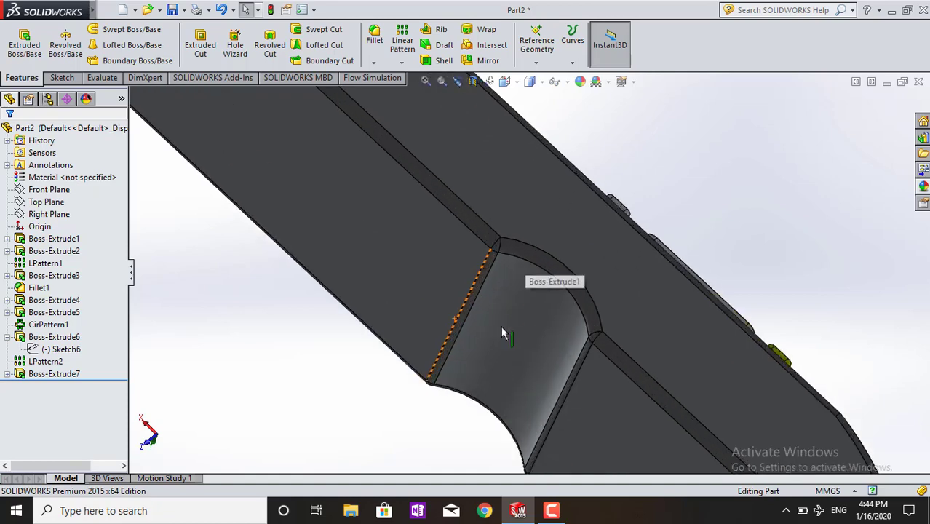
pyautogui.moveTo(466, 410)
pyautogui.mouseDown(button='middle')
pyautogui.moveTo(489, 251)
pyautogui.moveTo(414, 322)
pyautogui.mouseUp(button='middle')
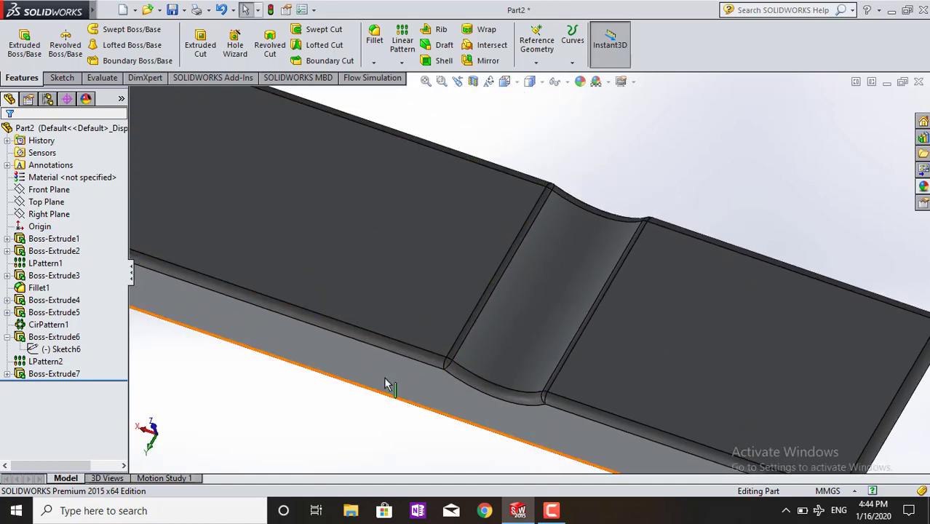
pyautogui.moveTo(385, 384)
pyautogui.mouseDown(button='middle')
pyautogui.moveTo(394, 219)
pyautogui.moveTo(695, 376)
pyautogui.moveTo(685, 429)
pyautogui.moveTo(721, 433)
pyautogui.moveTo(664, 374)
pyautogui.moveTo(623, 406)
pyautogui.moveTo(735, 383)
pyautogui.moveTo(560, 476)
pyautogui.mouseUp(button='middle')
pyautogui.scroll(3, 600, 411)
# Orbit and zoom past the button face until the remote's front end faces the view.
pyautogui.moveTo(598, 430); pyautogui.dragTo(378, 265, button='middle')
pyautogui.scroll(5, 409, 393)
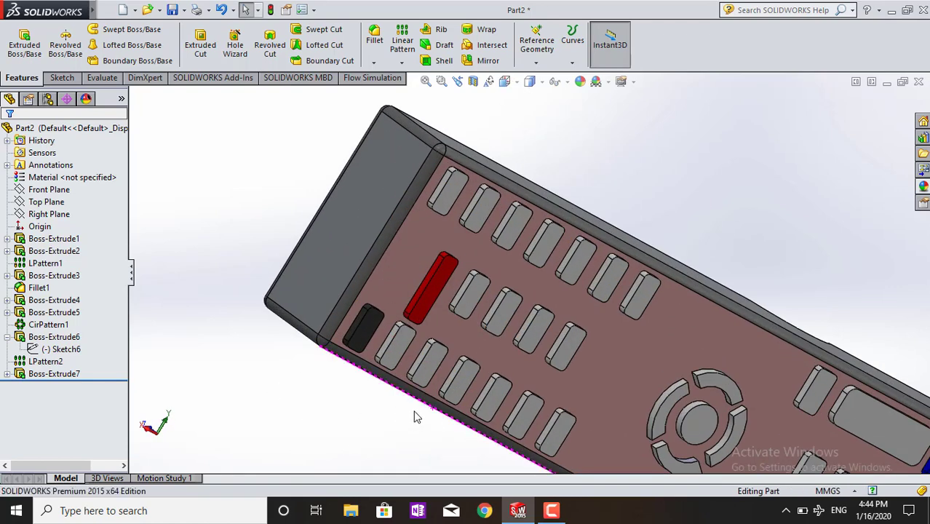
pyautogui.moveTo(415, 431)
pyautogui.mouseDown(button='middle')
pyautogui.moveTo(414, 374)
pyautogui.moveTo(455, 338)
pyautogui.mouseUp(button='middle')
pyautogui.scroll(-3, 466, 346)
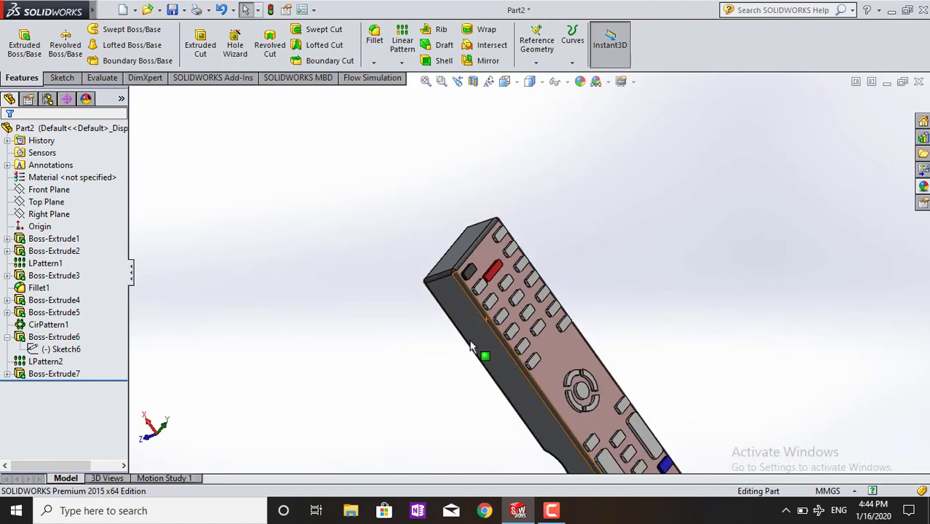
pyautogui.scroll(3, 587, 425)
pyautogui.scroll(-2, 602, 410)
pyautogui.scroll(1, 540, 383)
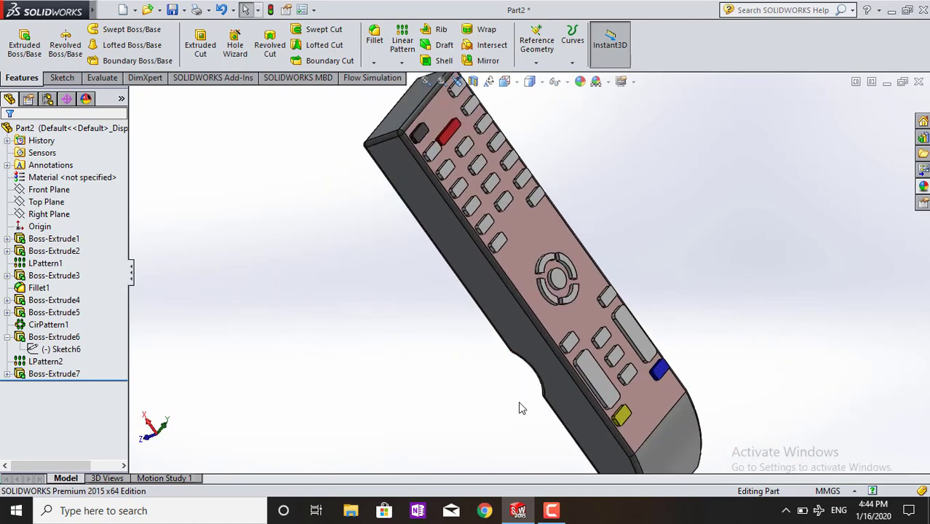
pyautogui.moveTo(519, 405)
pyautogui.mouseDown(button='middle')
pyautogui.moveTo(498, 382)
pyautogui.moveTo(469, 307)
pyautogui.moveTo(497, 297)
pyautogui.moveTo(451, 392)
pyautogui.mouseUp(button='middle')
pyautogui.scroll(-2, 449, 391)
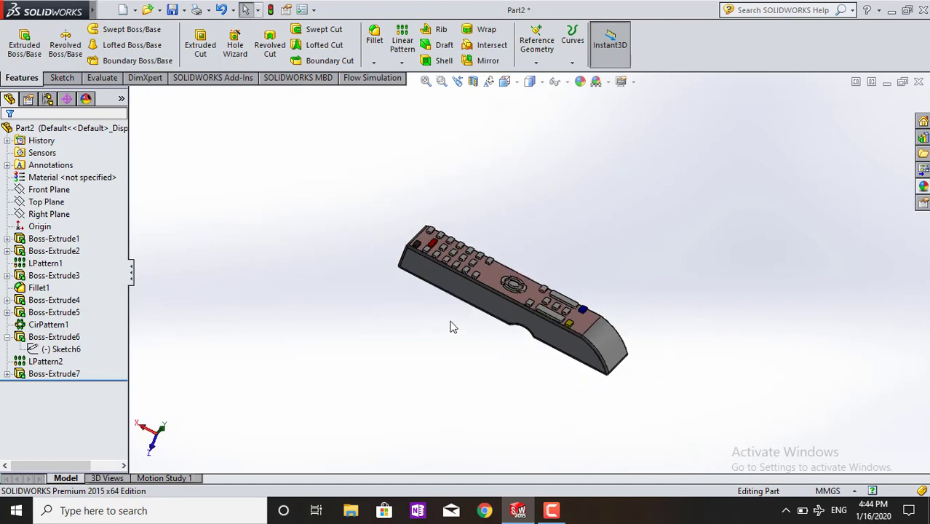
pyautogui.moveTo(450, 327); pyautogui.dragTo(440, 388, button='middle')
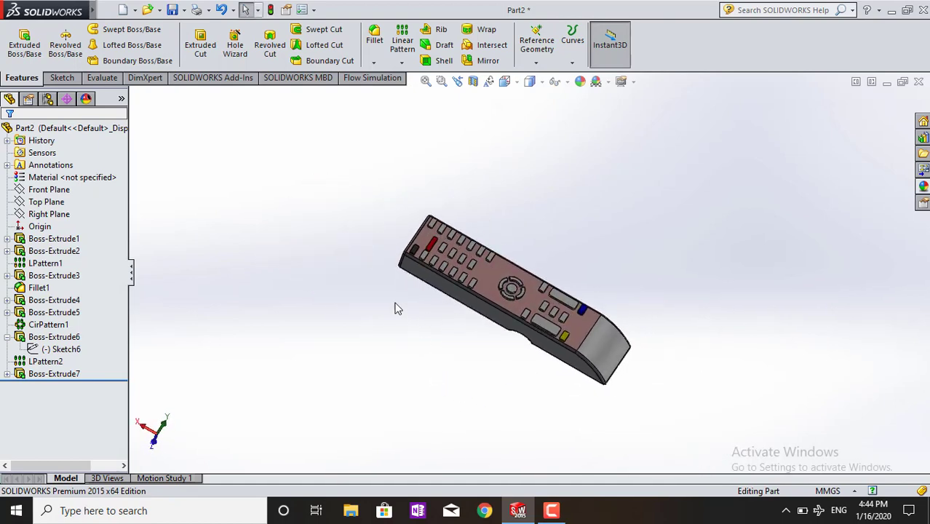
pyautogui.moveTo(398, 307)
pyautogui.mouseDown(button='middle')
pyautogui.moveTo(402, 322)
pyautogui.moveTo(440, 328)
pyautogui.mouseUp(button='middle')
# Sketch a circle of about 2.54 mm radius on the remote's front end face, viewed Normal To.
pyautogui.click(451, 263)
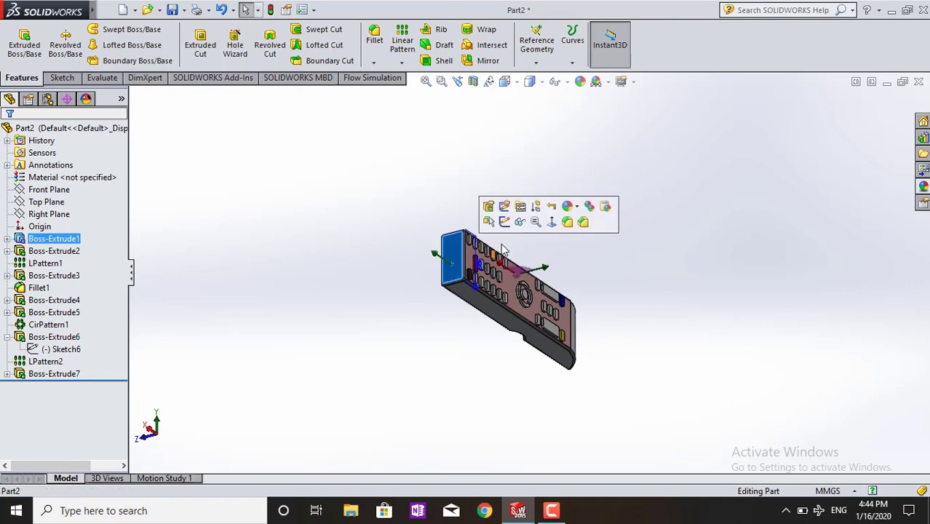
pyautogui.click(505, 221)
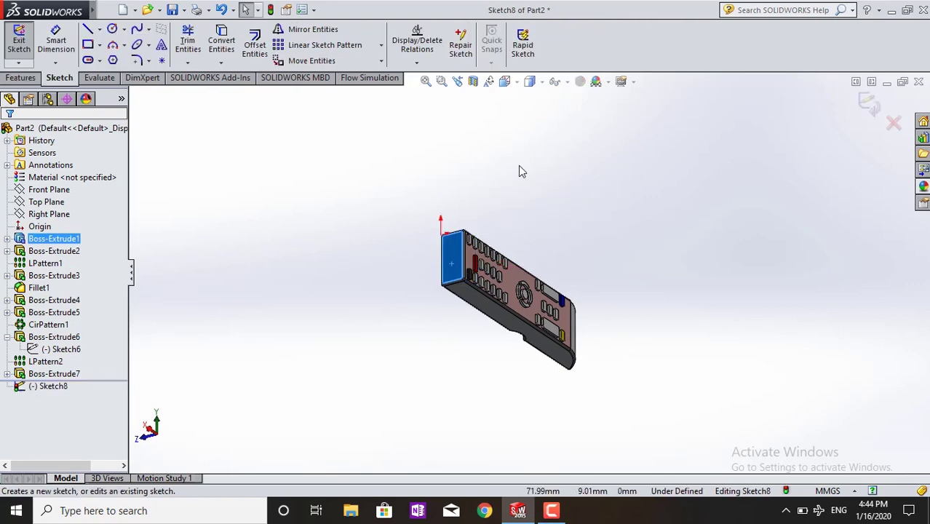
pyautogui.click(505, 82)
pyautogui.click(573, 151)
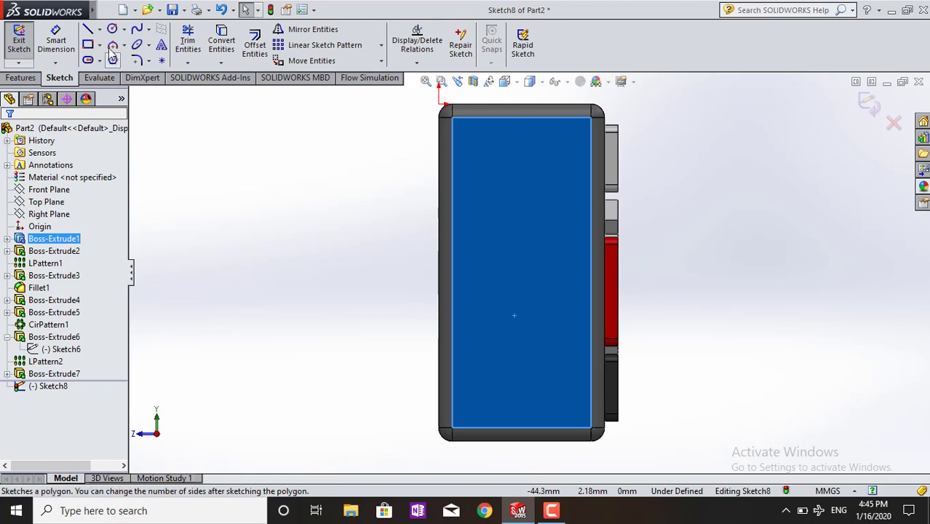
pyautogui.click(112, 29)
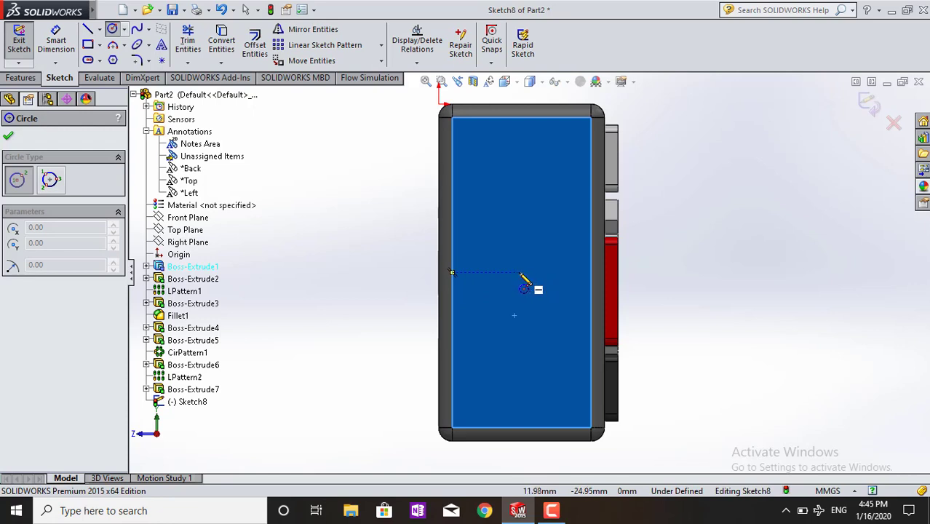
pyautogui.click(519, 273)
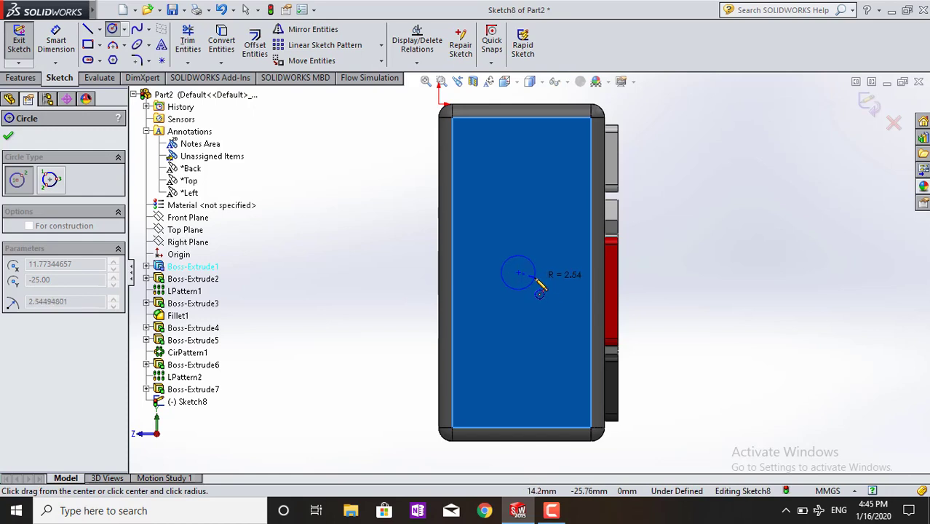
pyautogui.click(536, 274)
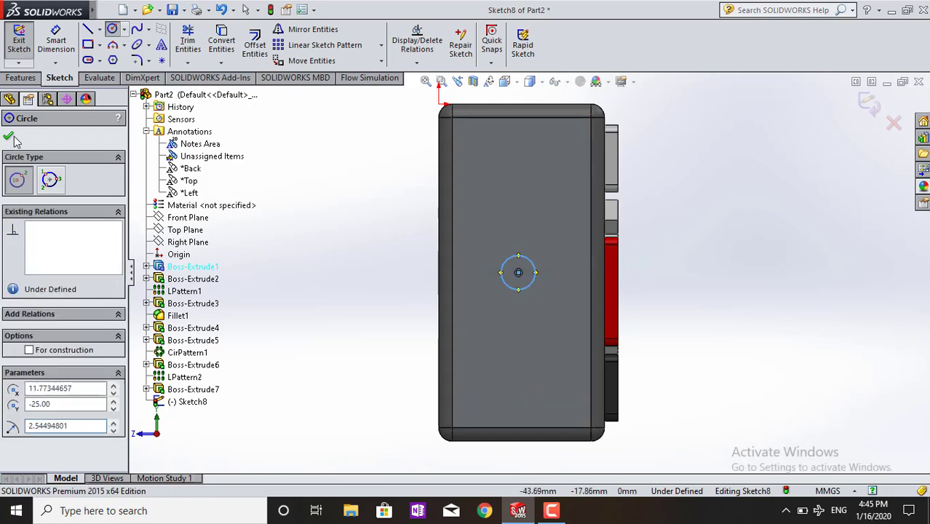
pyautogui.click(9, 136)
# Start an extruded cut from the circle with a Blind depth of 5.00 mm.
pyautogui.click(22, 78)
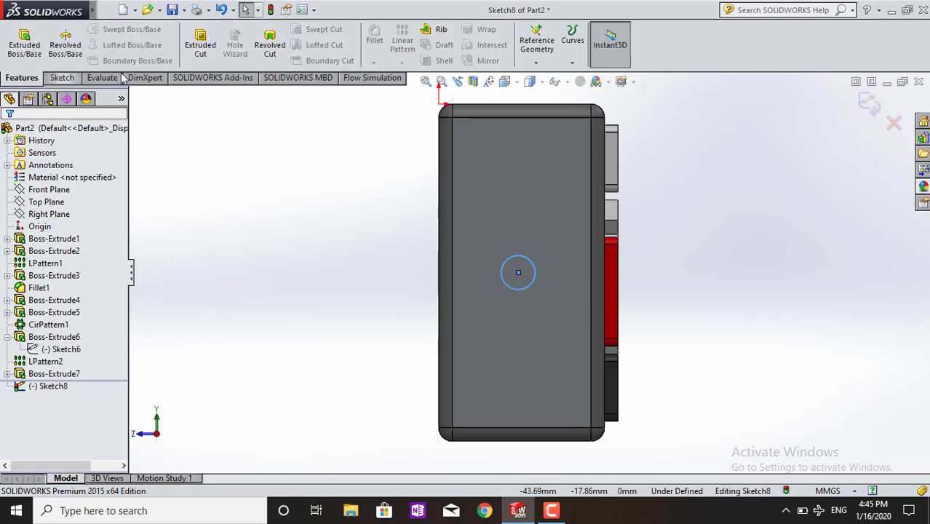
pyautogui.click(200, 43)
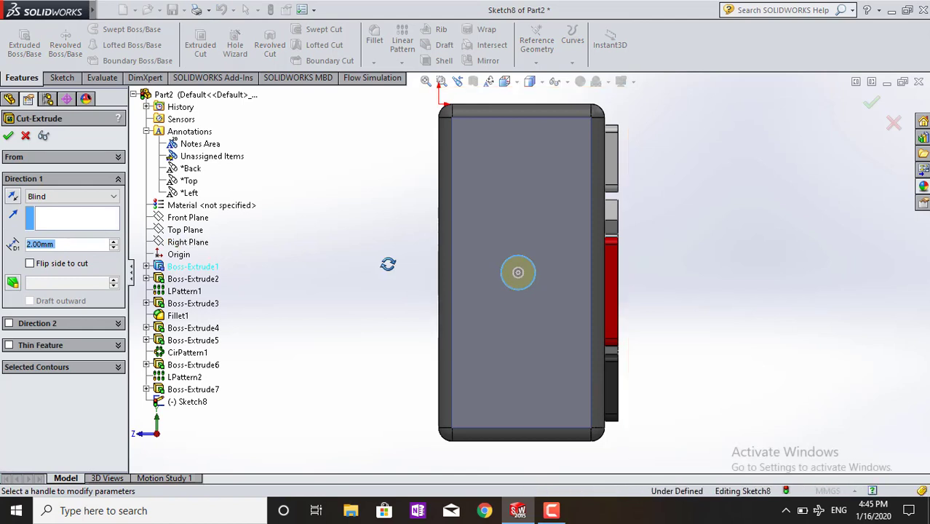
pyautogui.moveTo(380, 263); pyautogui.dragTo(395, 259, button='middle')
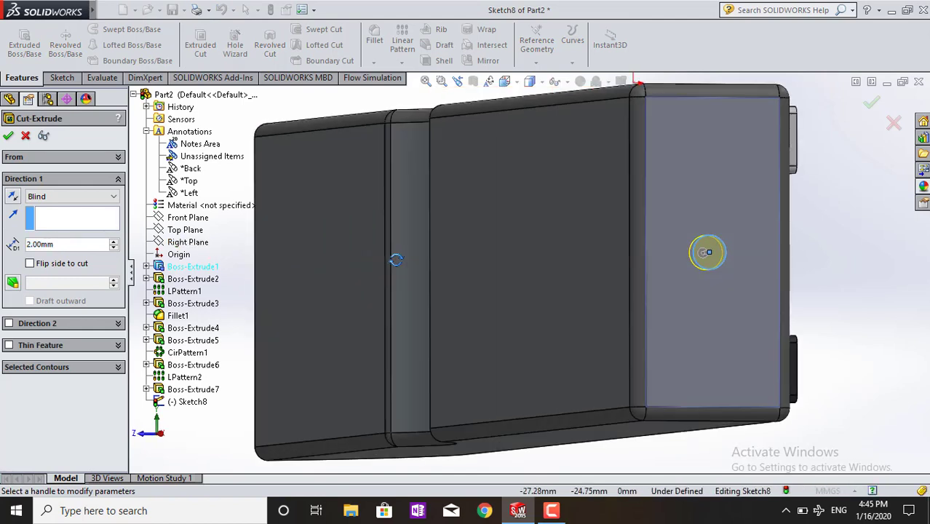
pyautogui.click(114, 242)
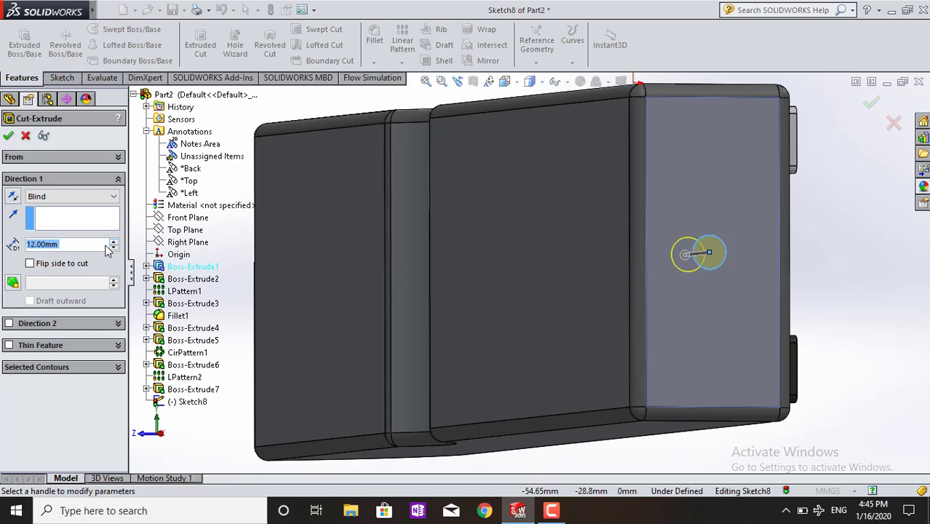
pyautogui.click(83, 248)
pyautogui.write('5')
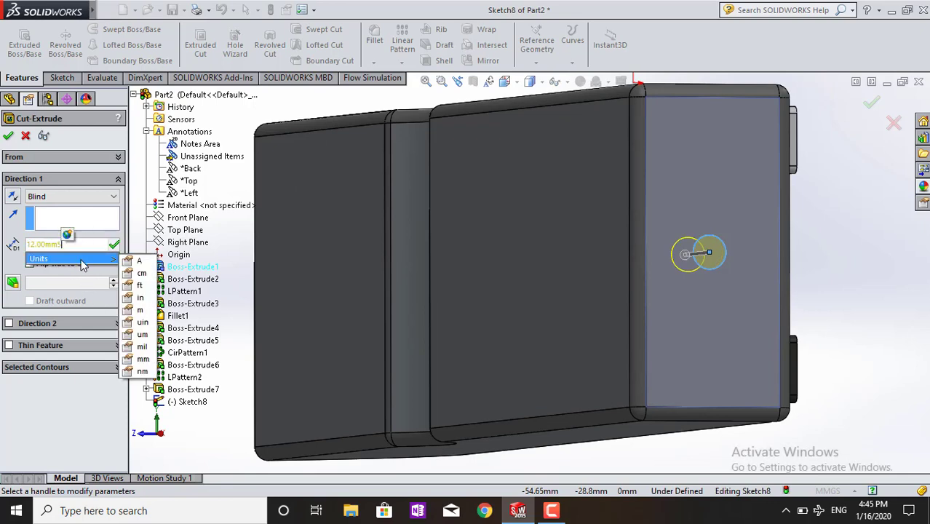
pyautogui.press('BackSpace')
pyautogui.press('BackSpace')
pyautogui.press('BackSpace')
pyautogui.press('BackSpace')
pyautogui.press('BackSpace')
pyautogui.press('BackSpace')
pyautogui.press('BackSpace')
pyautogui.press('BackSpace')
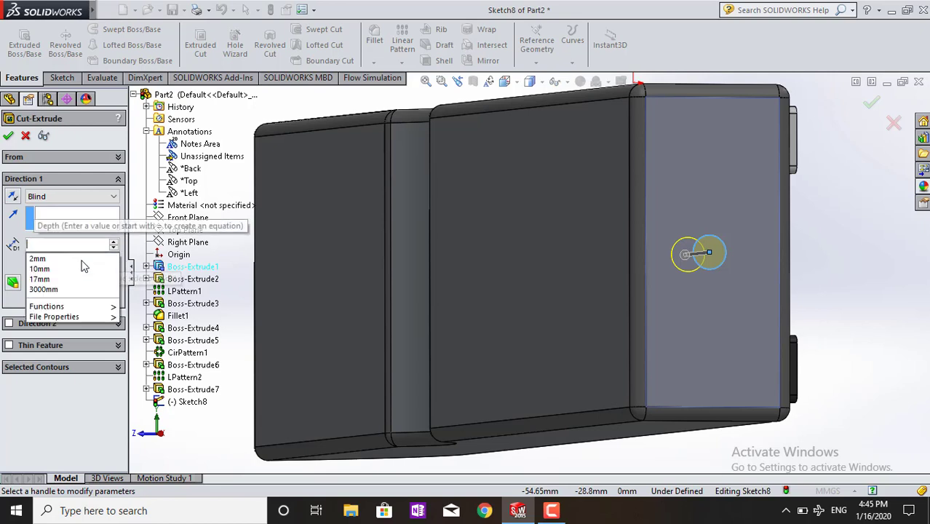
pyautogui.write('5')
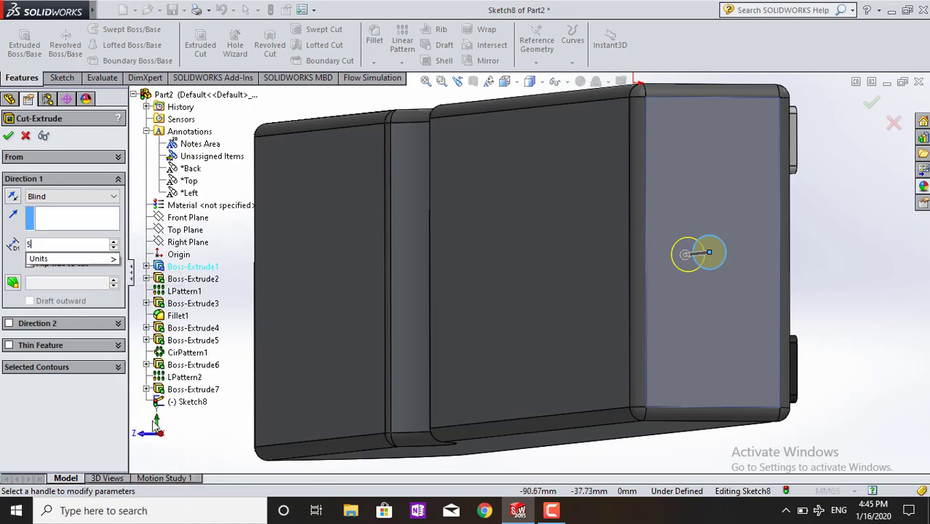
pyautogui.press('Return')
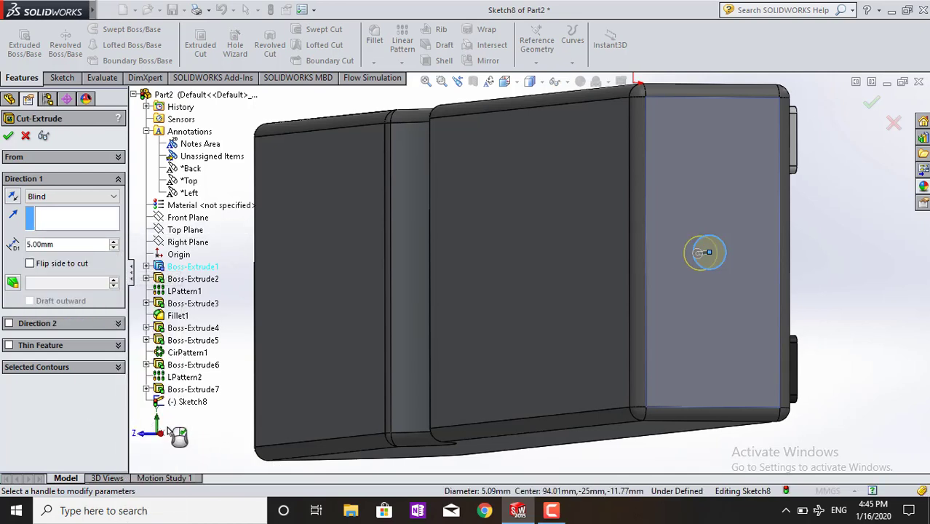
# Add a 5.00° outward draft to the cut and confirm it.
pyautogui.click(12, 283)
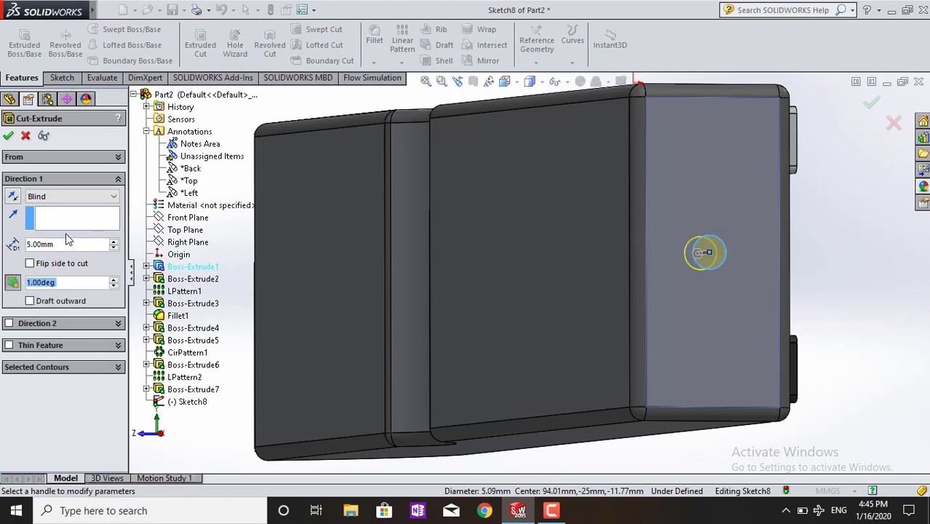
pyautogui.doubleClick(115, 280)
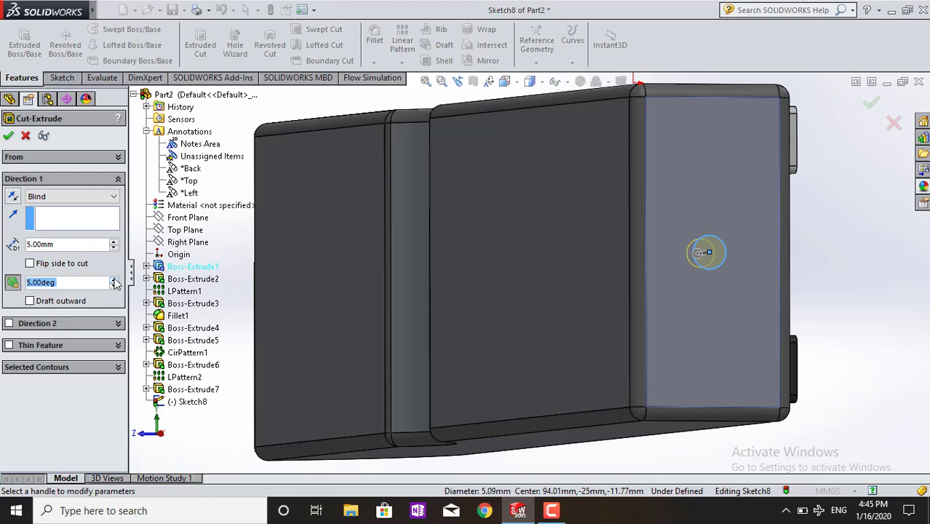
pyautogui.doubleClick(113, 286)
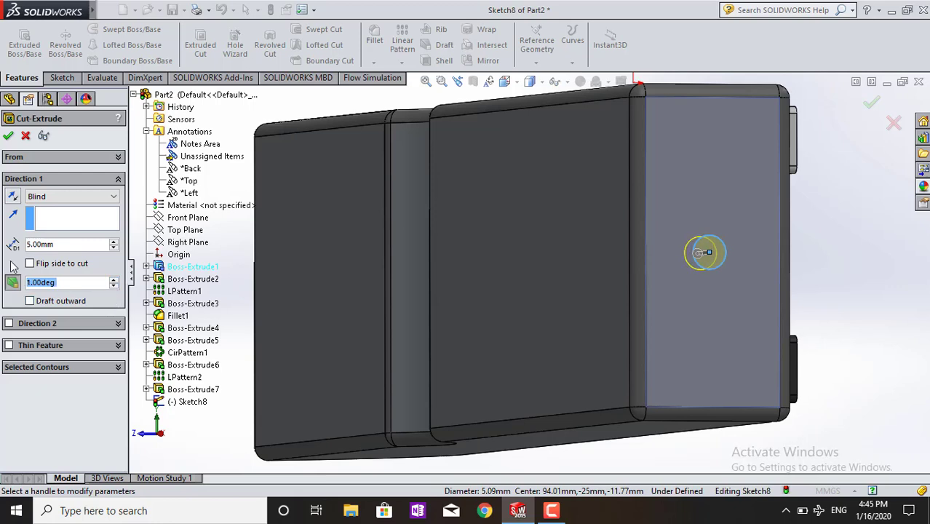
pyautogui.click(75, 303)
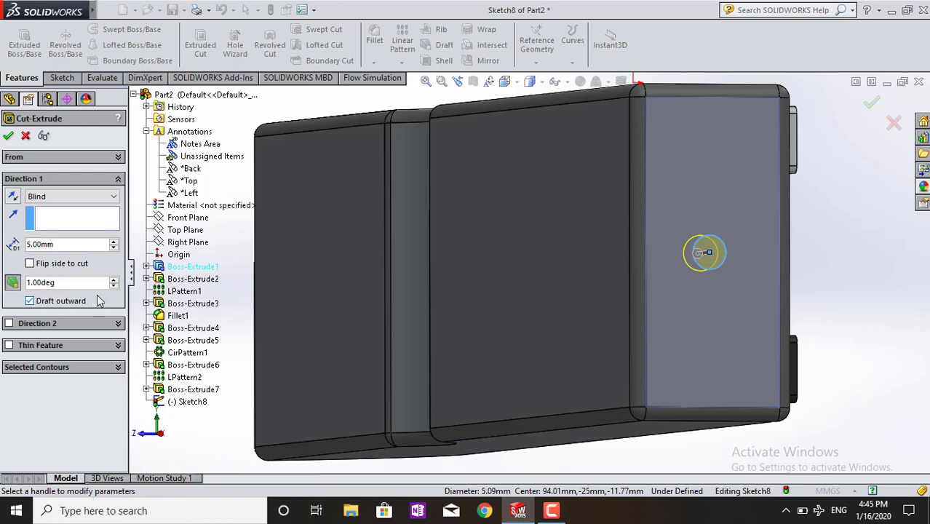
pyautogui.doubleClick(113, 281)
pyautogui.tripleClick(114, 281)
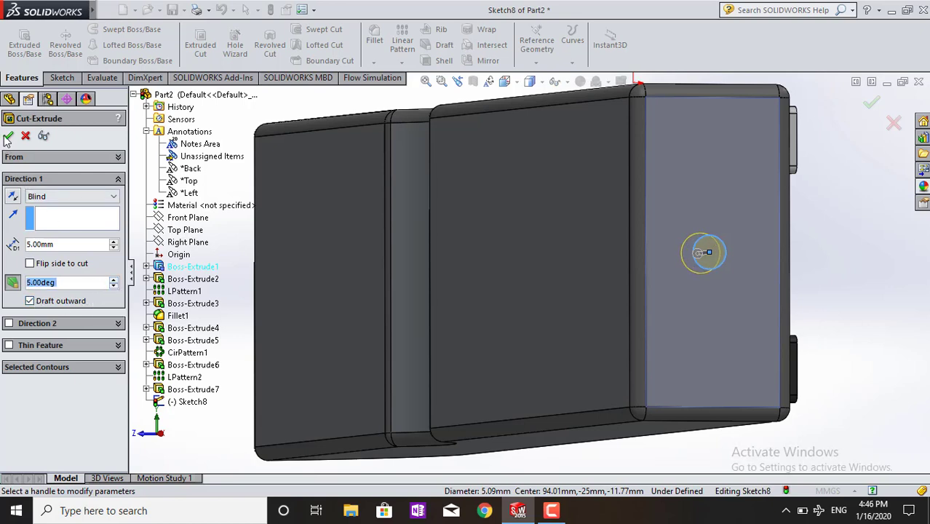
pyautogui.click(8, 137)
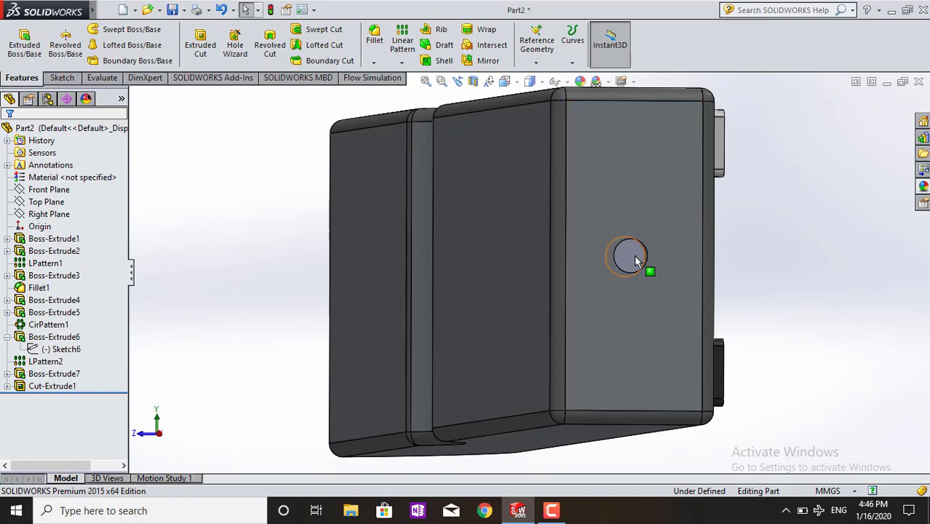
# Sketch a circle of about 2.54 mm radius on the hole's bottom face, viewed Normal To.
pyautogui.click(634, 253)
pyautogui.click(687, 212)
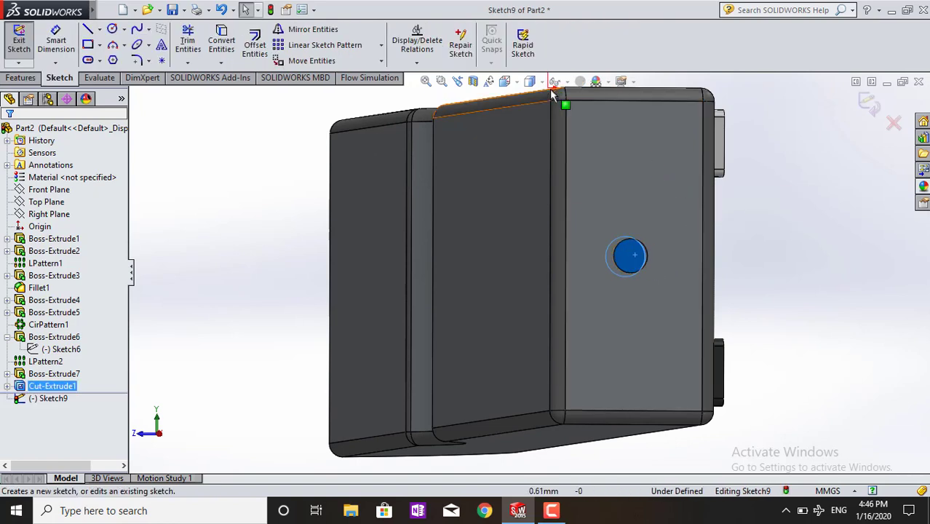
pyautogui.click(505, 81)
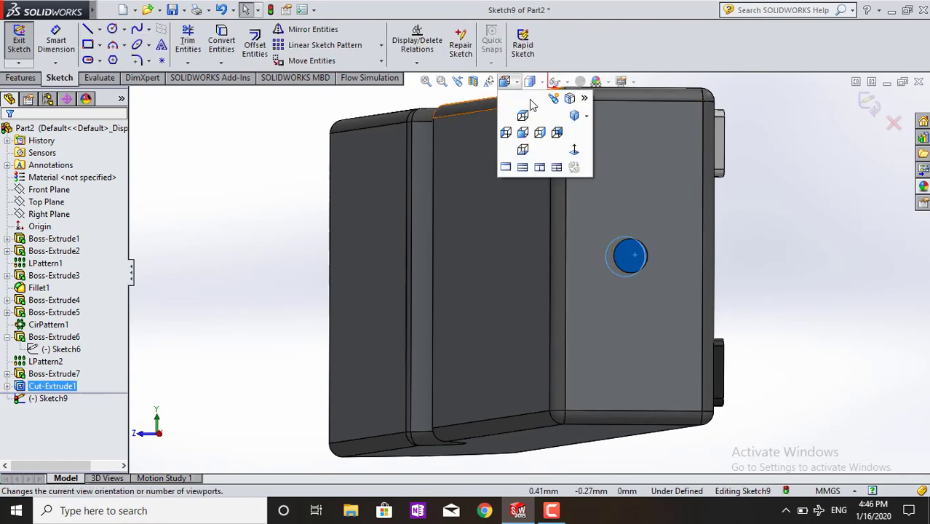
pyautogui.click(574, 151)
pyautogui.scroll(-3, 516, 295)
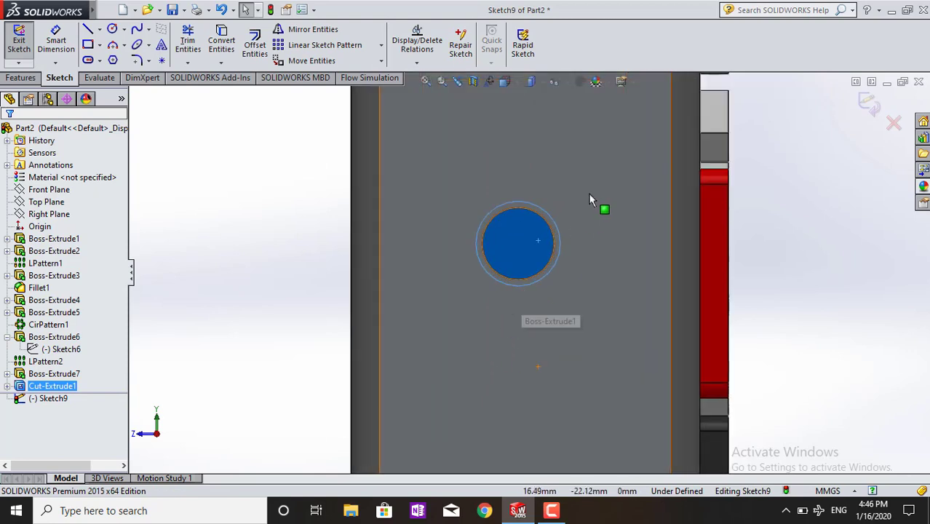
pyautogui.scroll(-2, 588, 190)
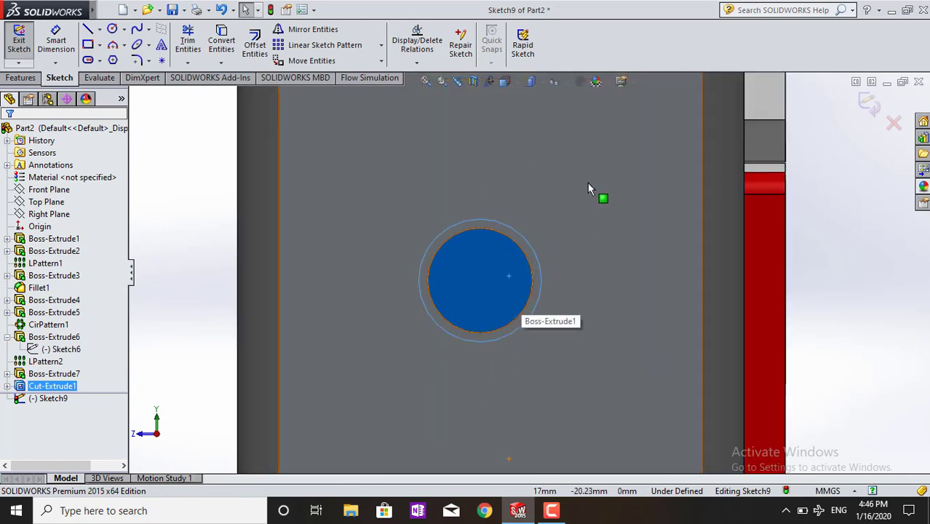
pyautogui.click(112, 29)
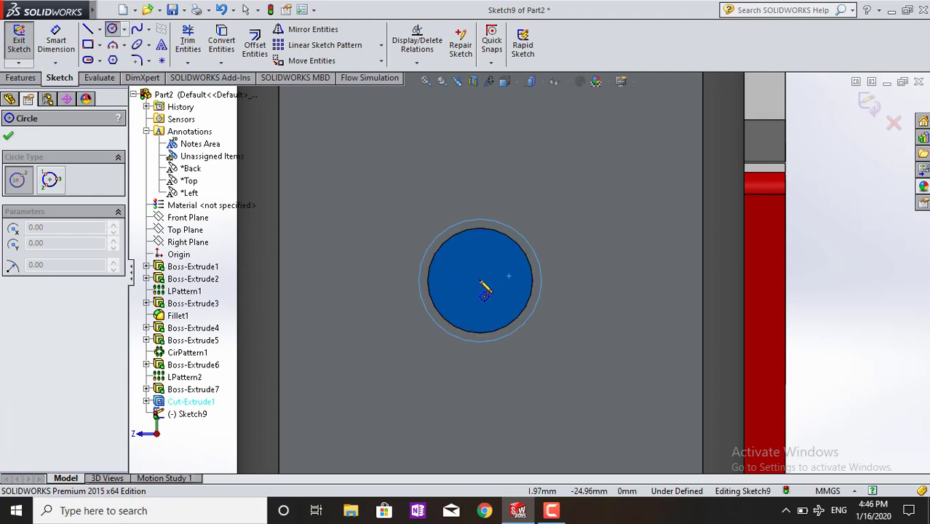
pyautogui.click(480, 282)
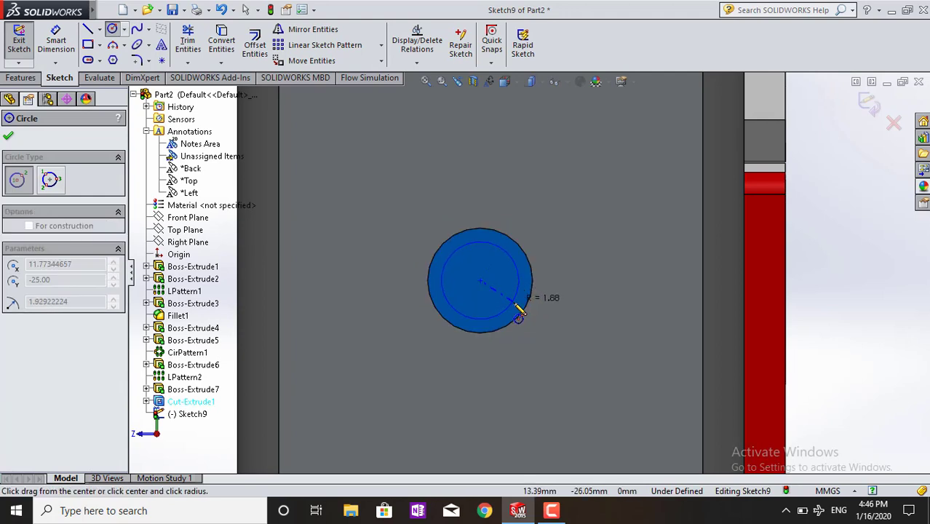
pyautogui.click(528, 325)
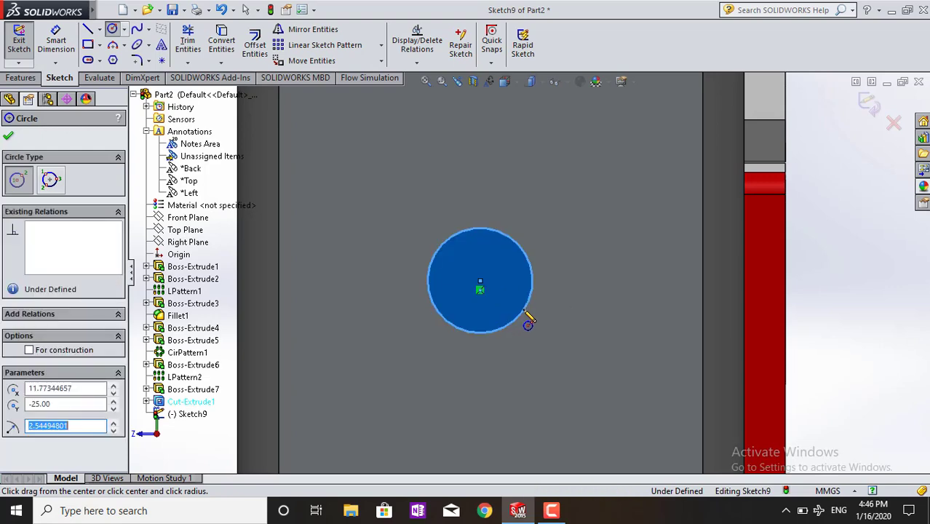
pyautogui.press('Escape')
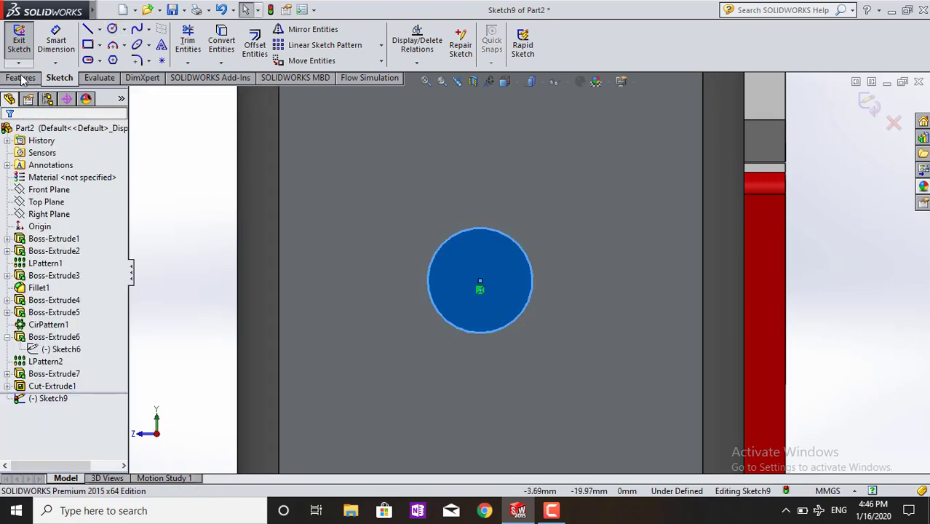
pyautogui.click(22, 78)
pyautogui.click(24, 44)
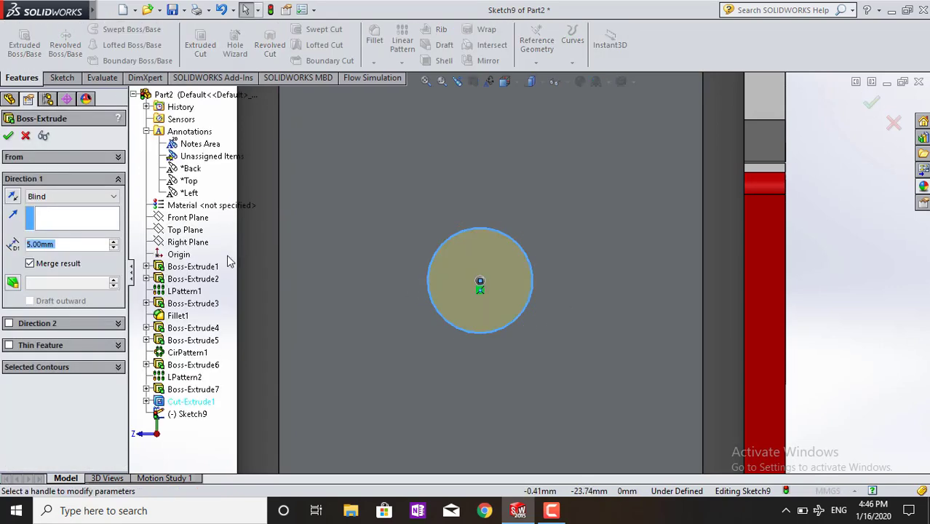
pyautogui.moveTo(351, 282); pyautogui.dragTo(617, 229, button='middle')
pyautogui.scroll(-2, 813, 193)
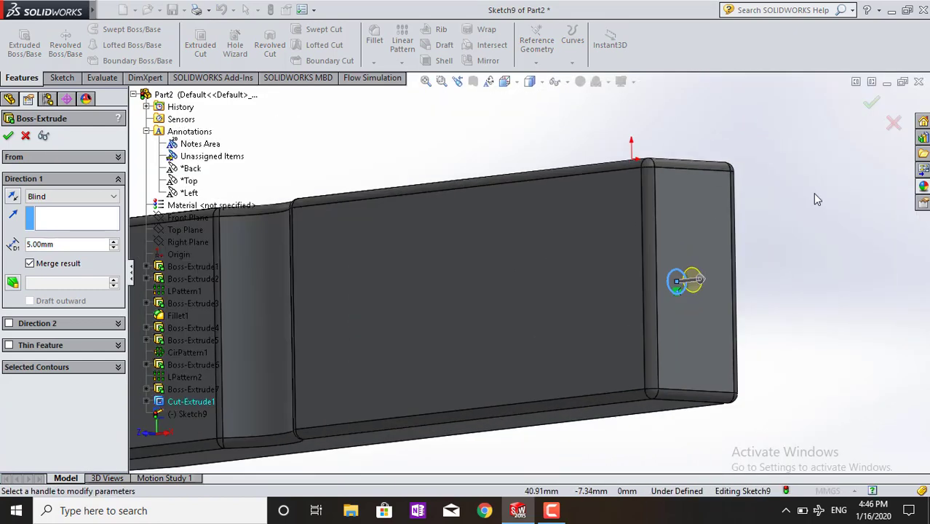
pyautogui.moveTo(794, 281); pyautogui.dragTo(801, 272, button='middle')
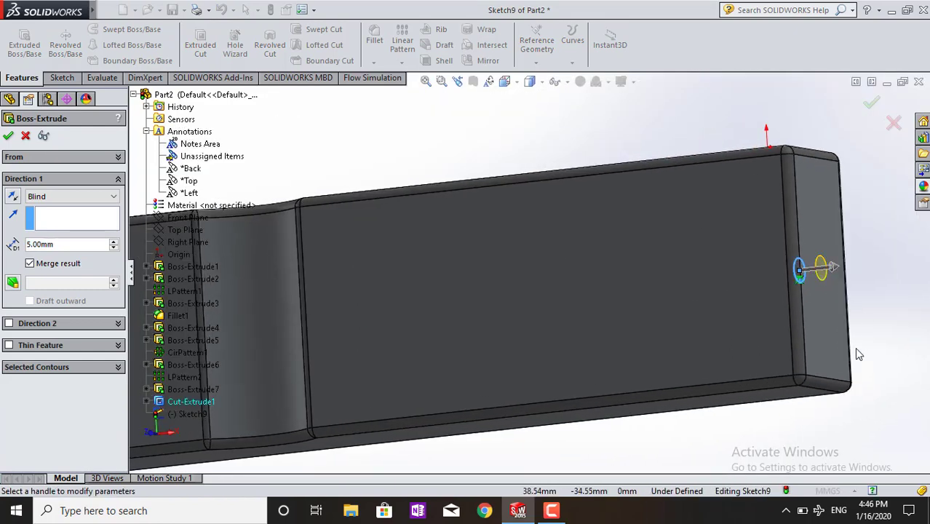
pyautogui.click(75, 247)
pyautogui.write('7')
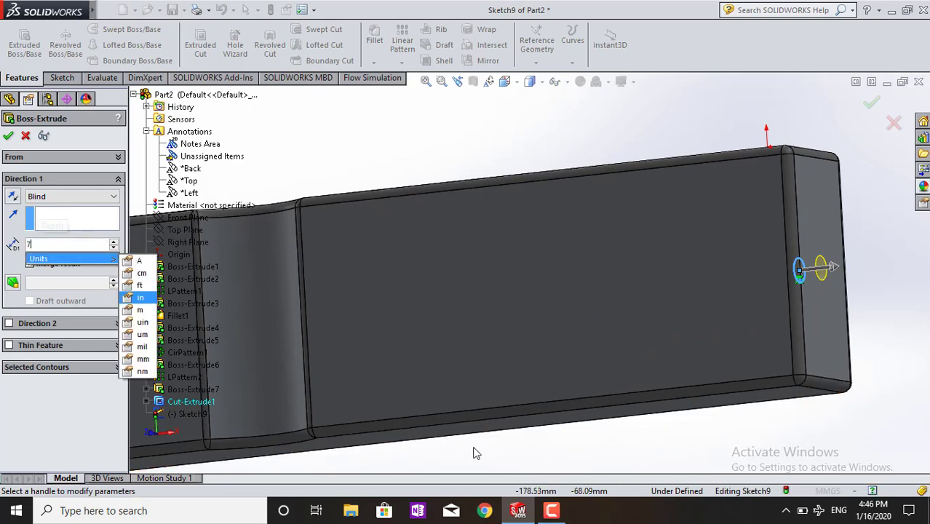
pyautogui.press('Return')
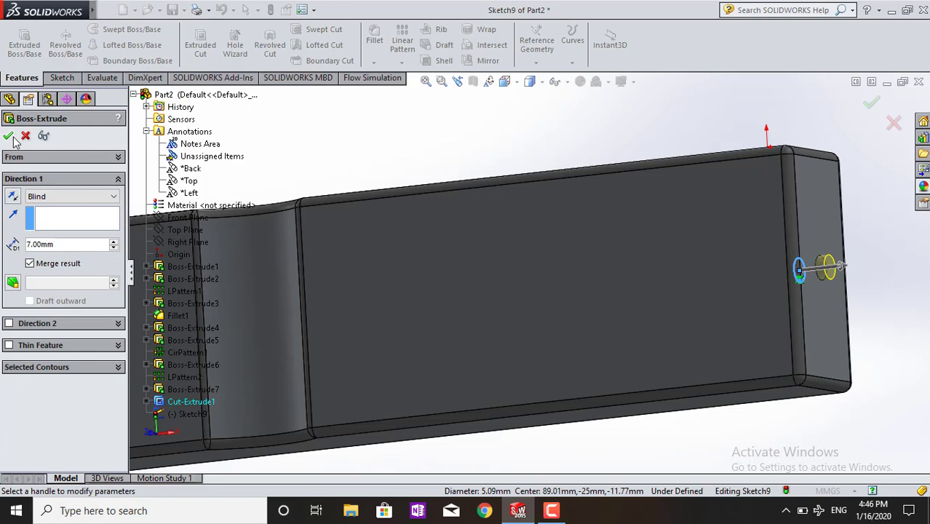
pyautogui.click(9, 136)
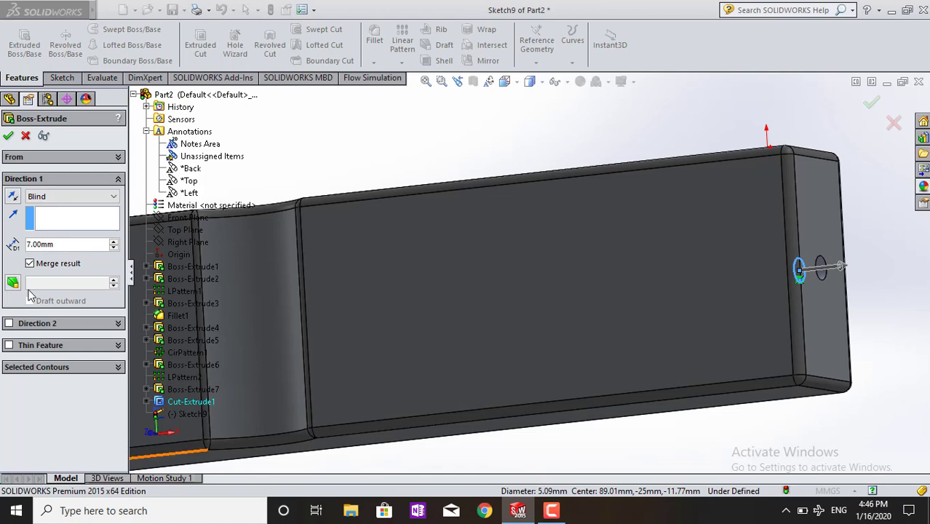
pyautogui.click(8, 136)
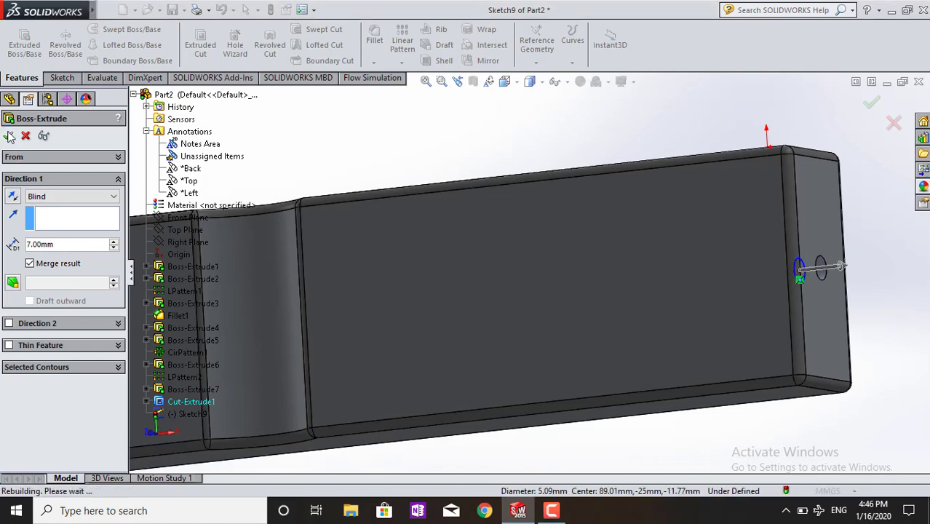
pyautogui.click(423, 324)
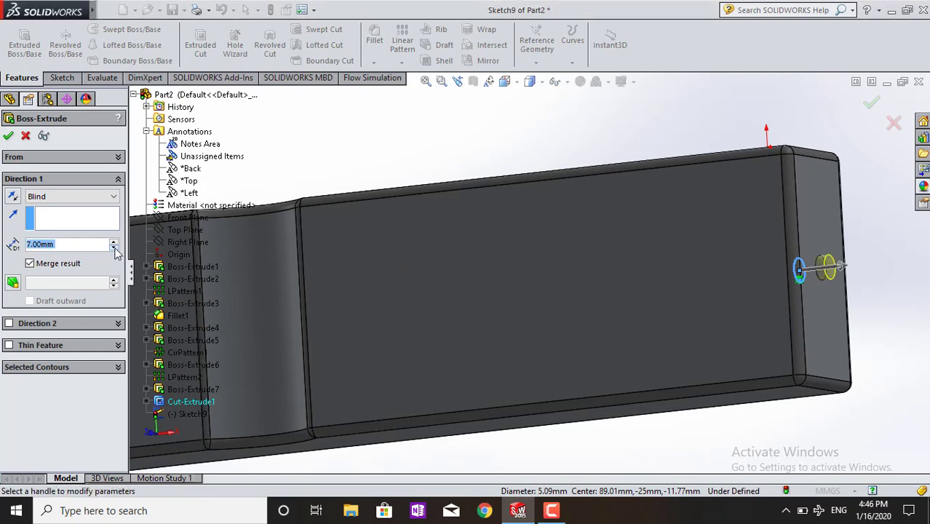
pyautogui.click(8, 136)
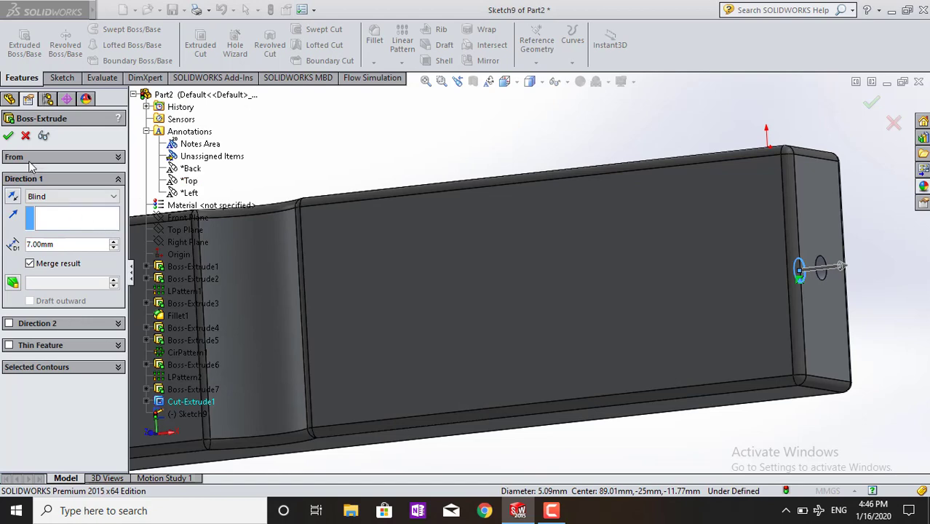
pyautogui.click(26, 136)
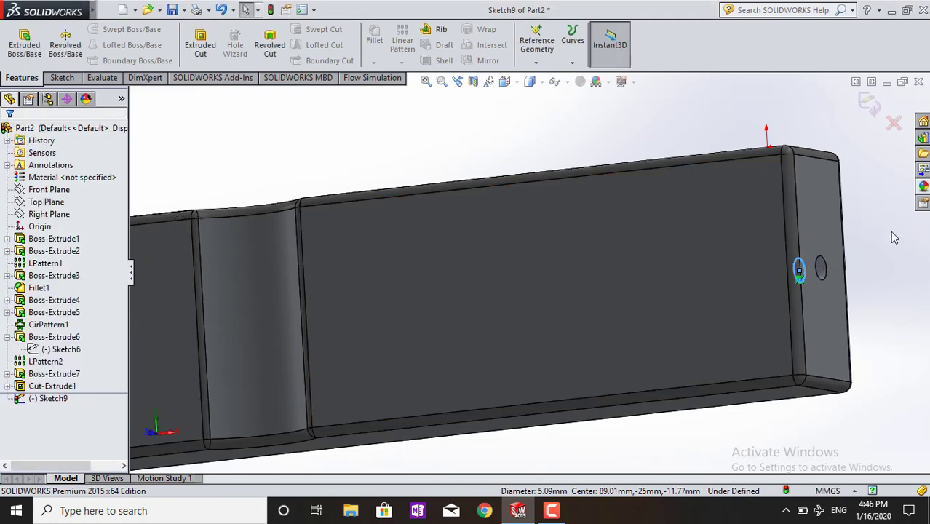
# Select Sketch9 and orient the view Normal To the round end face.
pyautogui.moveTo(884, 271); pyautogui.dragTo(846, 300, button='middle')
pyautogui.scroll(-5, 846, 300)
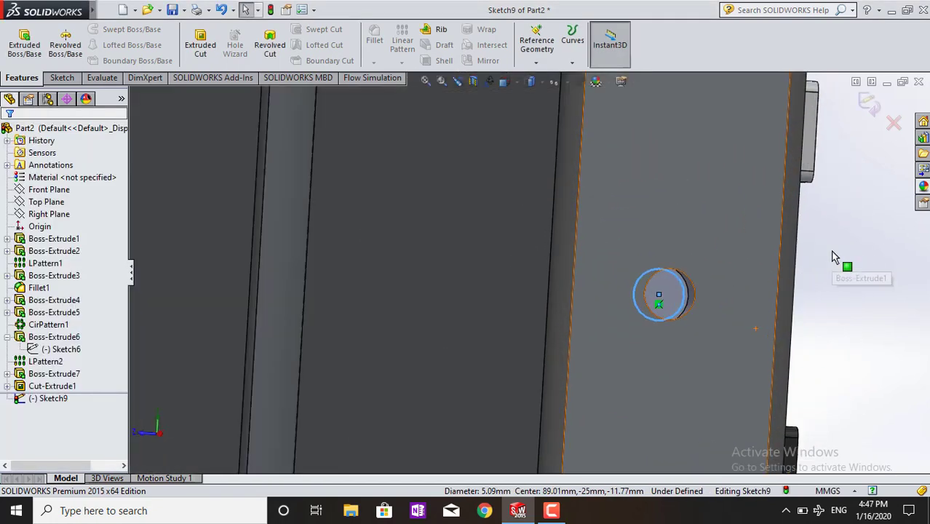
pyautogui.click(61, 399)
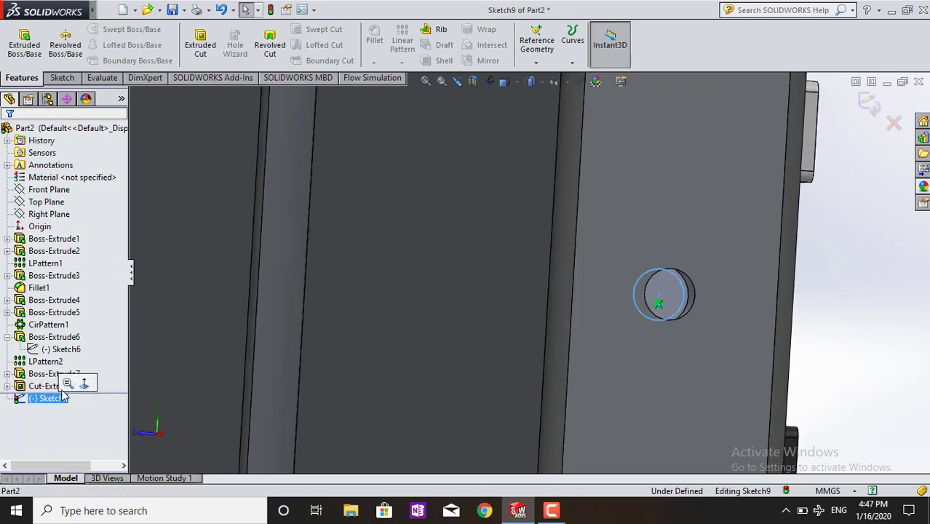
pyautogui.rightClick(62, 399)
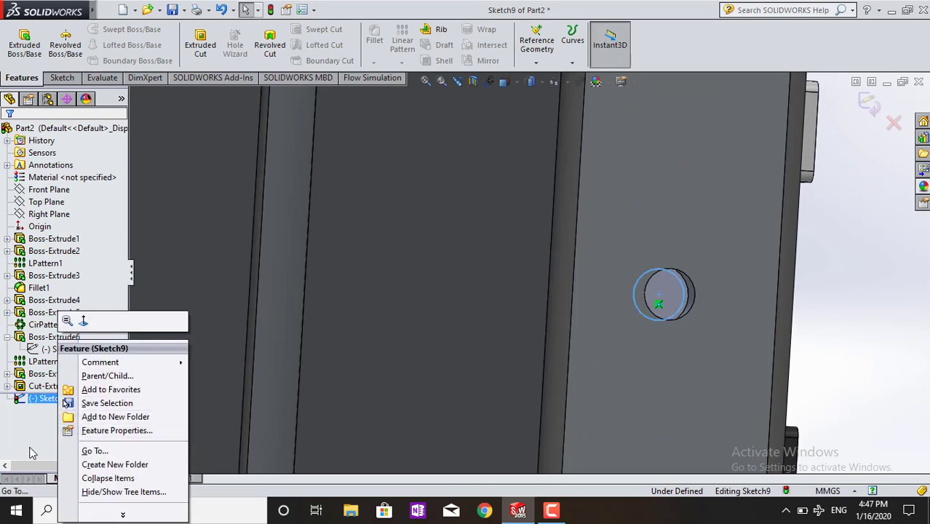
pyautogui.press('Escape')
pyautogui.moveTo(806, 276); pyautogui.dragTo(784, 262, button='middle')
pyautogui.click(505, 82)
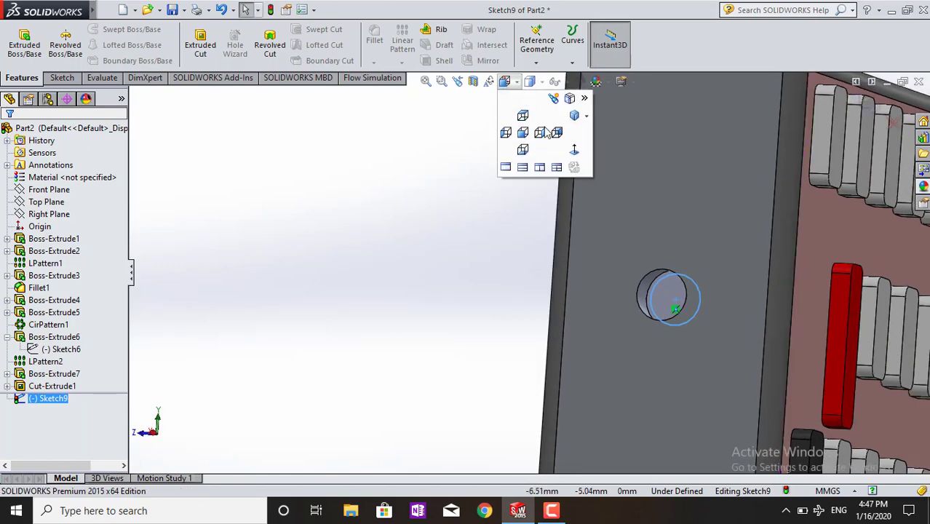
pyautogui.click(576, 152)
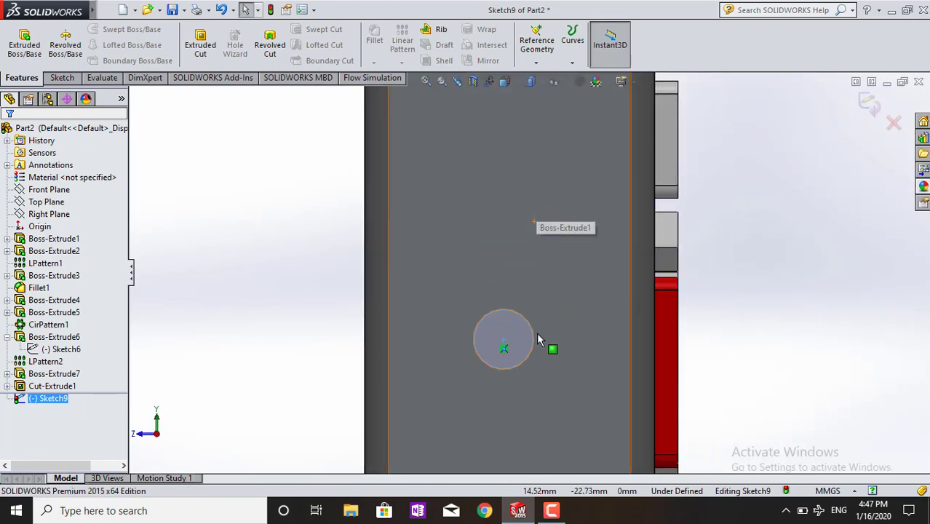
pyautogui.click(510, 372)
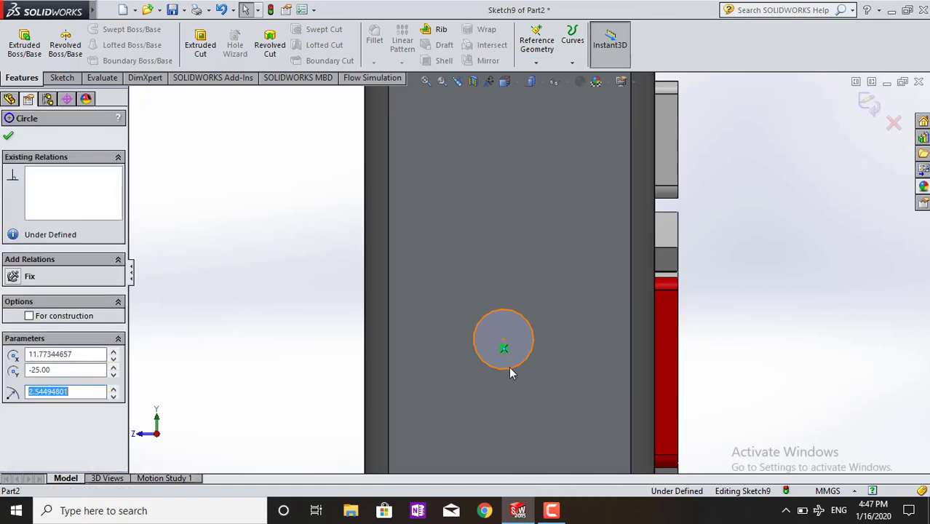
pyautogui.press('Escape')
pyautogui.scroll(-1, 533, 355)
pyautogui.scroll(-1, 524, 346)
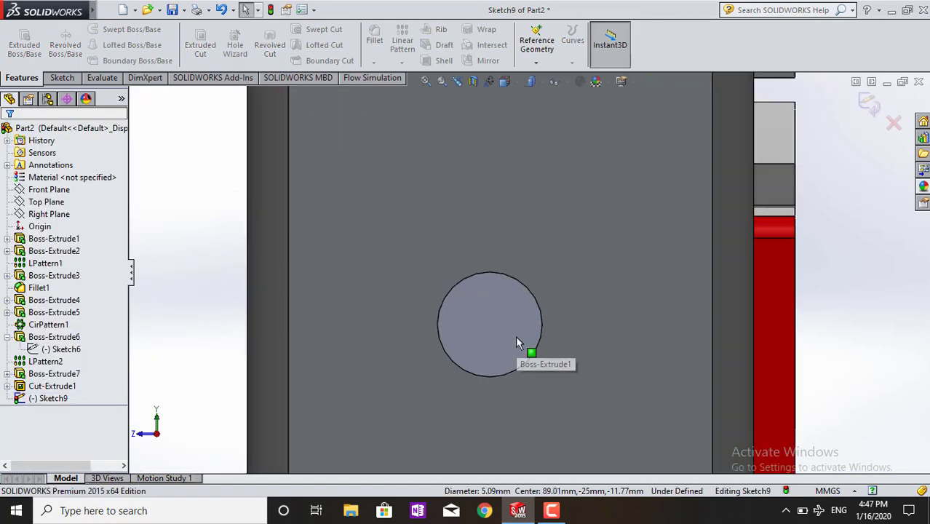
pyautogui.scroll(-1, 514, 342)
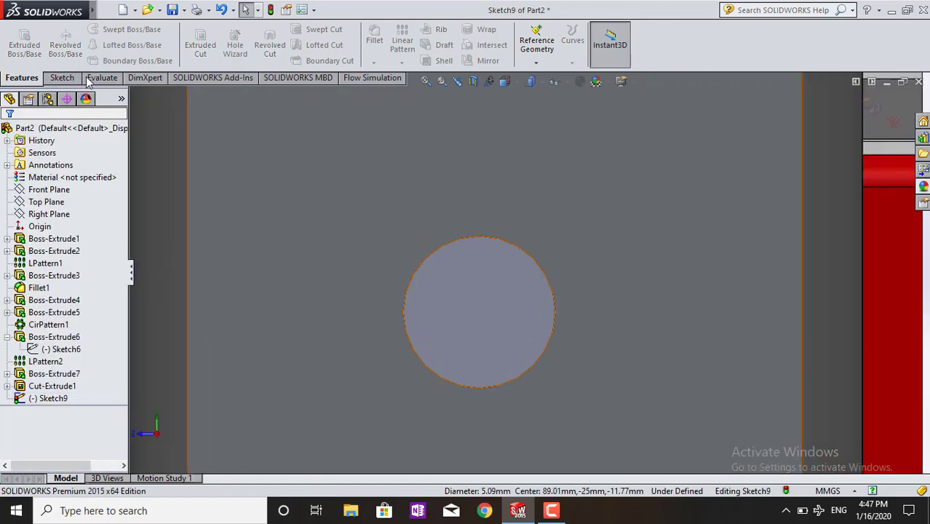
# Draw a small circle of about 1.72 mm radius centred on the end face.
pyautogui.click(62, 78)
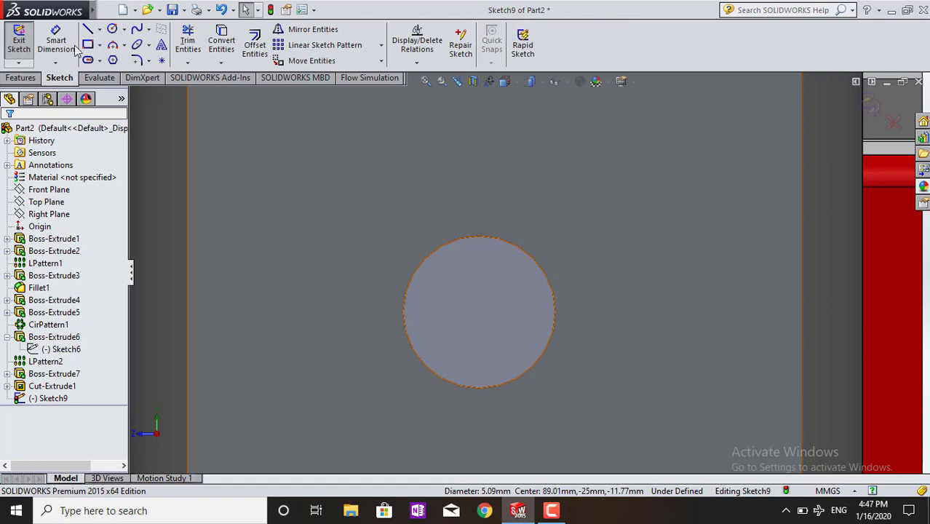
pyautogui.click(113, 29)
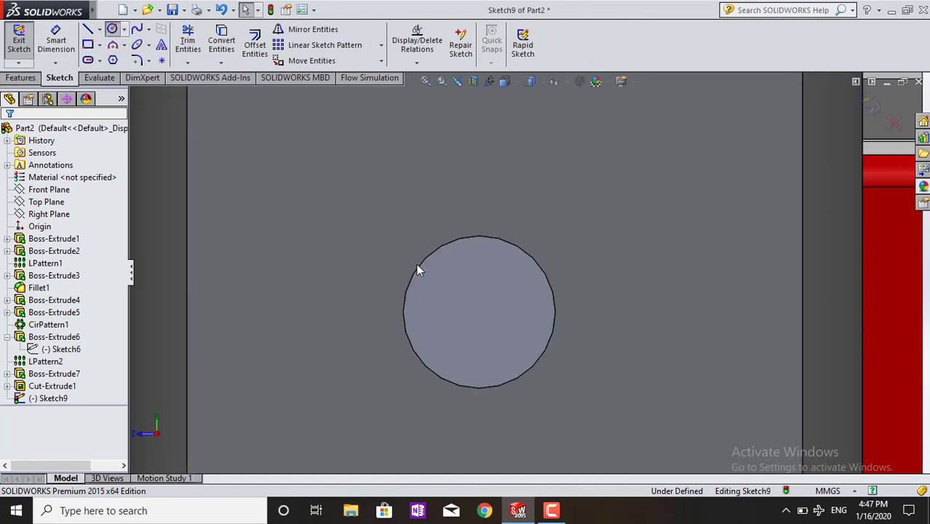
pyautogui.click(479, 313)
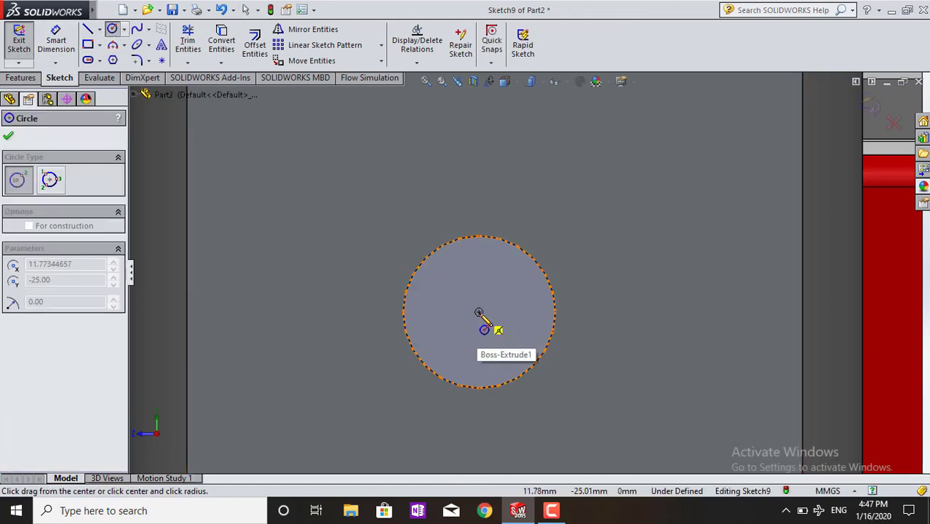
pyautogui.click(524, 339)
pyautogui.press('Escape')
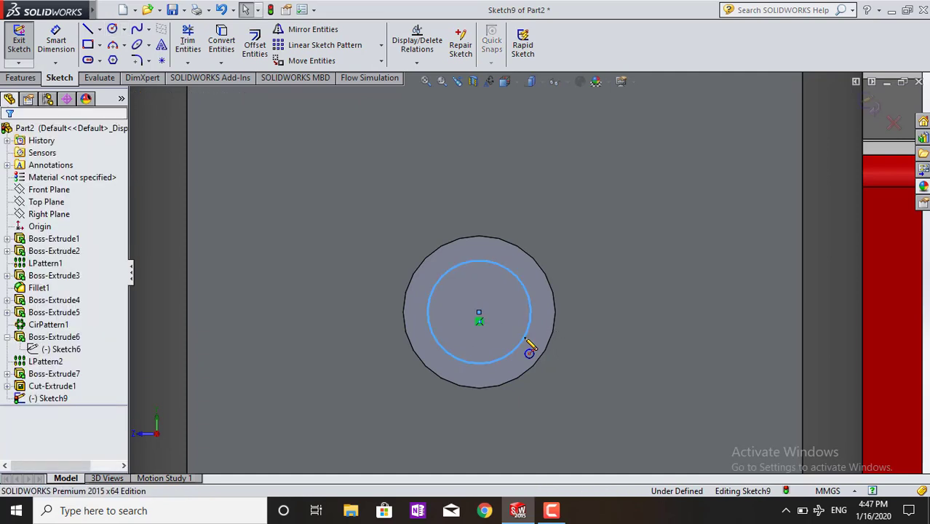
# Extrude the small Sketch9 circle 7.00 mm into a cylindrical boss, Boss-Extrude11.
pyautogui.click(21, 78)
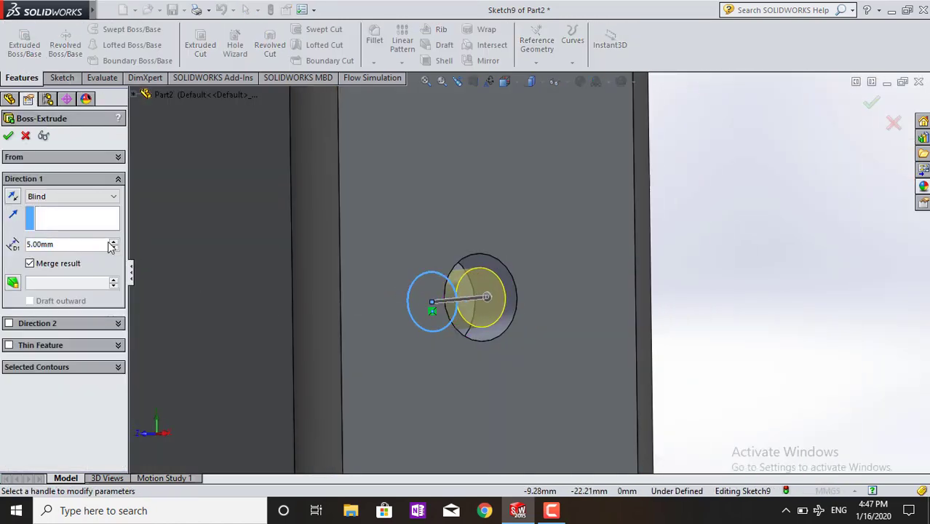
pyautogui.write('7')
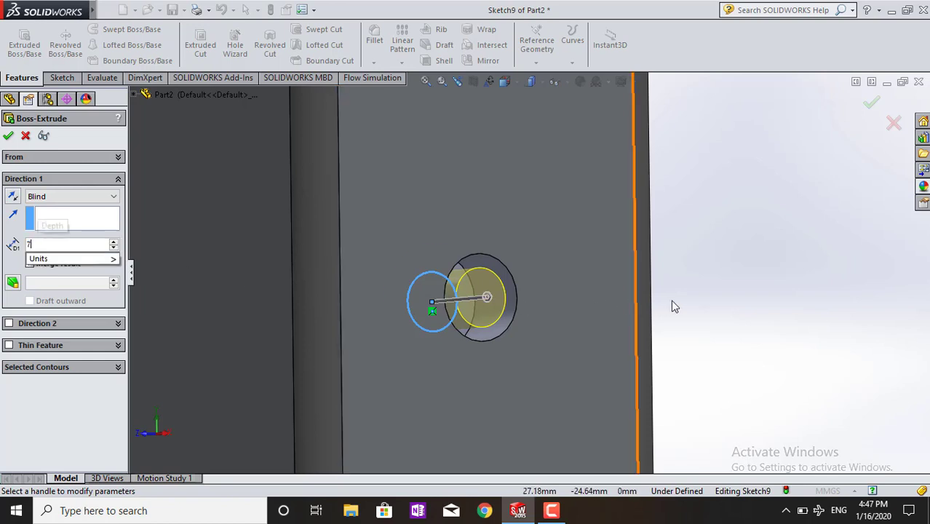
pyautogui.press('Return')
pyautogui.click(8, 136)
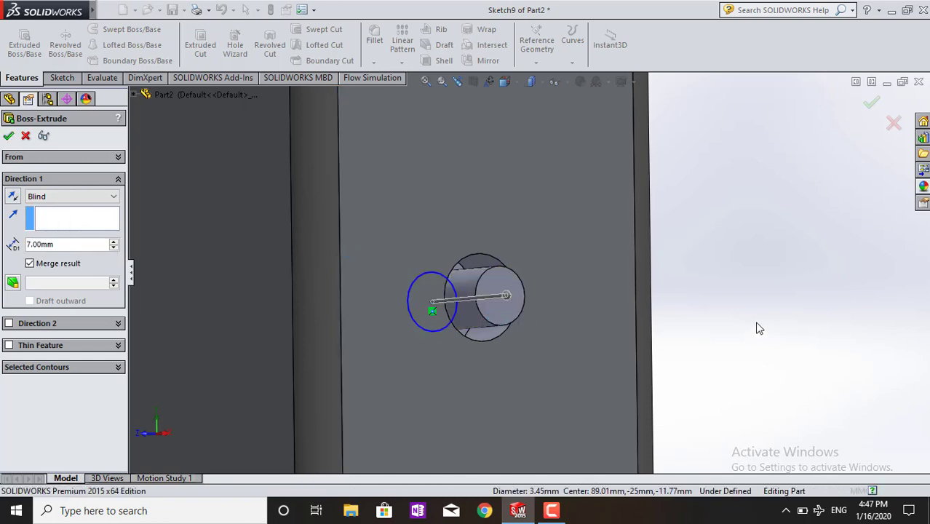
pyautogui.moveTo(746, 321)
pyautogui.mouseDown(button='middle')
pyautogui.moveTo(722, 285)
pyautogui.moveTo(533, 273)
pyautogui.mouseUp(button='middle')
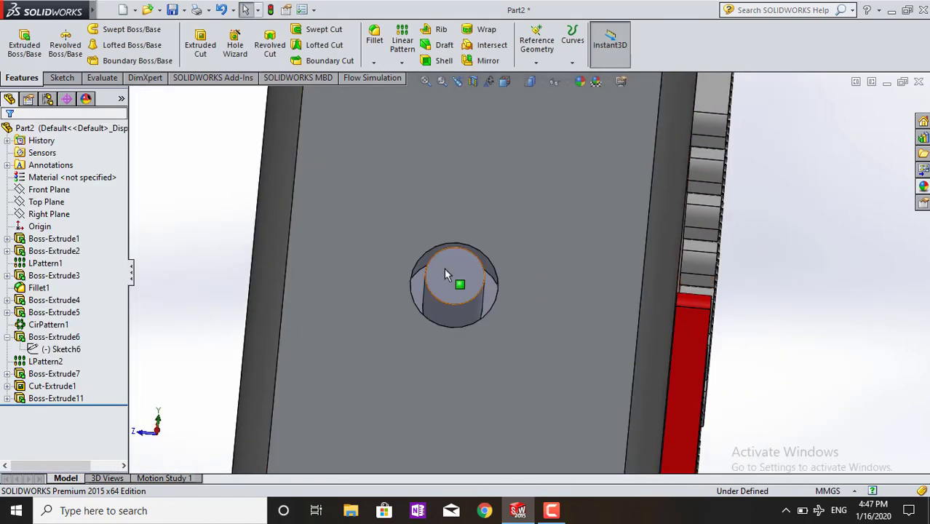
pyautogui.click(446, 274)
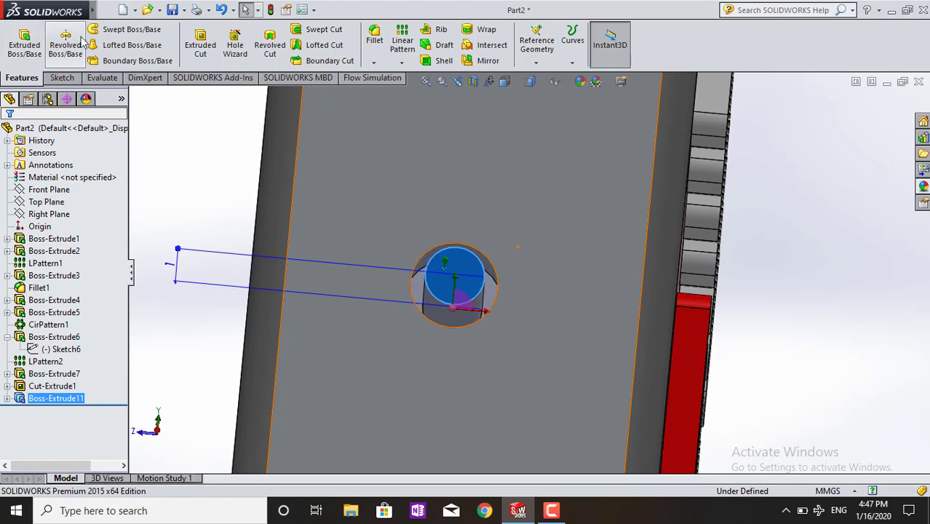
# Cap the boss's flat end with a 2.00 mm Dome1 from Insert > Features > Dome.
pyautogui.click(184, 10)
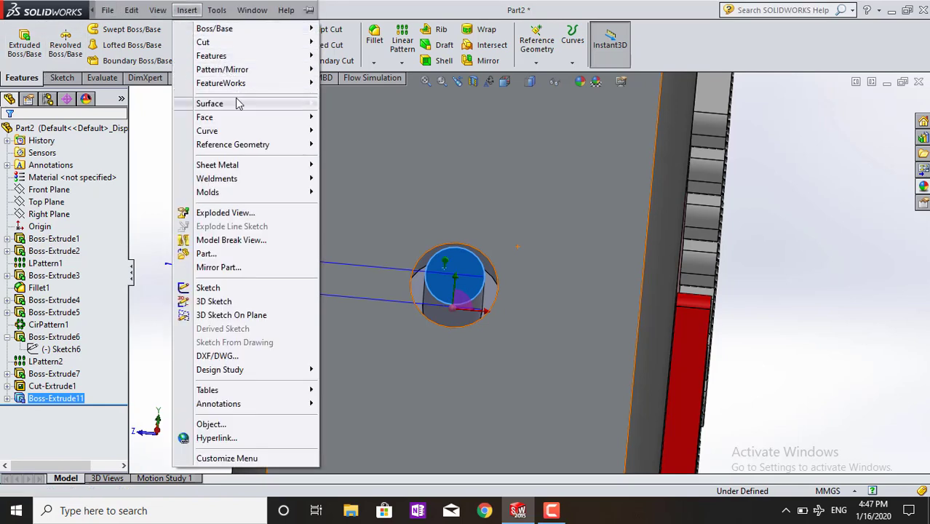
pyautogui.click(157, 9)
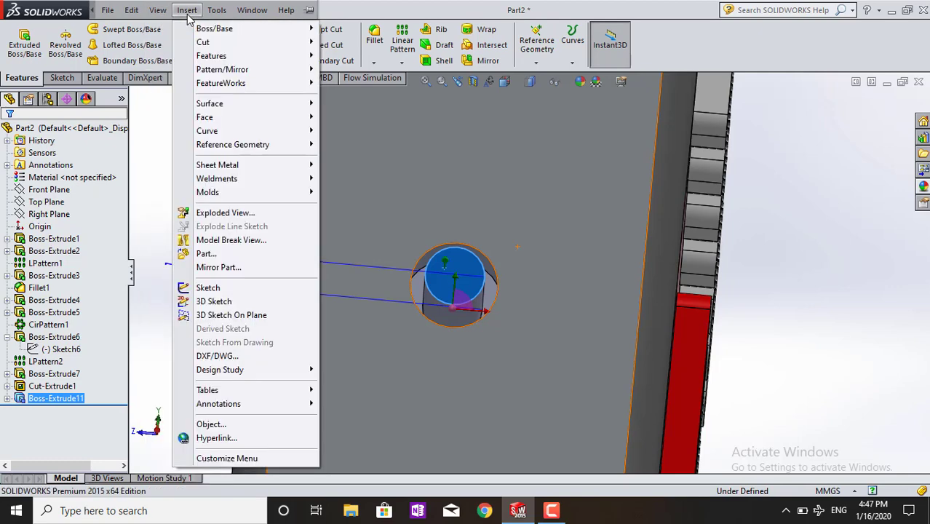
pyautogui.moveTo(211, 56)
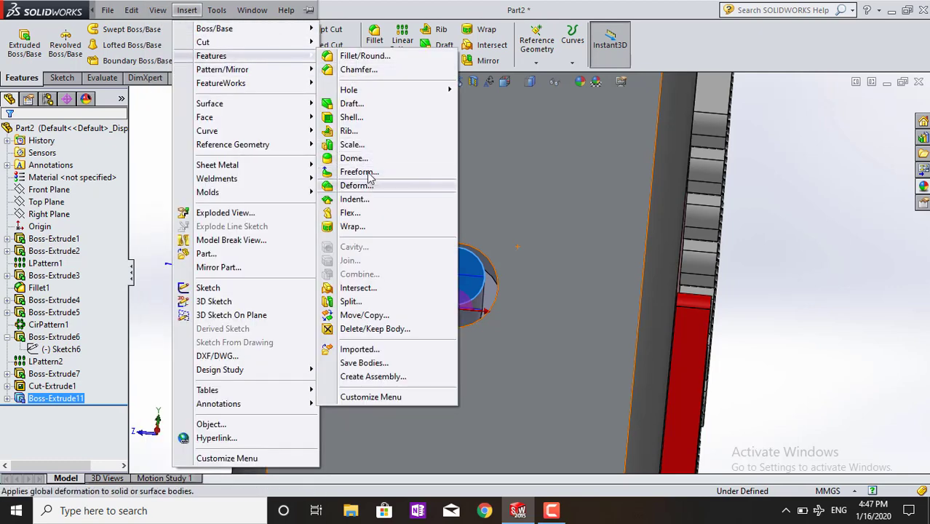
pyautogui.click(407, 153)
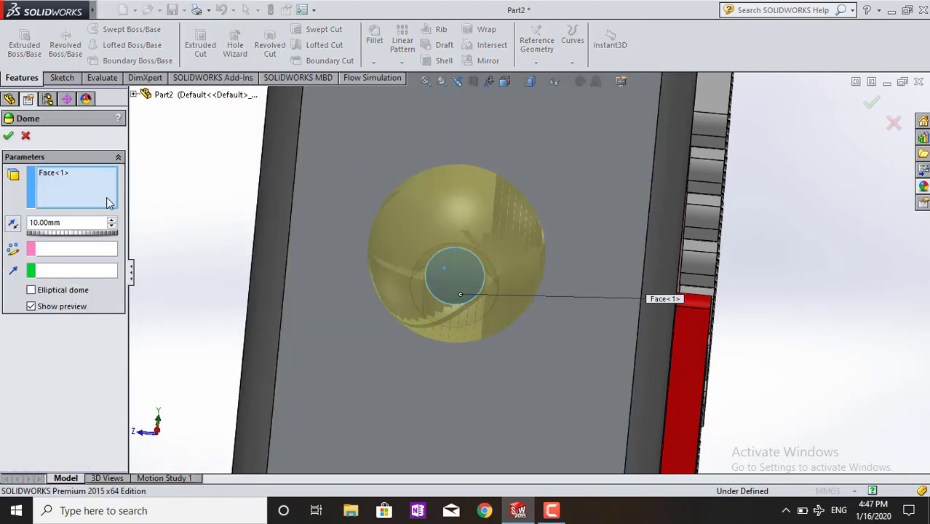
pyautogui.moveTo(187, 256); pyautogui.dragTo(264, 250, button='middle')
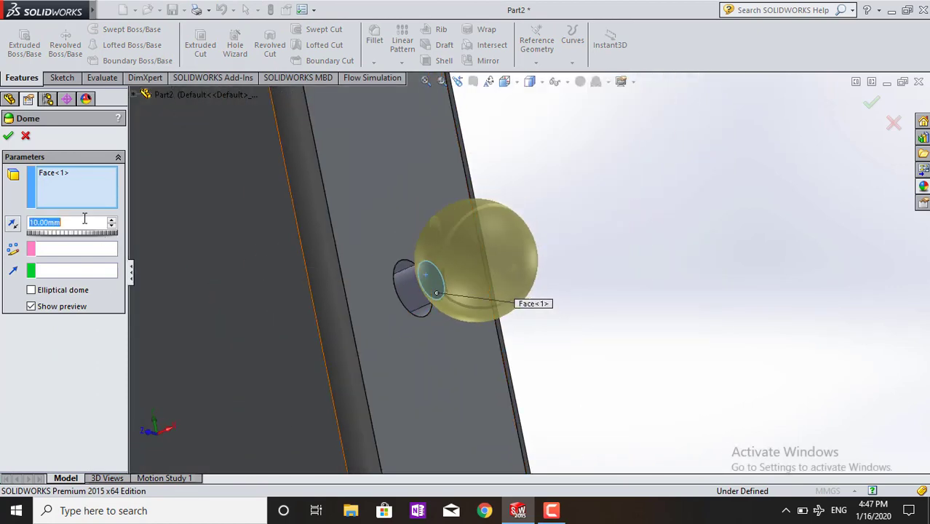
pyautogui.click(71, 222)
pyautogui.write('1')
pyautogui.press('Return')
pyautogui.scroll(-2, 466, 280)
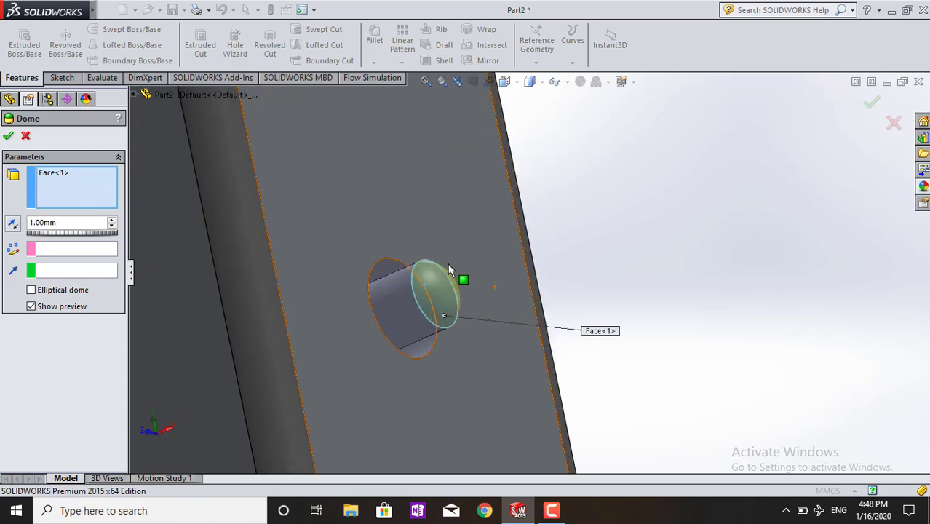
pyautogui.scroll(-2, 465, 277)
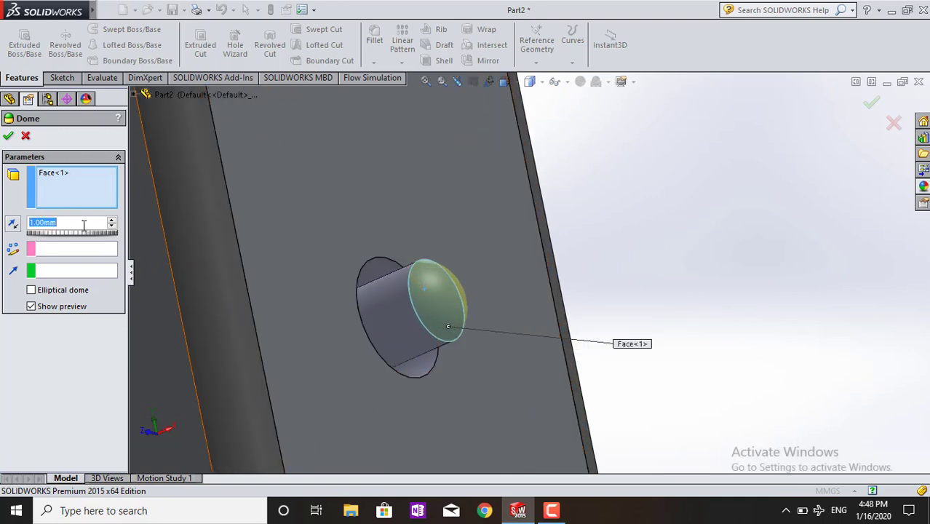
pyautogui.write('3')
pyautogui.press('Return')
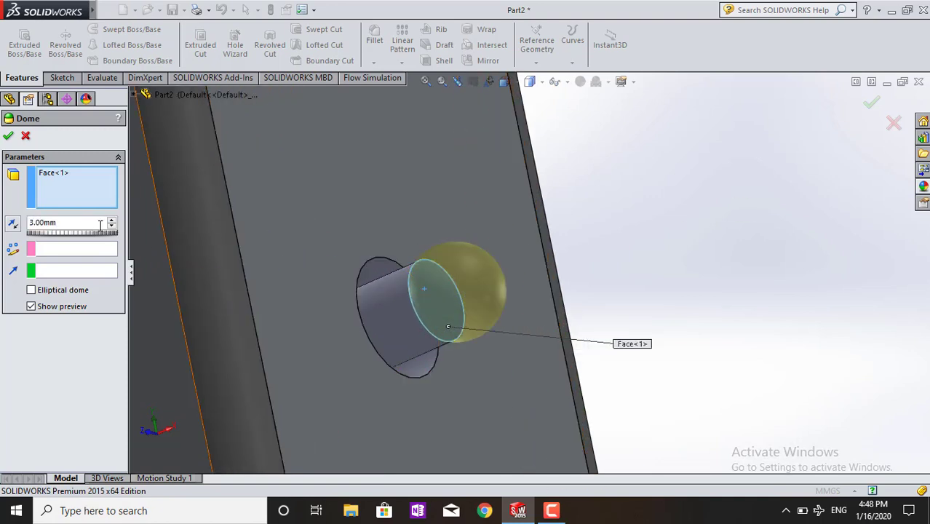
pyautogui.click(93, 222)
pyautogui.write('2')
pyautogui.press('Return')
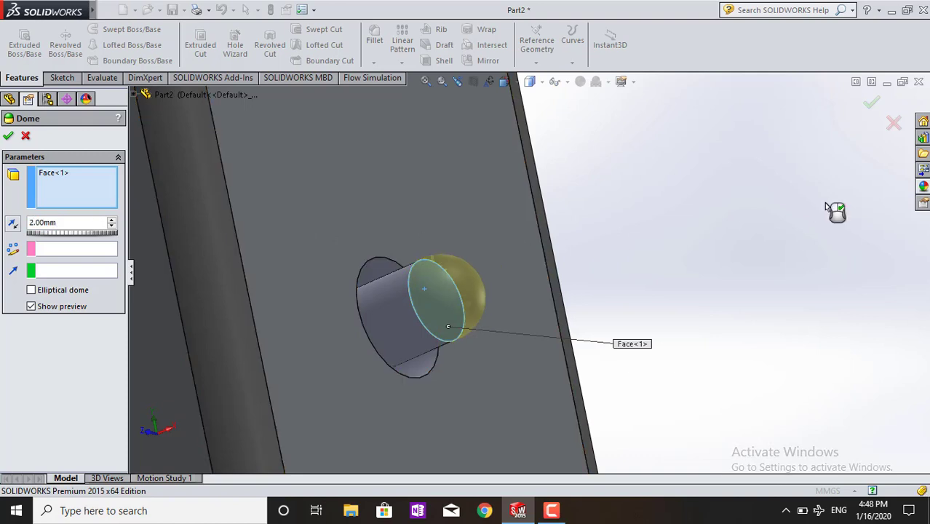
pyautogui.click(8, 136)
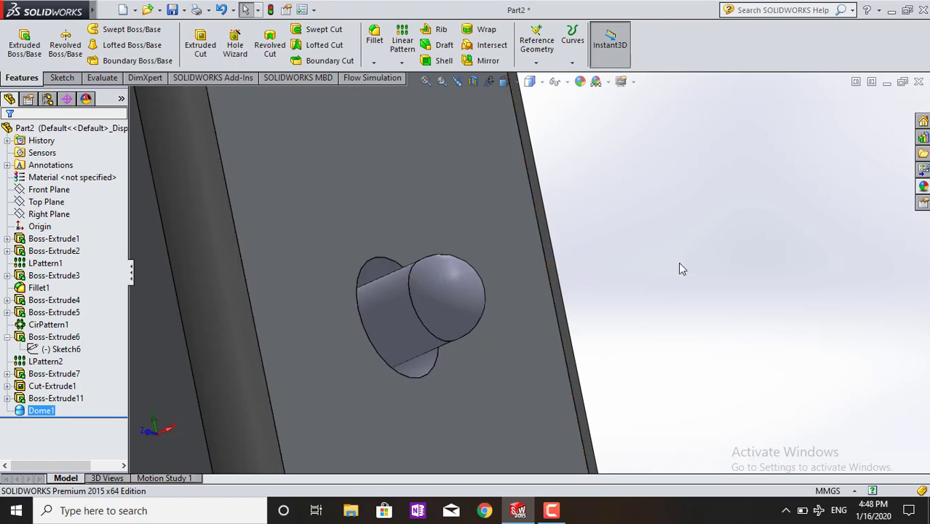
# Delete the Dome1 and Boss-Extrude11 features.
pyautogui.moveTo(686, 265); pyautogui.dragTo(679, 307, button='middle')
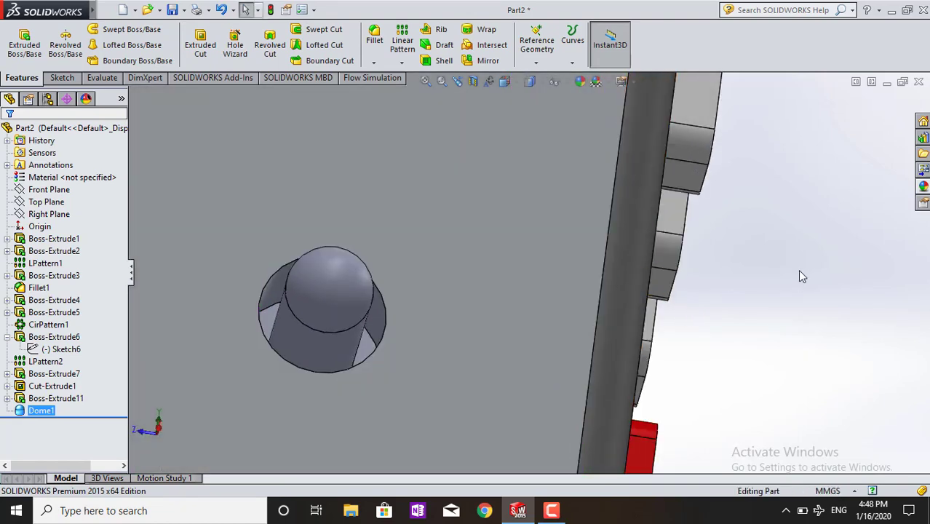
pyautogui.rightClick(41, 411)
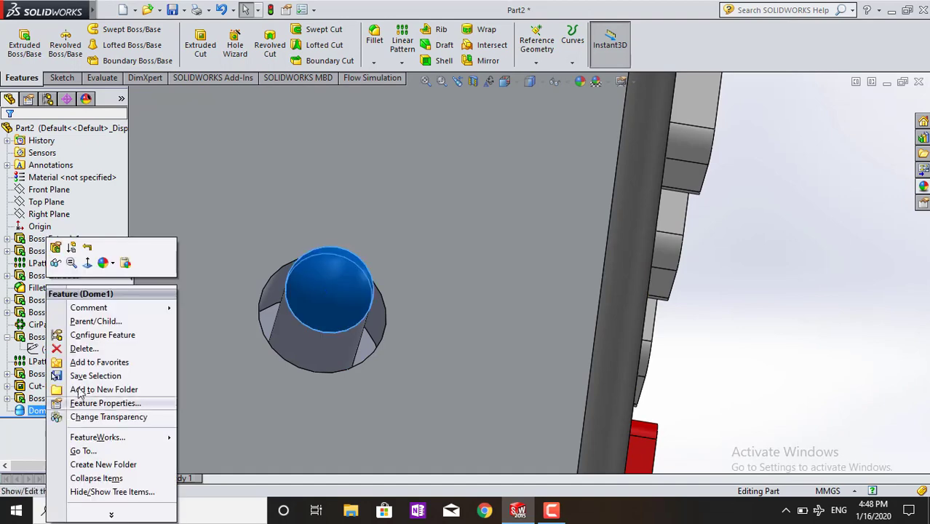
pyautogui.click(83, 349)
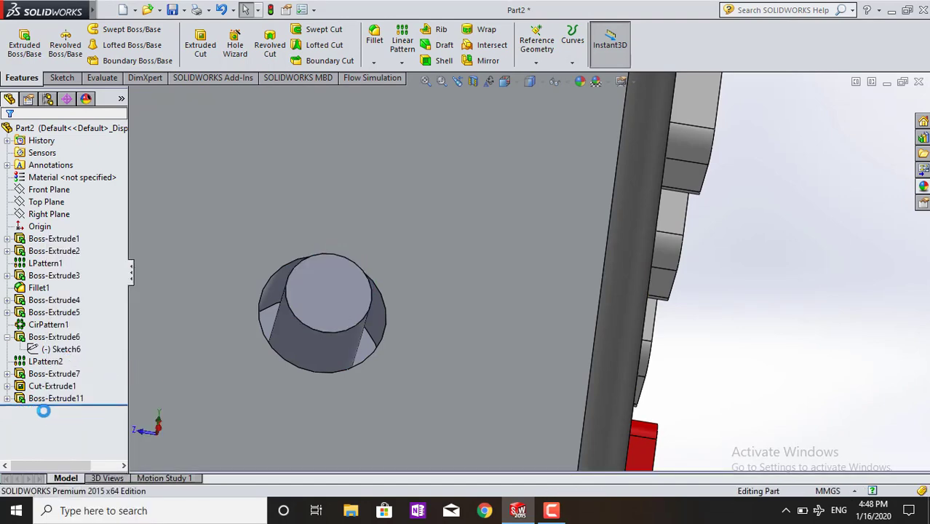
pyautogui.rightClick(48, 407)
pyautogui.click(83, 349)
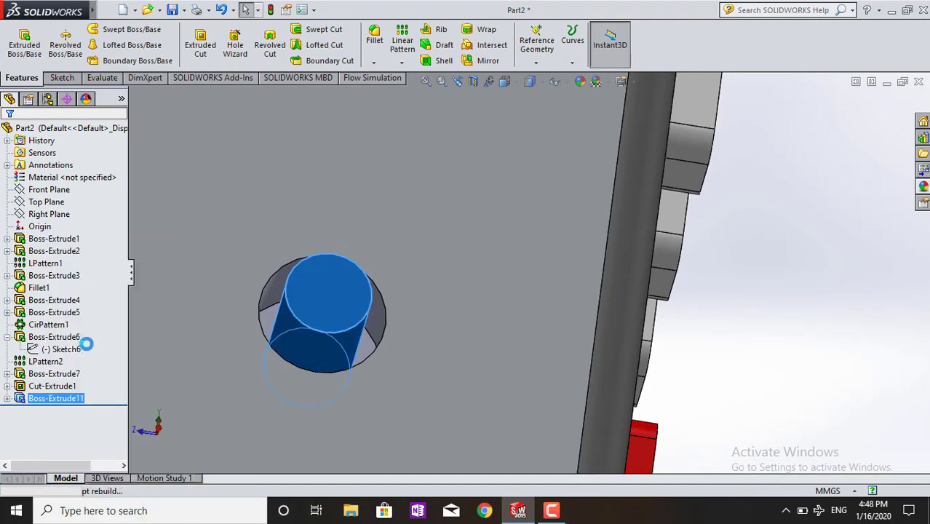
# Edit Sketch9 and change its circle radius to 2.20 mm.
pyautogui.click(317, 338)
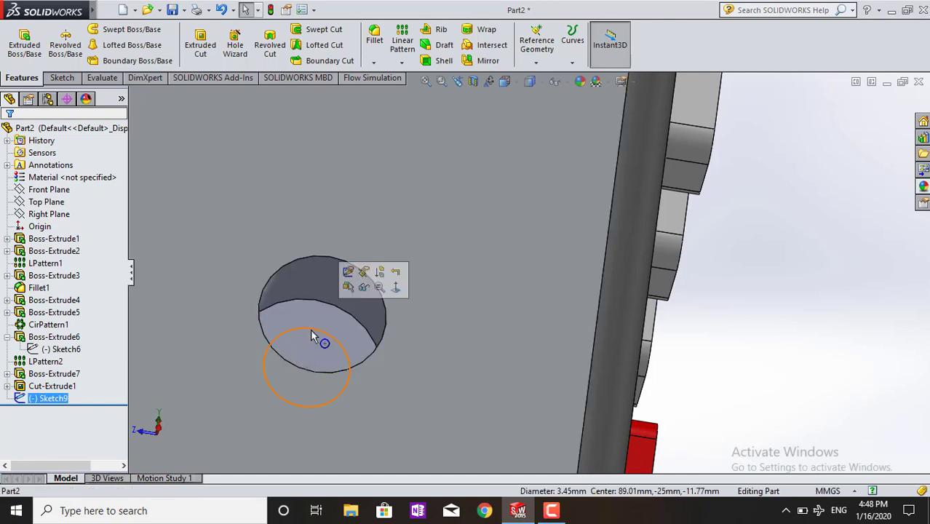
pyautogui.click(347, 272)
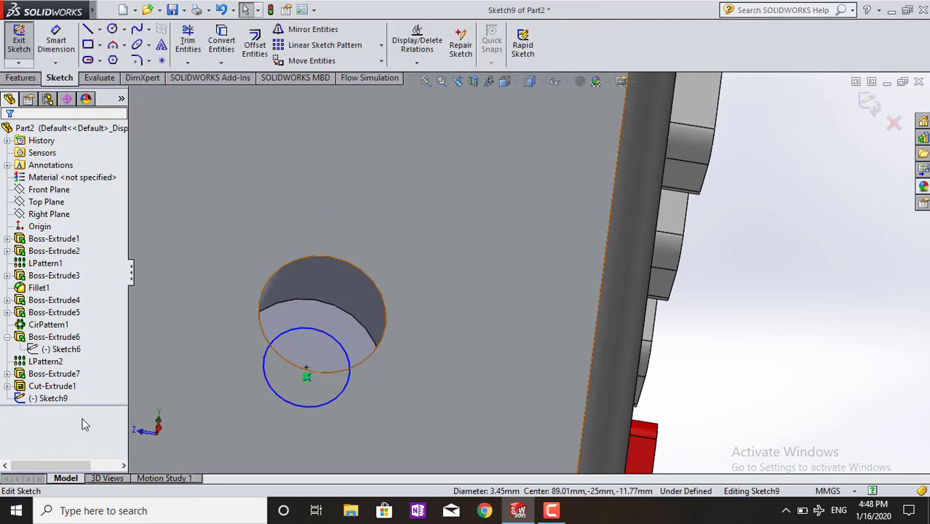
pyautogui.click(296, 331)
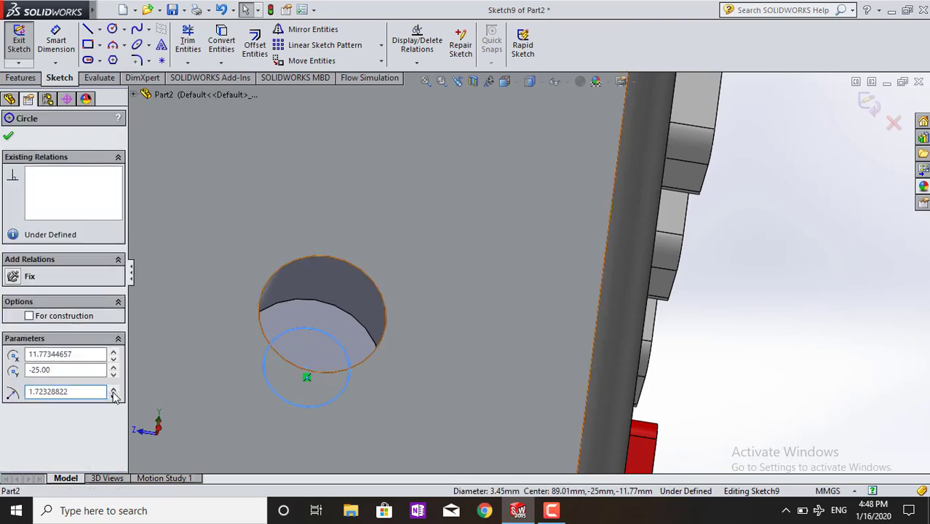
pyautogui.moveTo(384, 233); pyautogui.dragTo(384, 259, button='middle')
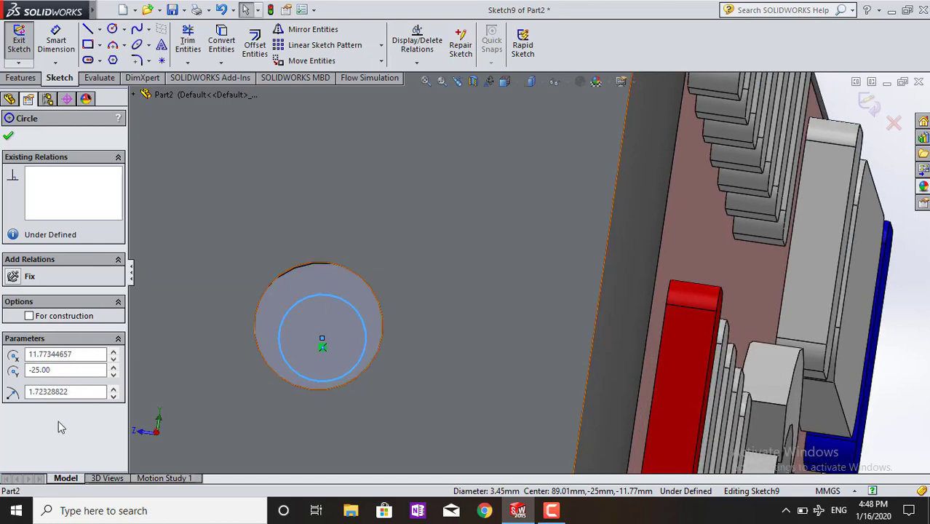
pyautogui.click(113, 389)
pyautogui.click(114, 395)
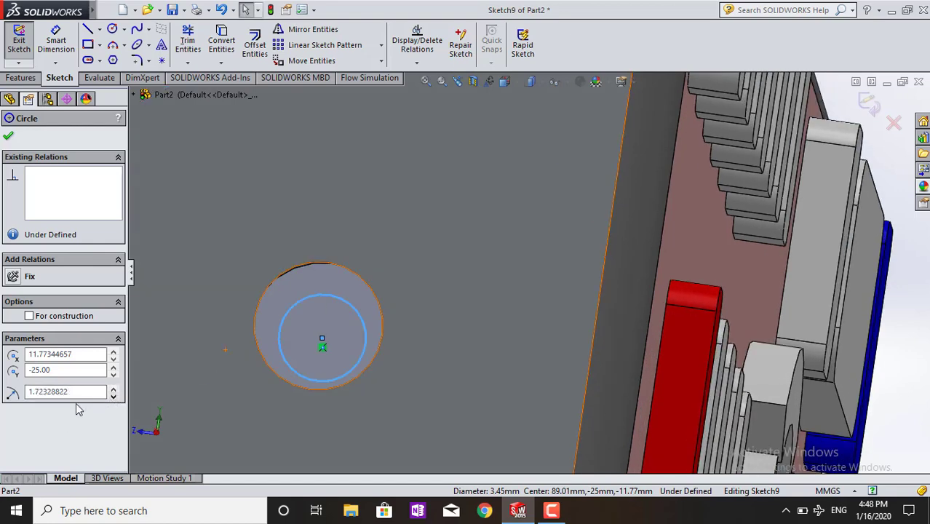
pyautogui.write('2')
pyautogui.press('Return')
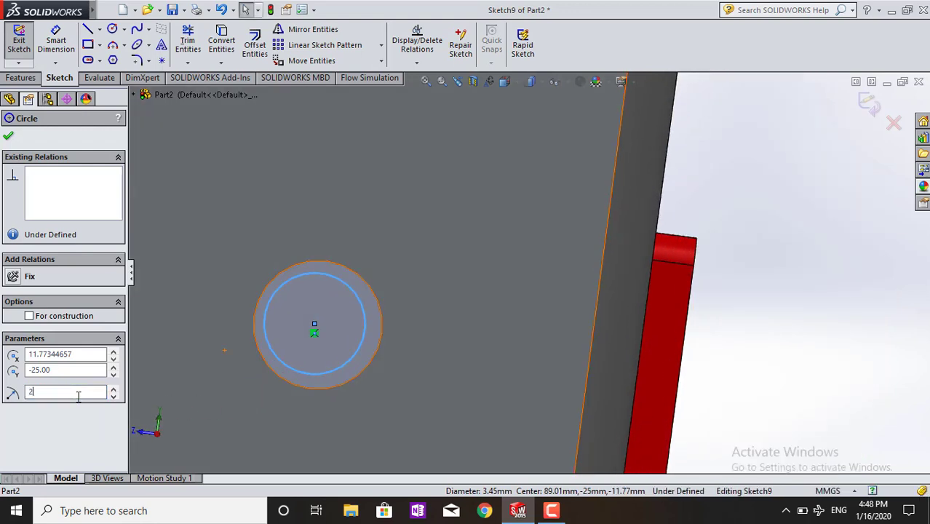
pyautogui.write('.50')
pyautogui.press('Return')
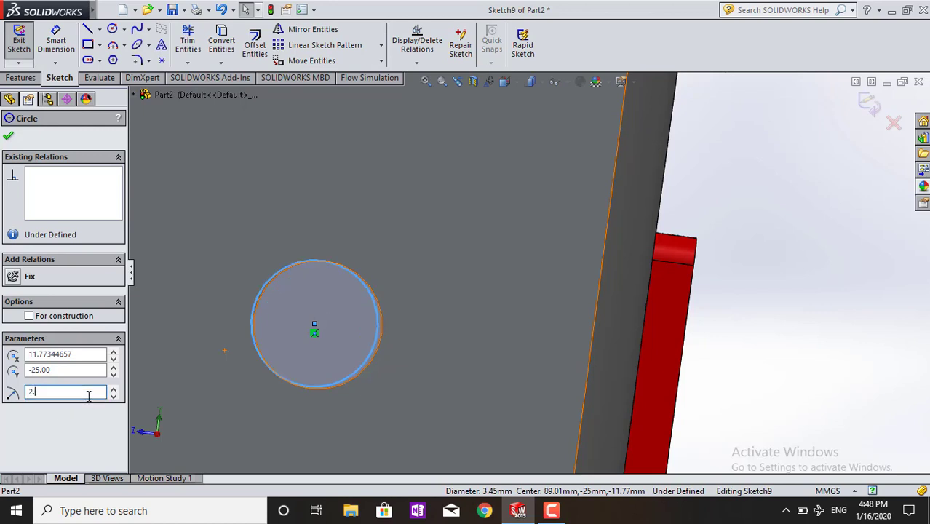
pyautogui.write('20')
pyautogui.press('Return')
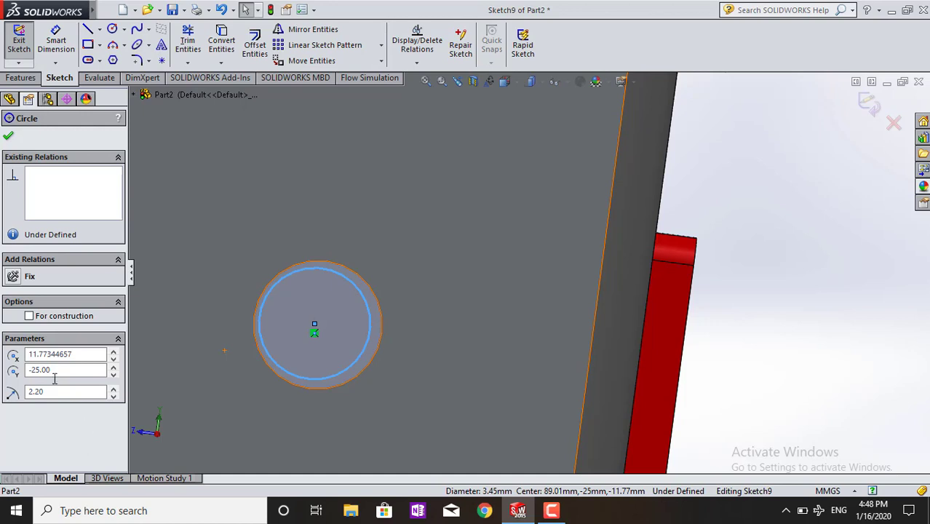
pyautogui.click(8, 133)
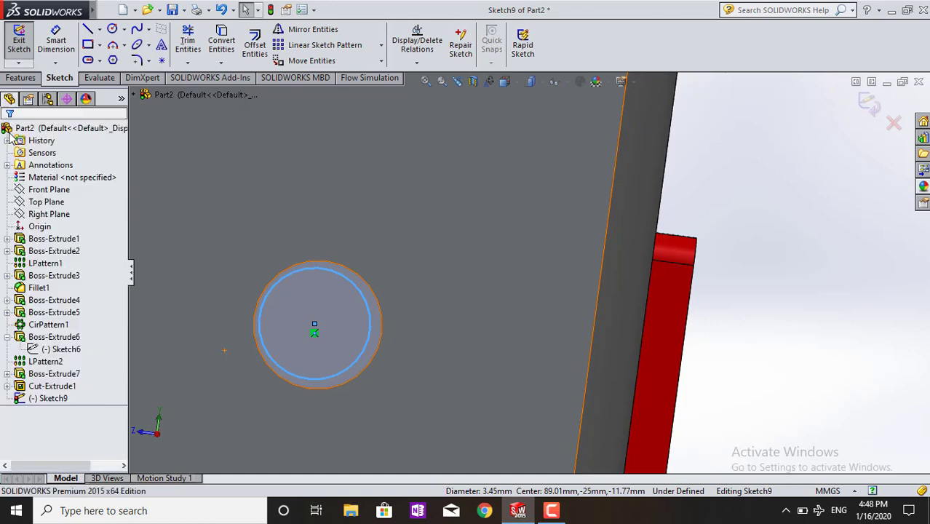
# Extrude the resized circle 7.00 mm as a boss and cap its end with a 2.00 mm dome.
pyautogui.click(20, 77)
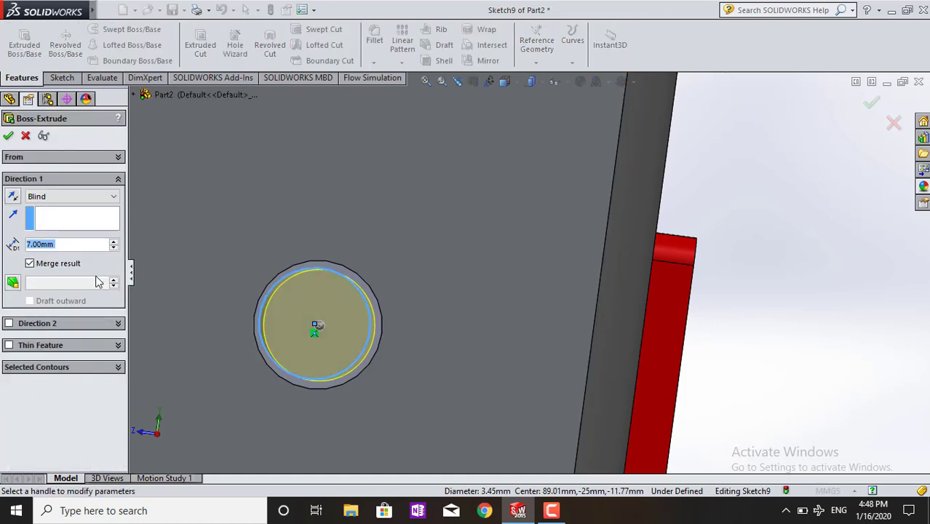
pyautogui.click(7, 137)
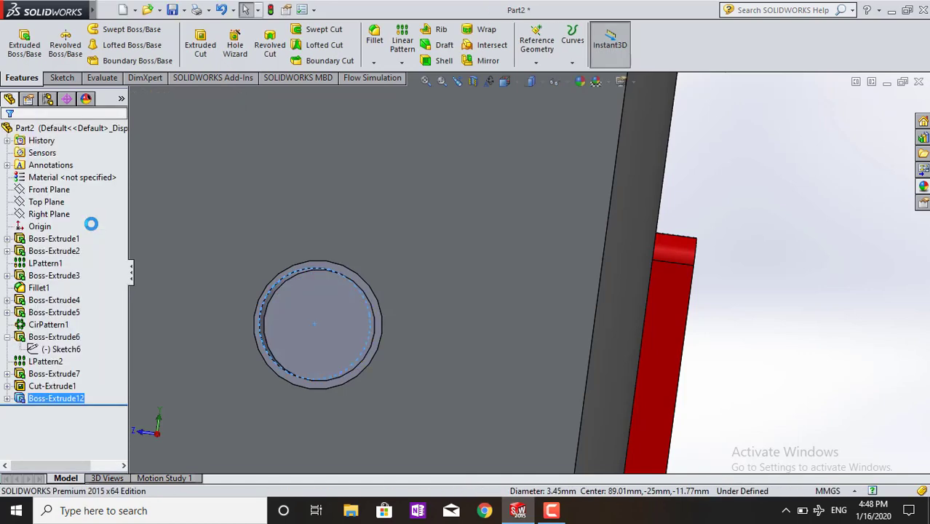
pyautogui.click(107, 10)
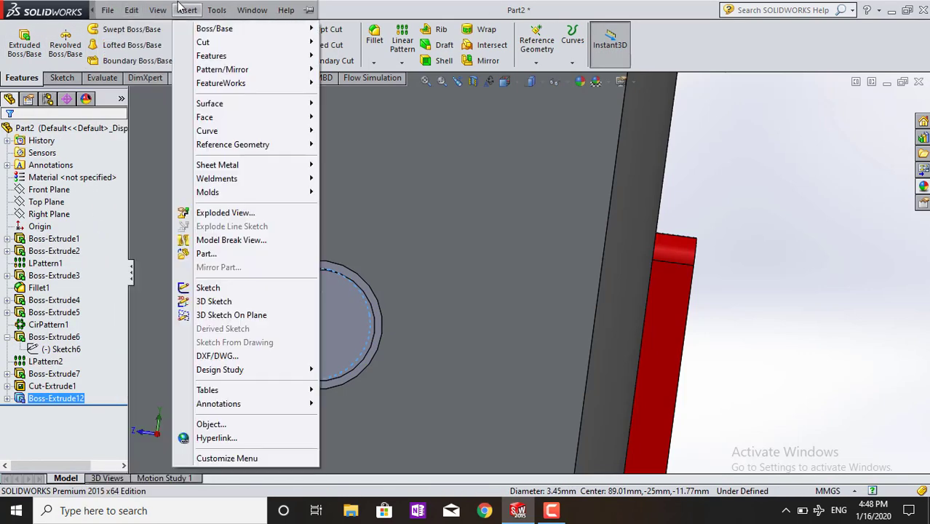
pyautogui.moveTo(211, 56)
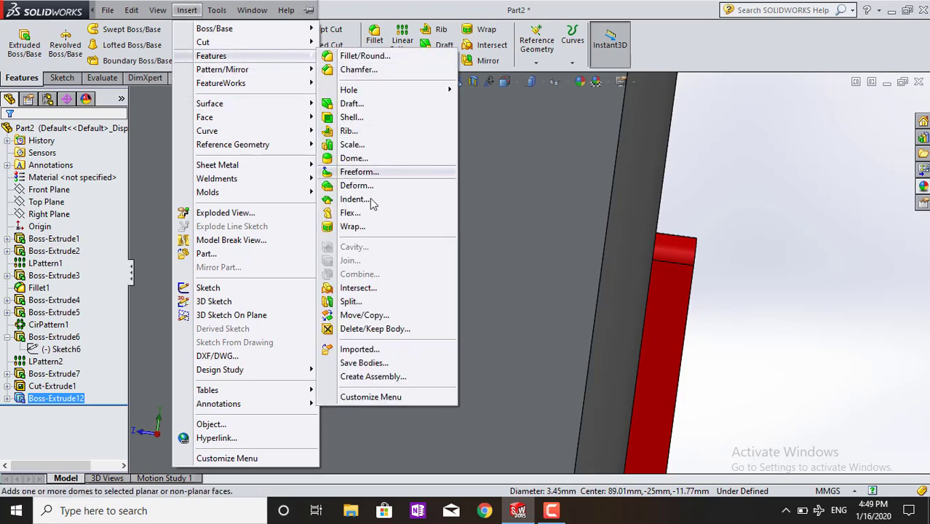
pyautogui.click(386, 158)
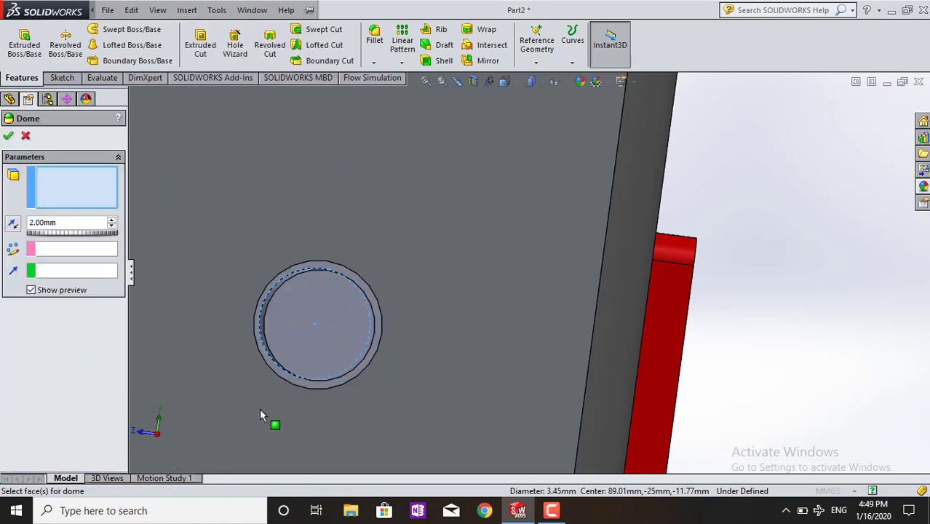
pyautogui.click(294, 313)
pyautogui.moveTo(251, 395); pyautogui.dragTo(295, 363, button='middle')
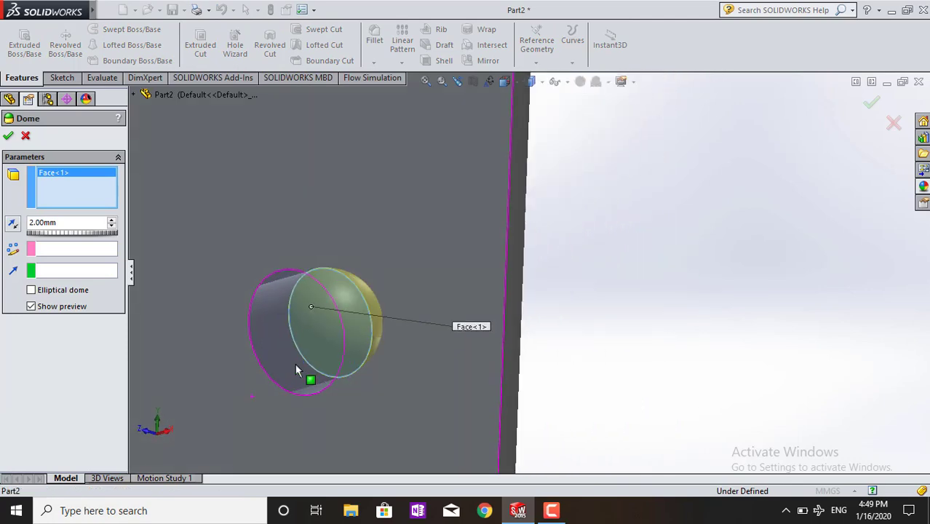
pyautogui.click(7, 136)
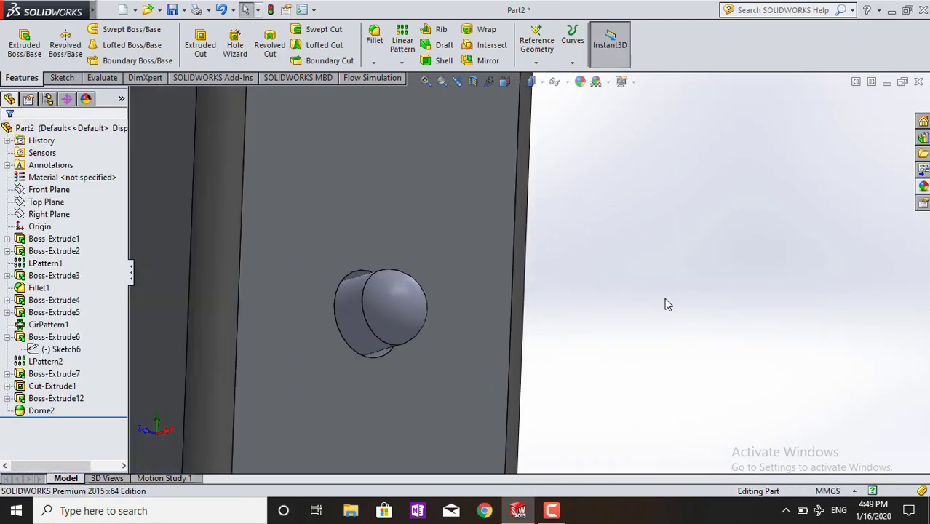
# Delete Dome2 and shorten Boss-Extrude12 from 7 mm to 5 mm deep.
pyautogui.moveTo(667, 304)
pyautogui.mouseDown(button='middle')
pyautogui.moveTo(629, 270)
pyautogui.moveTo(600, 285)
pyautogui.mouseUp(button='middle')
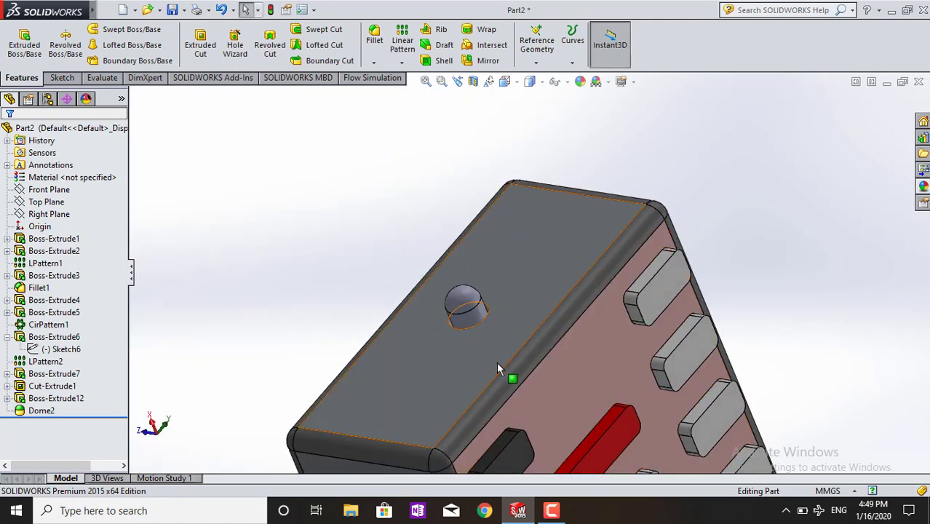
pyautogui.click(42, 412)
pyautogui.rightClick(42, 412)
pyautogui.click(70, 413)
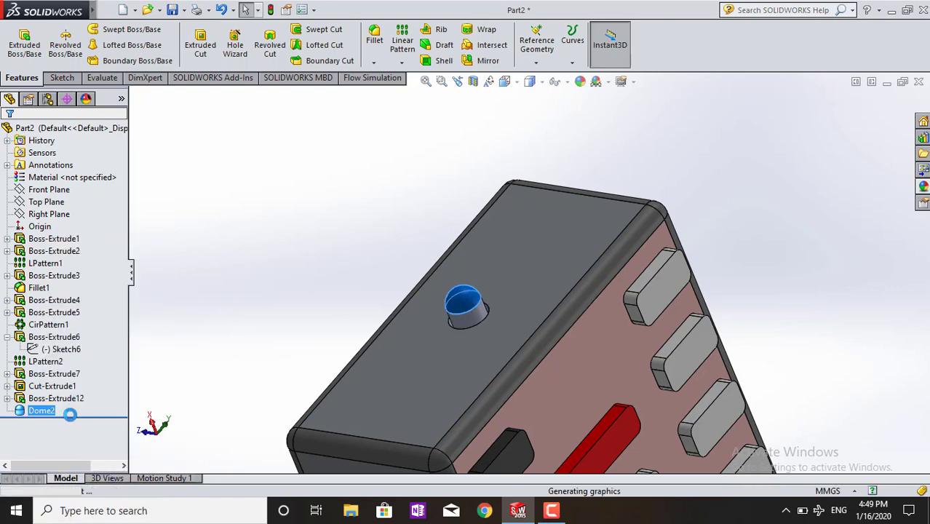
pyautogui.rightClick(63, 400)
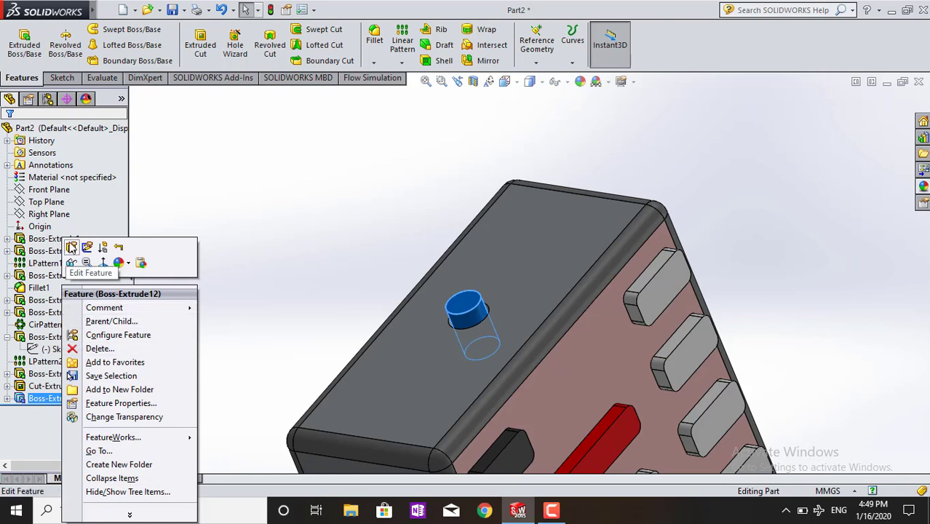
pyautogui.click(71, 248)
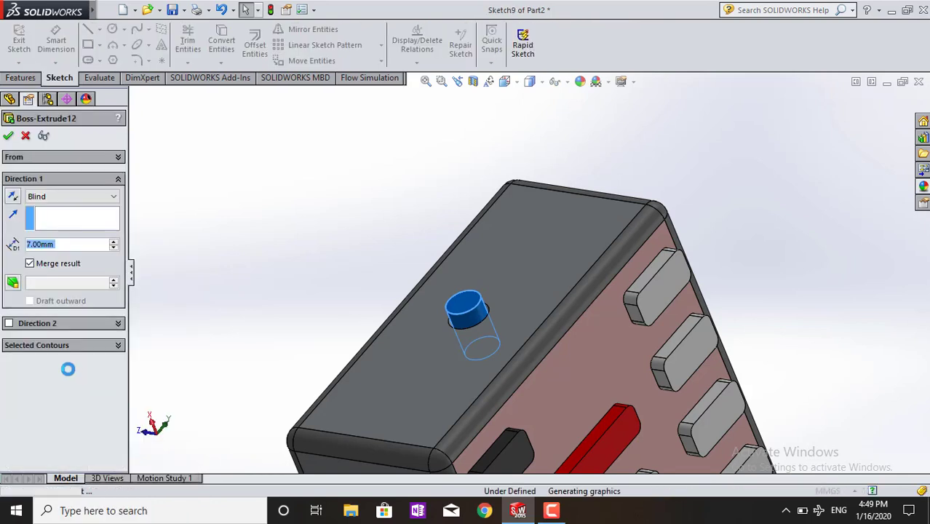
pyautogui.write('5')
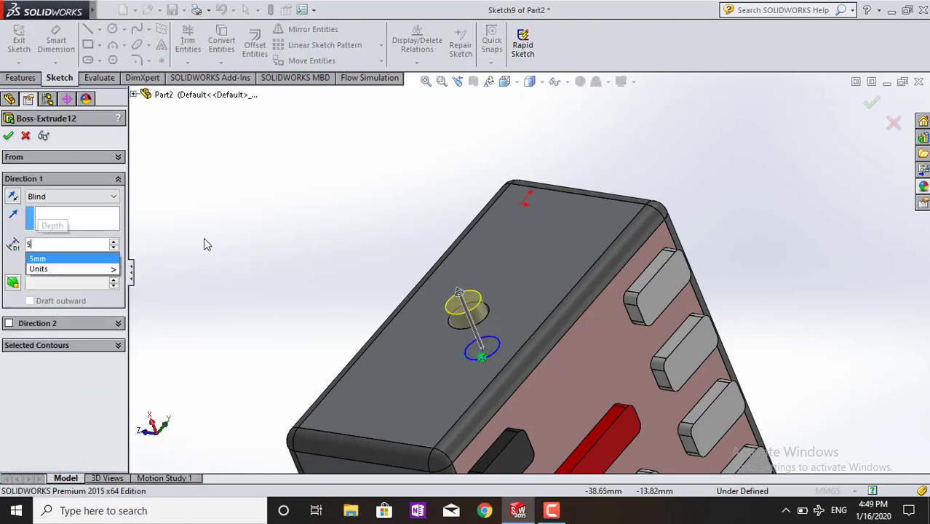
pyautogui.press('Return')
pyautogui.click(8, 138)
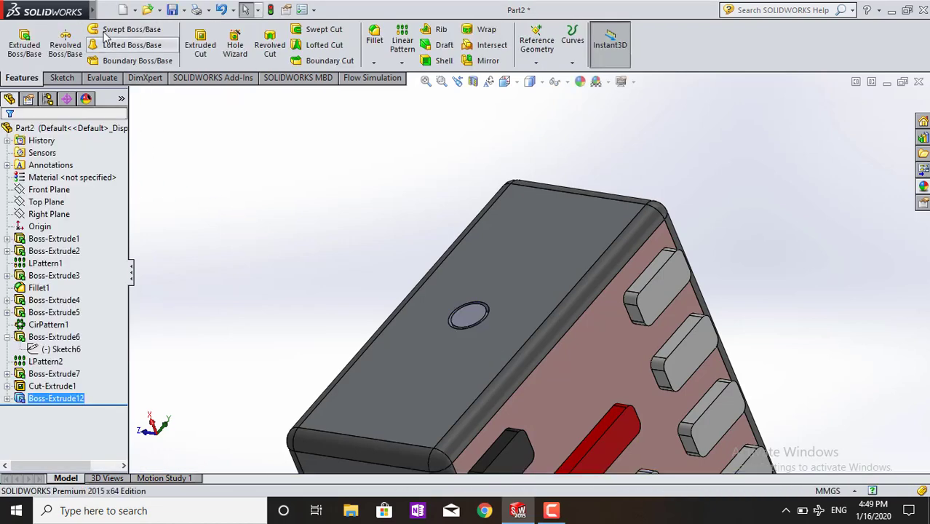
# Add a new 2.00 mm Dome3 on the boss's circular end face.
pyautogui.moveTo(46, 11)
pyautogui.click(185, 11)
pyautogui.moveTo(211, 56)
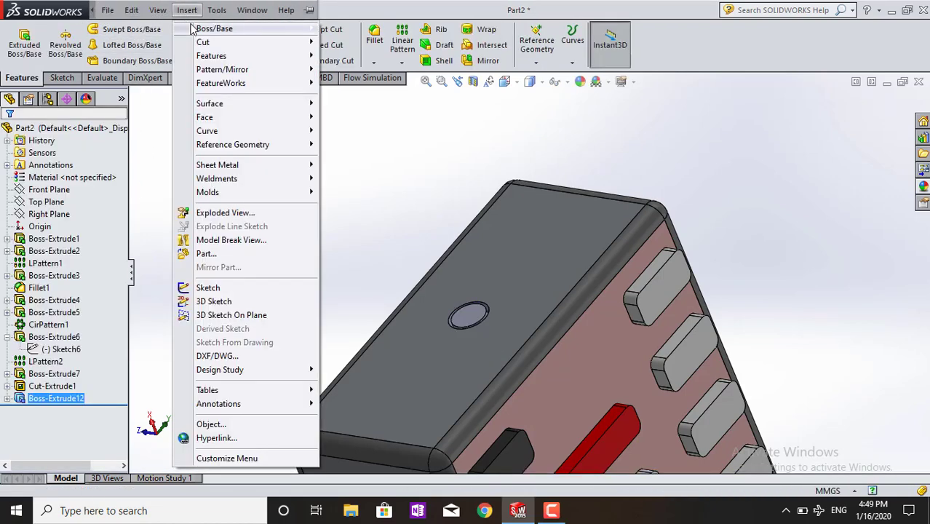
pyautogui.click(365, 156)
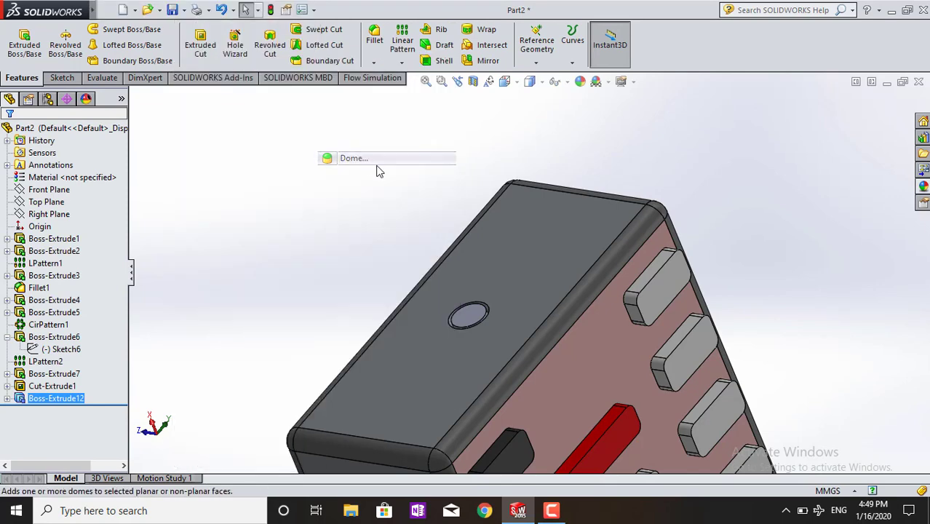
pyautogui.click(464, 316)
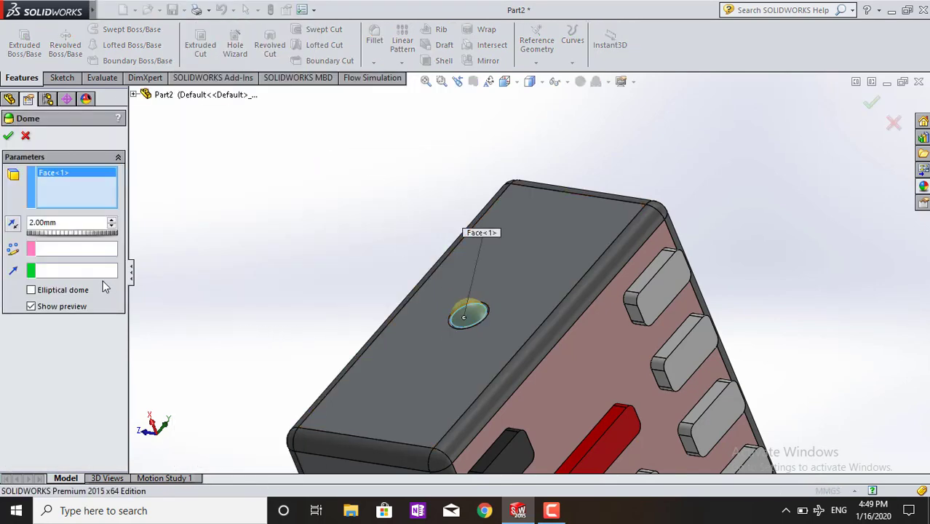
pyautogui.press('Return')
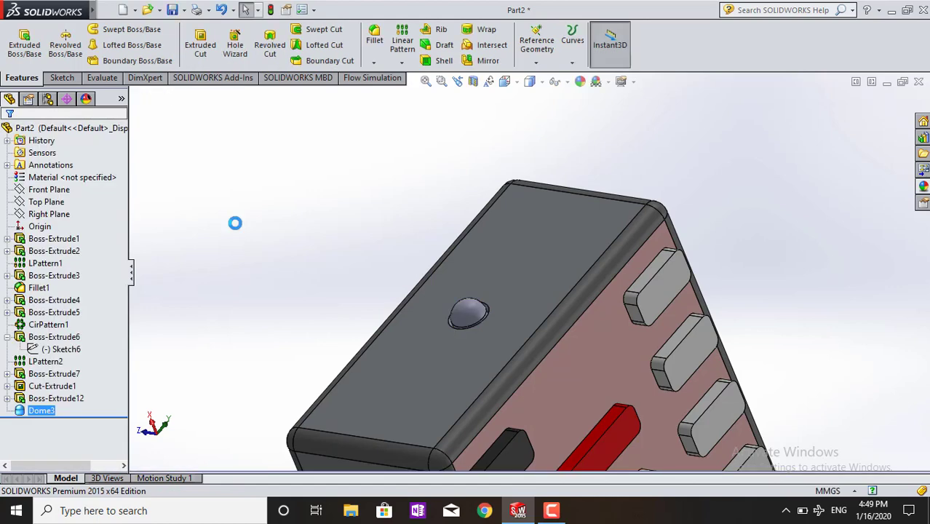
pyautogui.moveTo(311, 234); pyautogui.dragTo(293, 273, button='middle')
# Open the appearance editor and browse the library to the Lights category.
pyautogui.moveTo(346, 354)
pyautogui.mouseDown(button='middle')
pyautogui.moveTo(508, 171)
pyautogui.moveTo(654, 318)
pyautogui.moveTo(531, 249)
pyautogui.moveTo(477, 342)
pyautogui.moveTo(553, 146)
pyautogui.mouseUp(button='middle')
pyautogui.click(580, 81)
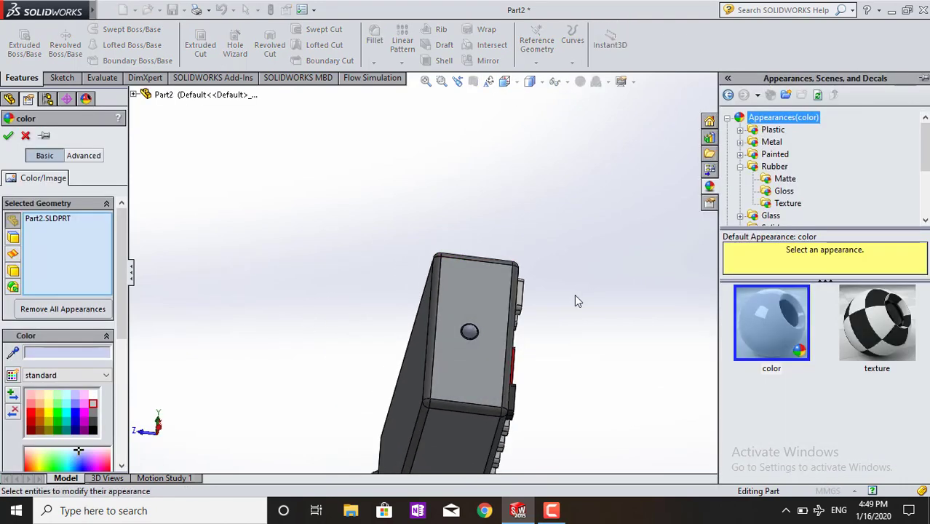
pyautogui.click(727, 117)
pyautogui.click(726, 119)
pyautogui.click(740, 166)
pyautogui.scroll(-1, 771, 153)
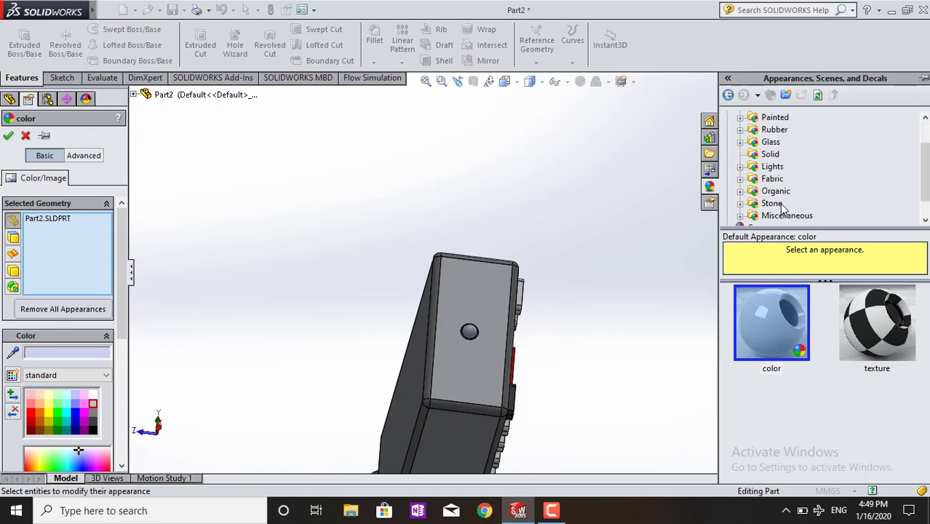
pyautogui.scroll(-1, 771, 145)
pyautogui.click(740, 142)
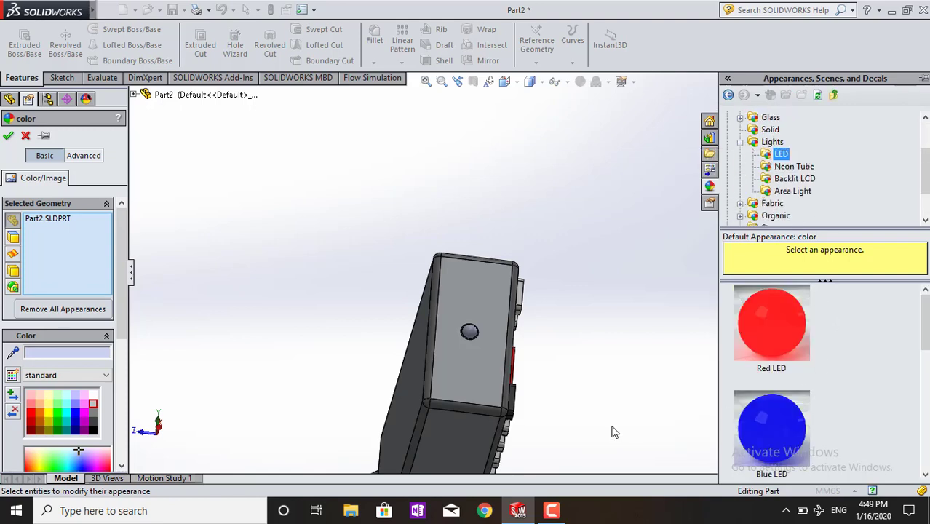
# Apply the Red LED appearance to the dome's face only.
pyautogui.rightClick(56, 222)
pyautogui.click(80, 225)
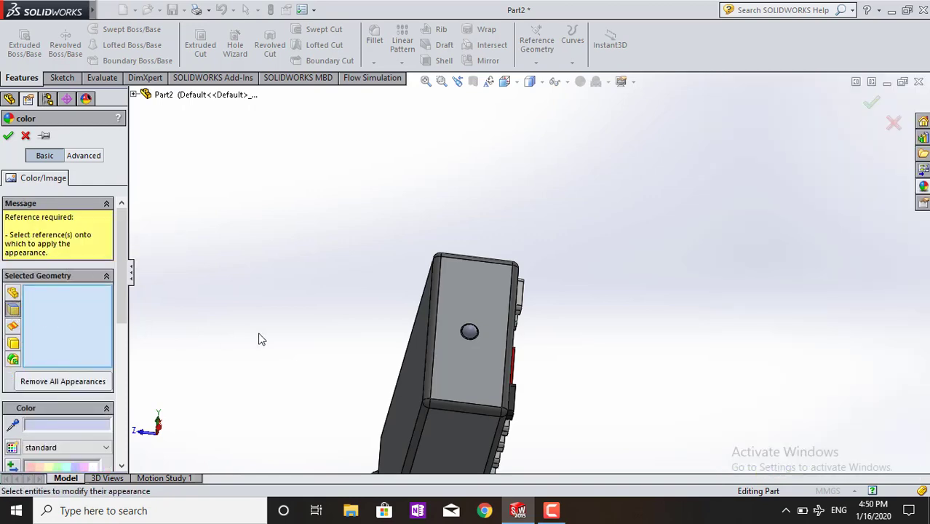
pyautogui.click(478, 345)
pyautogui.moveTo(647, 315)
pyautogui.mouseDown(button='middle')
pyautogui.moveTo(605, 348)
pyautogui.moveTo(541, 358)
pyautogui.moveTo(581, 326)
pyautogui.moveTo(861, 243)
pyautogui.mouseUp(button='middle')
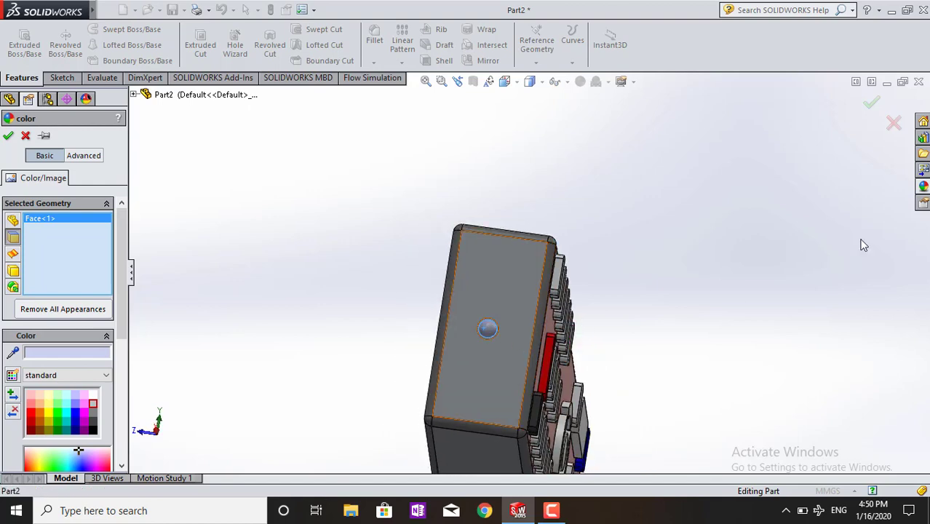
pyautogui.click(922, 188)
pyautogui.click(771, 320)
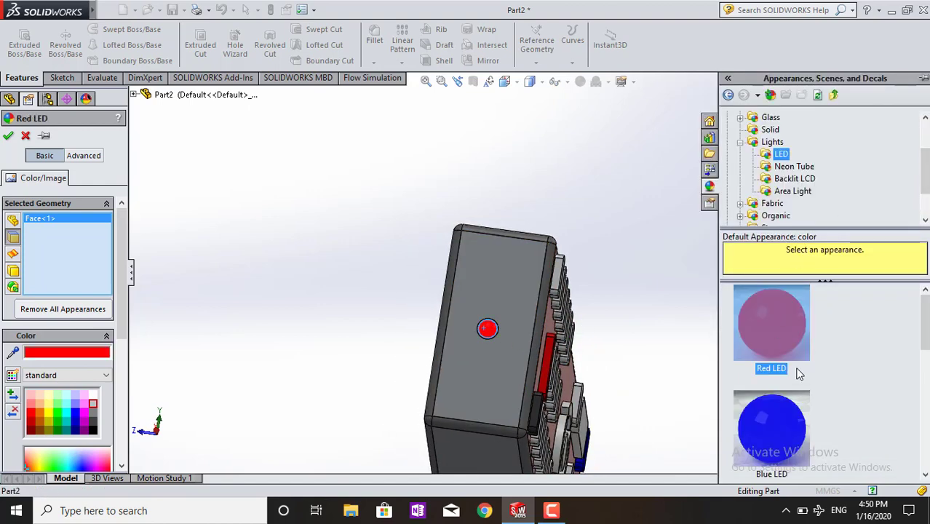
pyautogui.click(8, 136)
pyautogui.moveTo(640, 290)
pyautogui.mouseDown(button='middle')
pyautogui.moveTo(674, 243)
pyautogui.moveTo(611, 185)
pyautogui.mouseUp(button='middle')
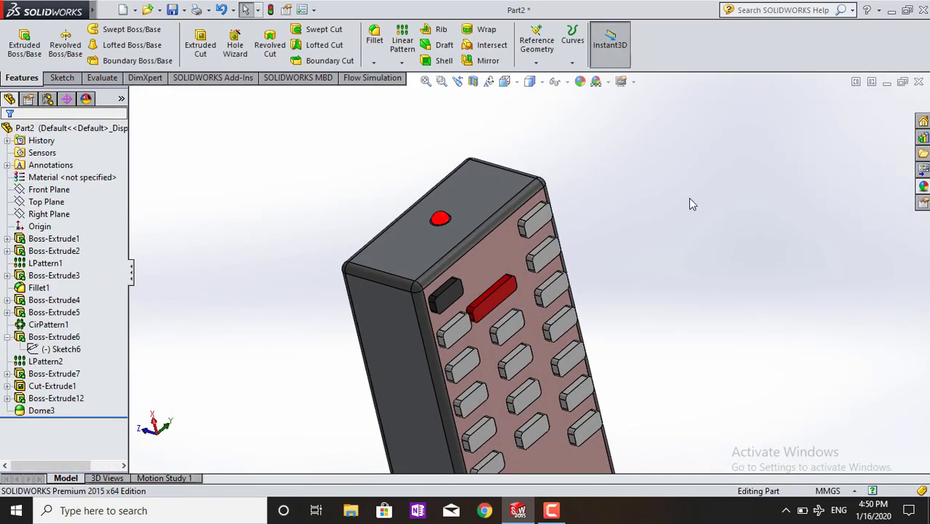
pyautogui.moveTo(691, 204)
pyautogui.mouseDown(button='middle')
pyautogui.moveTo(676, 209)
pyautogui.moveTo(685, 274)
pyautogui.moveTo(662, 157)
pyautogui.moveTo(633, 353)
pyautogui.moveTo(612, 232)
pyautogui.moveTo(515, 209)
pyautogui.moveTo(536, 313)
pyautogui.moveTo(554, 246)
pyautogui.moveTo(484, 238)
pyautogui.moveTo(486, 358)
pyautogui.mouseUp(button='middle')
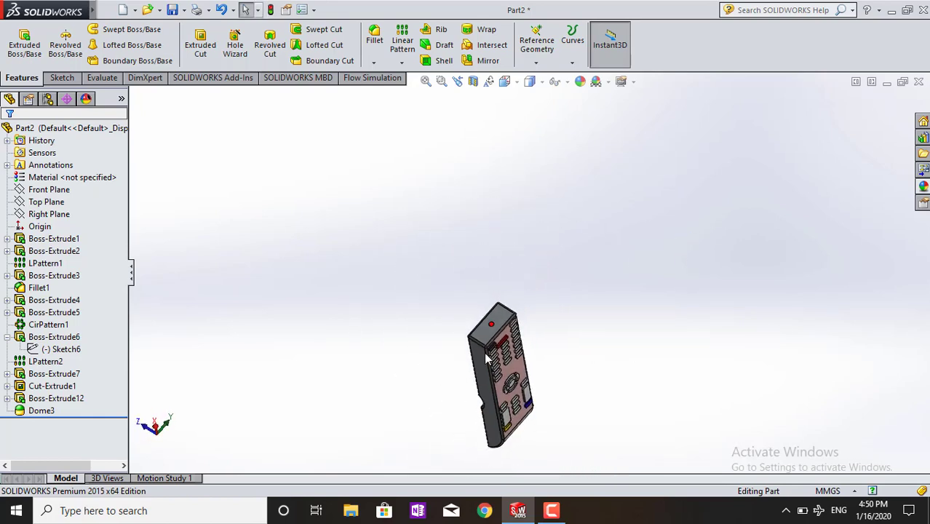
pyautogui.scroll(-5, 486, 358)
pyautogui.moveTo(733, 344)
pyautogui.mouseDown(button='middle')
pyautogui.moveTo(679, 352)
pyautogui.moveTo(712, 400)
pyautogui.moveTo(737, 318)
pyautogui.moveTo(705, 377)
pyautogui.moveTo(523, 435)
pyautogui.moveTo(519, 405)
pyautogui.moveTo(401, 372)
pyautogui.moveTo(430, 376)
pyautogui.mouseUp(button='middle')
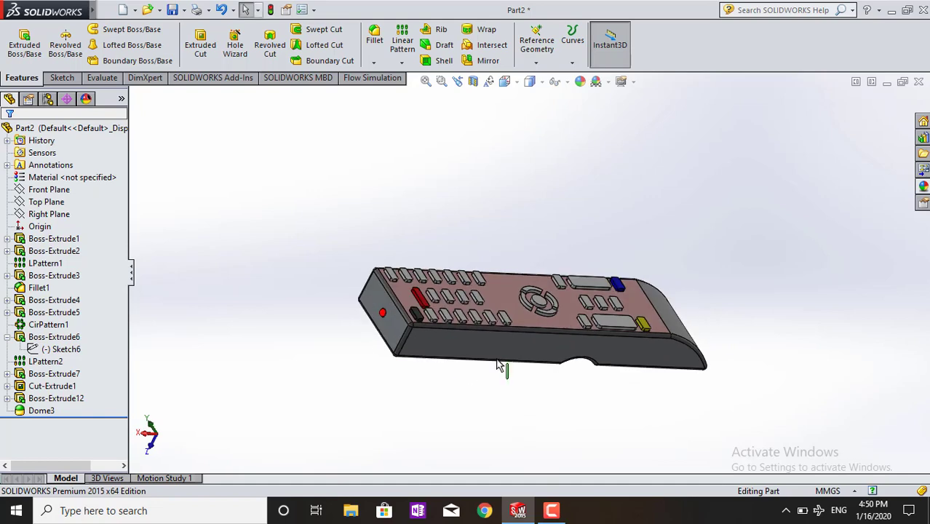
pyautogui.scroll(-2, 523, 368)
pyautogui.scroll(-3, 502, 355)
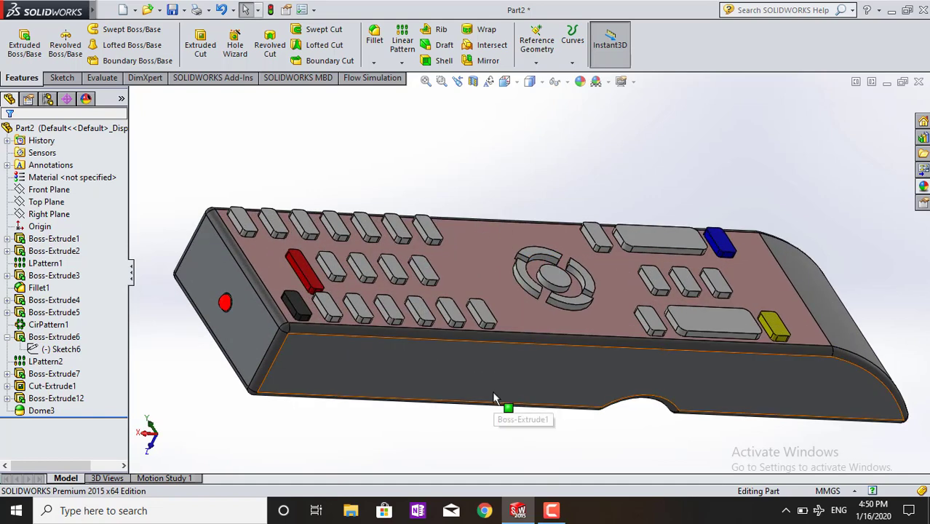